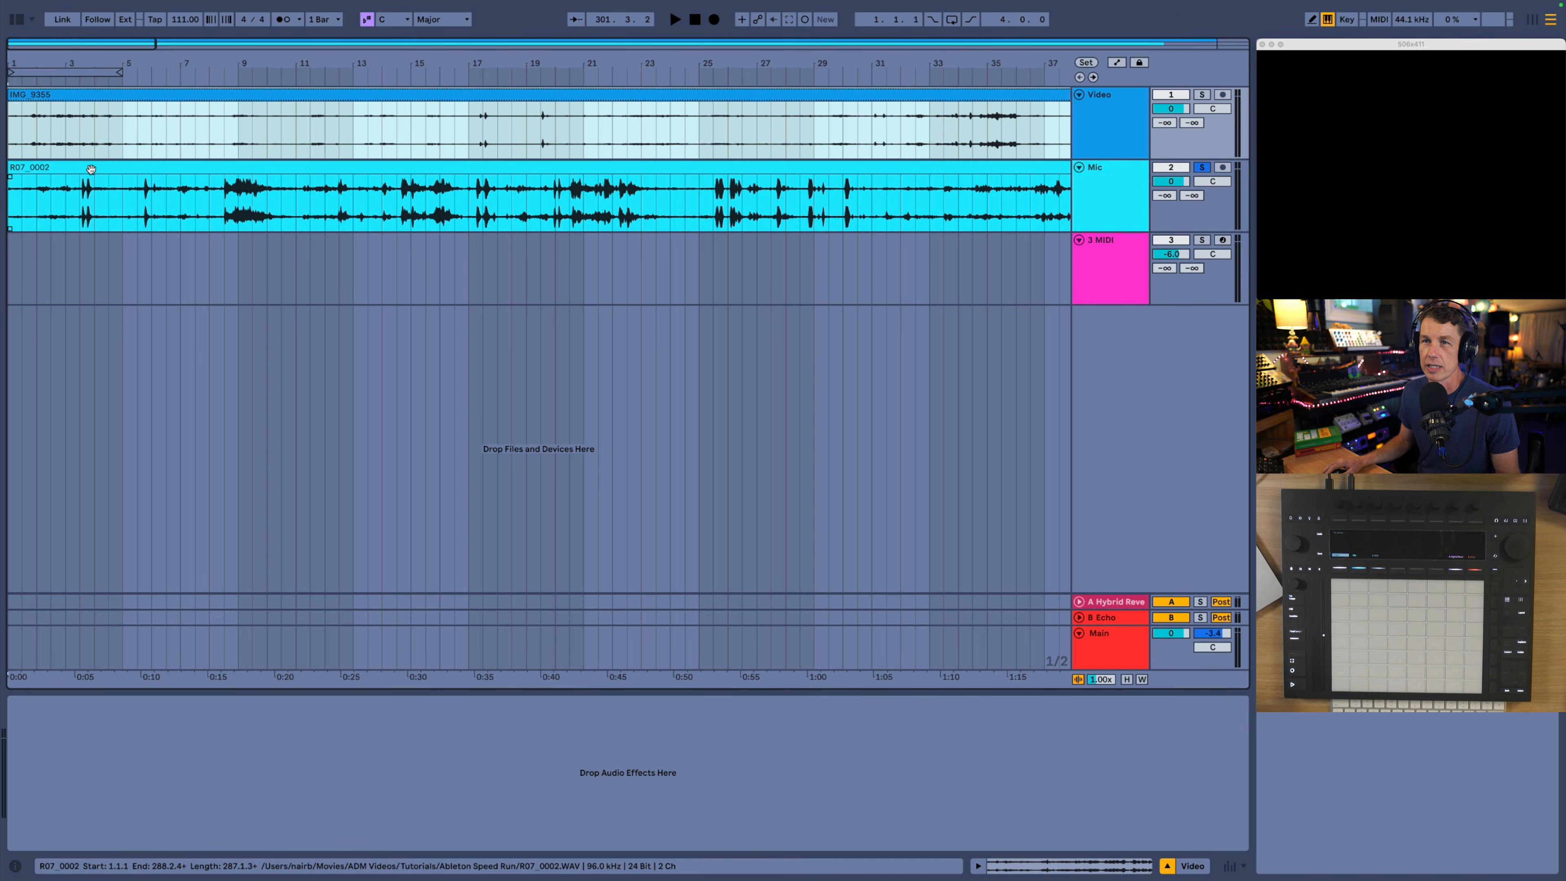
Step: Move the R07_0002 clip on the Mic track so its double hit roughly lines up with the video clip's hit near bar 17.2
left_click_drag(101, 170, 488, 166)
scroll(482, 68, "up", 10)
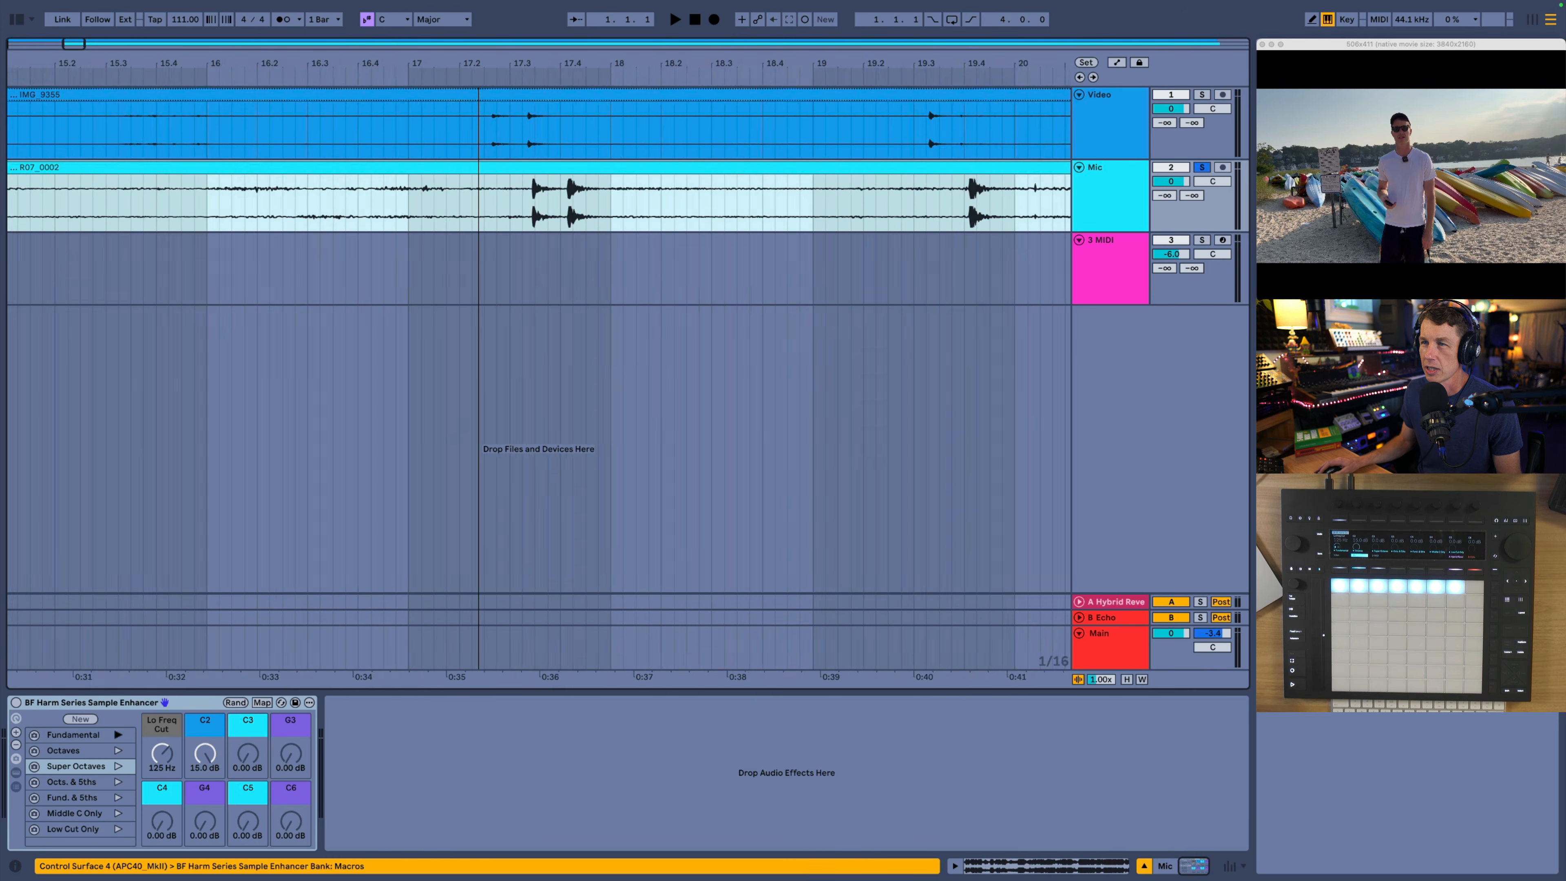
left_click_drag(610, 167, 514, 164)
scroll(531, 66, "up", 3)
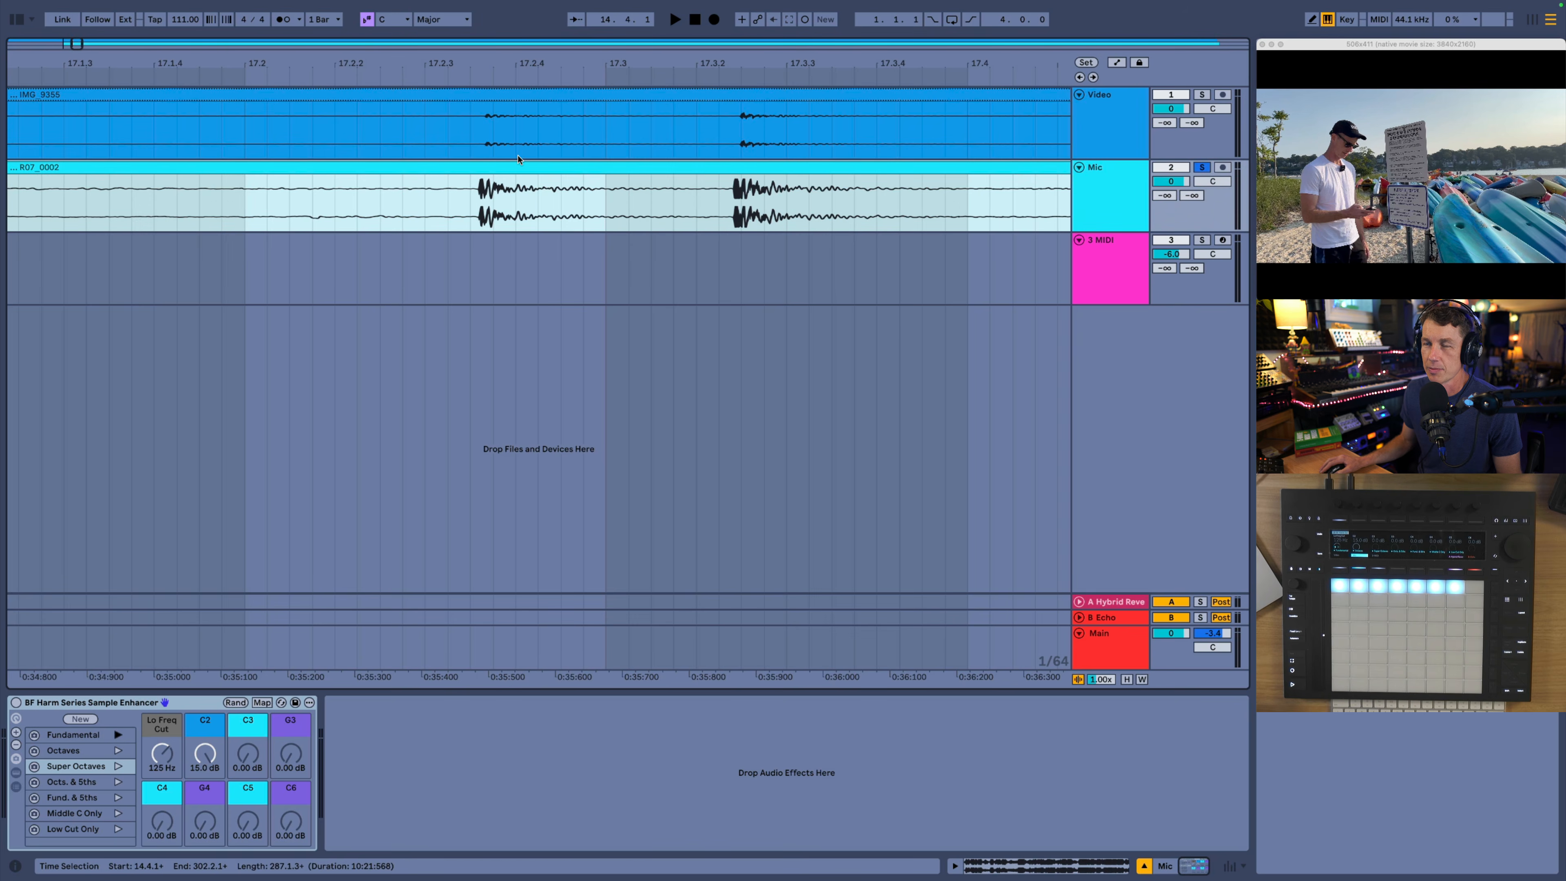
Step: Disable Snap to Grid and shift the Mic clip slightly until its transients match the video's audio
right_click(573, 282)
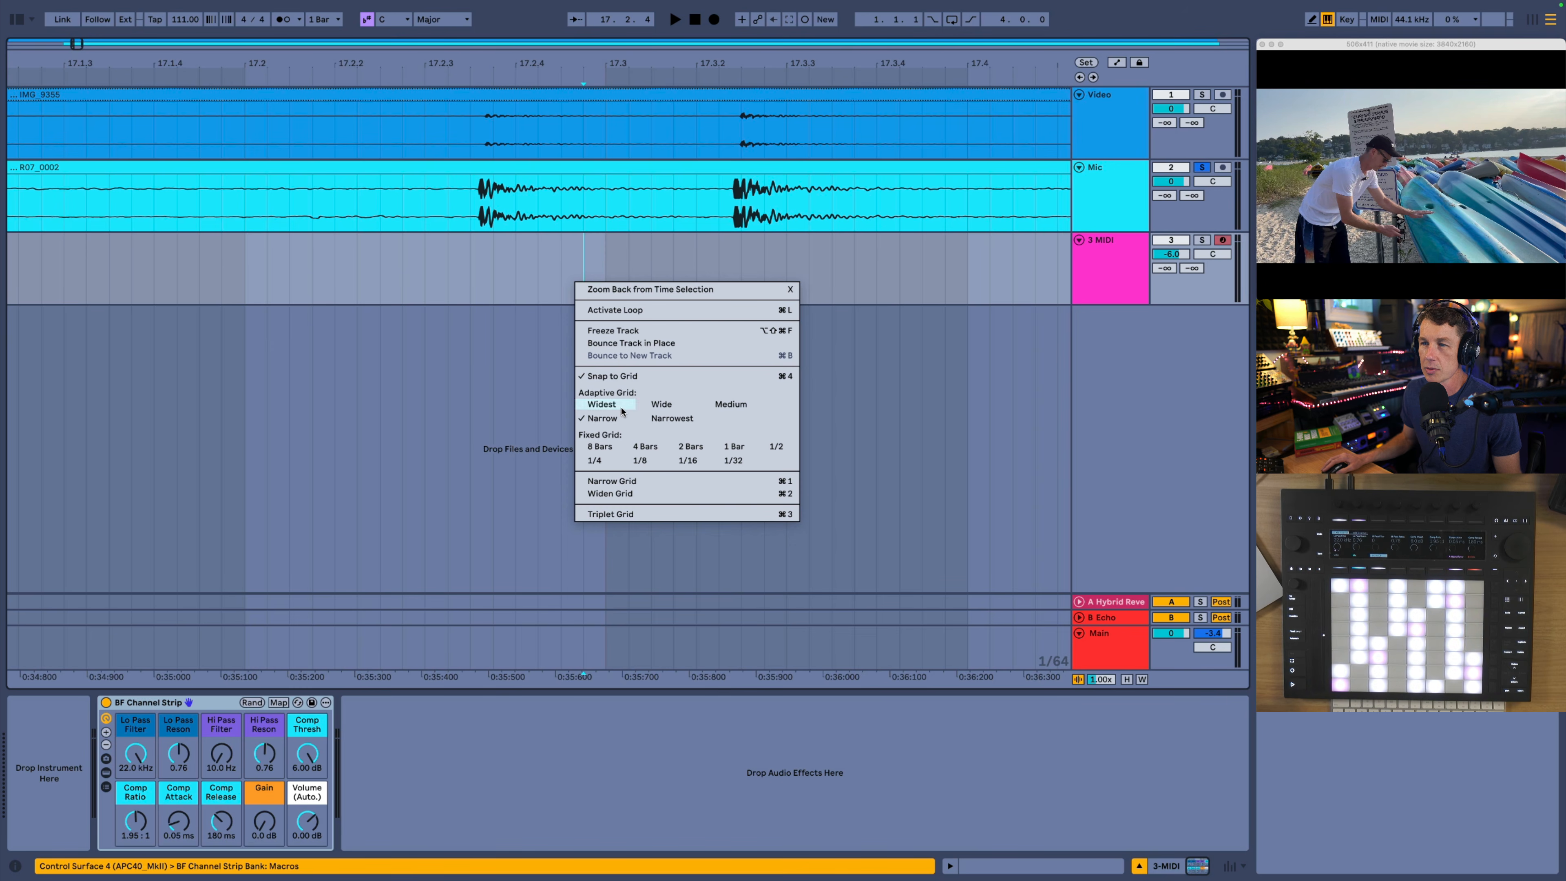
left_click(621, 377)
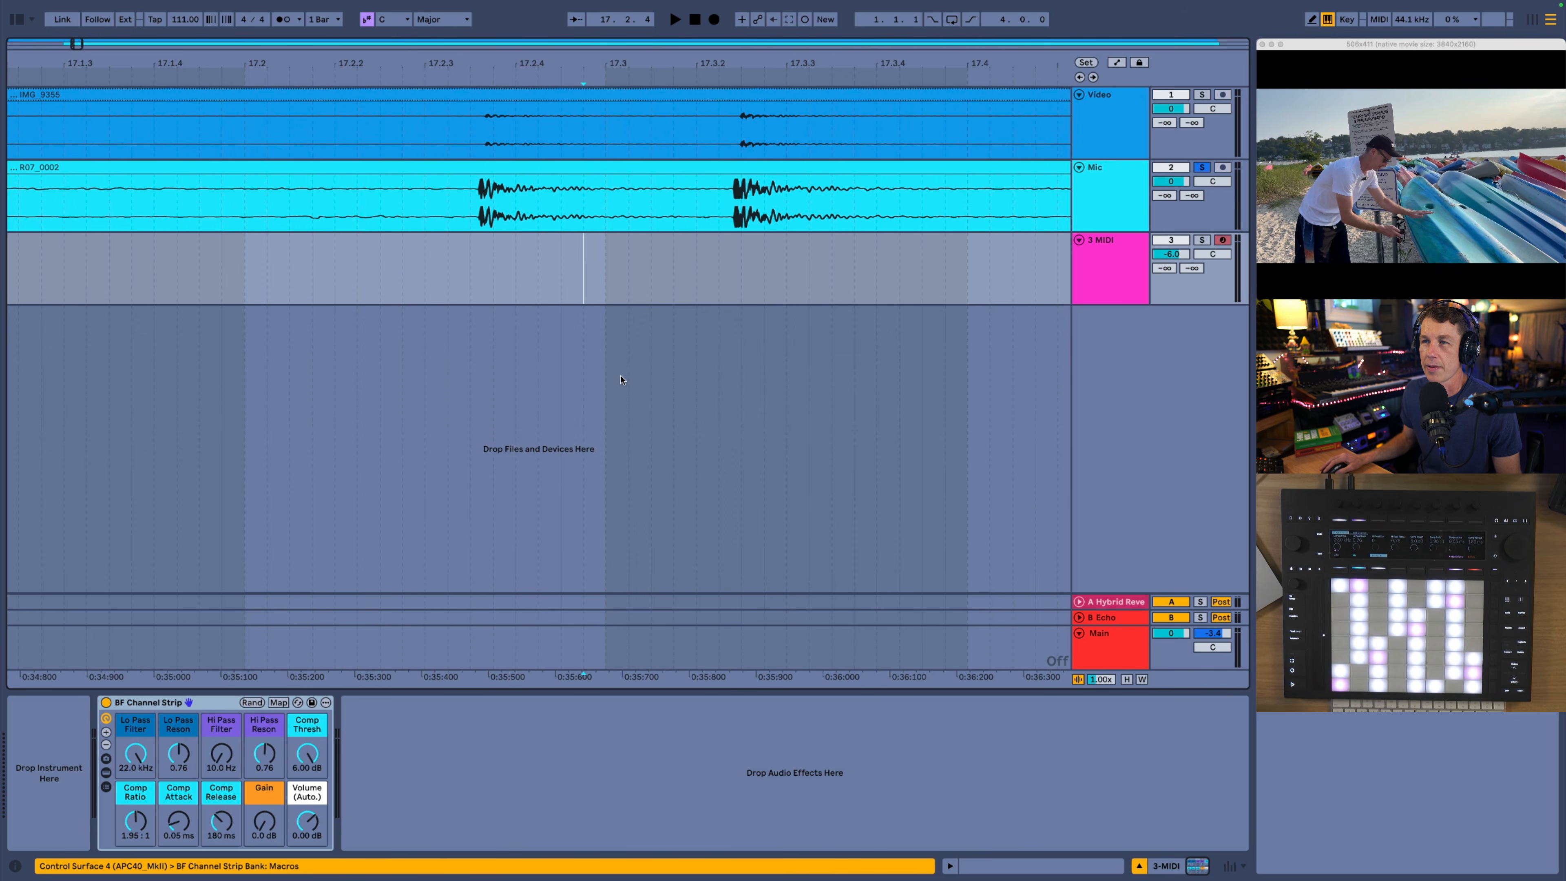
left_click_drag(534, 171, 546, 168)
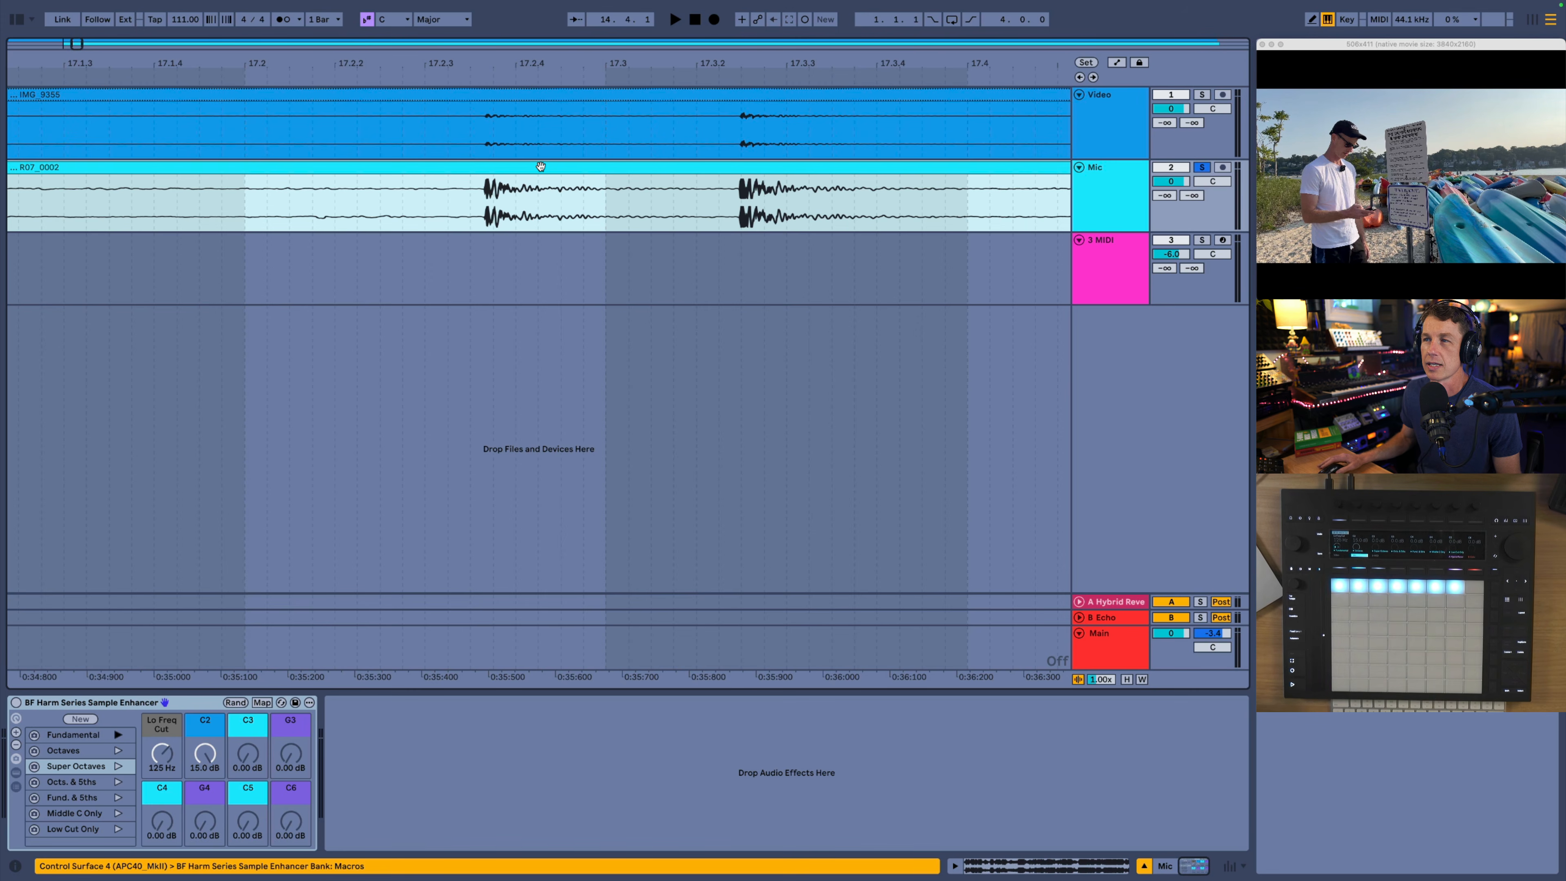
Step: Play the aligned clips from the first hit and set the global quantization to None
left_click(486, 80)
key("w")
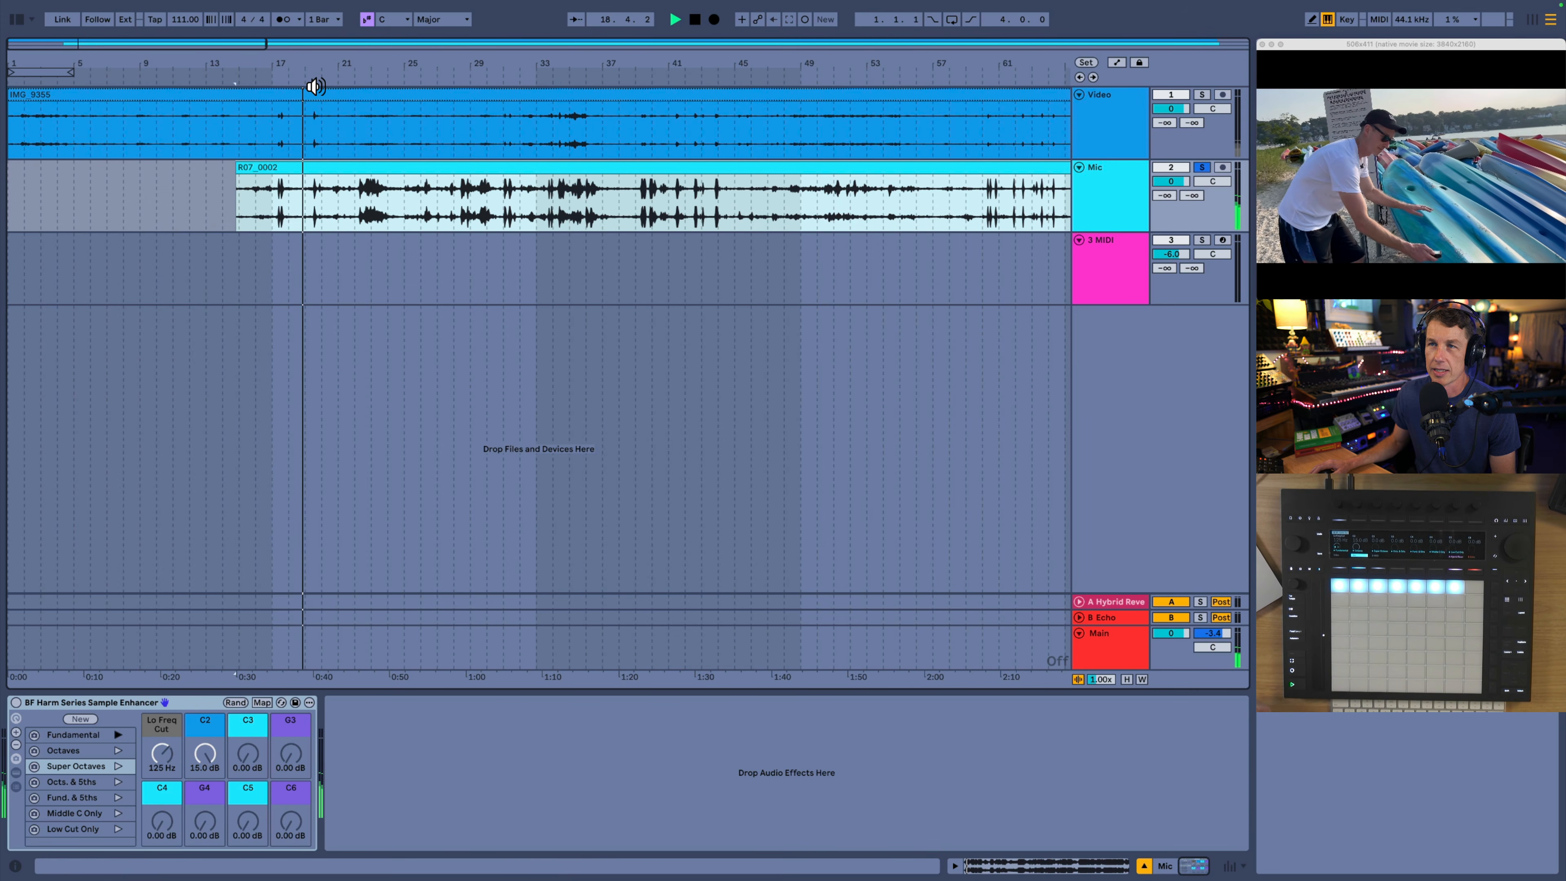
left_click(323, 19)
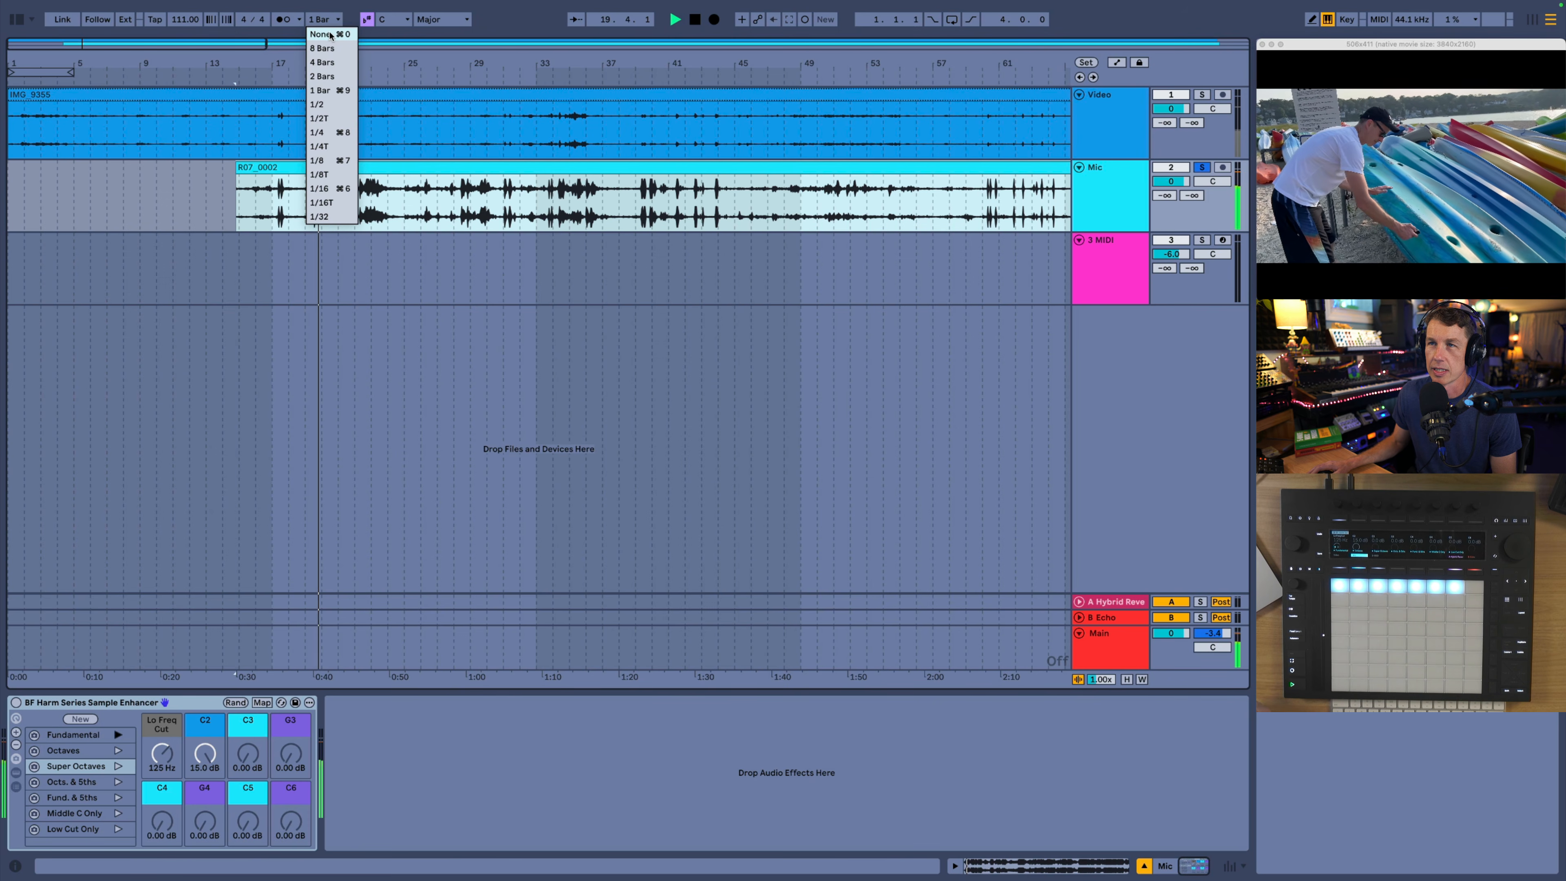
left_click(330, 35)
Step: Audition the synced recording at several points between about bars 17 and 33
left_click(296, 83)
left_click(287, 82)
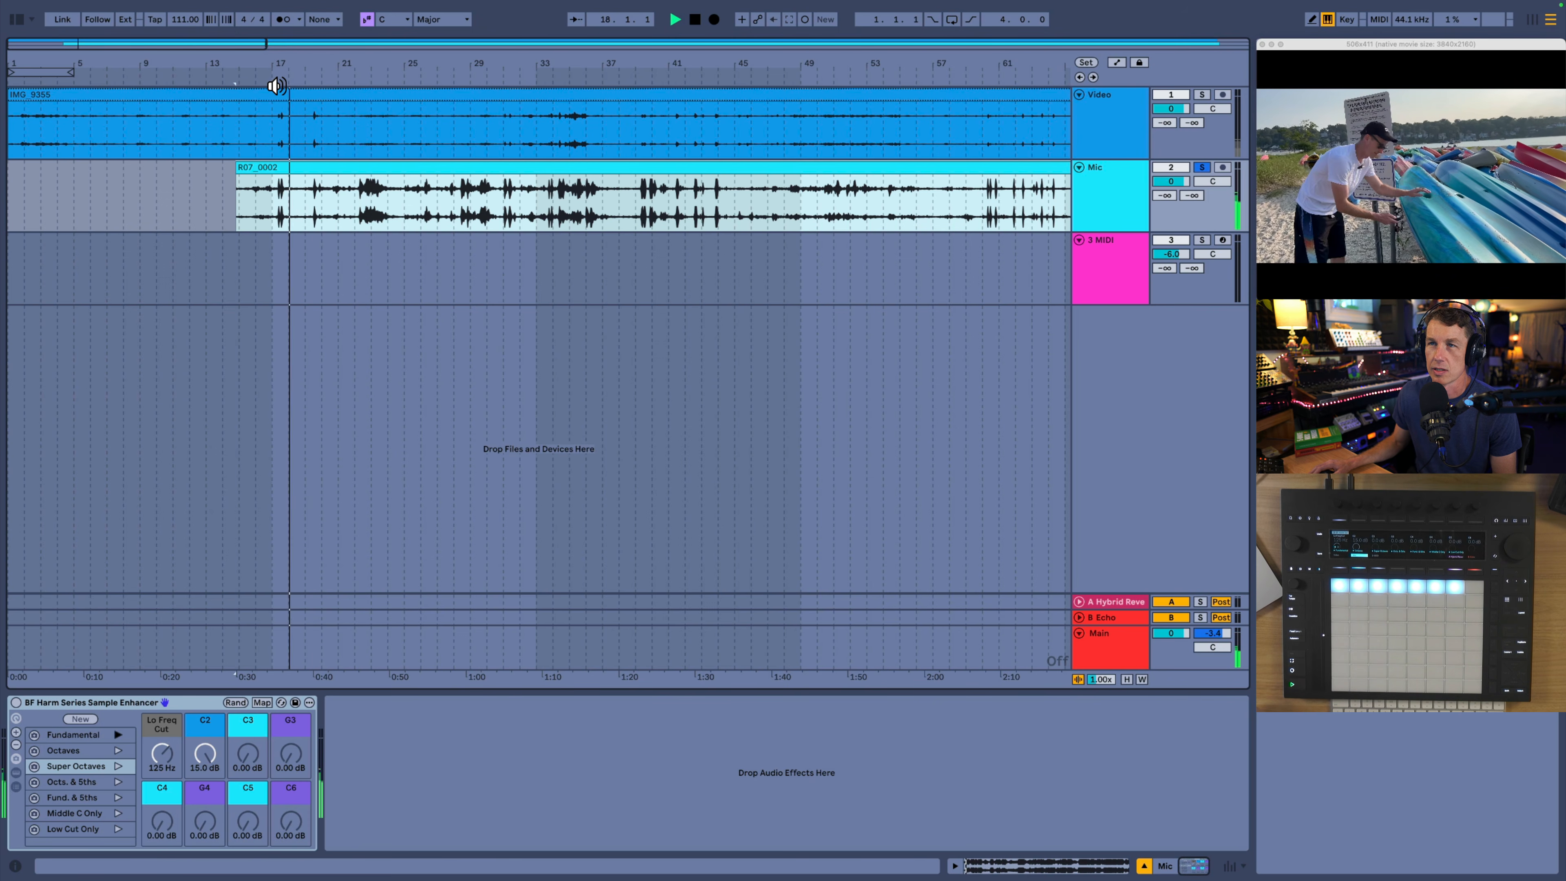
left_click(274, 85)
left_click(309, 84)
left_click(301, 83)
left_click(399, 80)
left_click(495, 81)
left_click(537, 81)
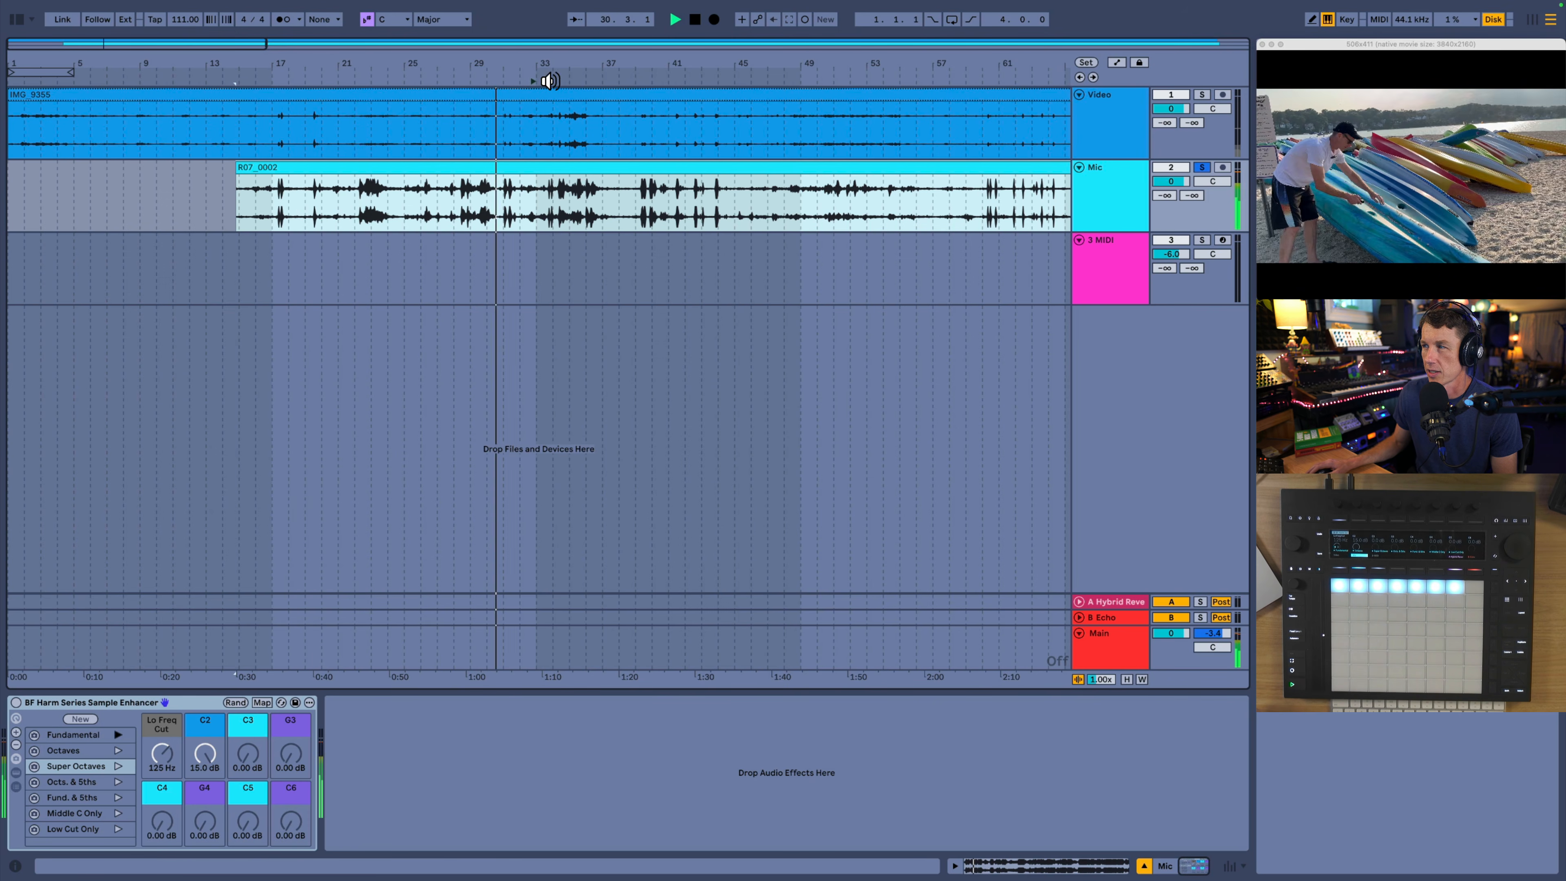
left_click_drag(551, 81, 276, 110)
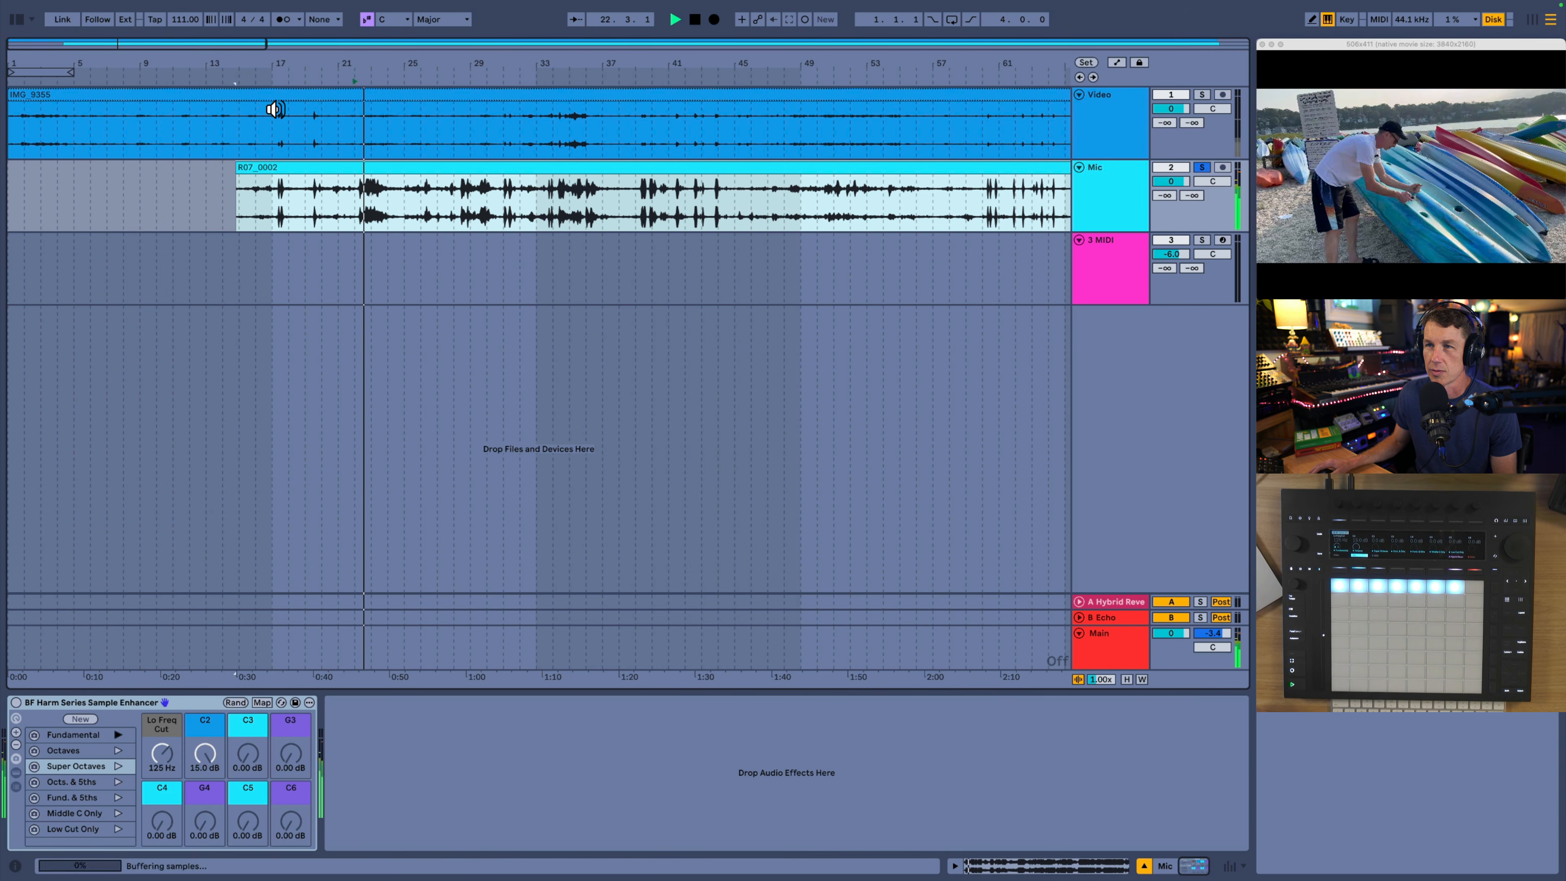
left_click(276, 110)
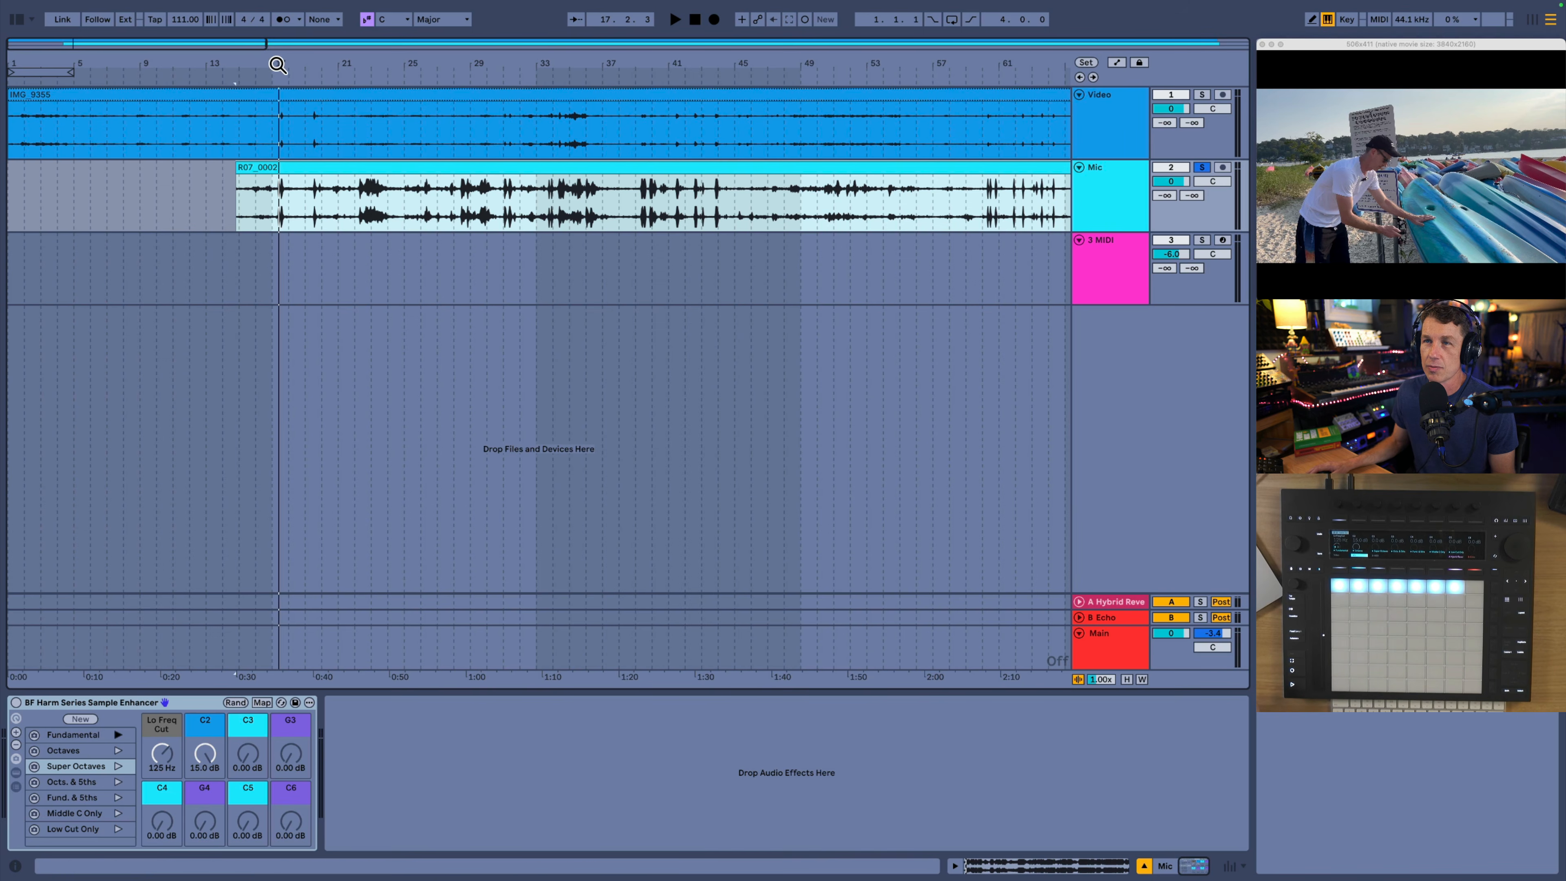
Step: Isolate the first kayak hit in the Mic clip by splitting at its start and at the second hit's start
left_click_drag(277, 64, 341, 205)
left_click(408, 206)
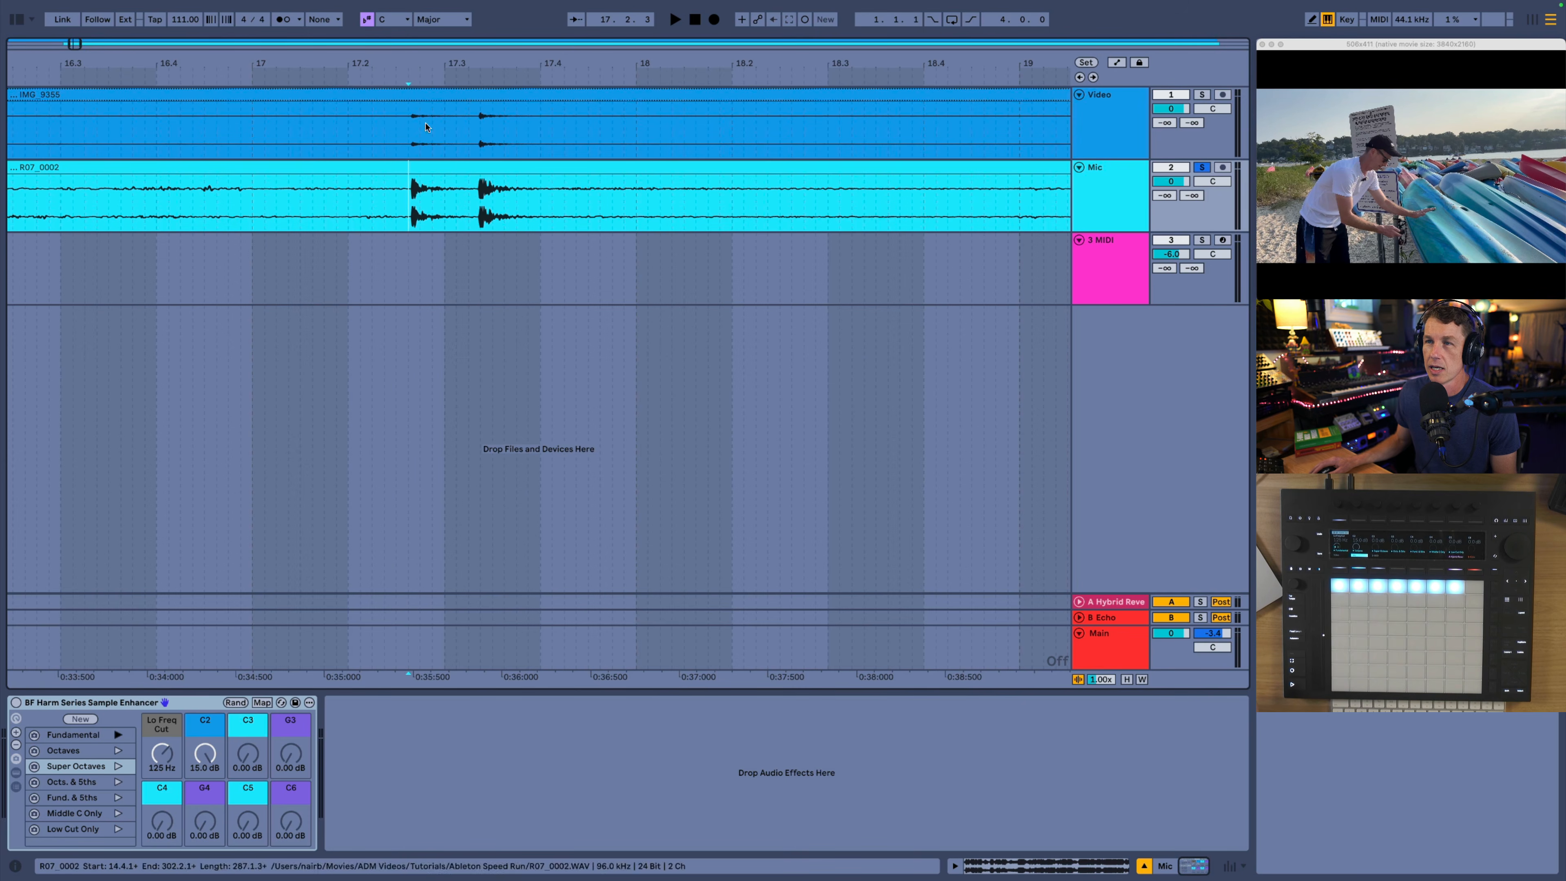
left_click_drag(419, 60, 413, 98)
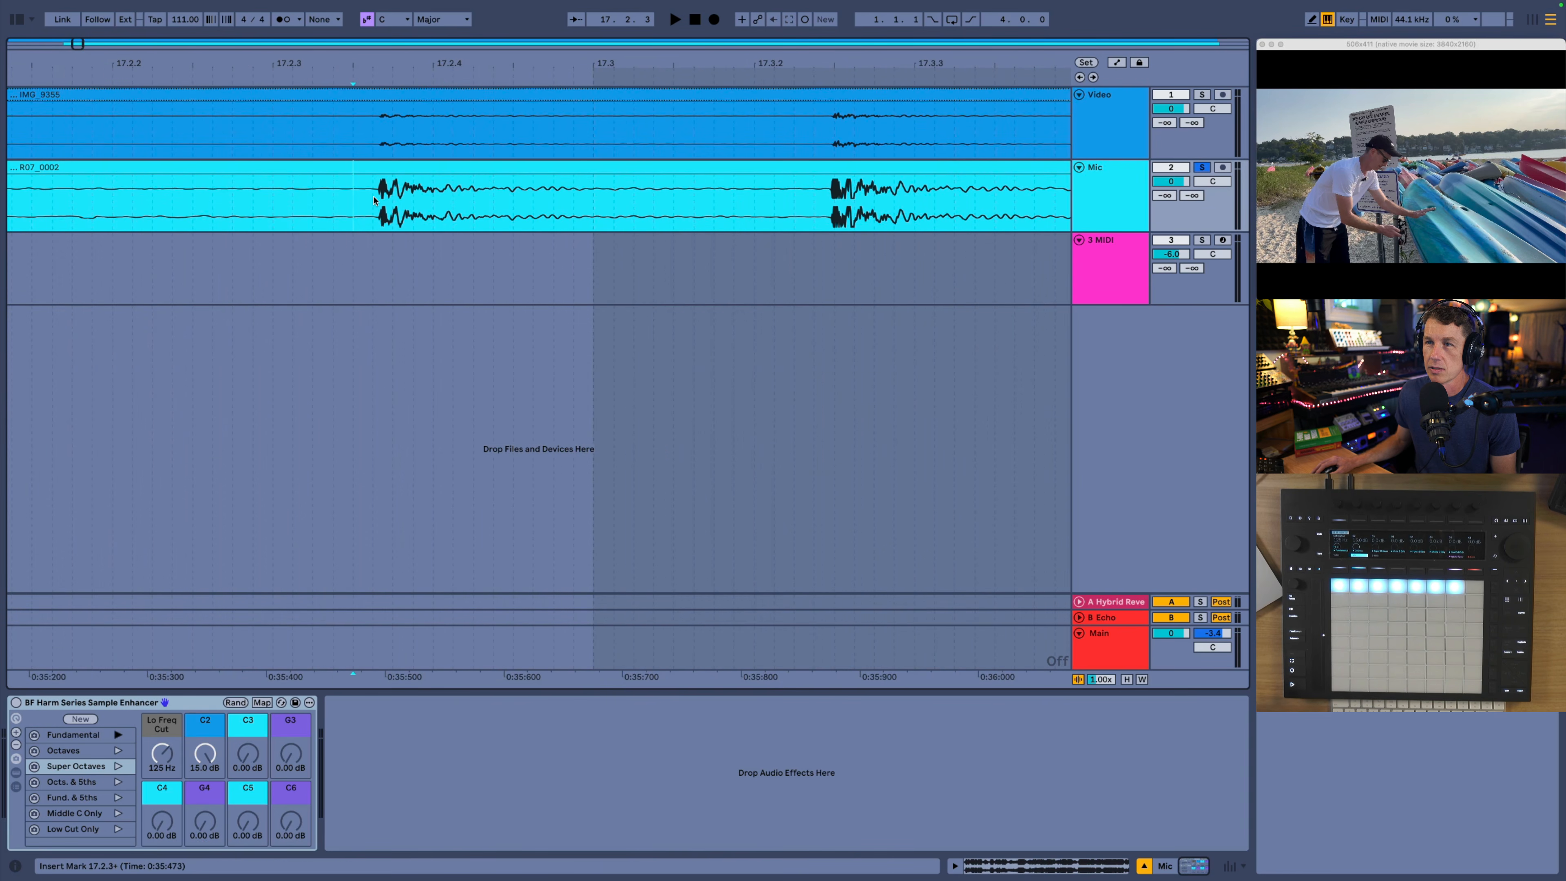
left_click_drag(376, 199, 829, 199)
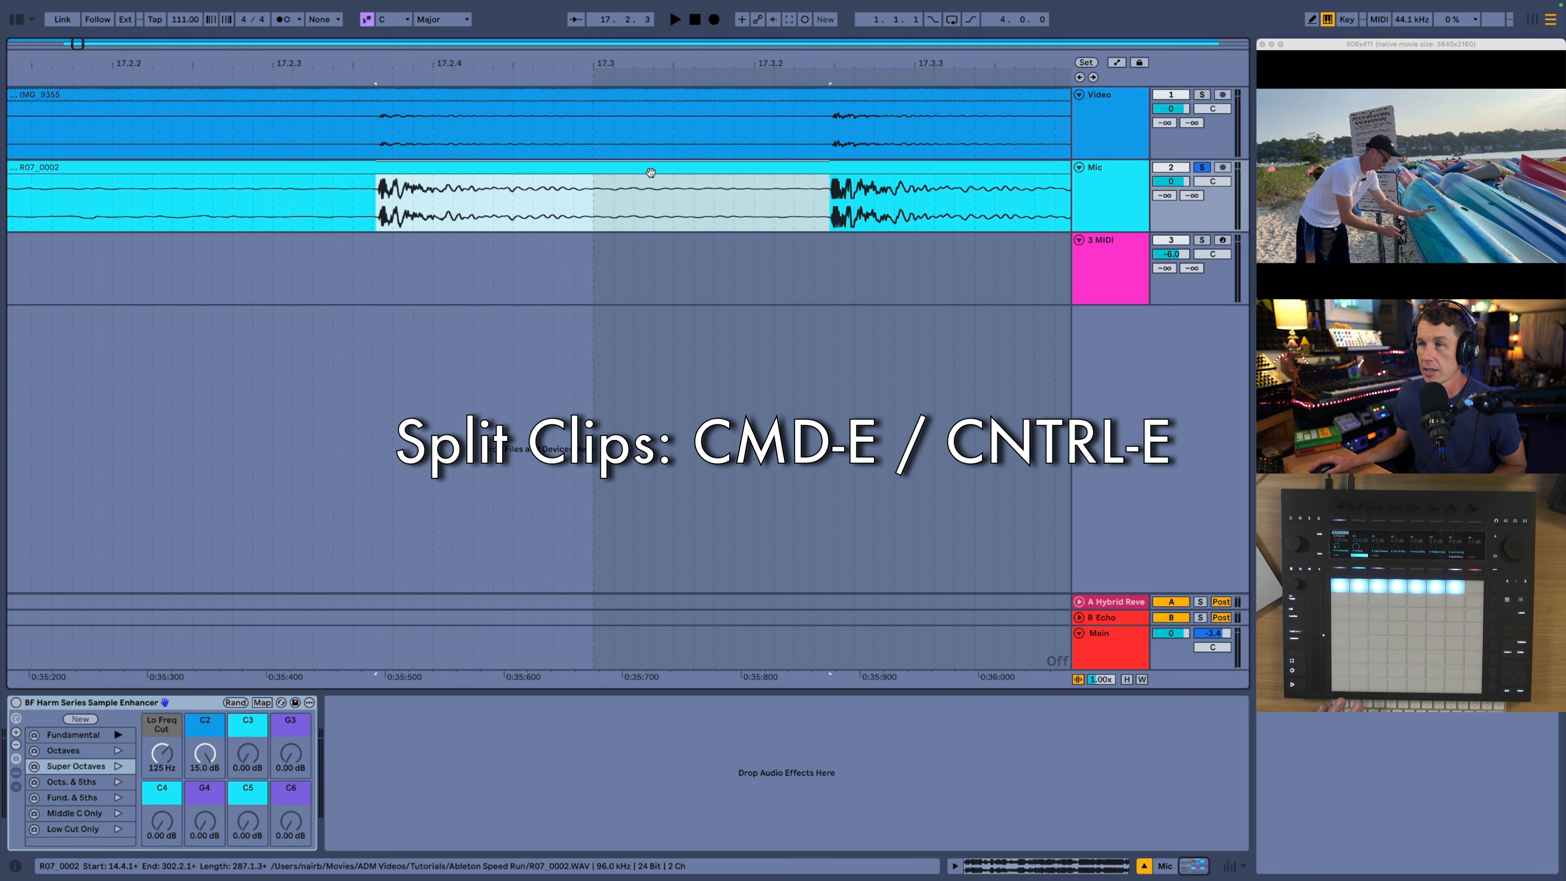
key("super+e")
Step: Split the Mic clip at the start of the third kayak hit, near 19.3.2
scroll(644, 179, "right", 10)
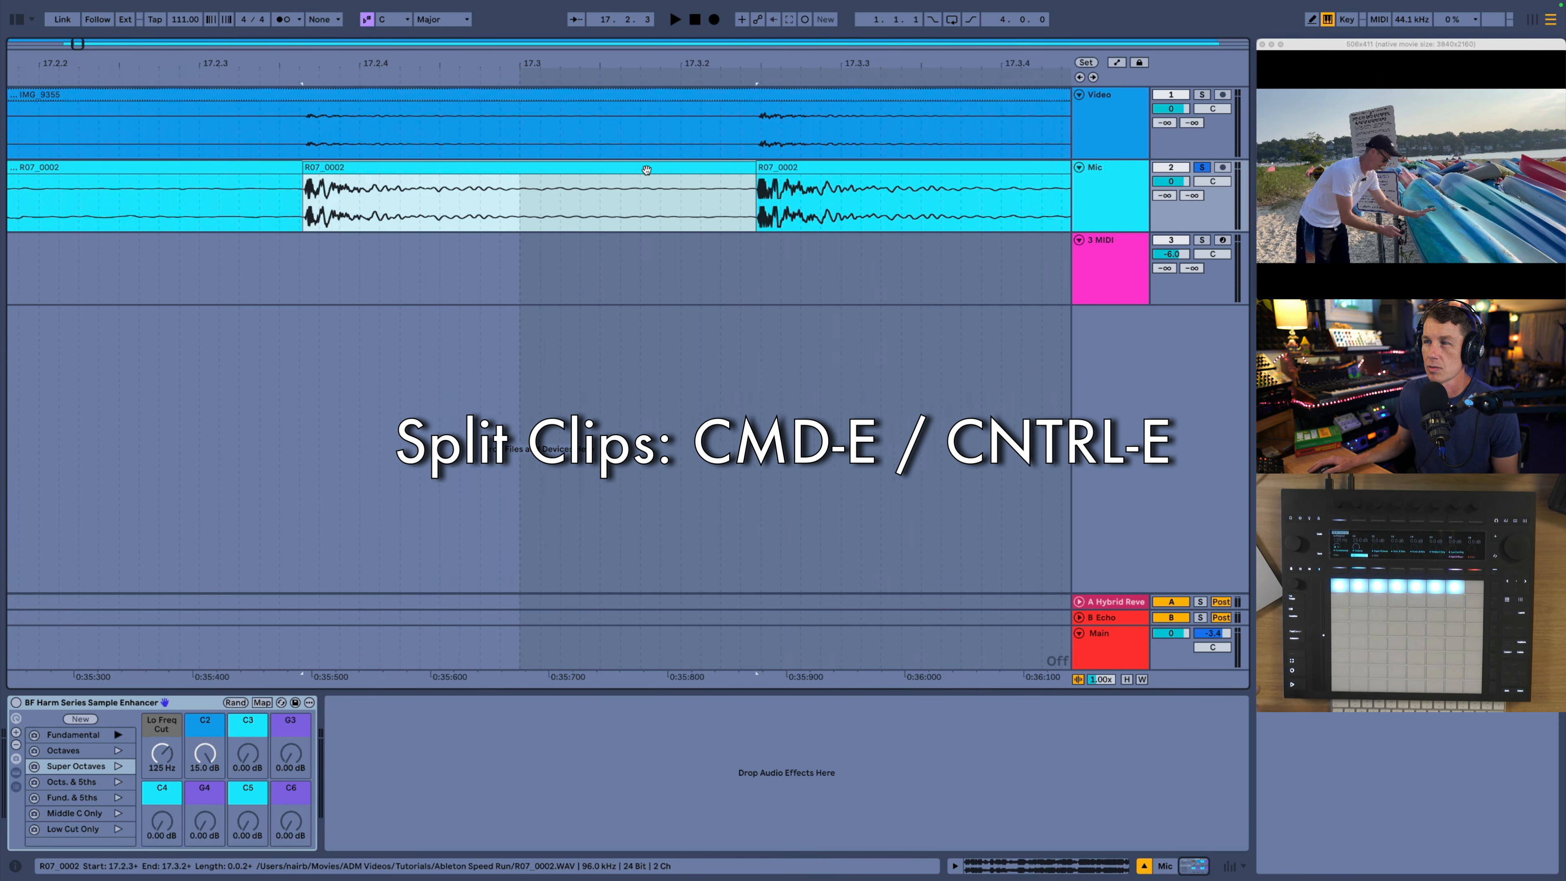
scroll(645, 185, "right", 6)
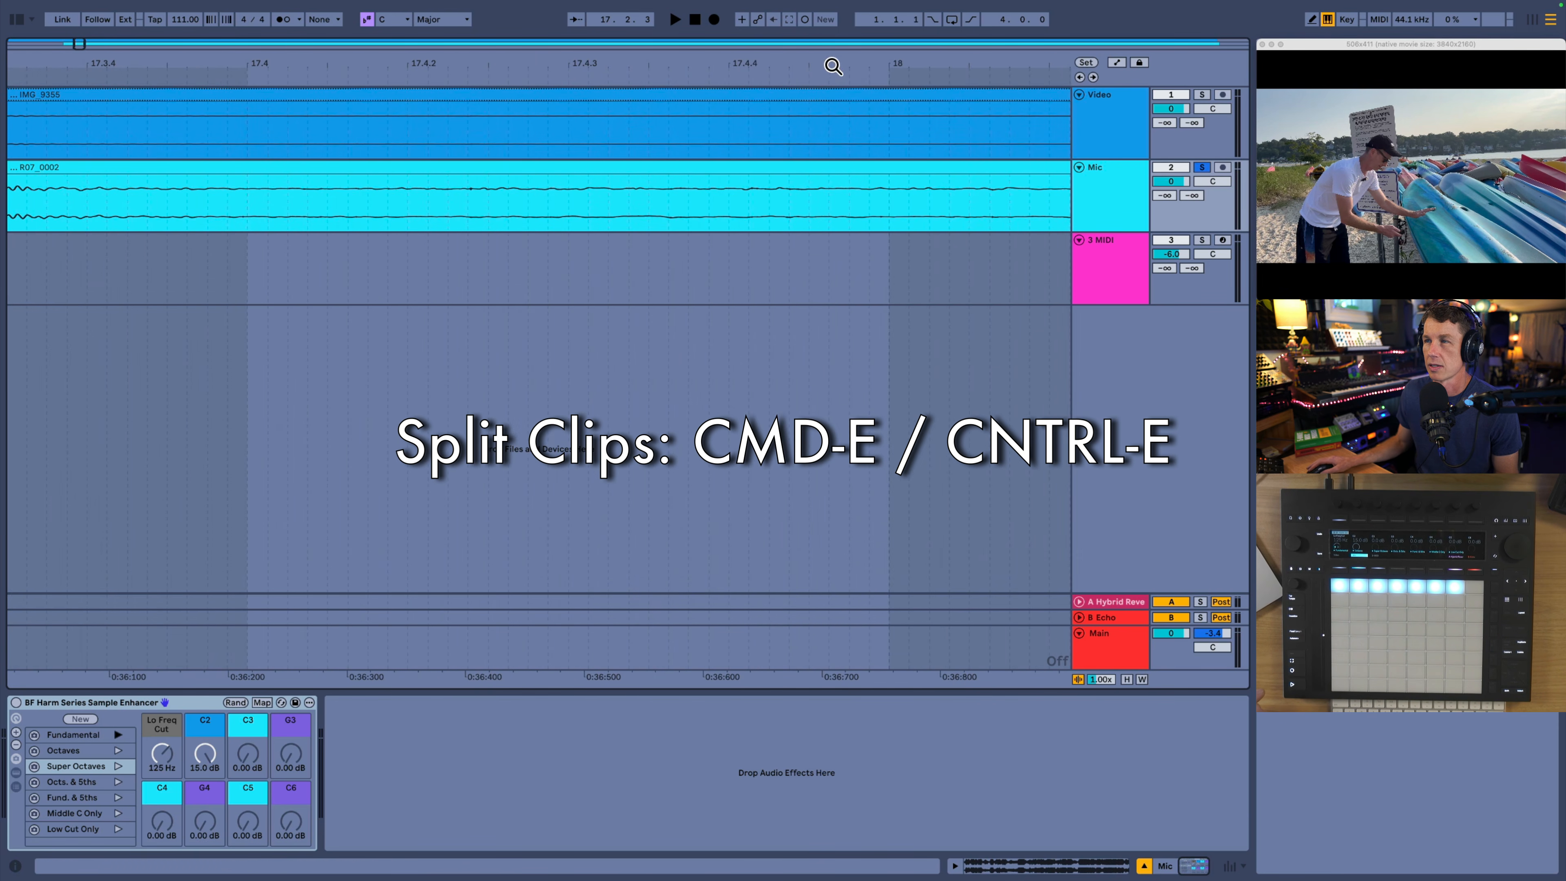
left_click_drag(832, 65, 828, 25)
scroll(853, 199, "right", 10)
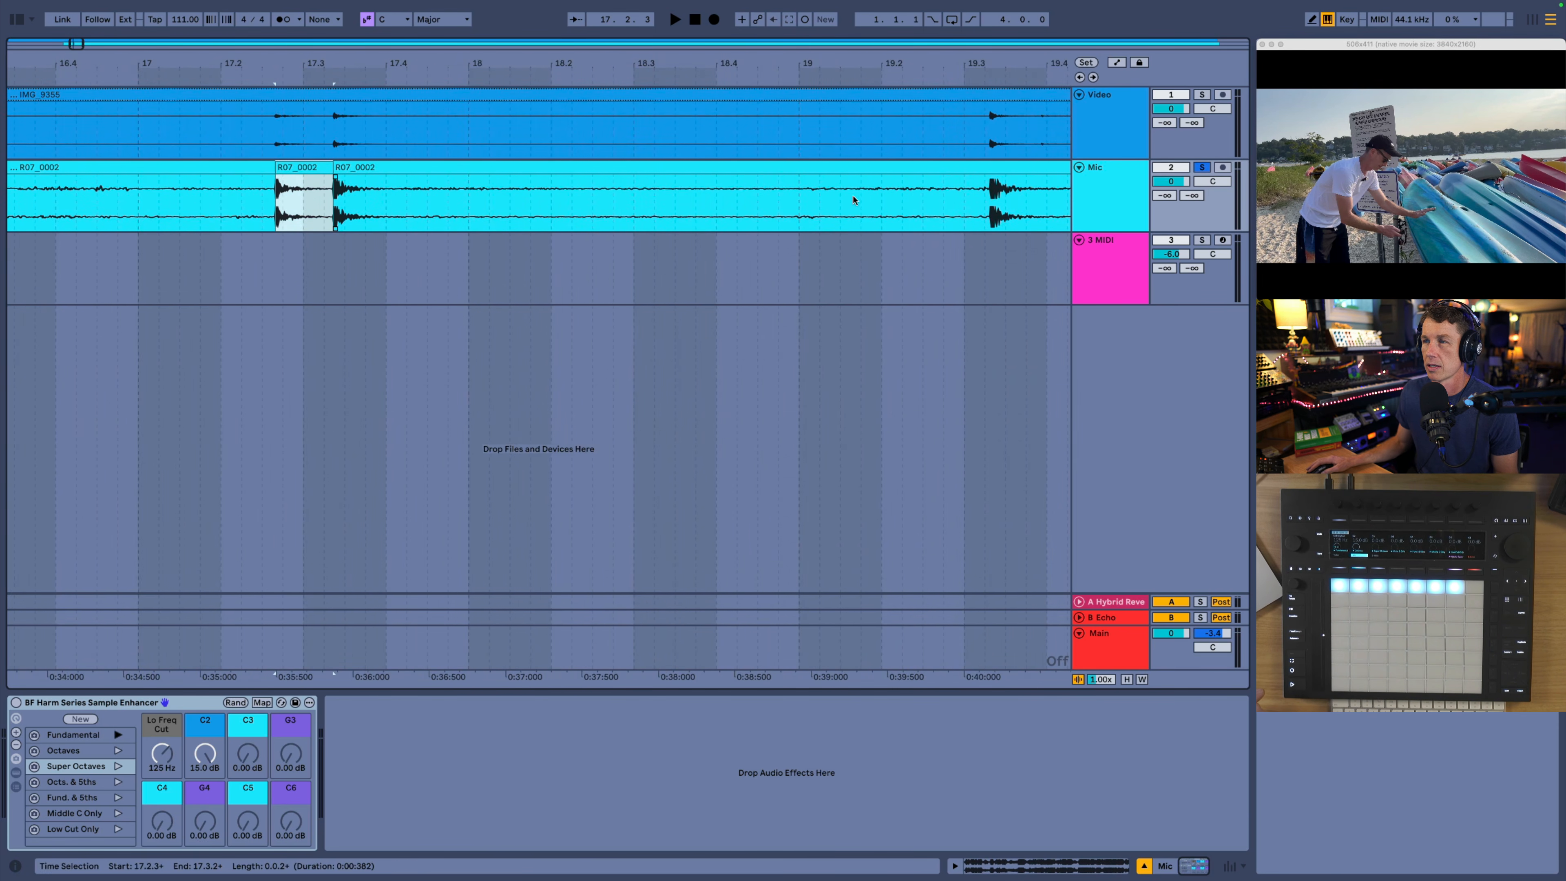
left_click(986, 198)
key("super+e")
Step: Listen to the third kayak hit and split the Mic clip after its tail, near 20.3.4
scroll(896, 172, "right", 12)
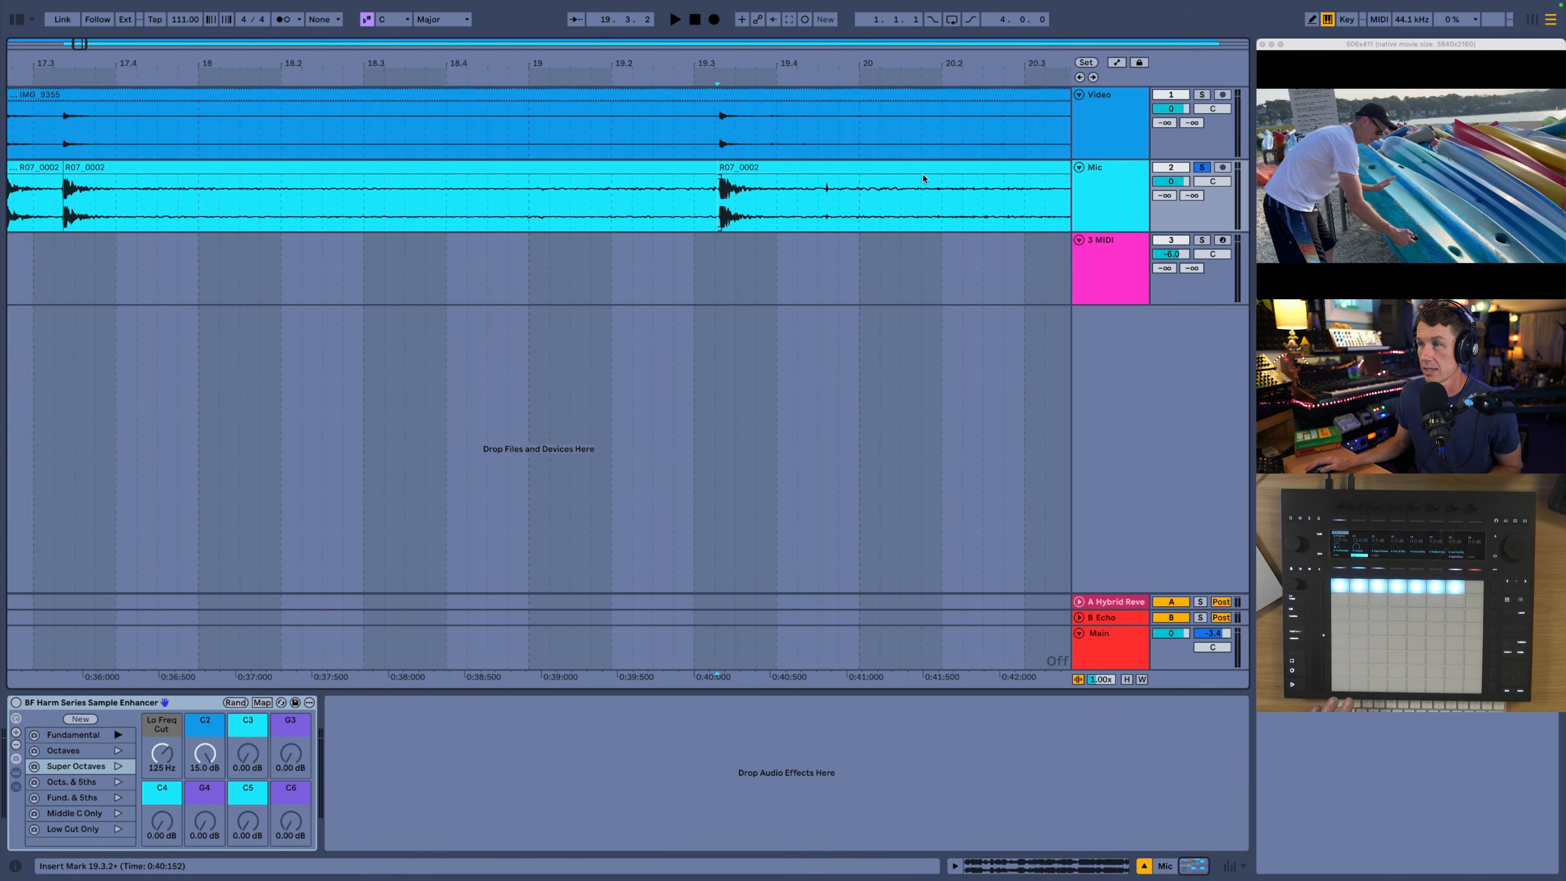
left_click(214, 76)
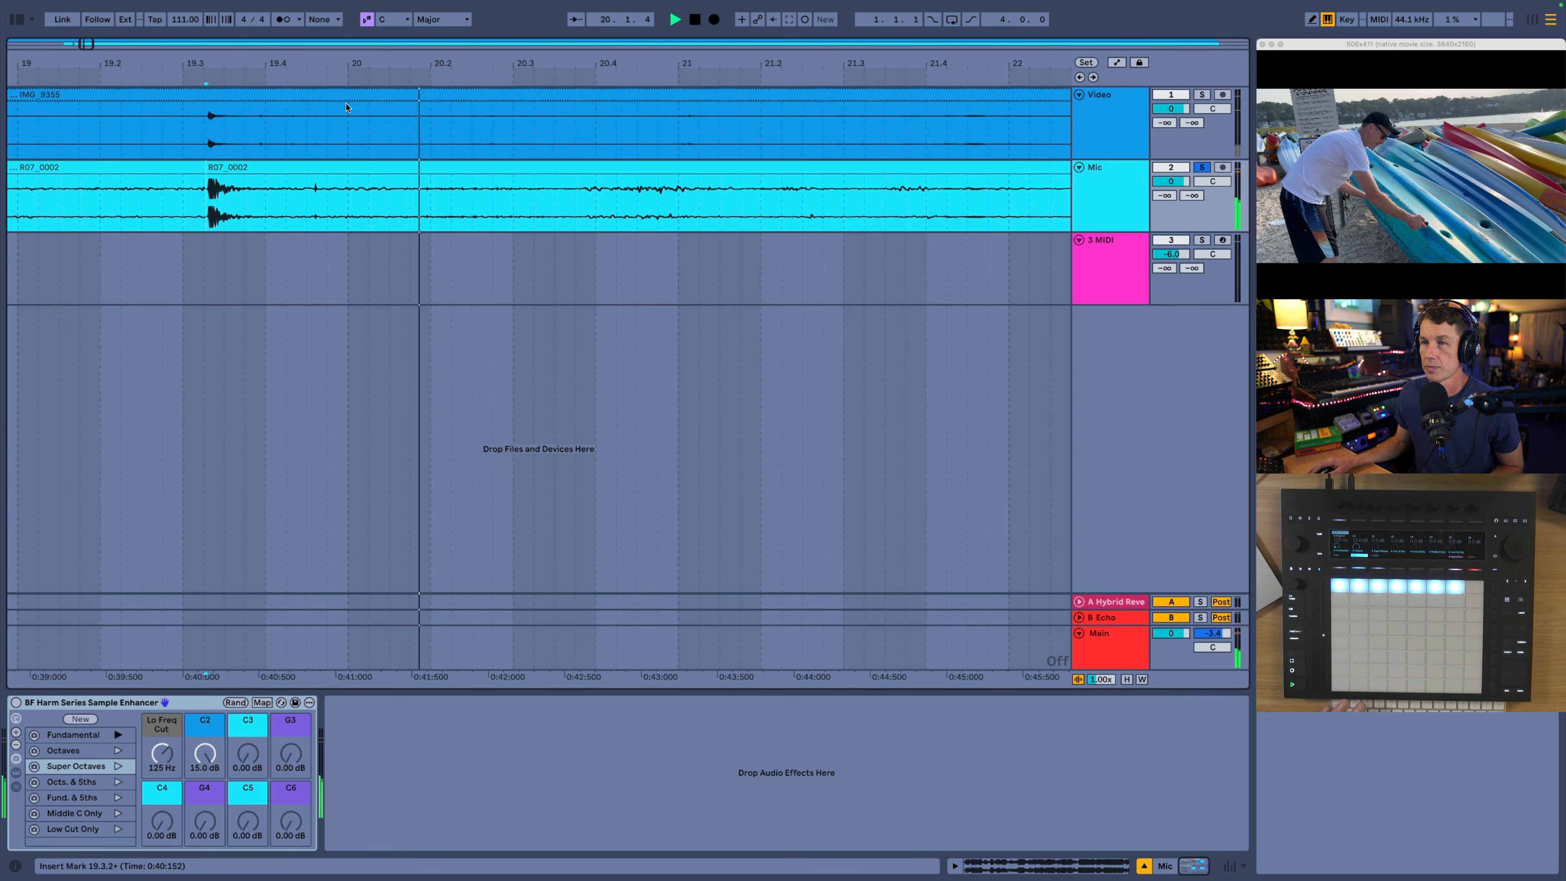
key("space")
left_click(585, 204)
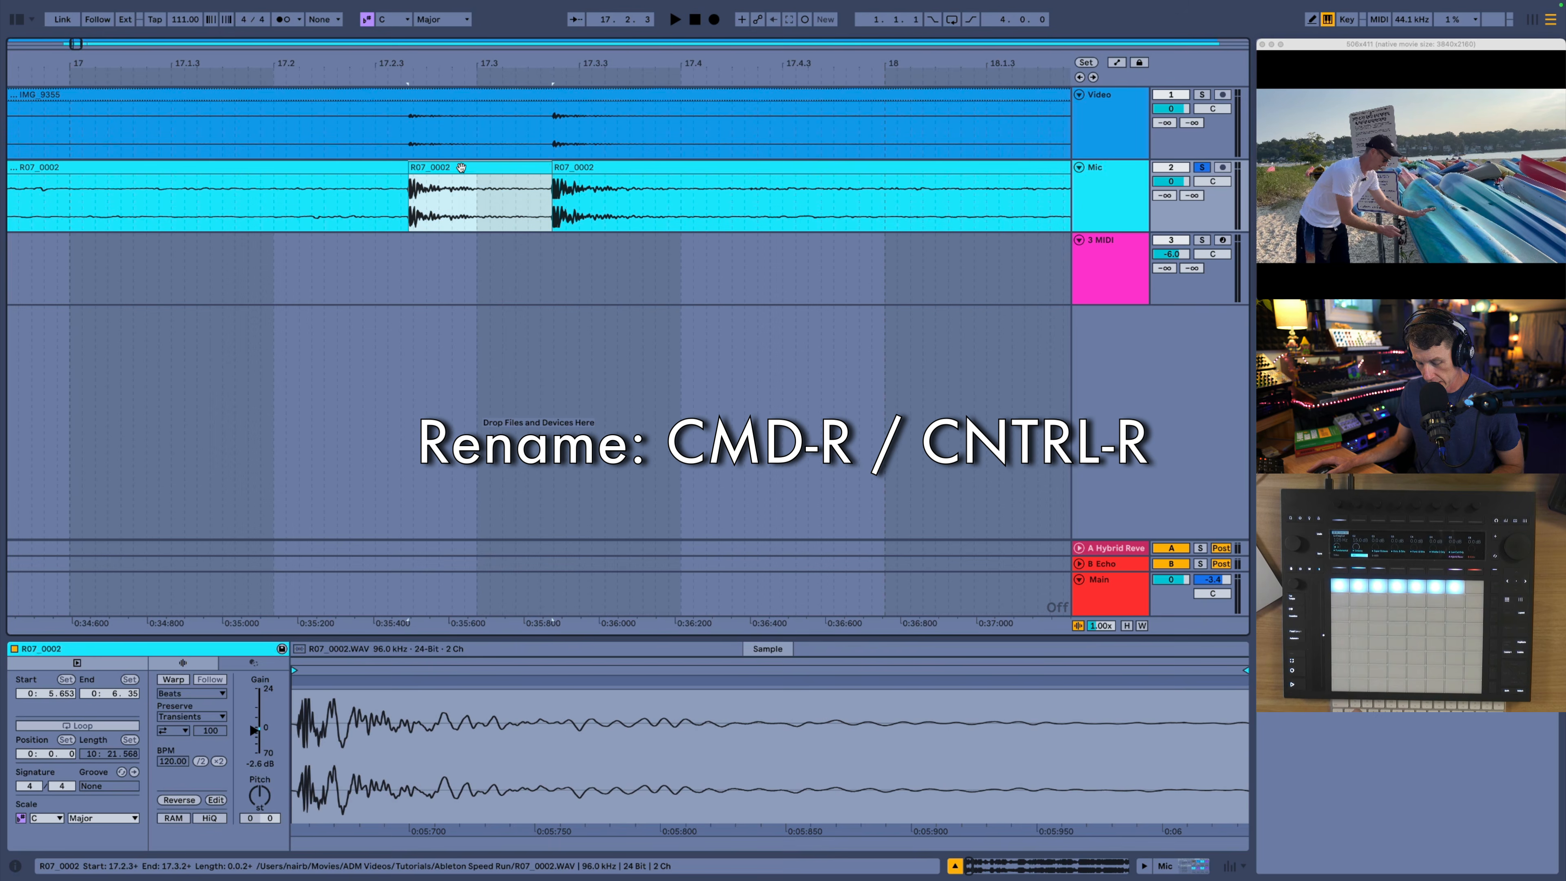
Step: Rename the three isolated hit clips as Kayak, Kayak 2 and Kayak 3
key("super+r")
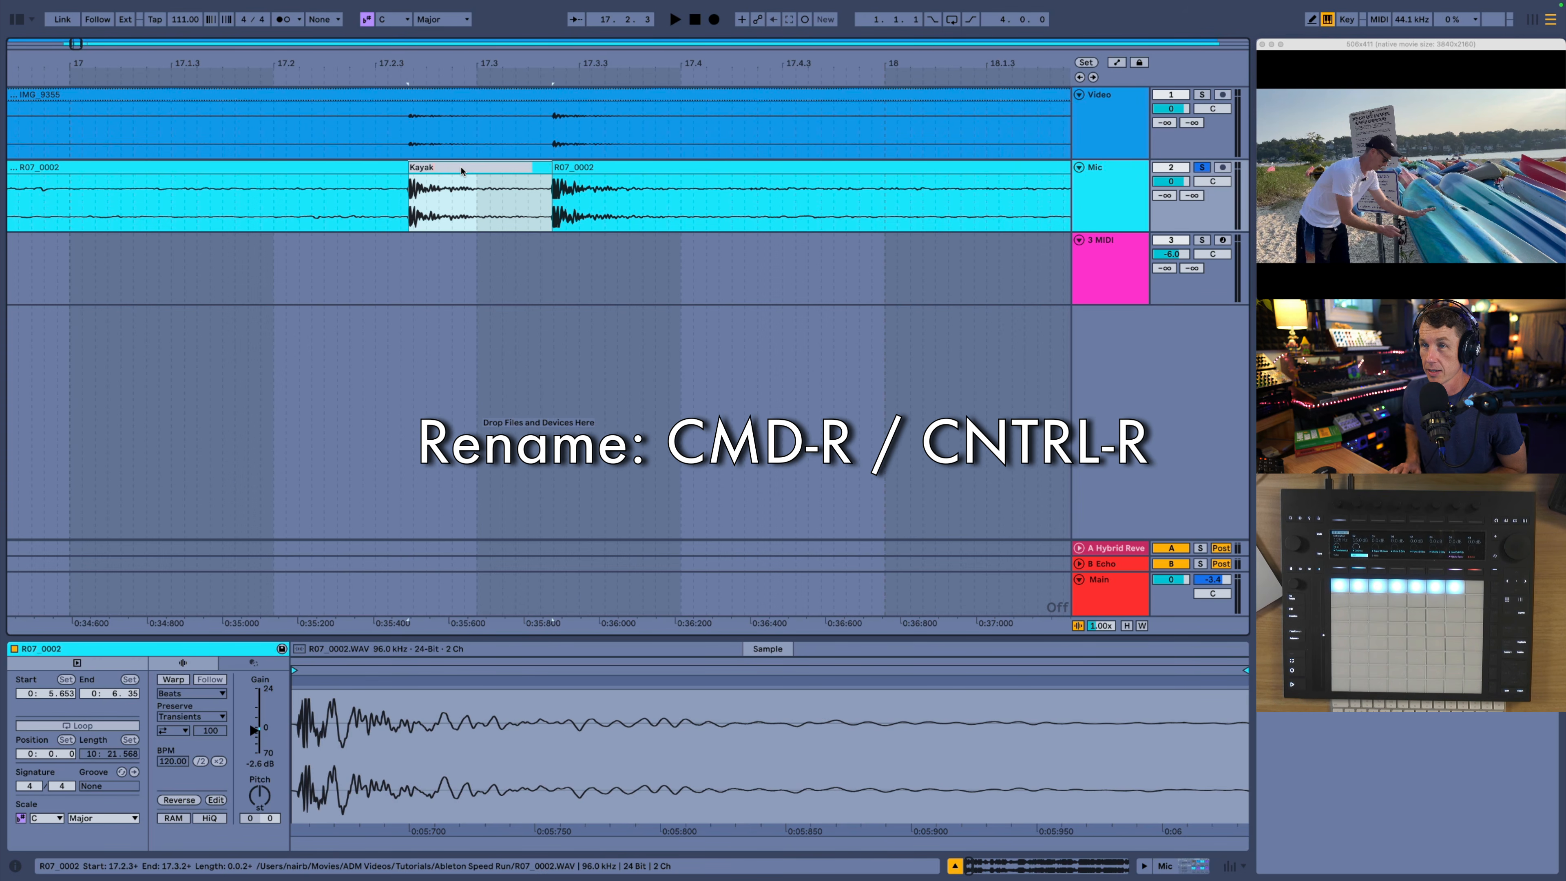
key("Tab")
type("K")
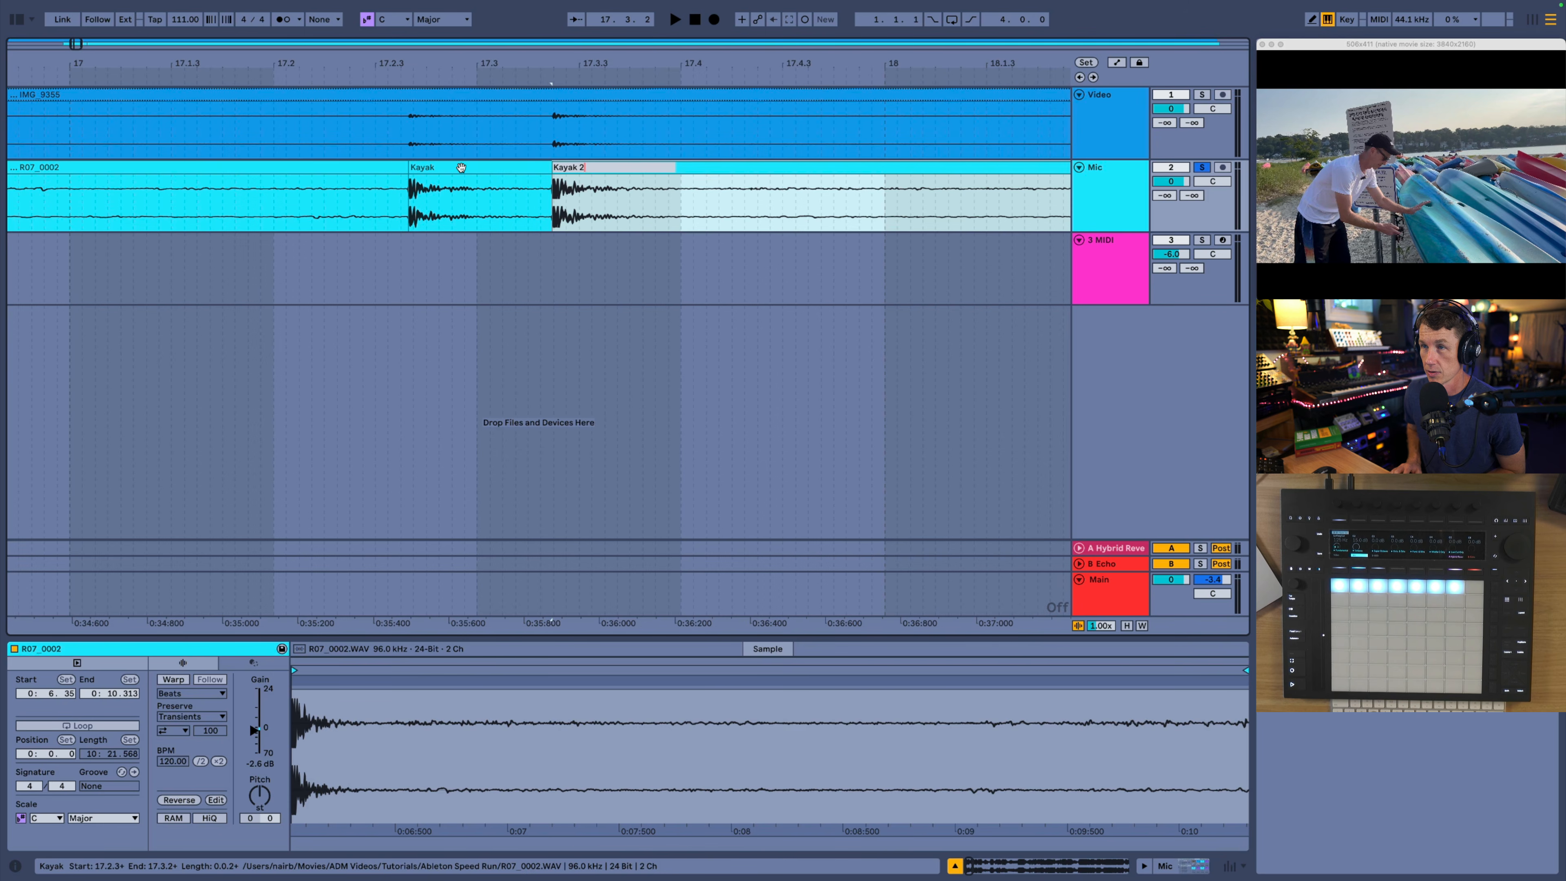
key("Tab")
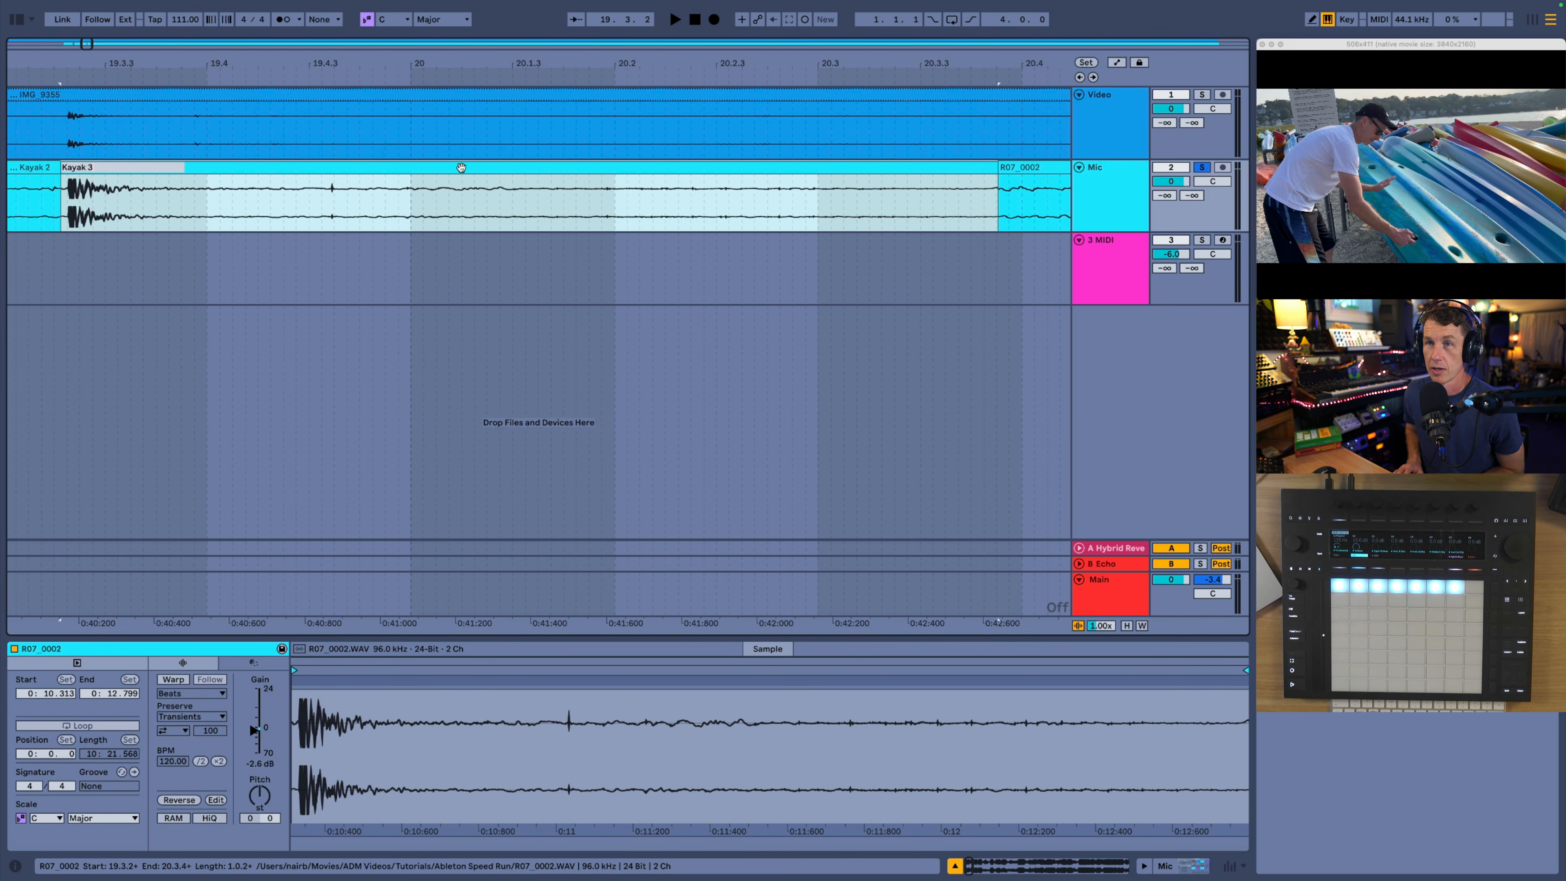
type("Kayak 3")
key("Return")
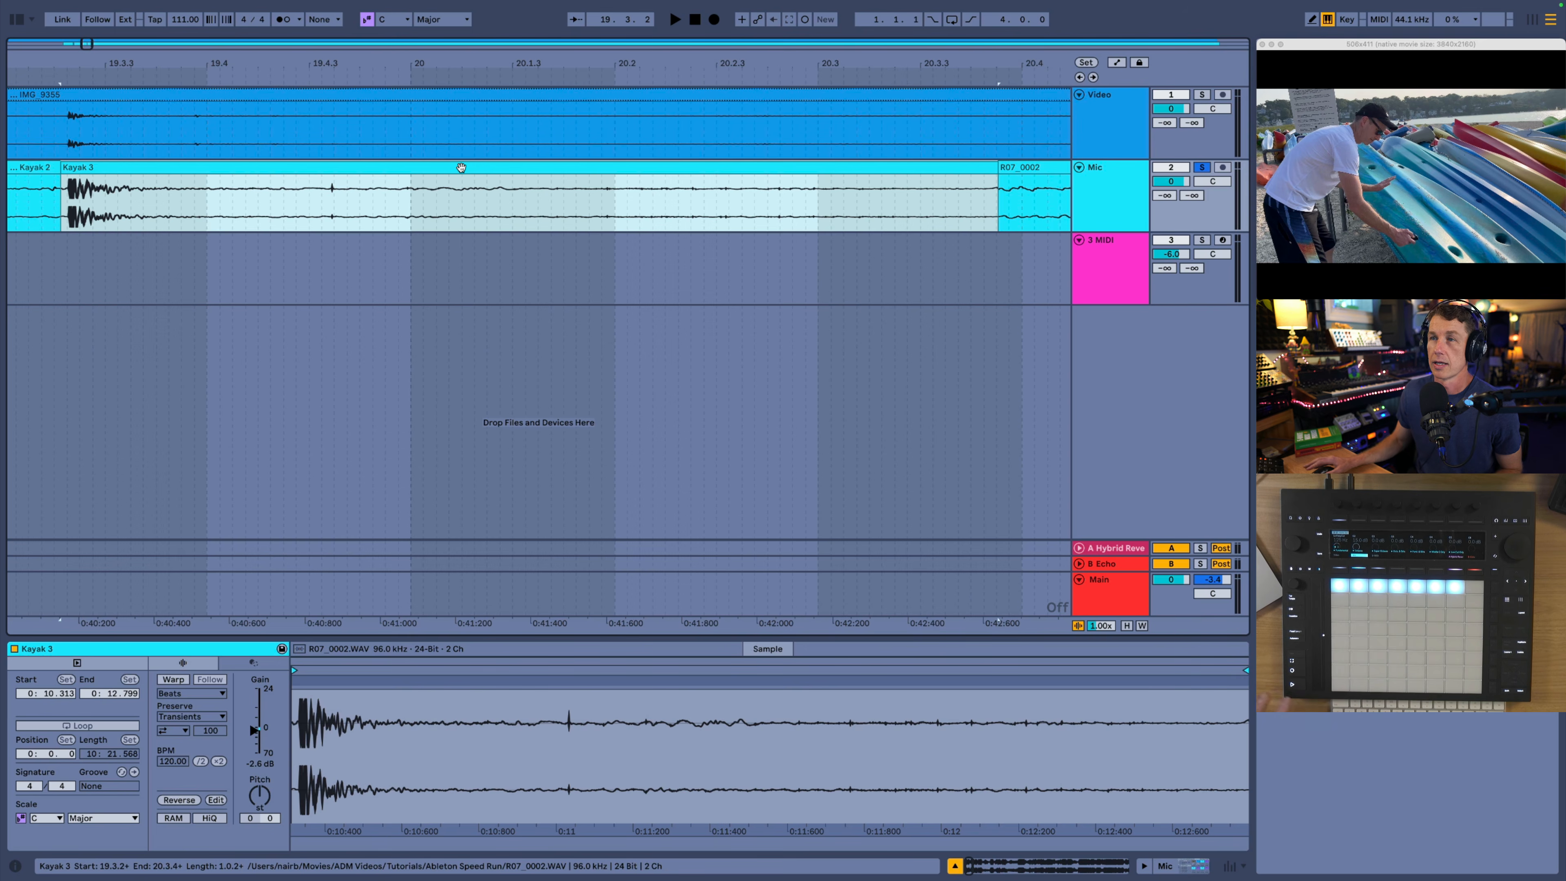
Step: Consolidate the Kayak 3, Kayak 2 and Kayak clips each into a new audio file
scroll(419, 166, "down", 5)
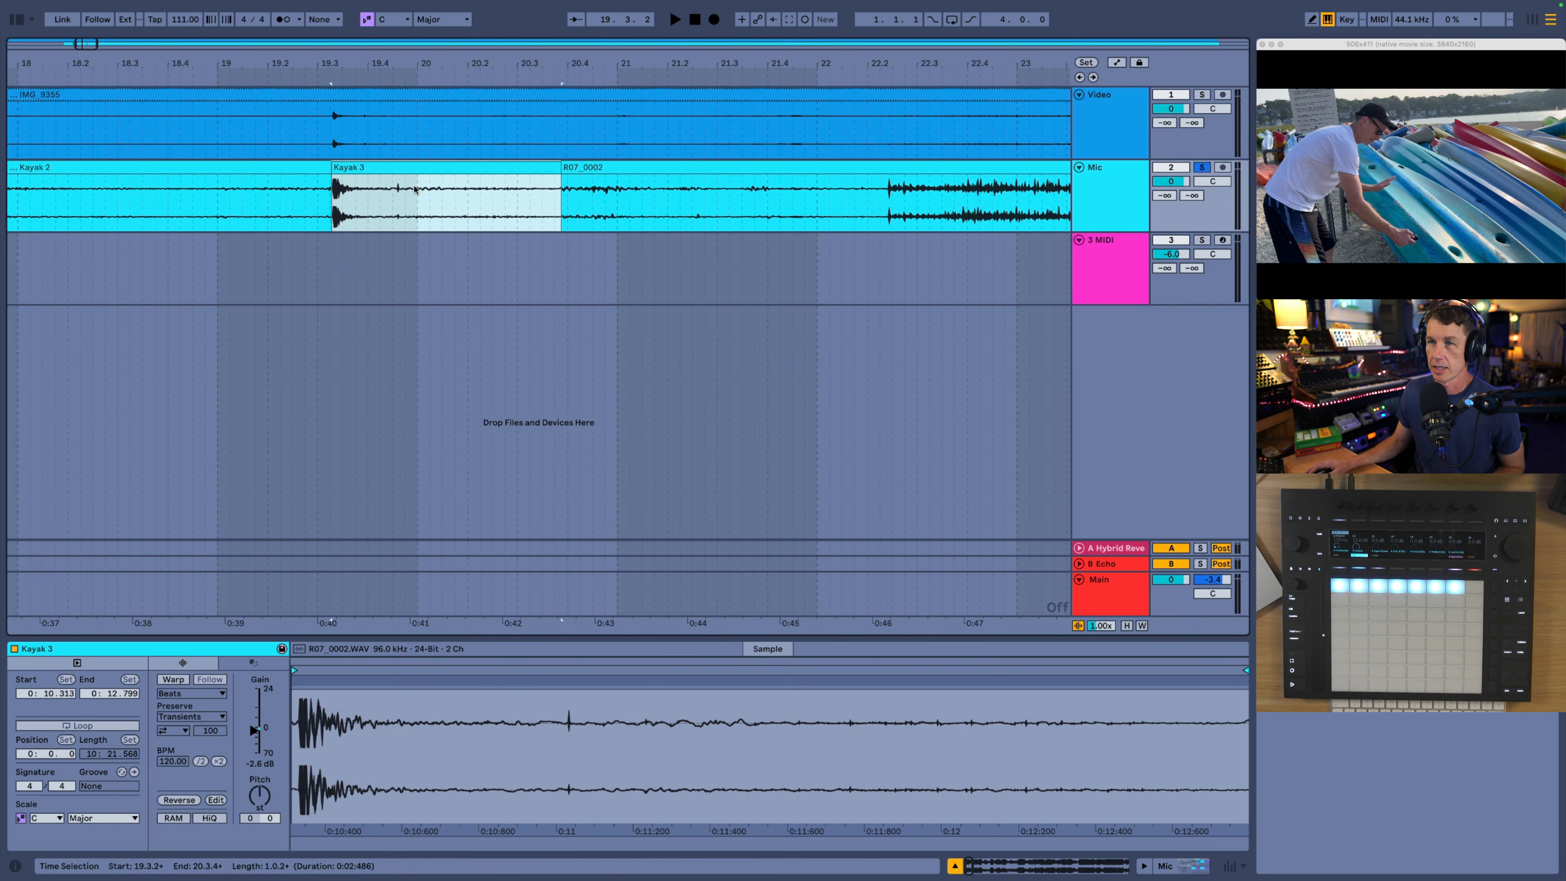
key("super+j")
left_click(316, 169)
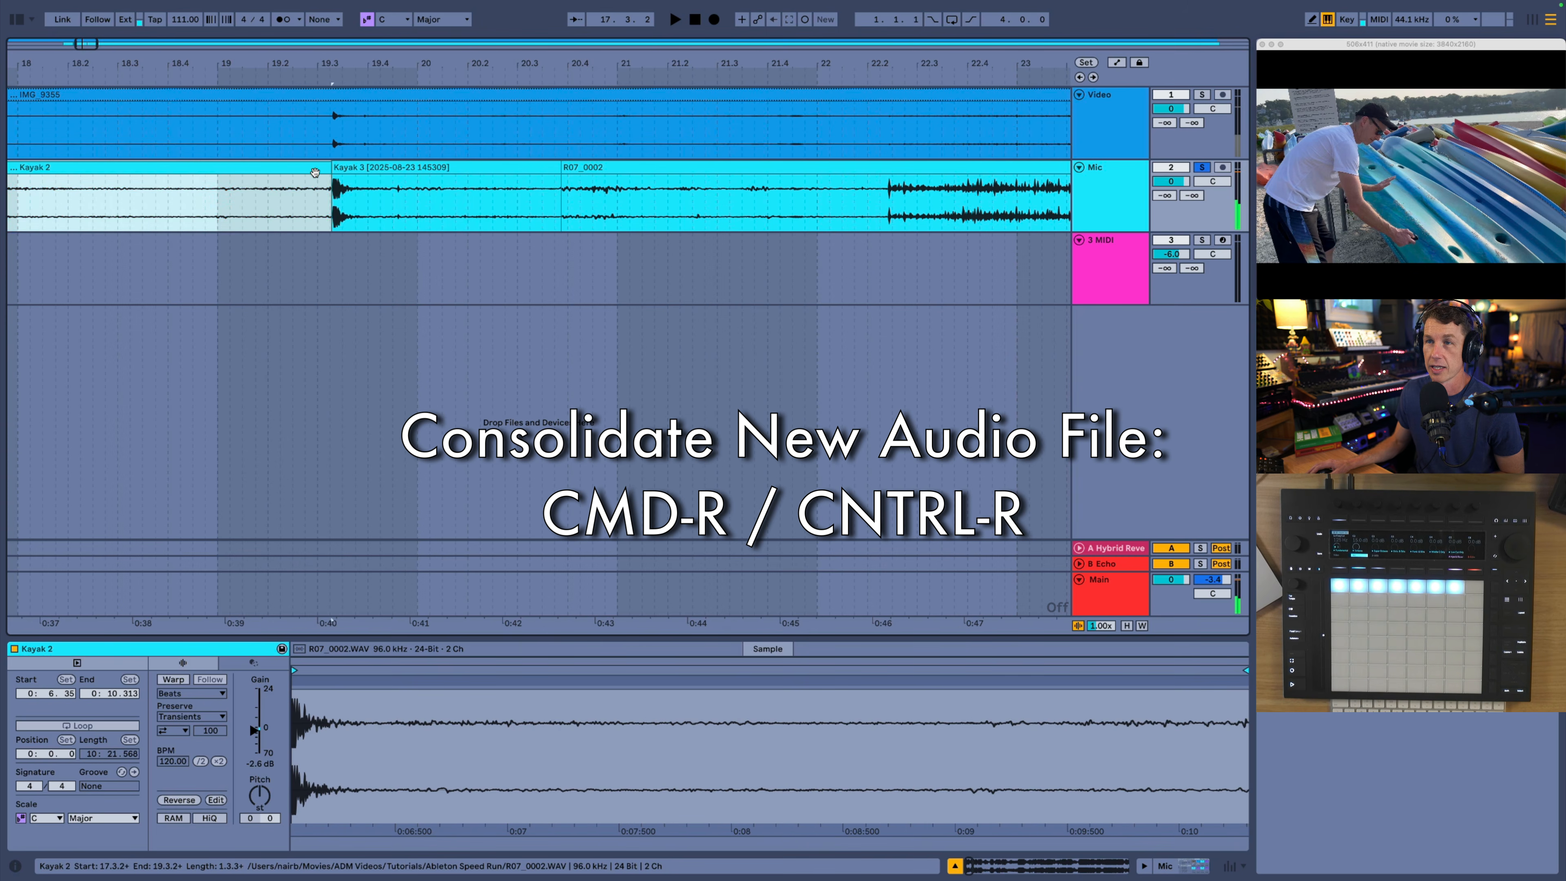
scroll(322, 190, "left", 5)
key("super+j")
left_click(222, 167)
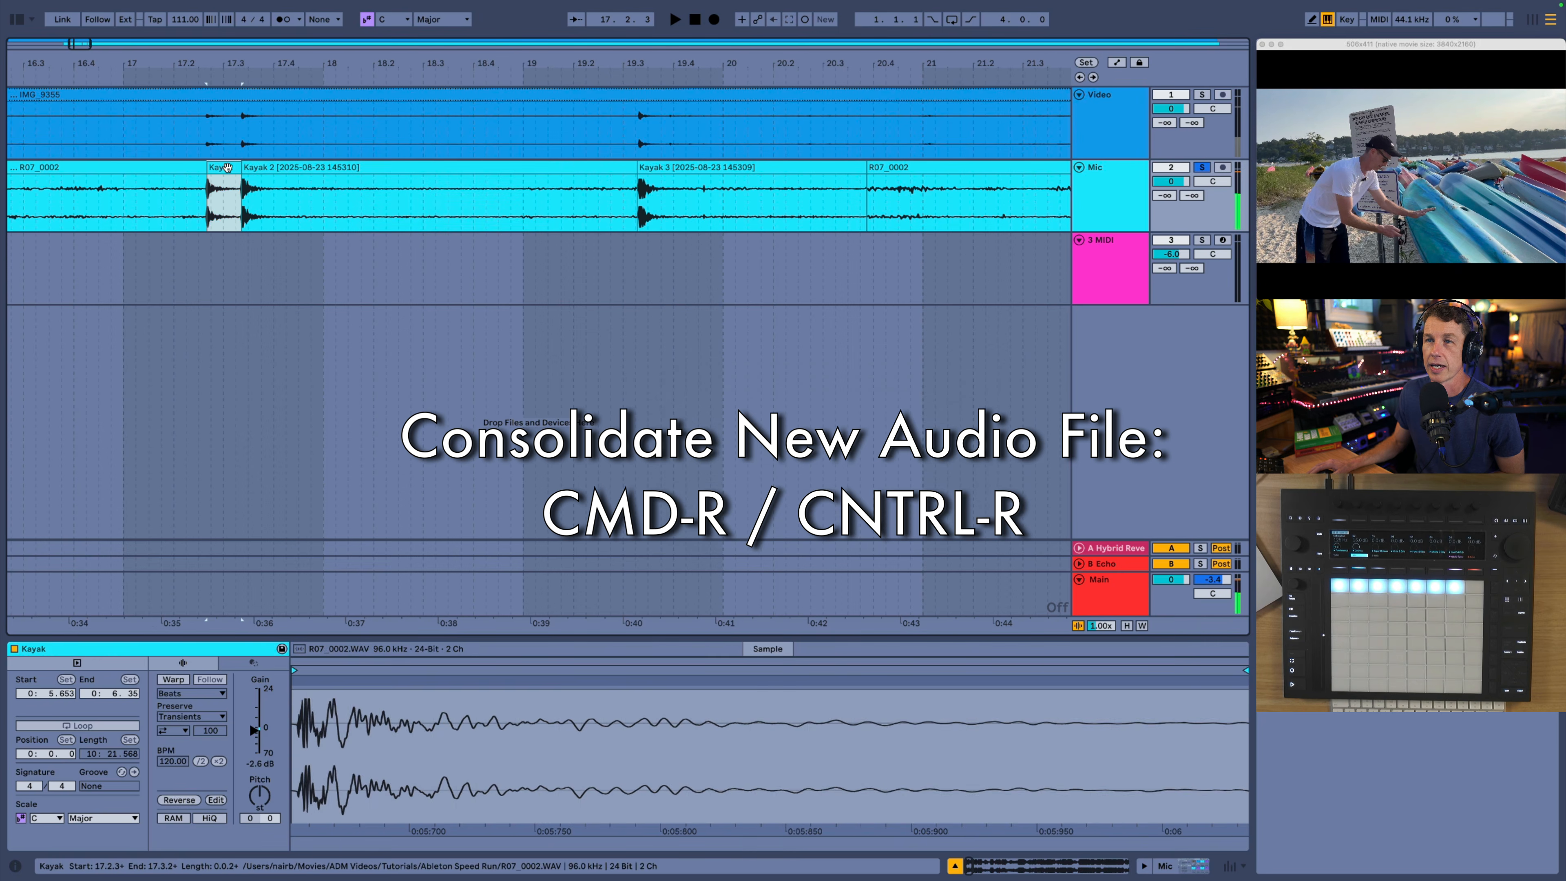
key("super+j")
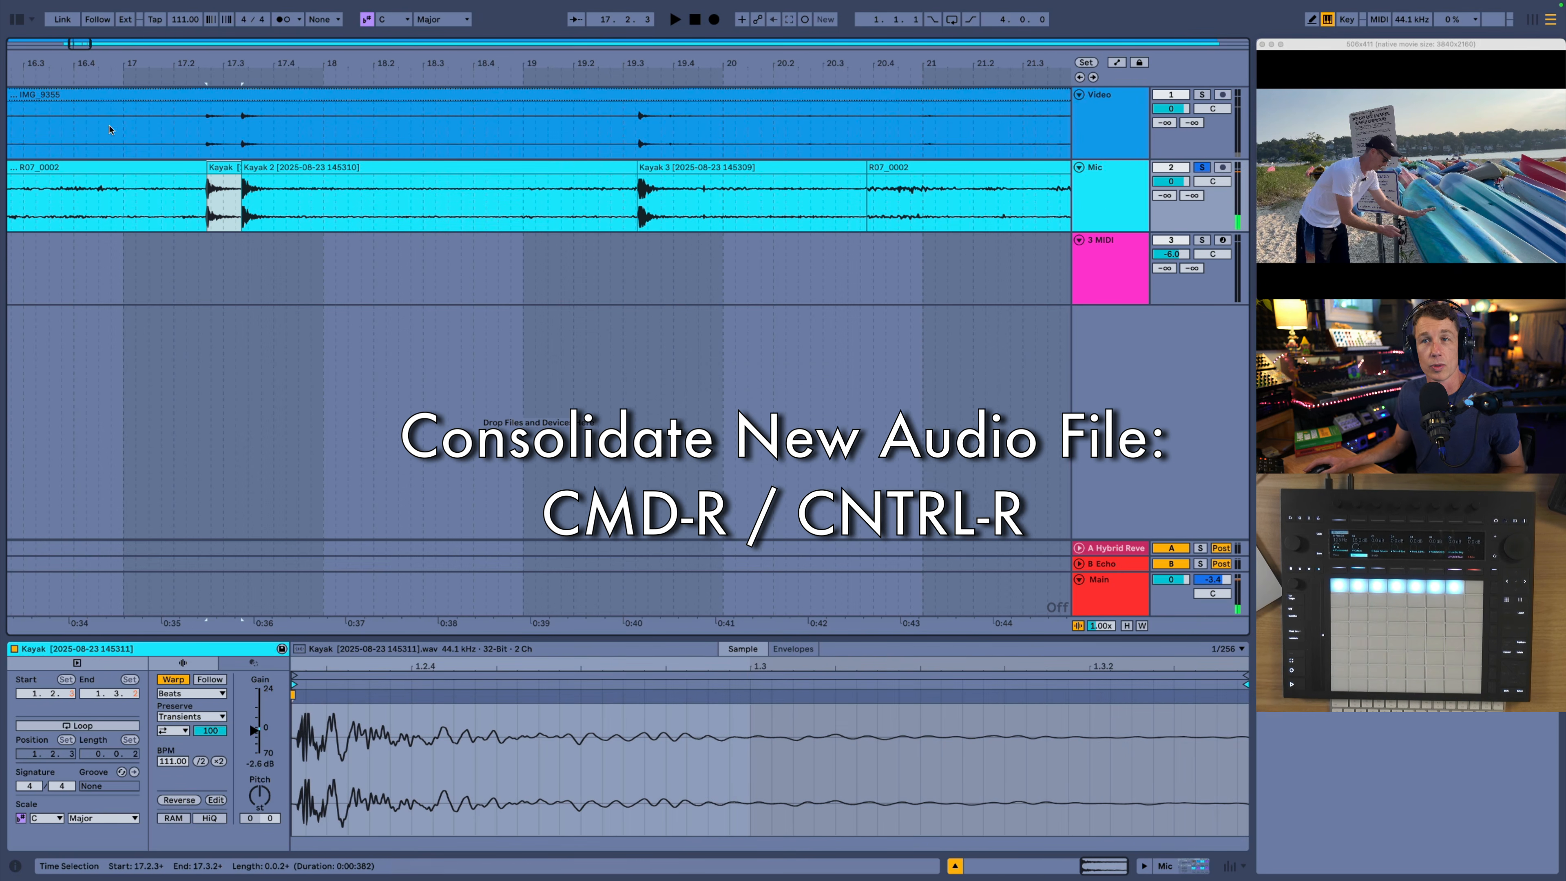
Step: Load an empty Drum Rack from the Instruments library onto the MIDI track
left_click(13, 20)
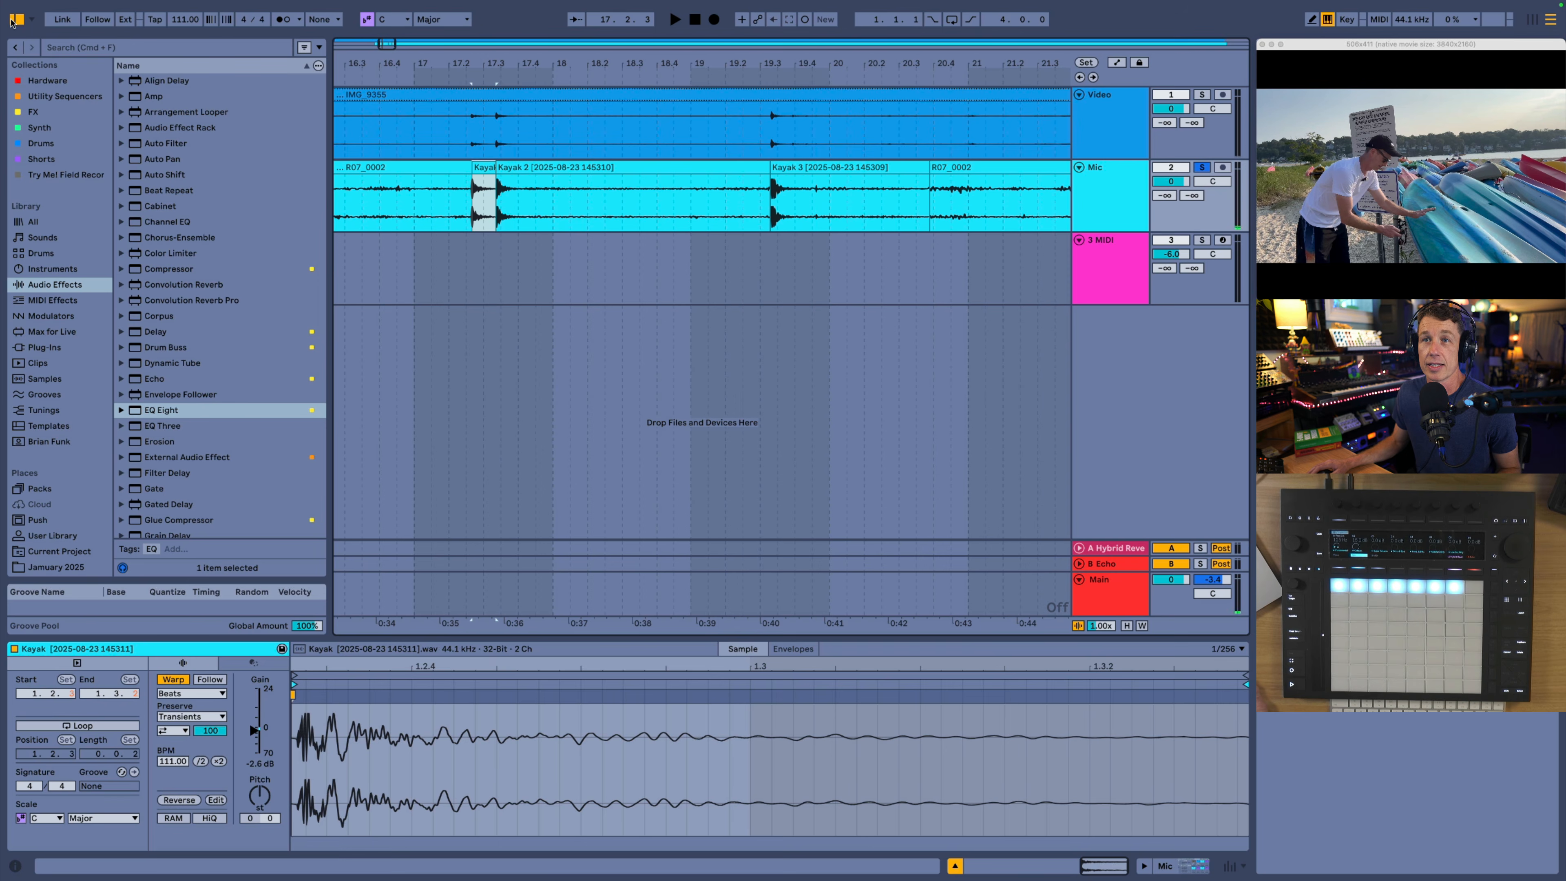
left_click(49, 268)
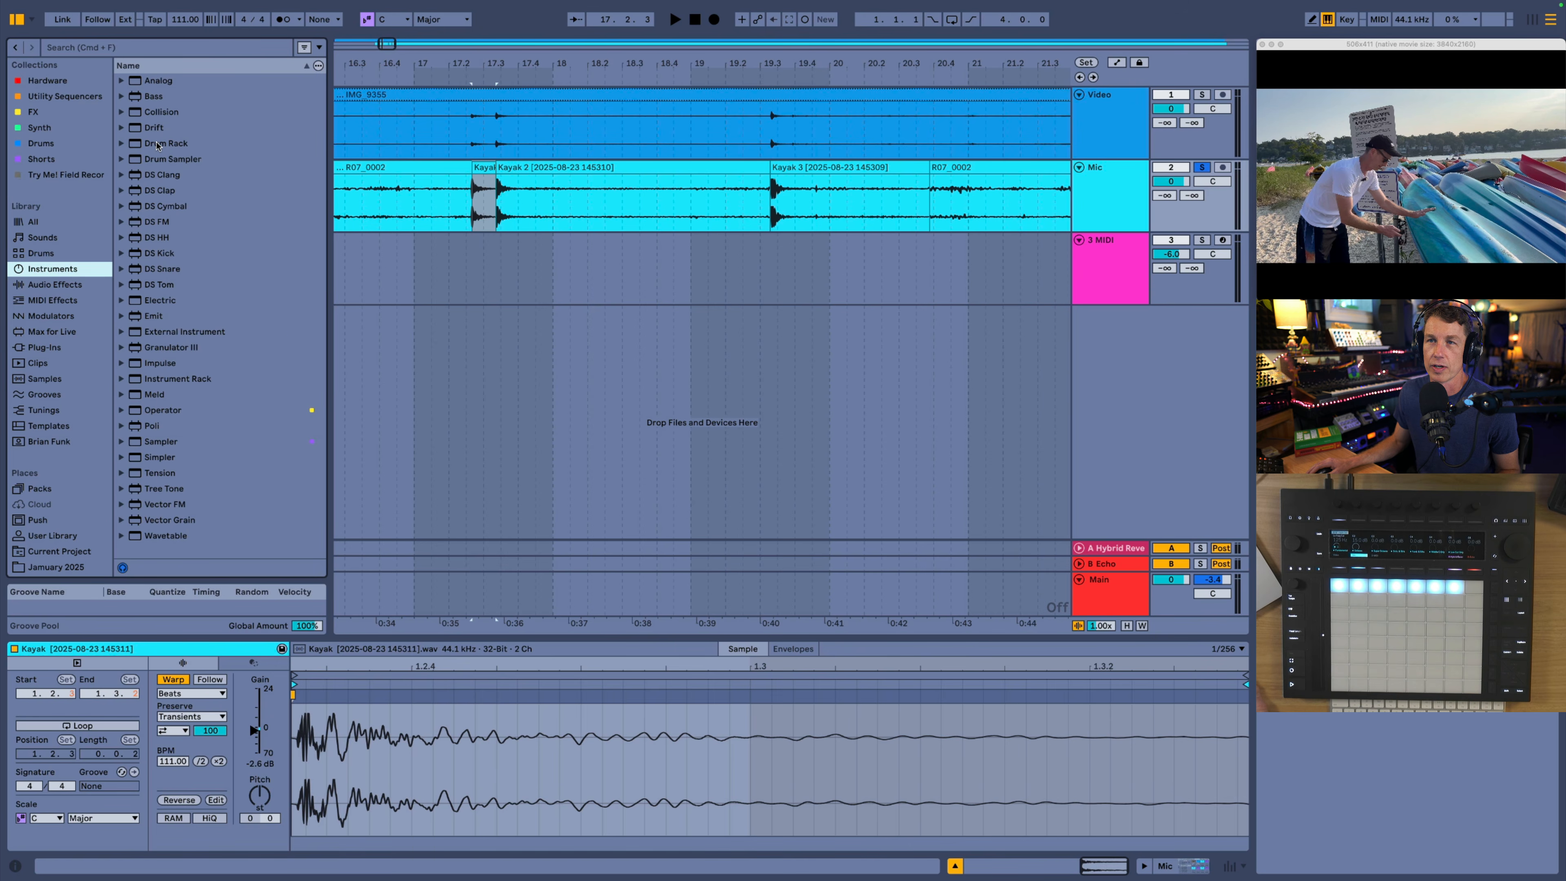
left_click_drag(158, 144, 1117, 266)
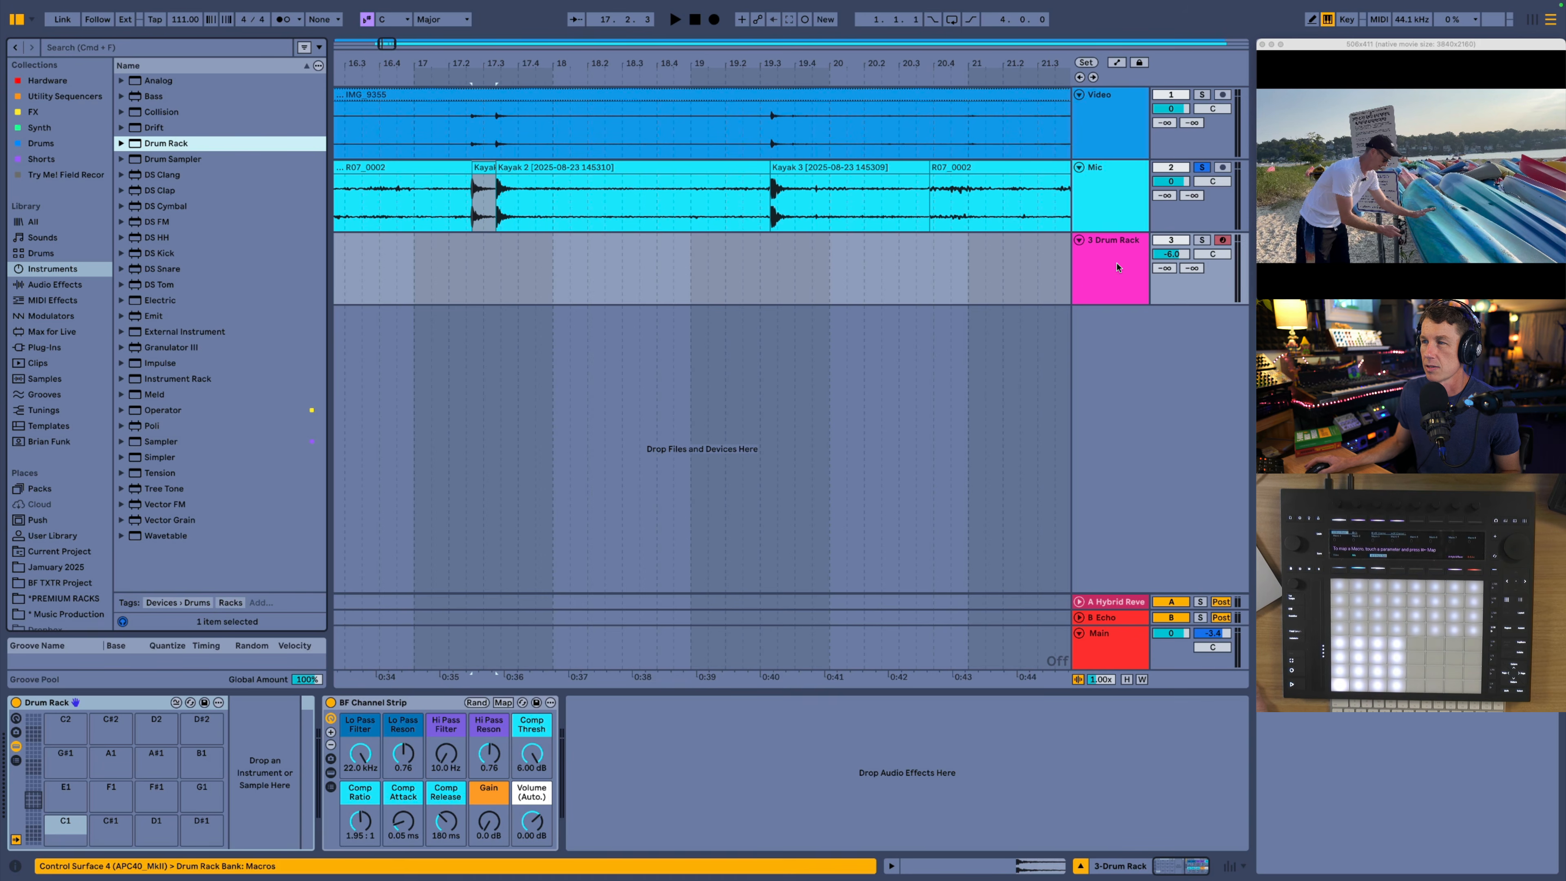
Step: Assign the Kayak, Kayak 2 and Kayak 3 clips to Drum Rack pads C1, C#1 and D1
left_click_drag(480, 168, 64, 826)
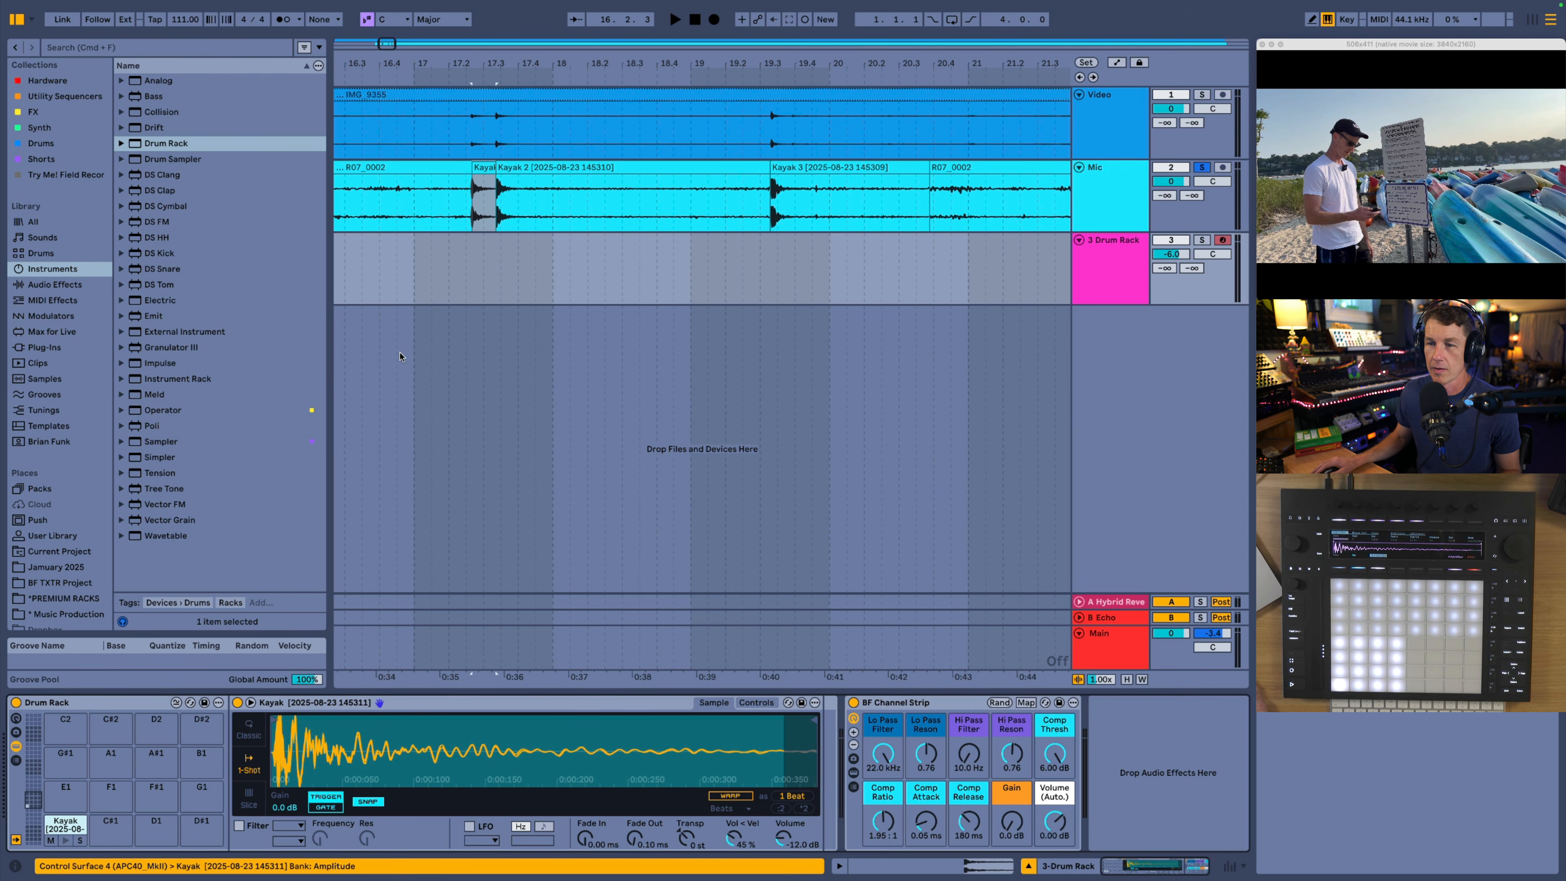
left_click_drag(617, 163, 111, 827)
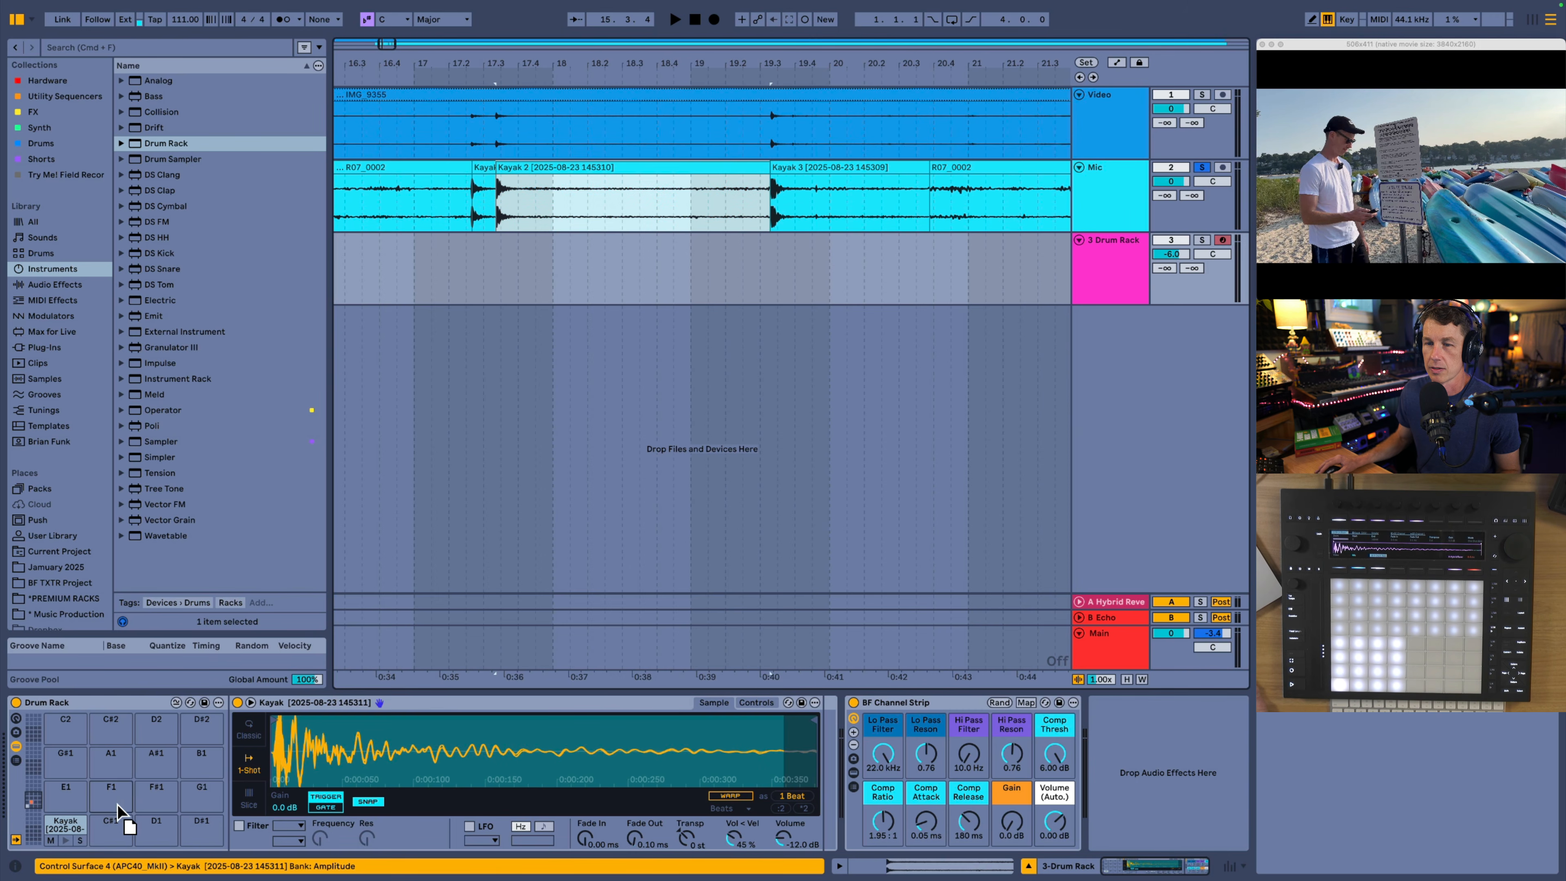
left_click_drag(833, 167, 159, 827)
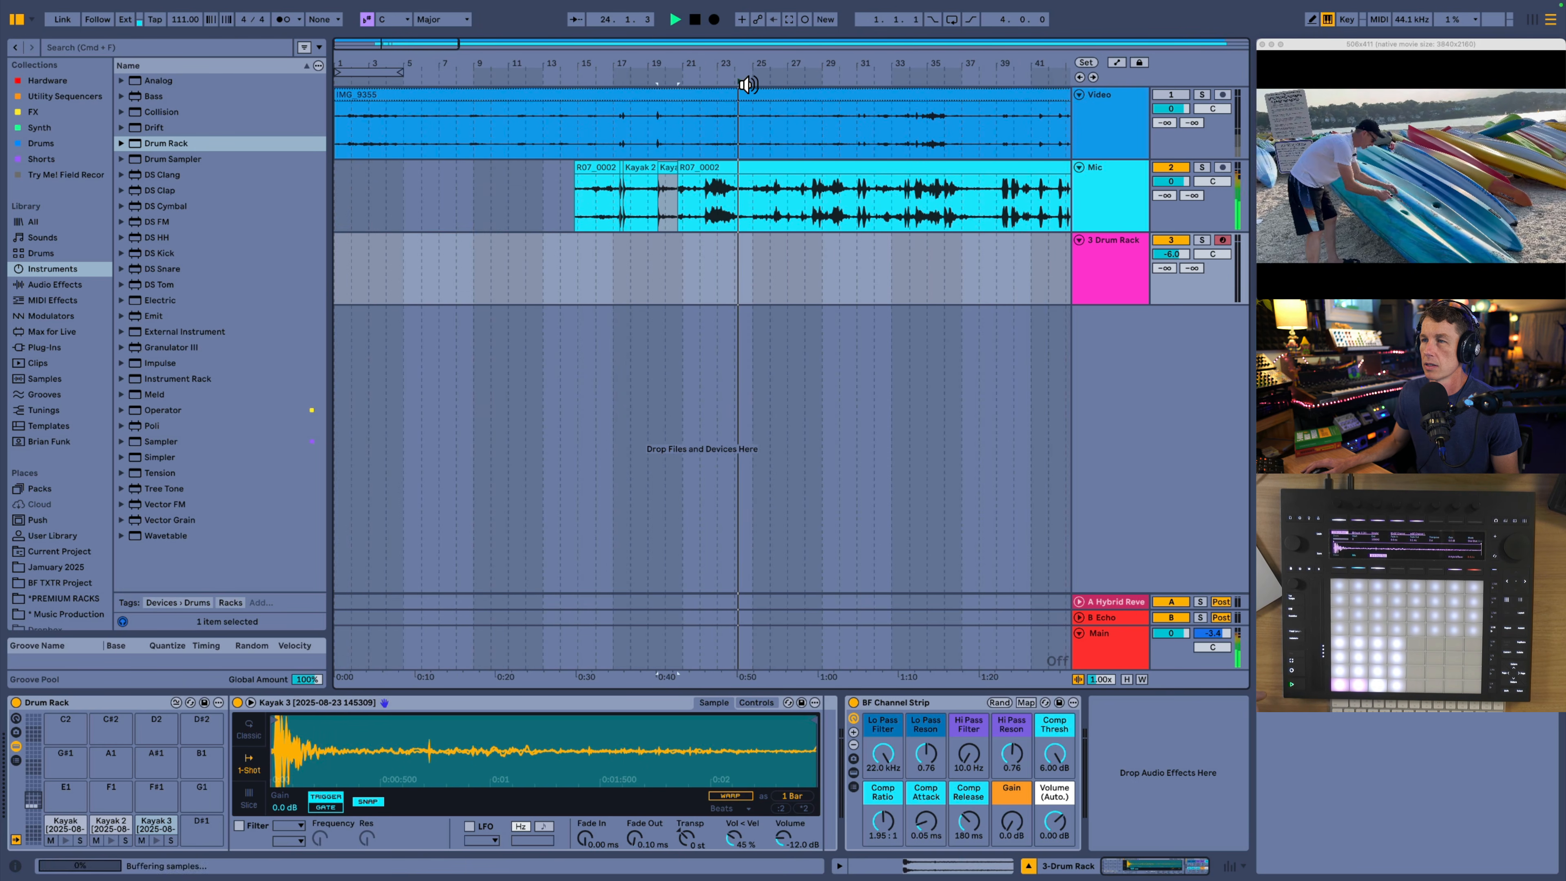
Step: Split off the chain hit on the Mic track, from about 41.3.1 to 42.2.1, as its own clip
left_click(762, 85)
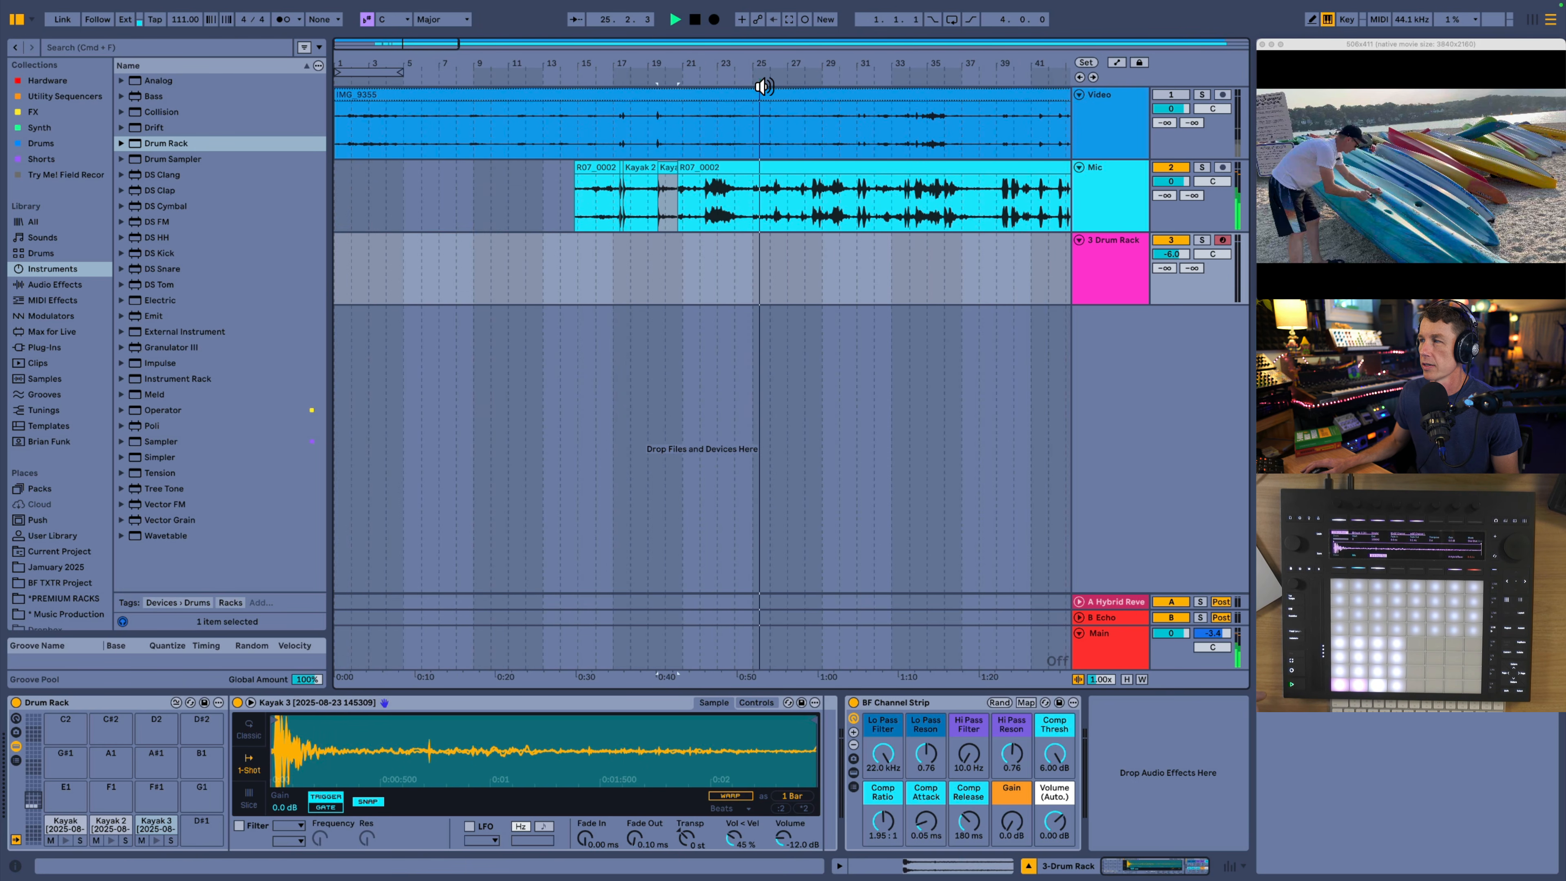
left_click(938, 87)
left_click(951, 88)
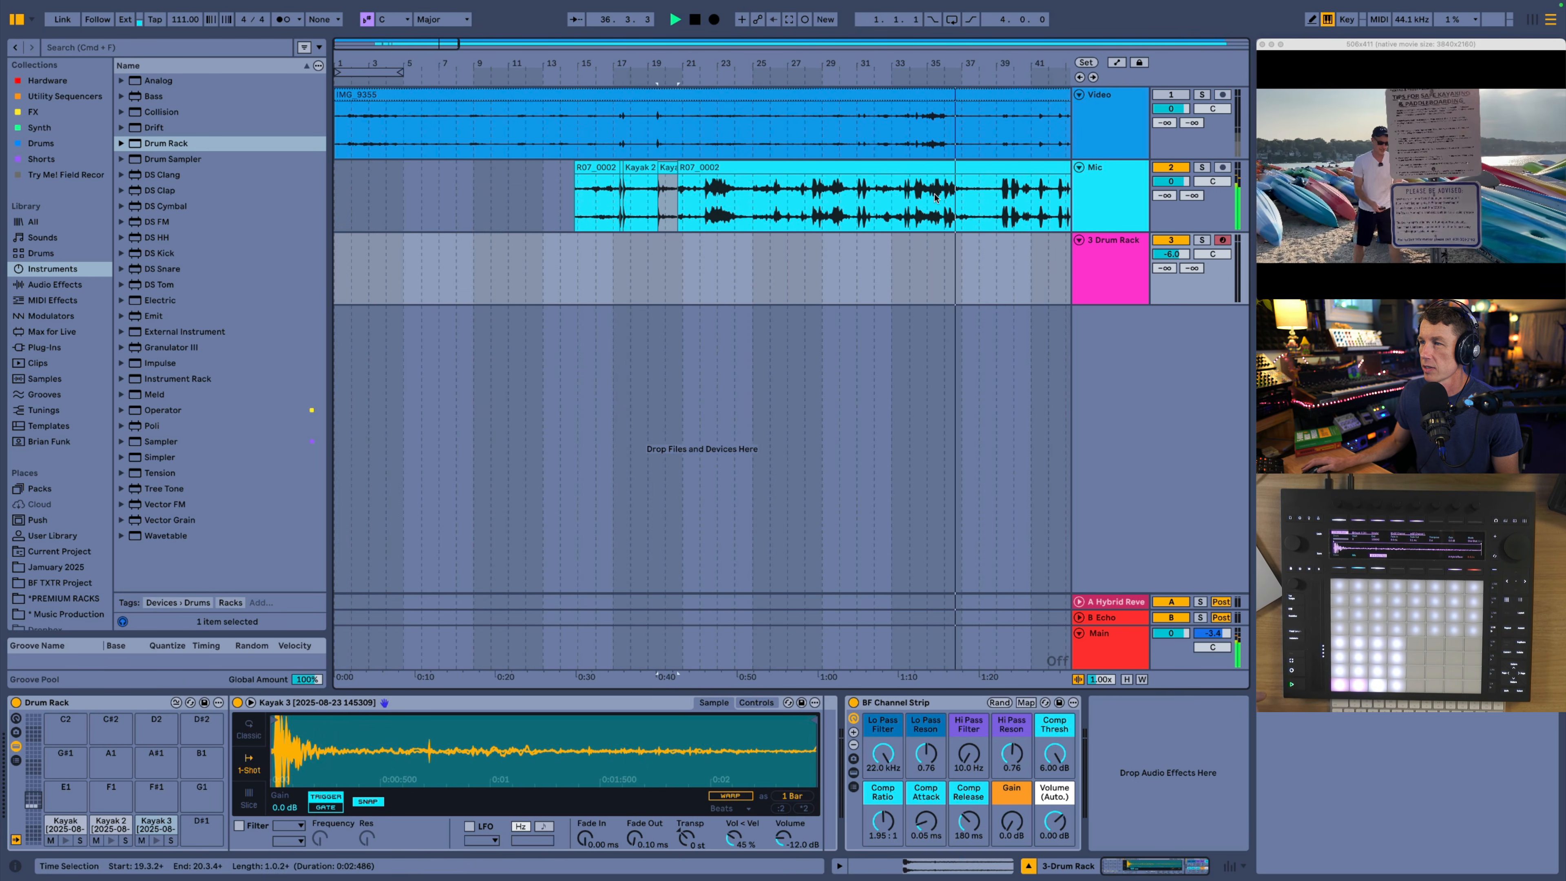
scroll(951, 88, "right", 5)
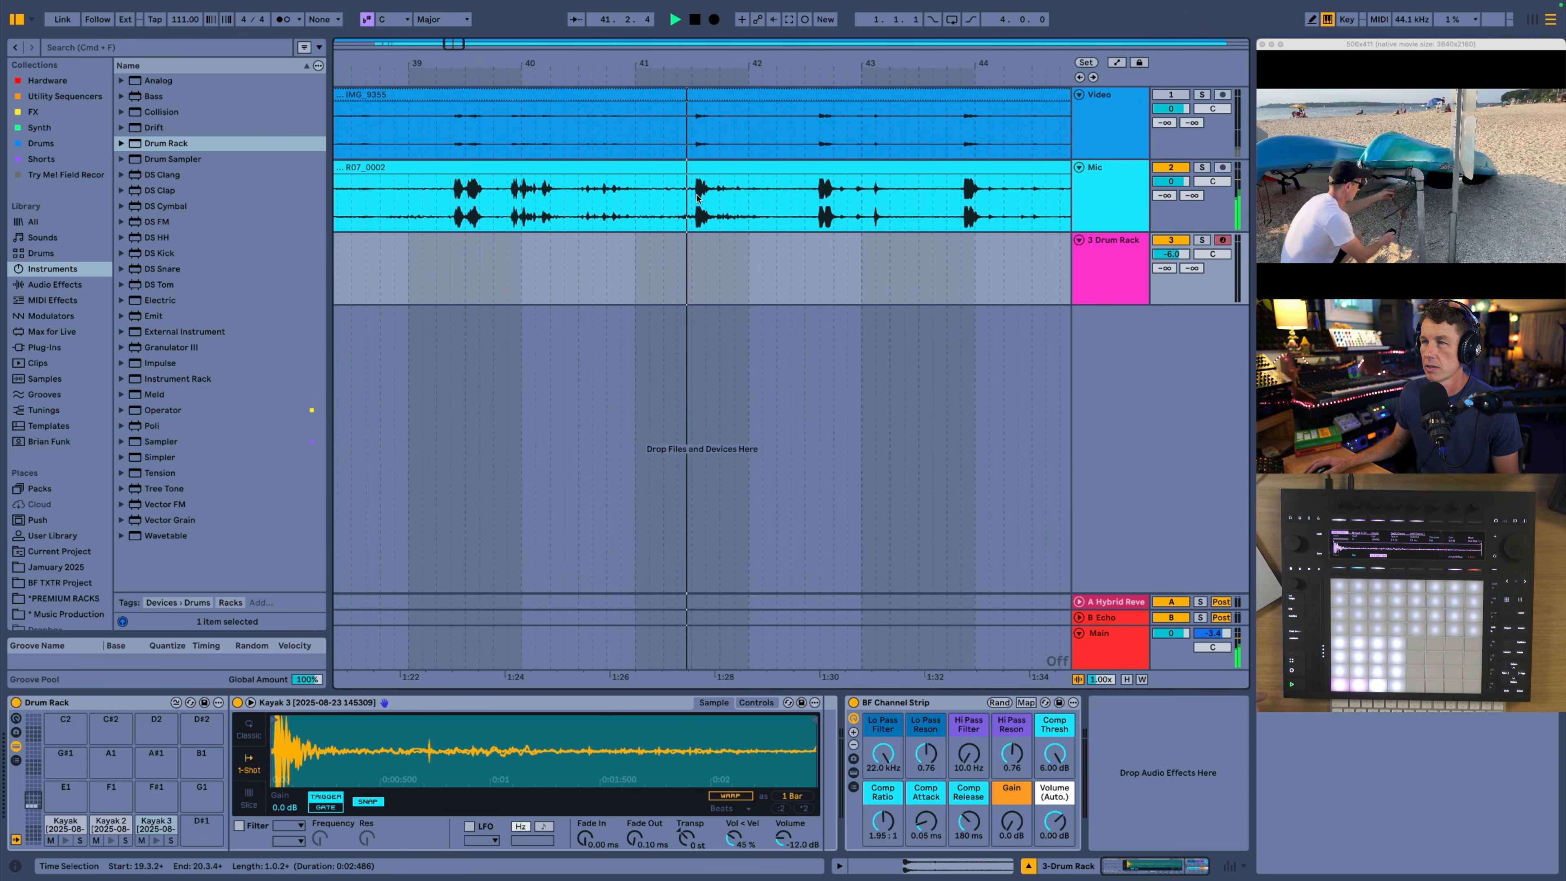
scroll(702, 156, "up", 3)
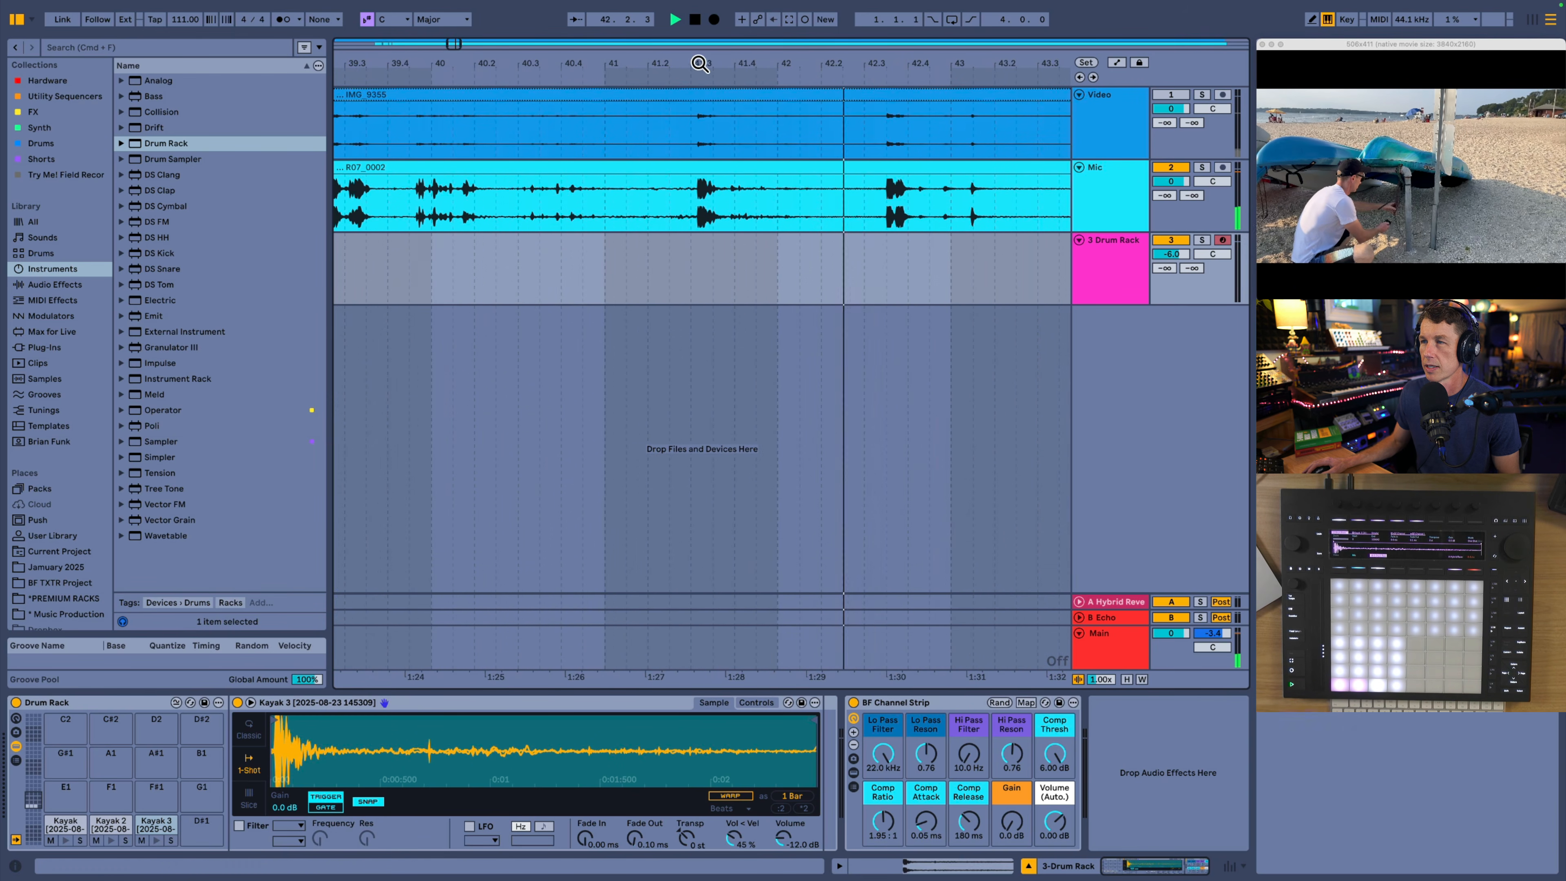
scroll(696, 92, "up", 5)
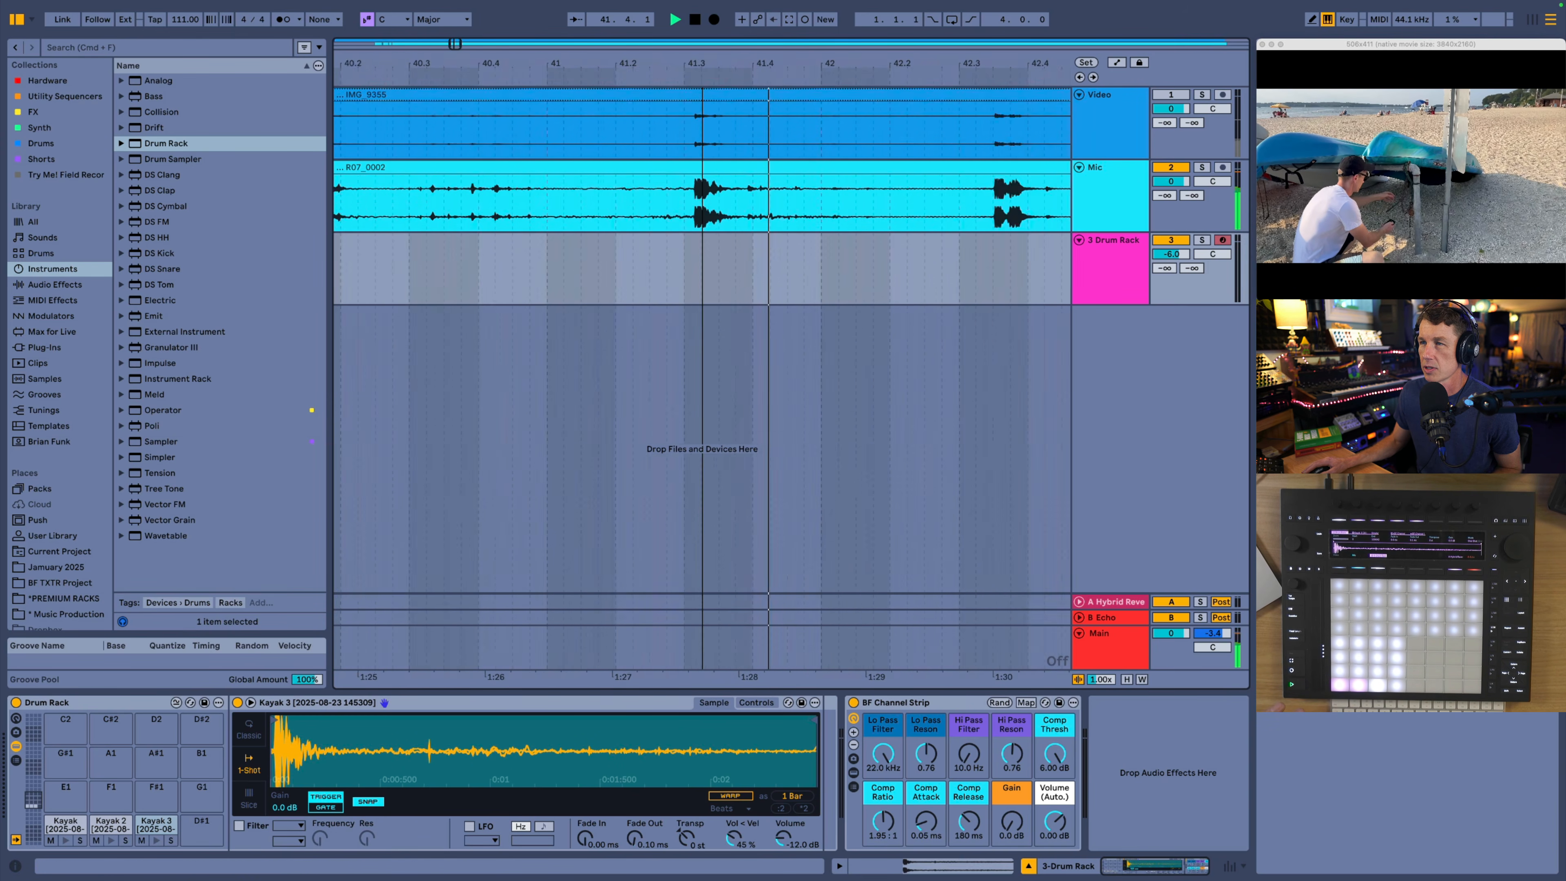
left_click(679, 193)
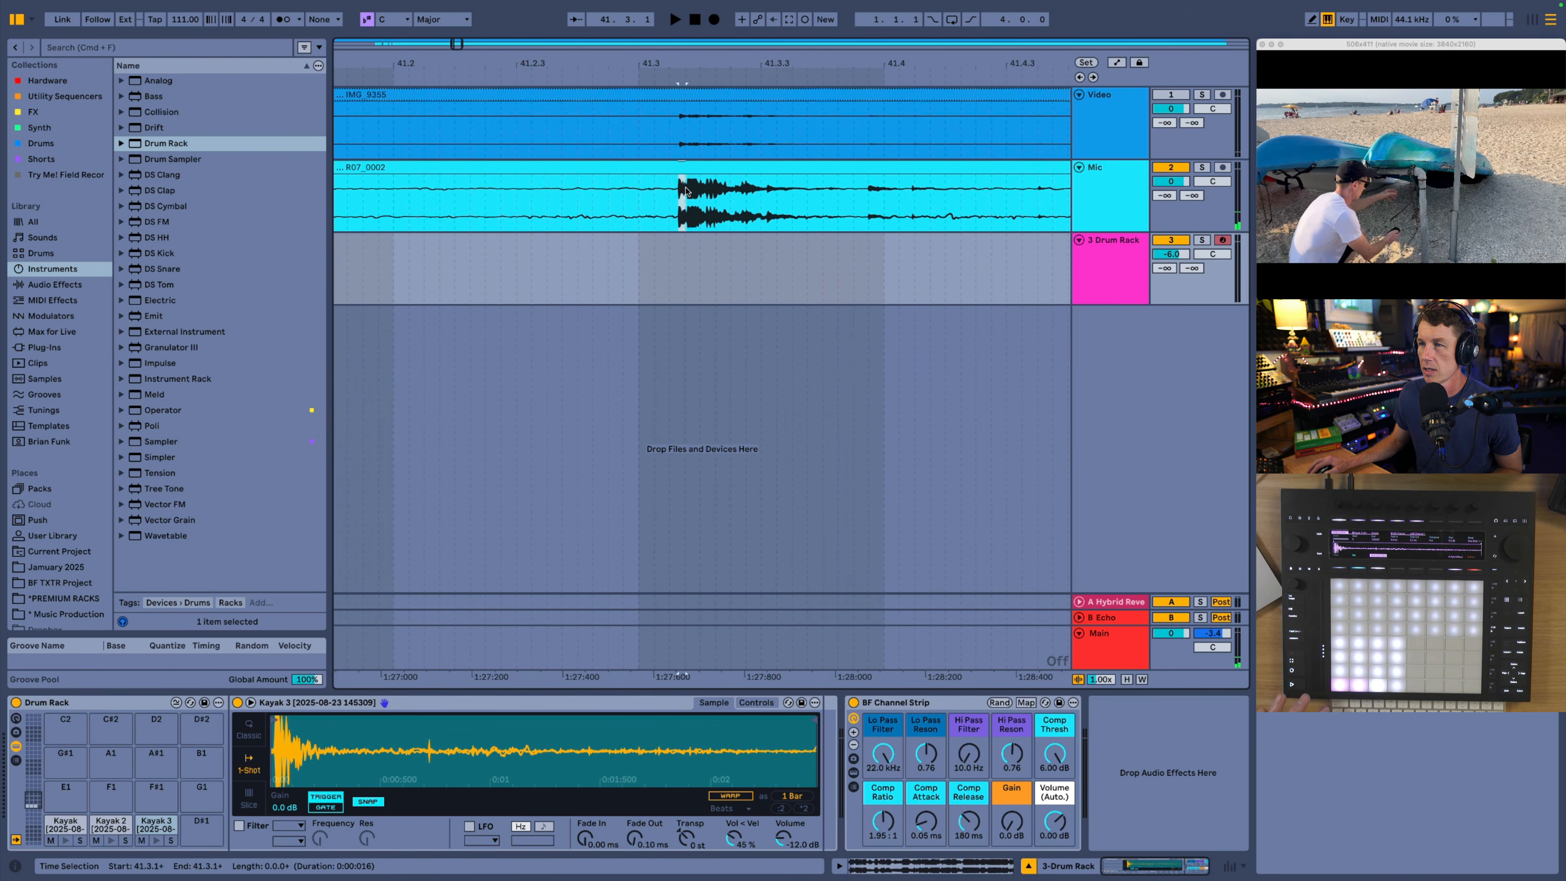
scroll(866, 196, "right", 3)
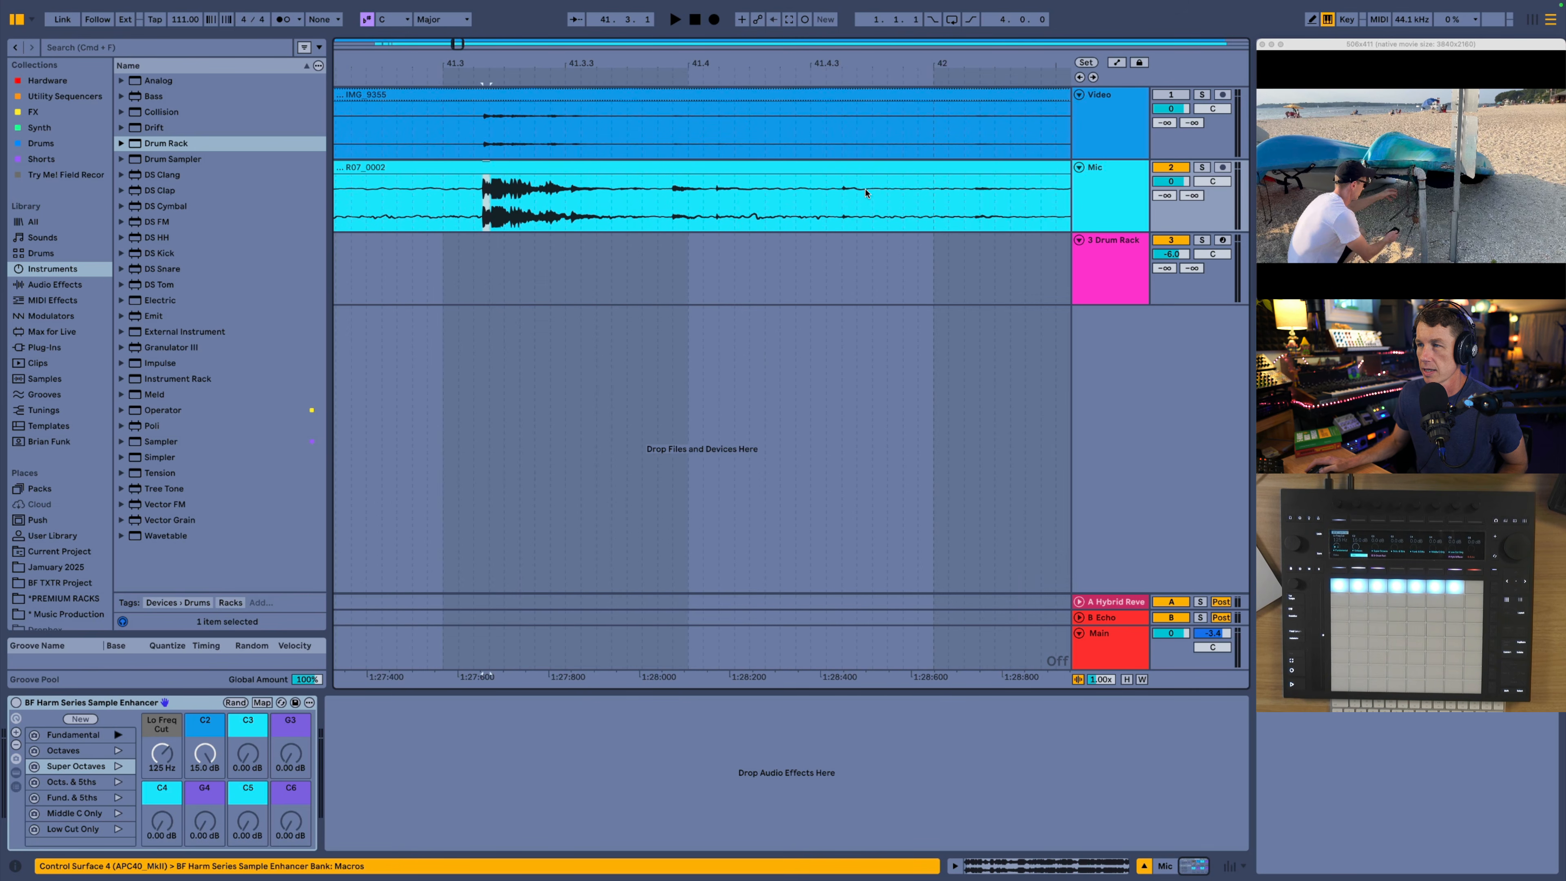
scroll(990, 193, "right", 3)
left_click(1007, 191, "shift")
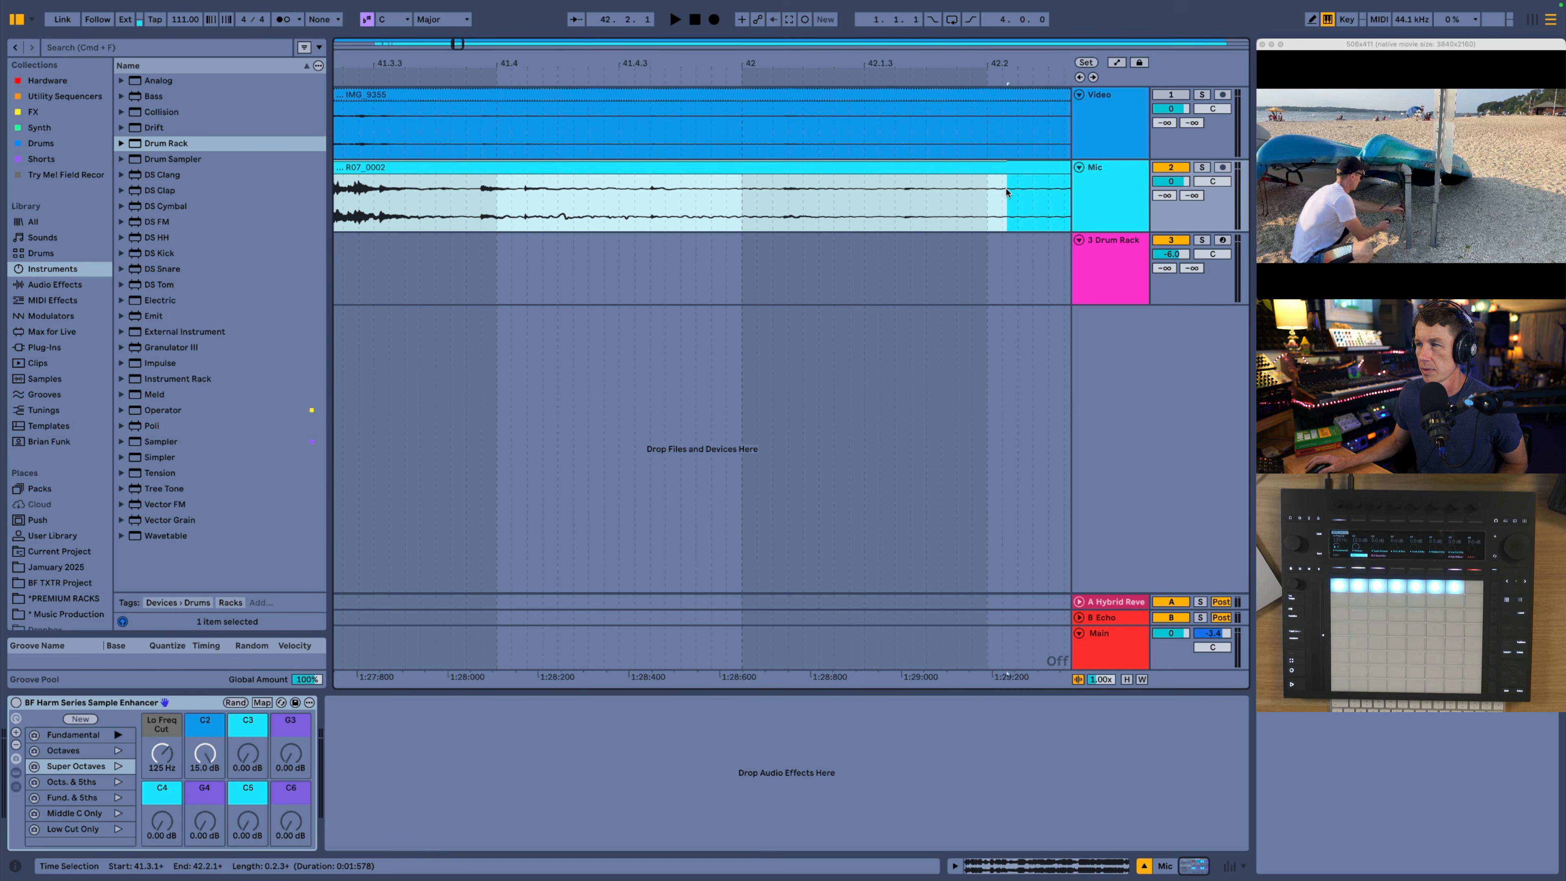
scroll(769, 166, "left", 3)
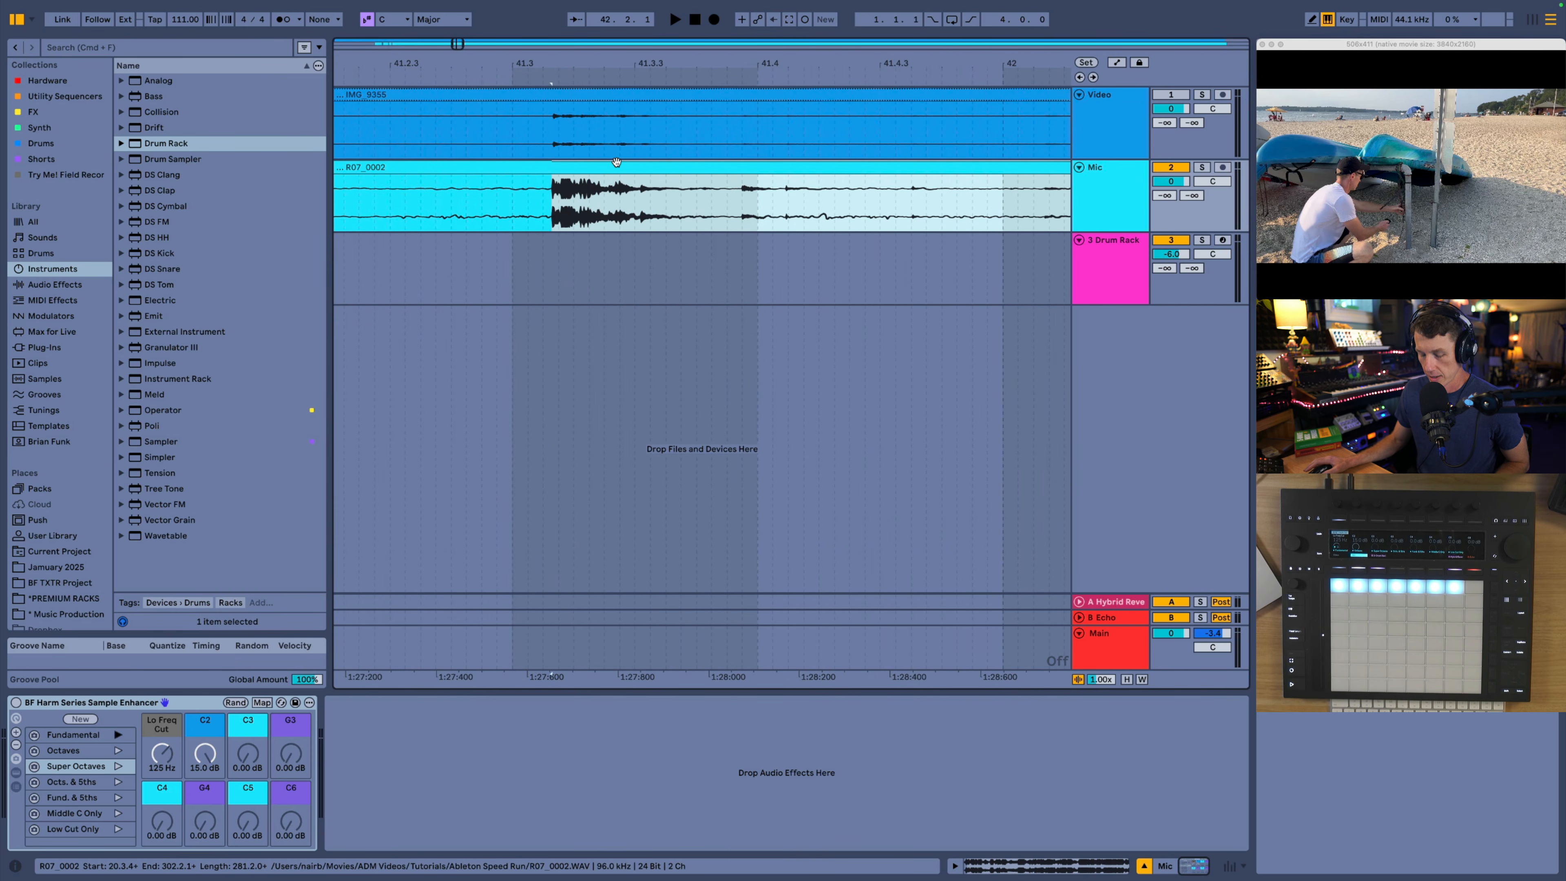
key("super+e")
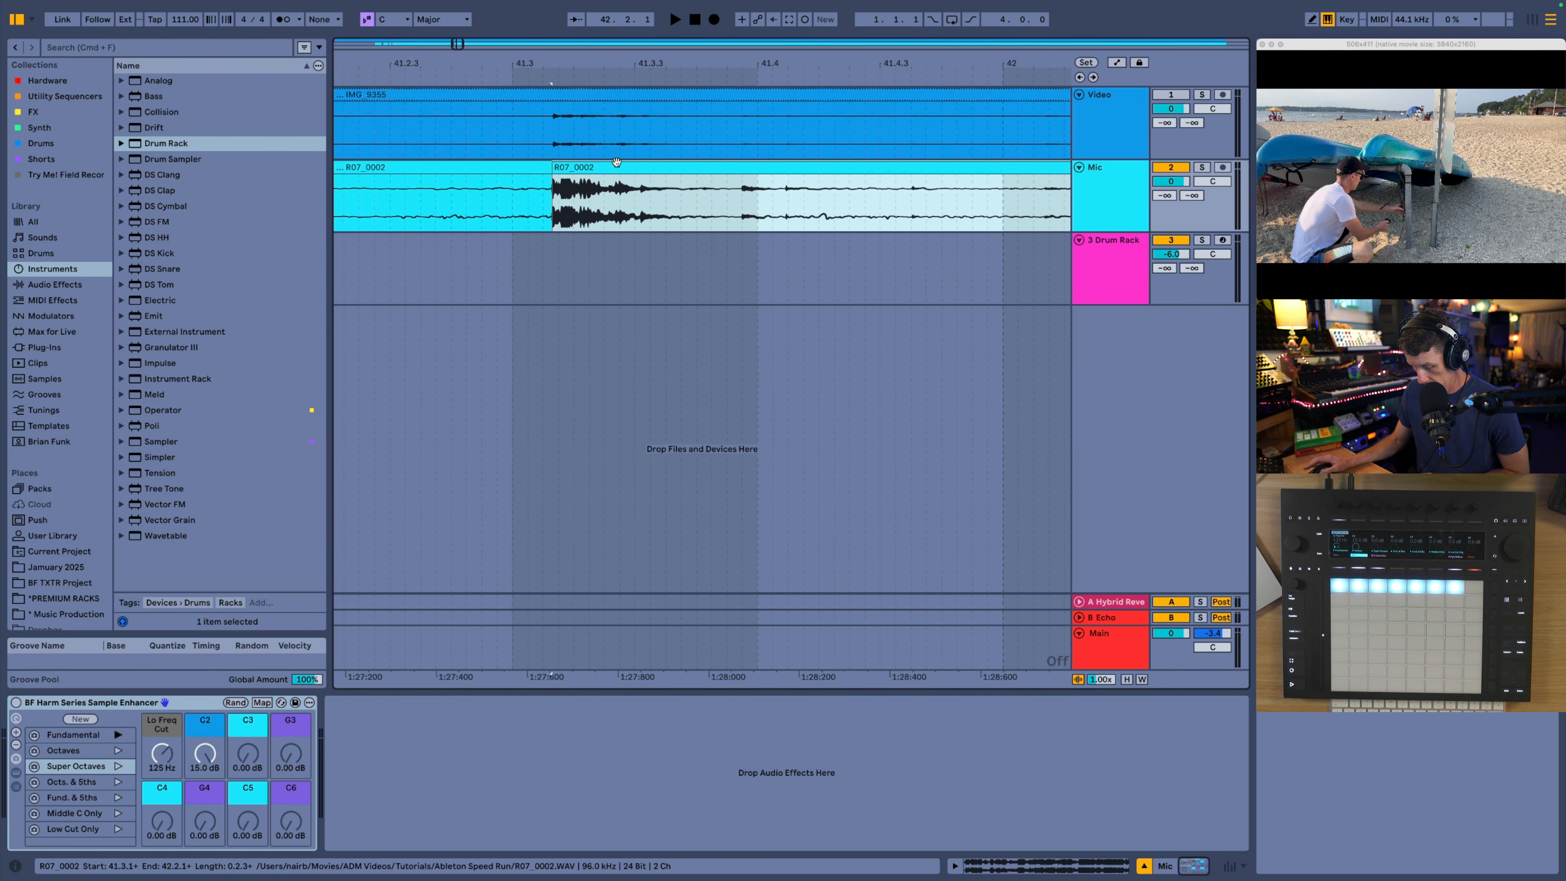
Step: Rename the isolated hit clip as Chain and consolidate it into a new audio file
key("super+r")
type("Ch")
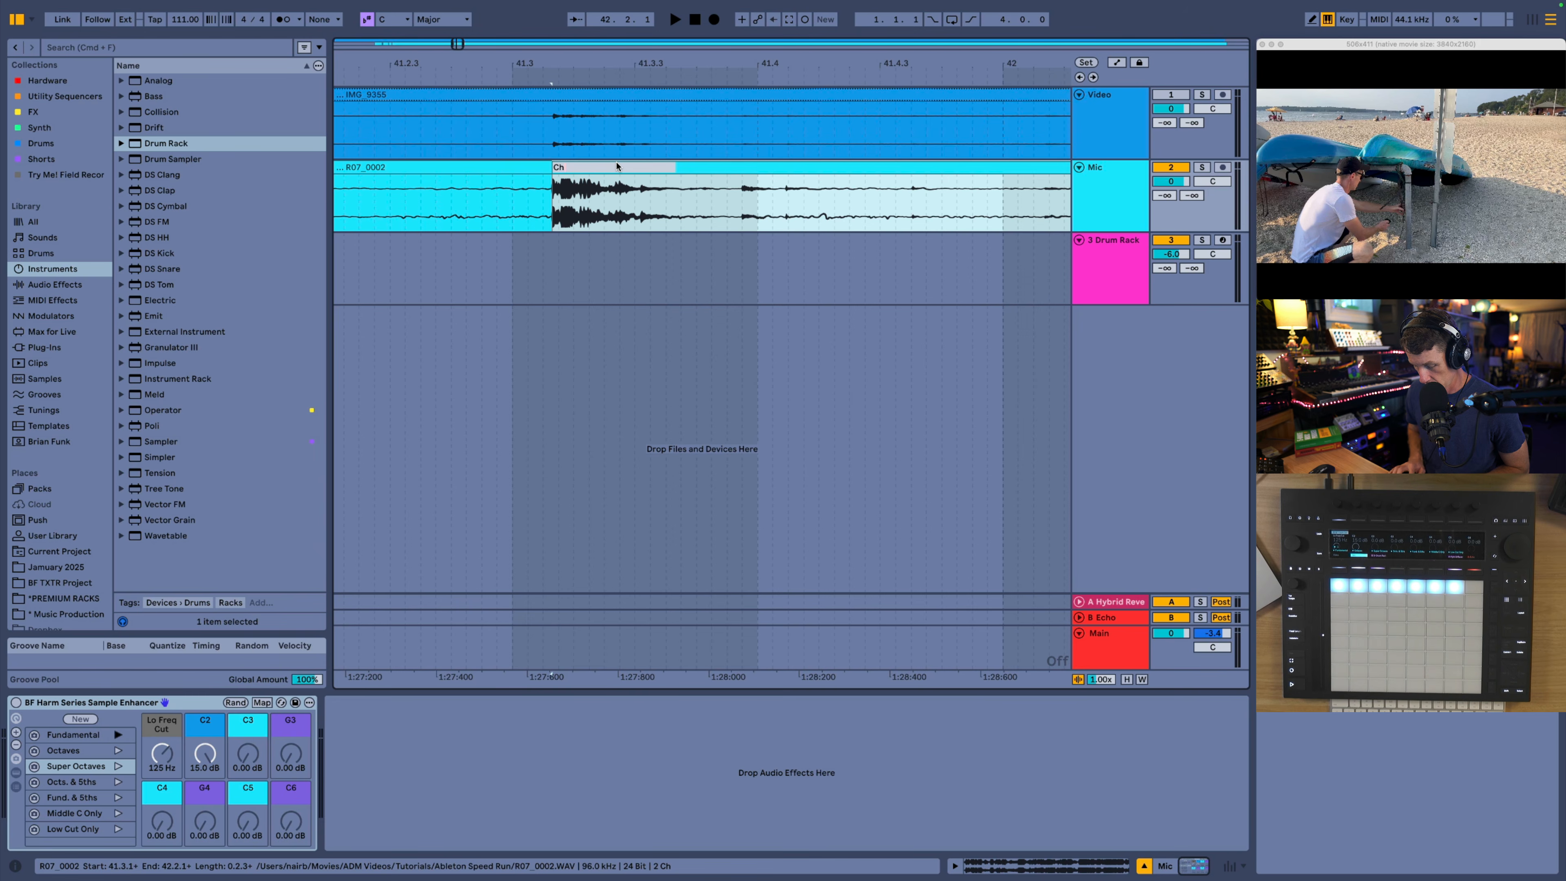
type("ain")
key("Return")
key("super+j")
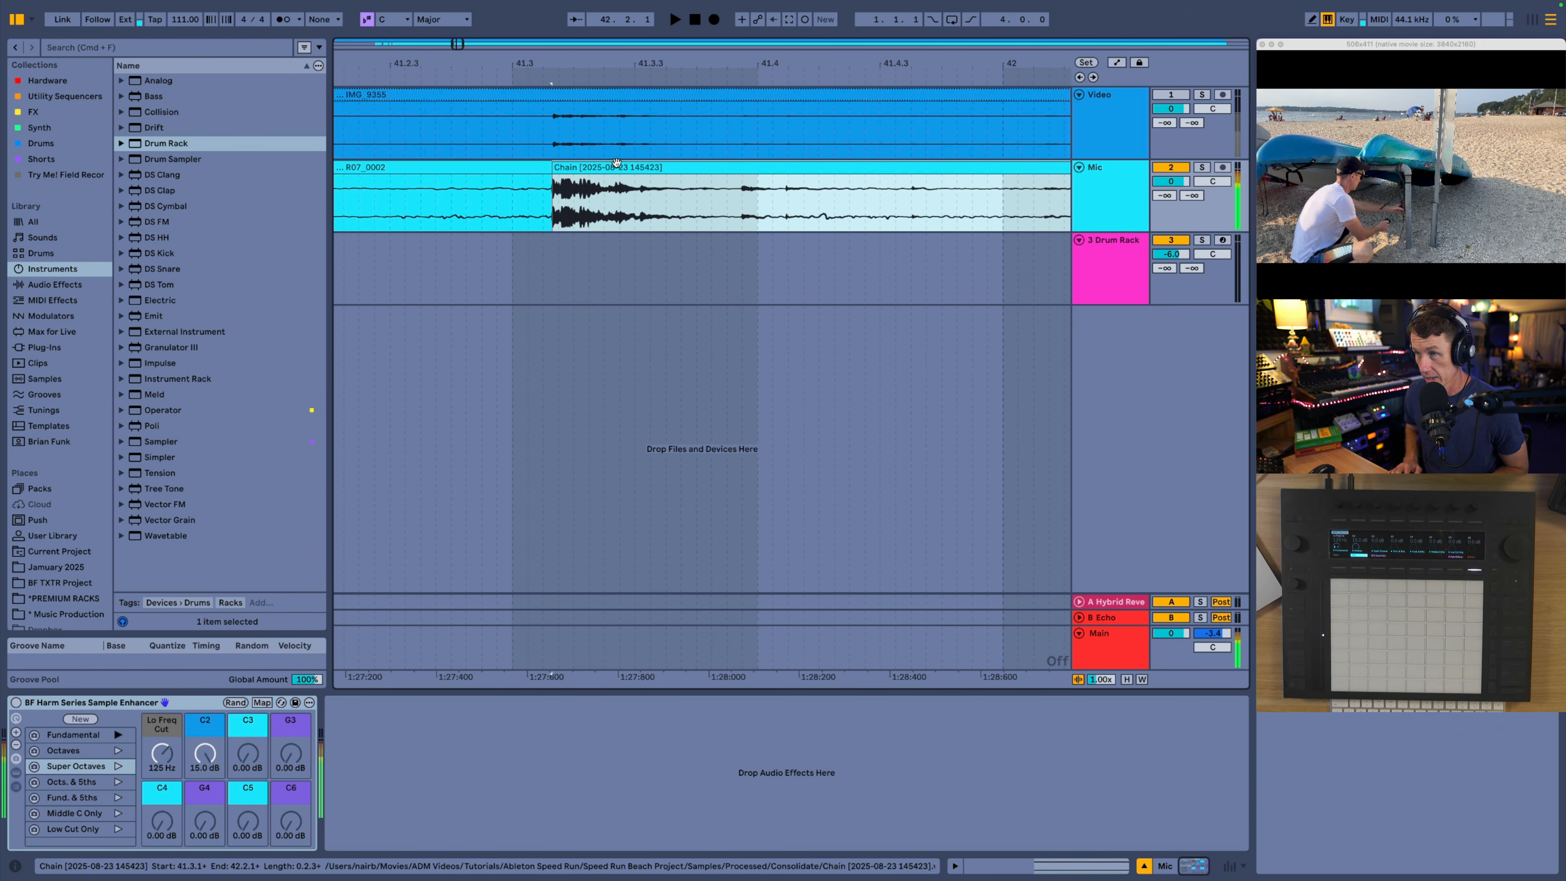
Step: Assign the Chain clip to Drum Rack pad D#1
left_click(1103, 275)
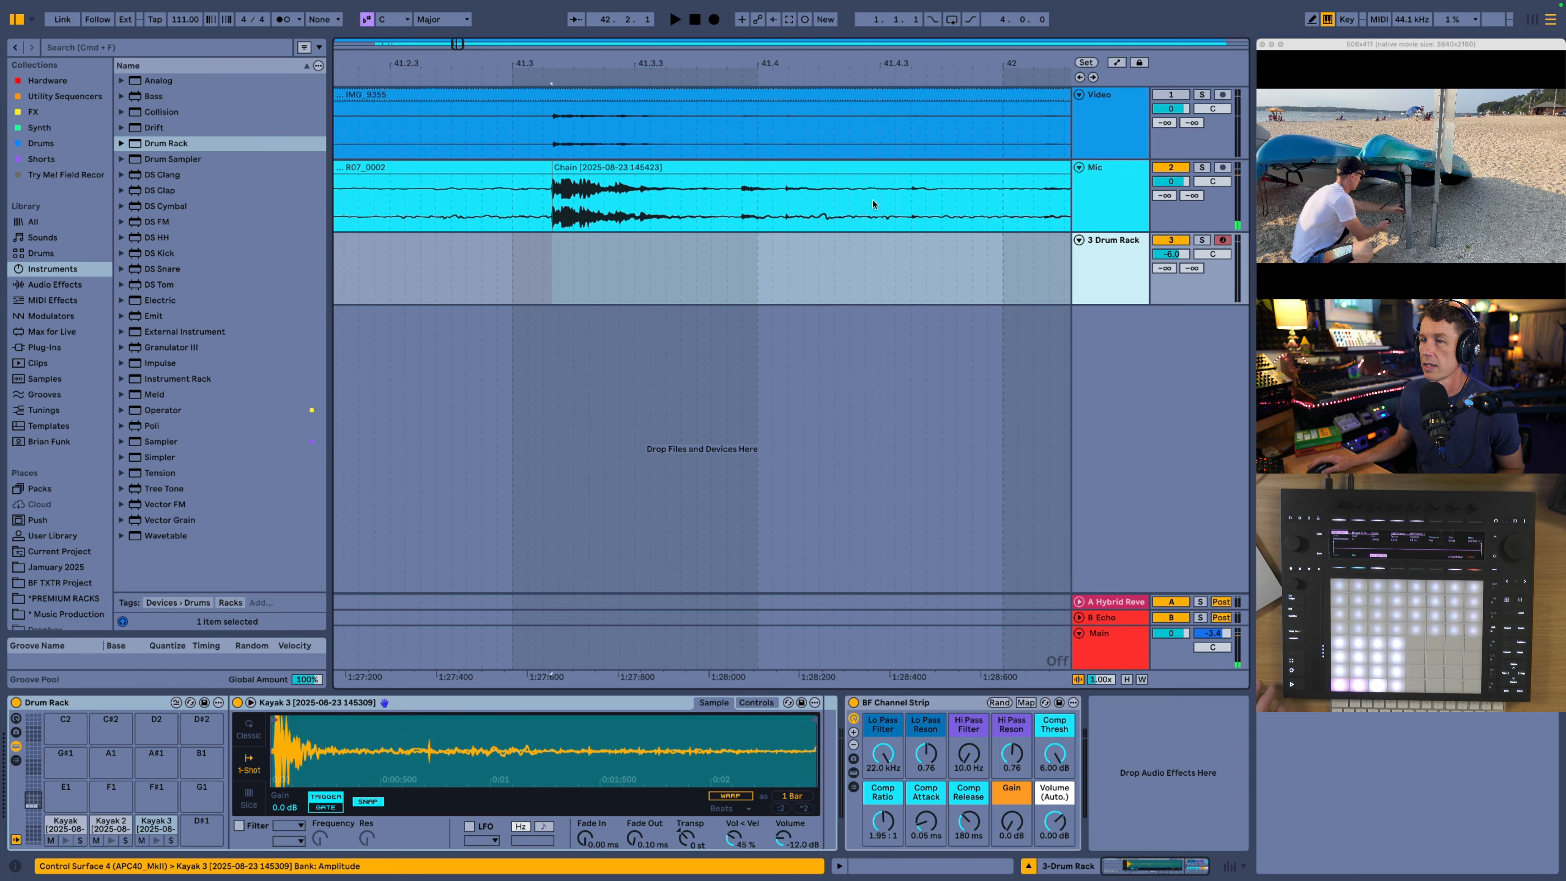
left_click_drag(710, 166, 208, 838)
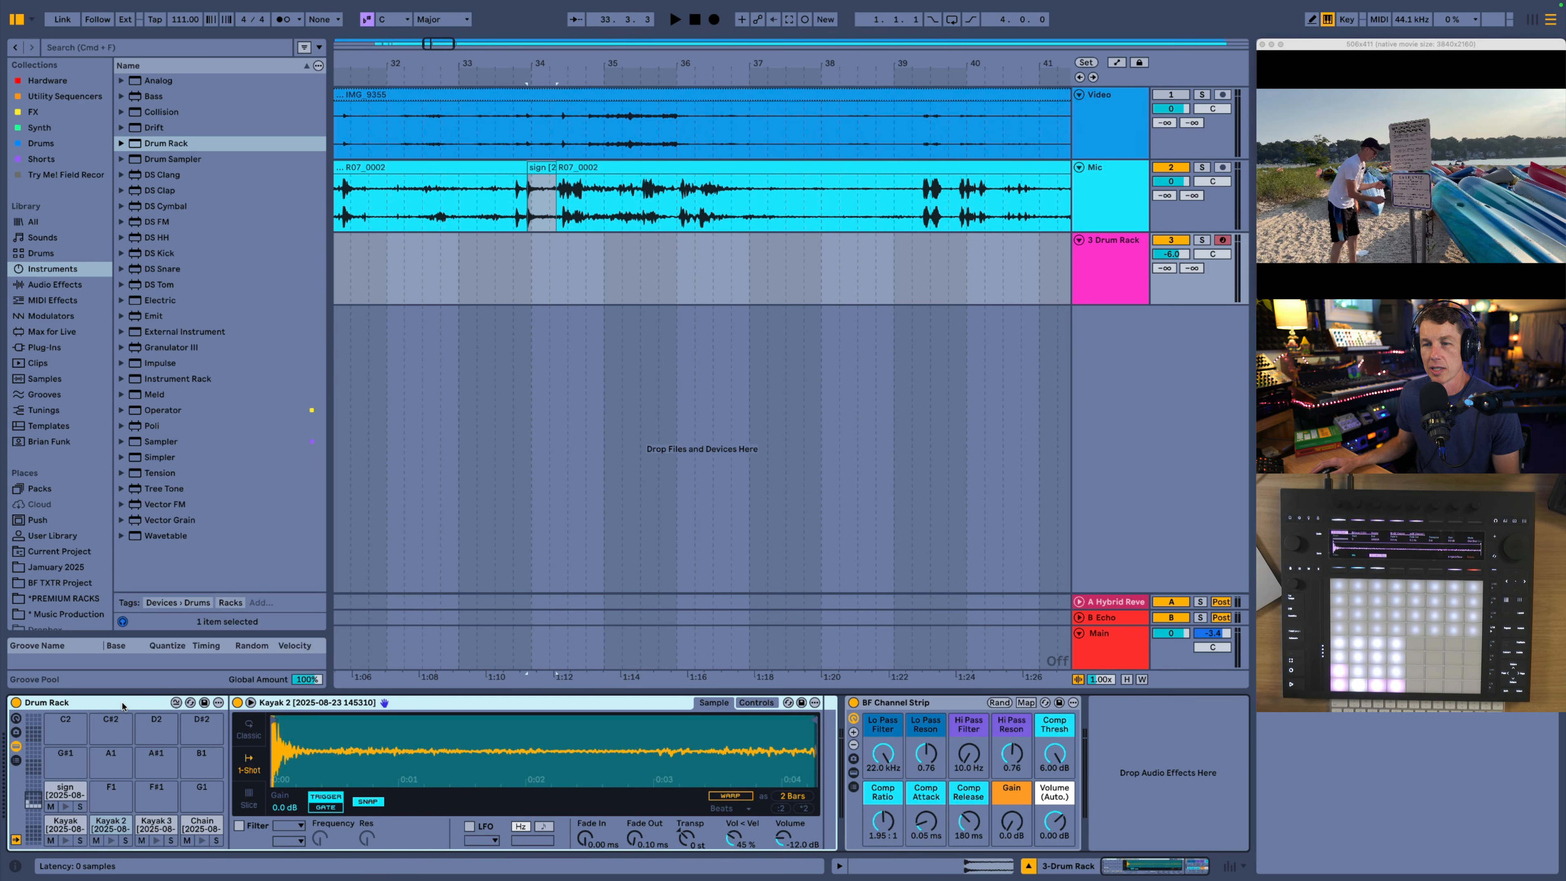
Step: Convert all the Simplers in the Drum Rack to Drum Samplers
right_click(123, 706)
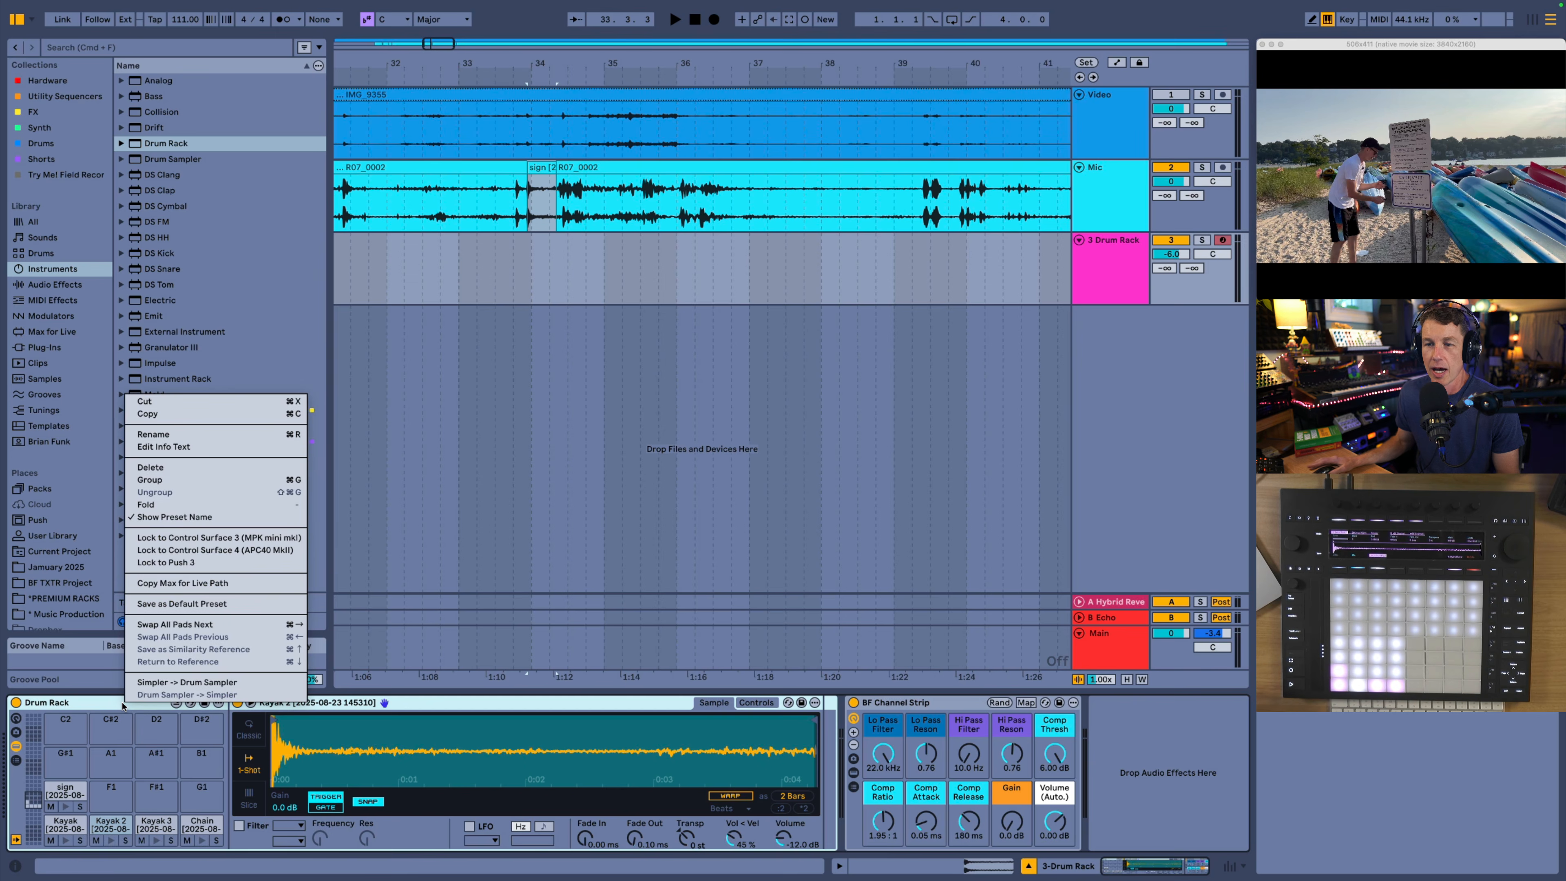
left_click(204, 682)
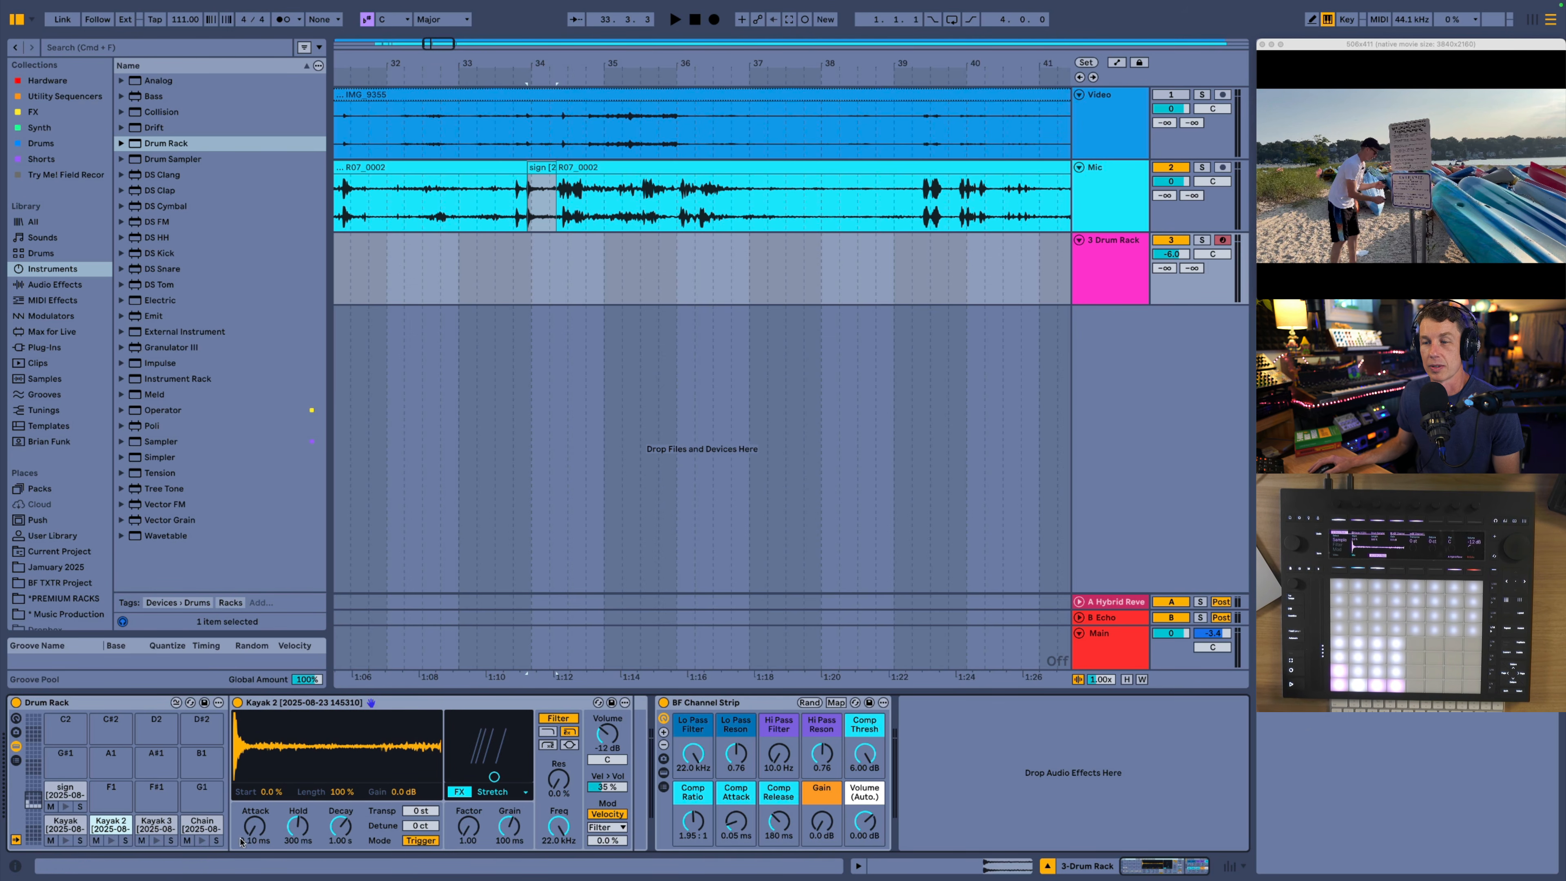
Step: Set Kayak 2's Stretch effect to factor 6.37 and grain 142 ms, and adjust the amount of its velocity modulation
left_click(113, 841)
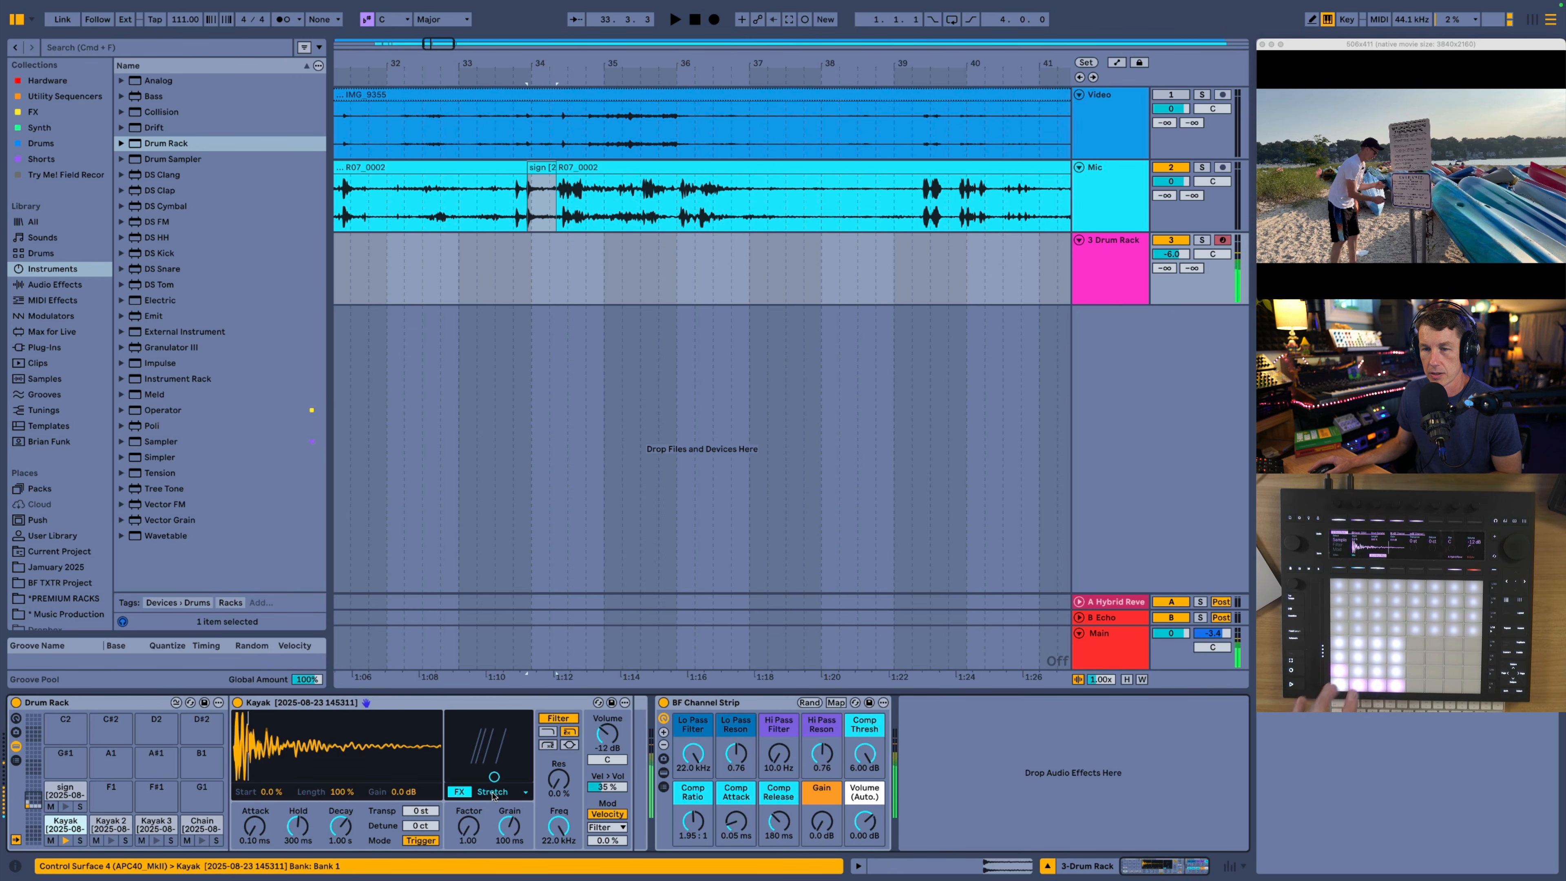
left_click_drag(467, 830, 466, 826)
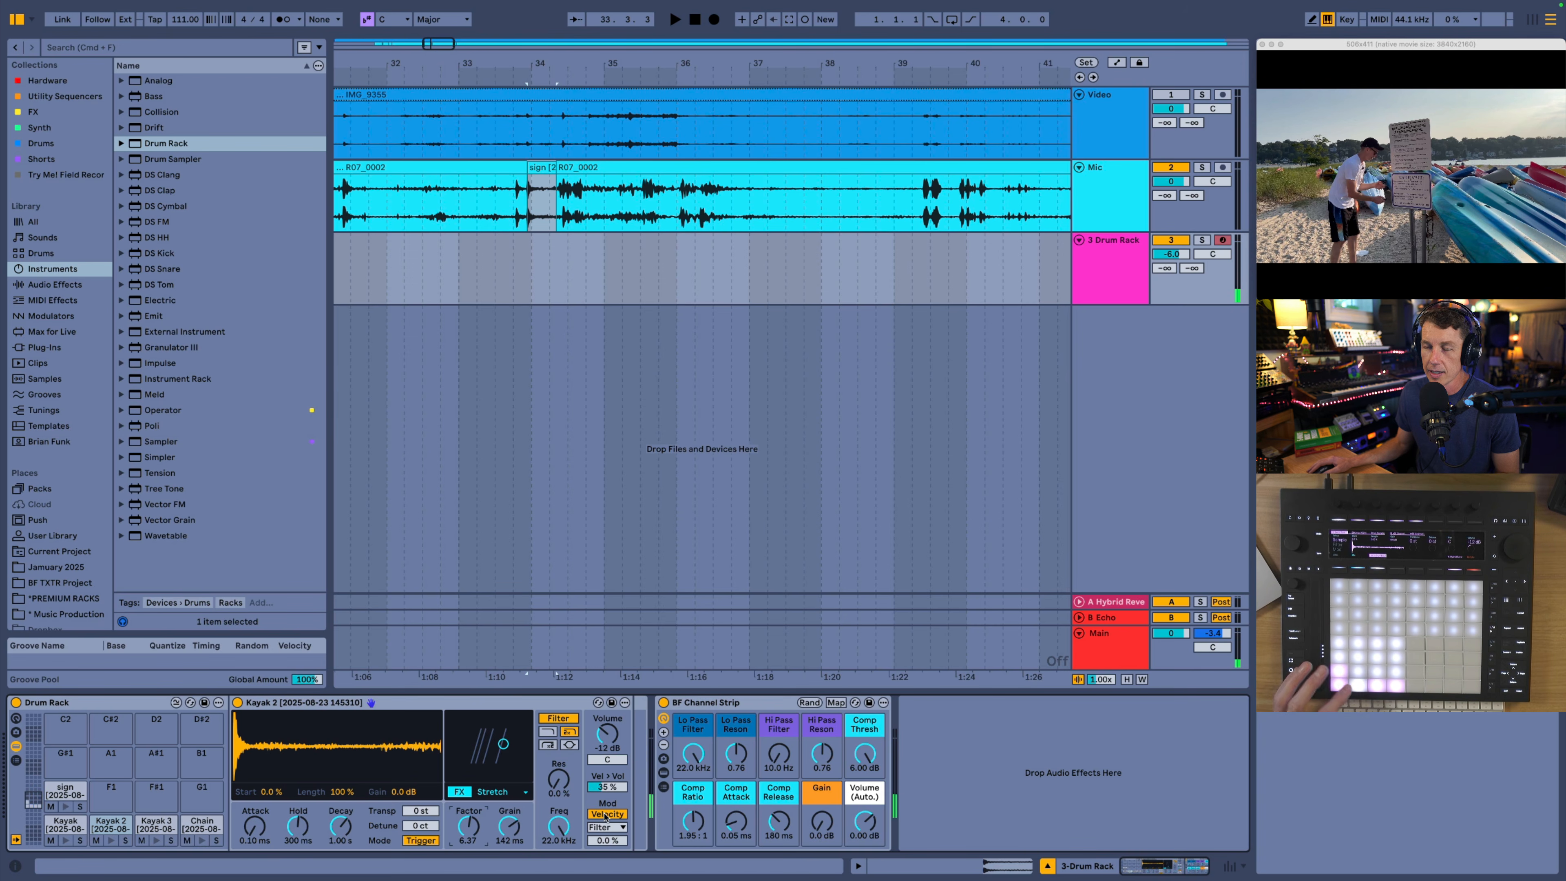
left_click(616, 829)
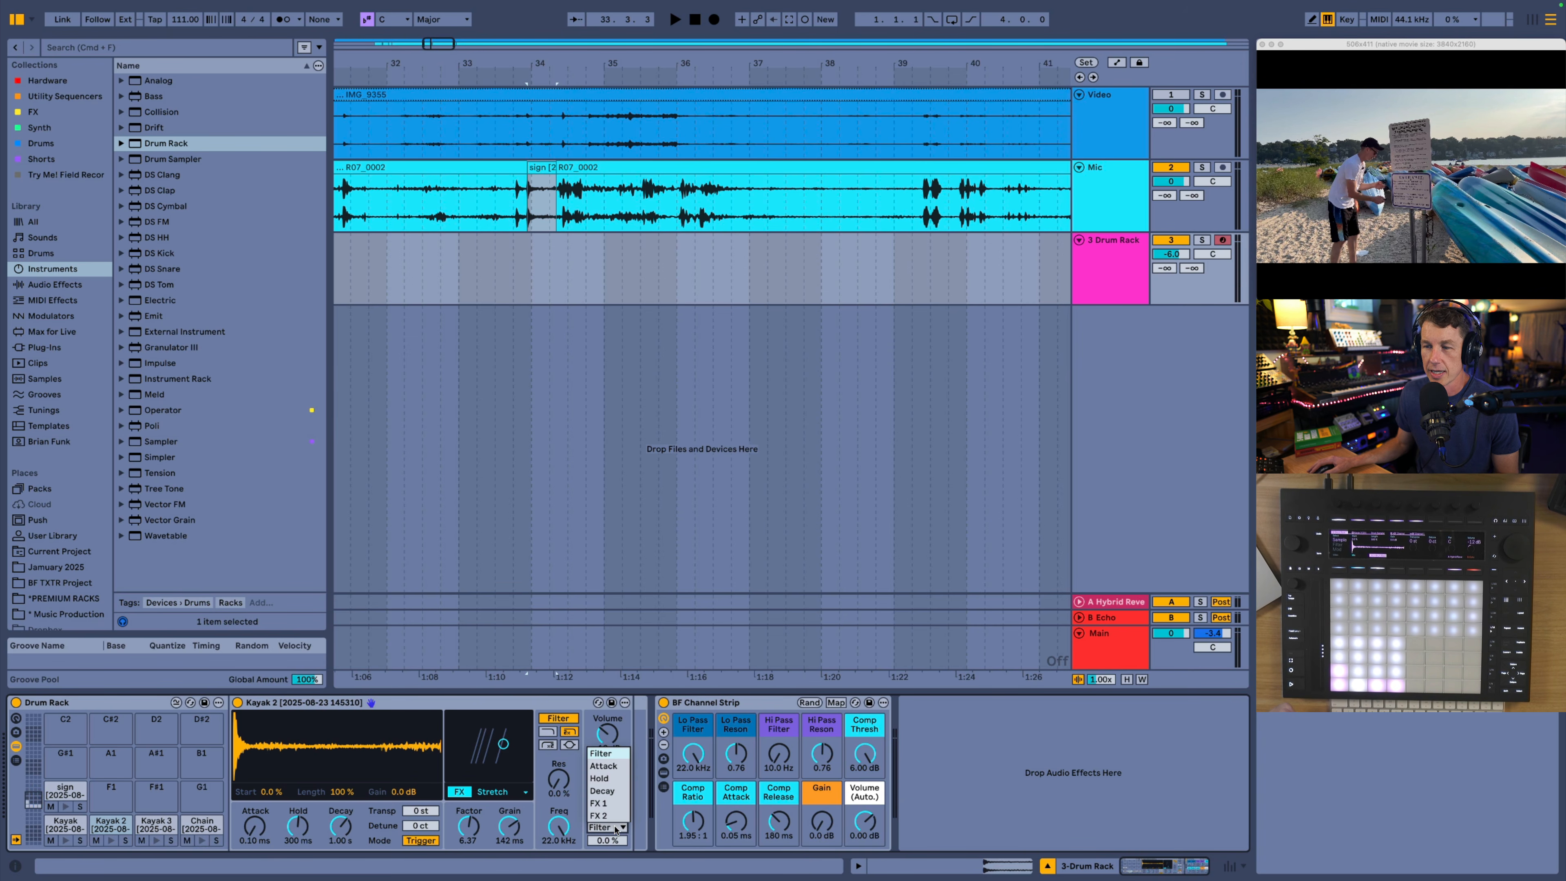
left_click(615, 827)
left_click_drag(614, 842, 614, 801)
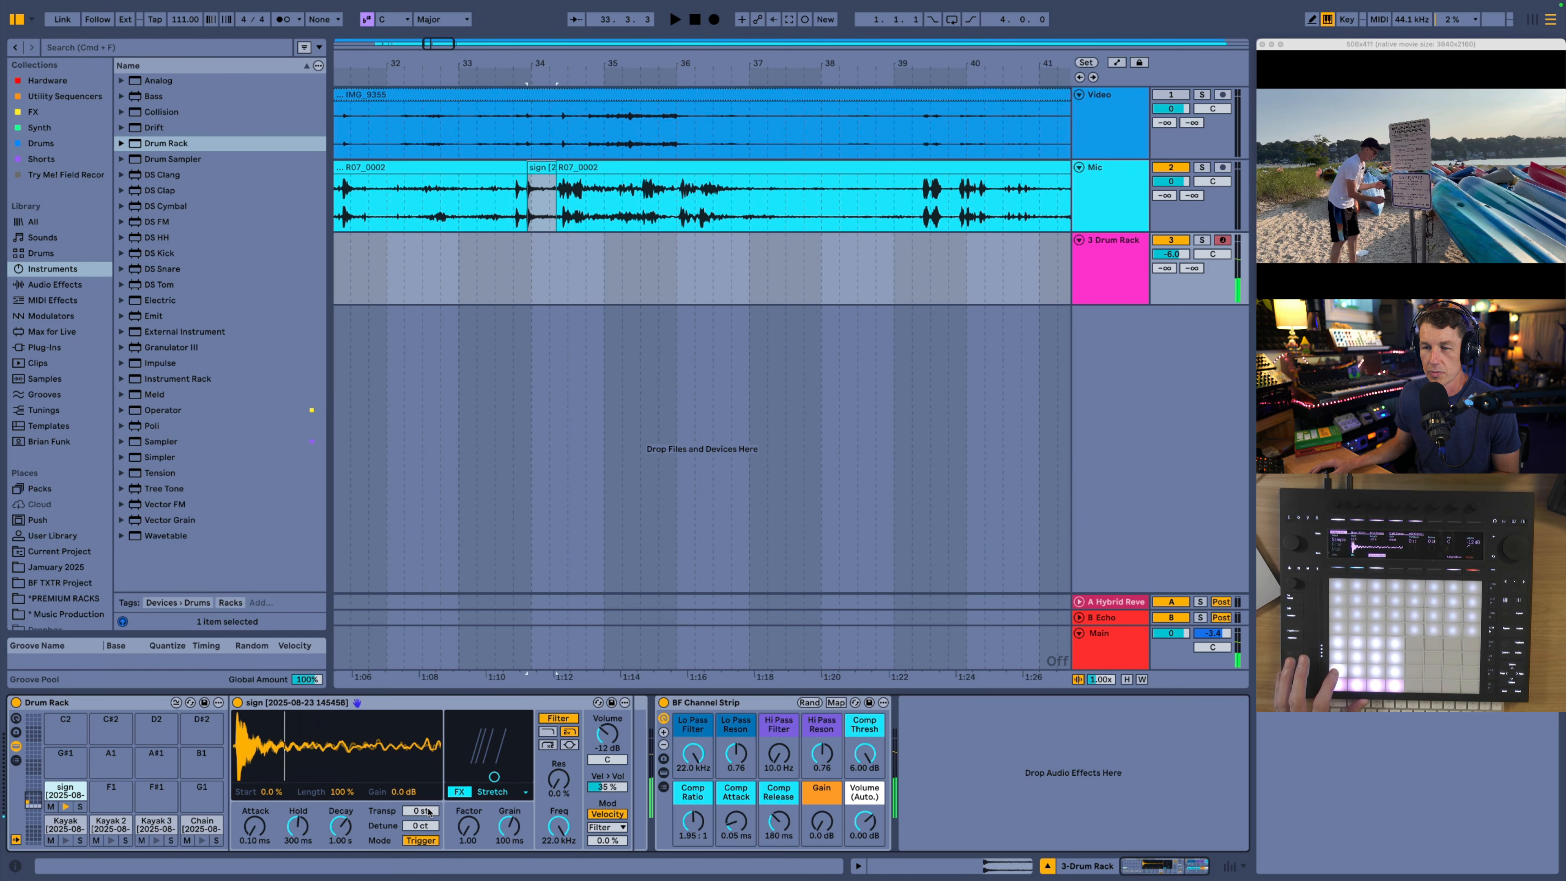
Step: Transpose the sign sample on pad E1 to -11 st and duplicate it to pad F1 with the copy's transposition reset
left_click_drag(428, 812, 428, 820)
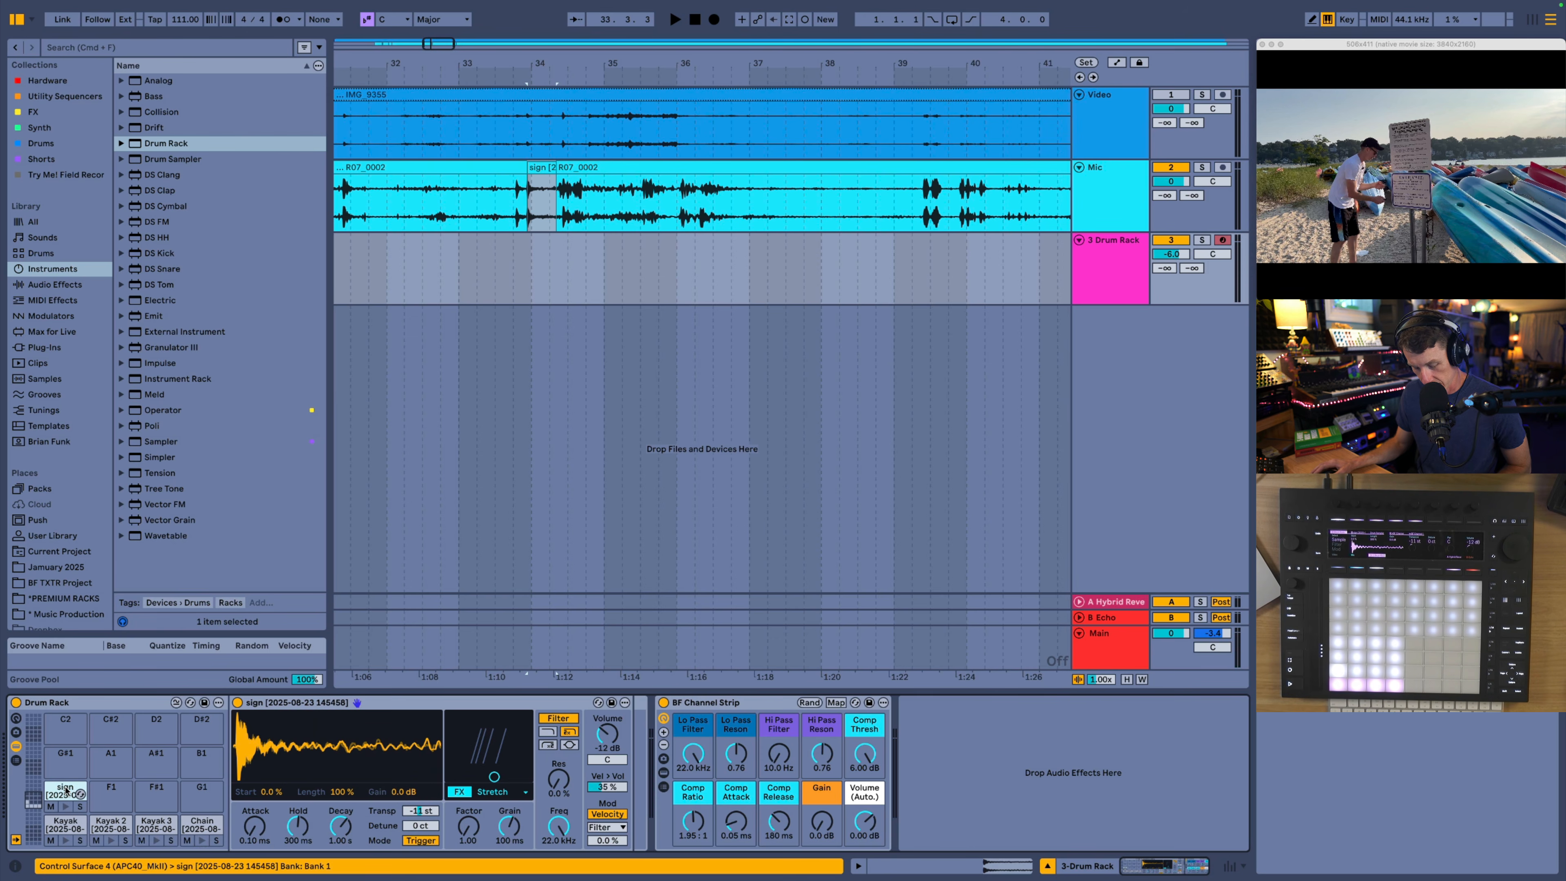
left_click_drag(77, 791, 117, 792)
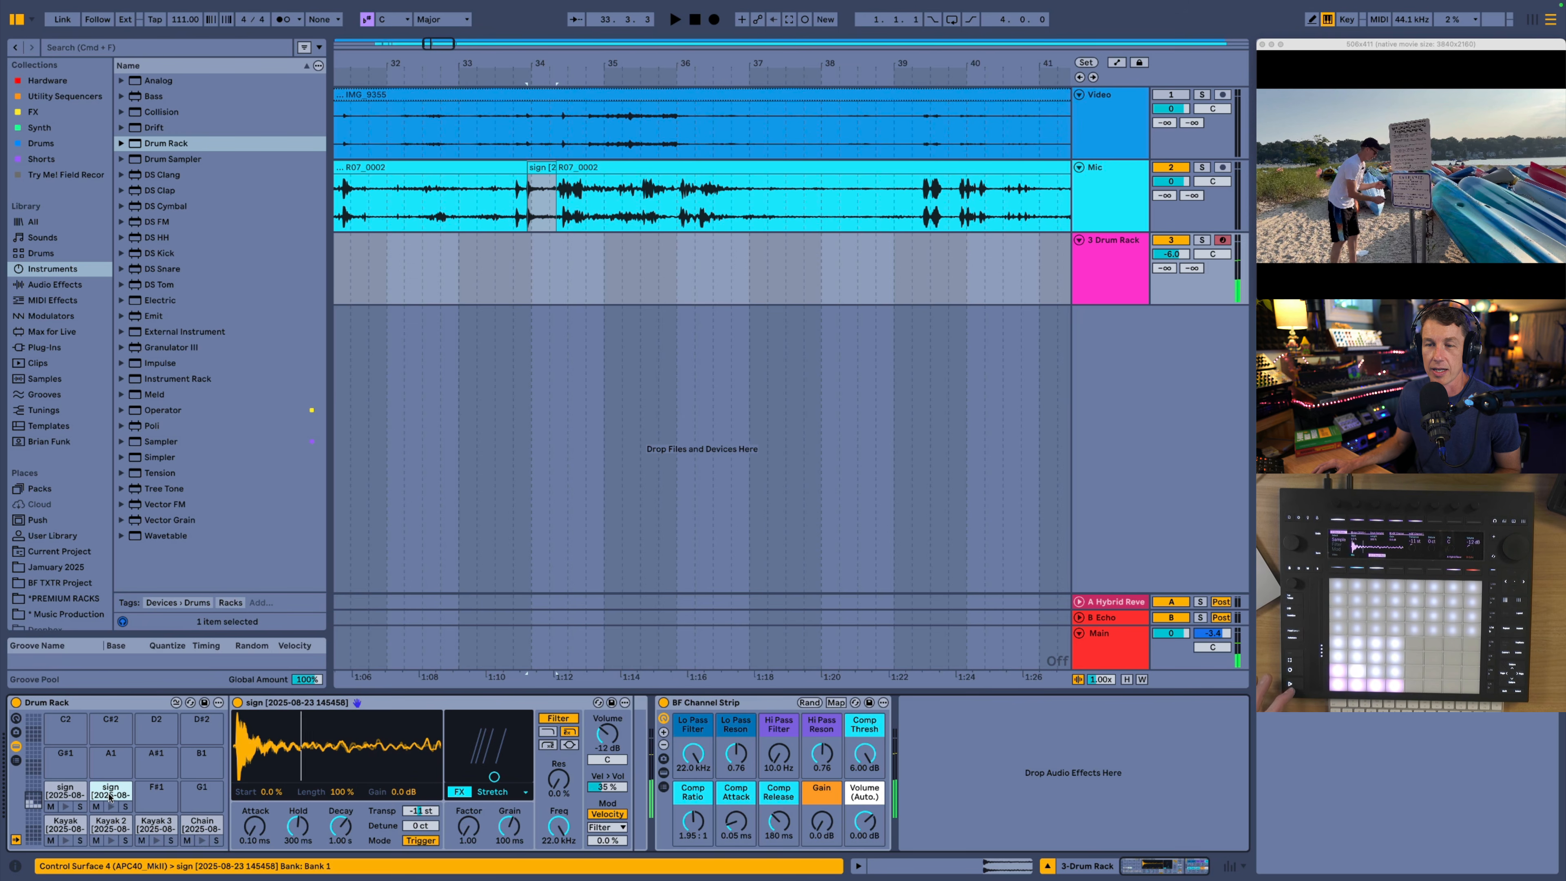
double_click(417, 812)
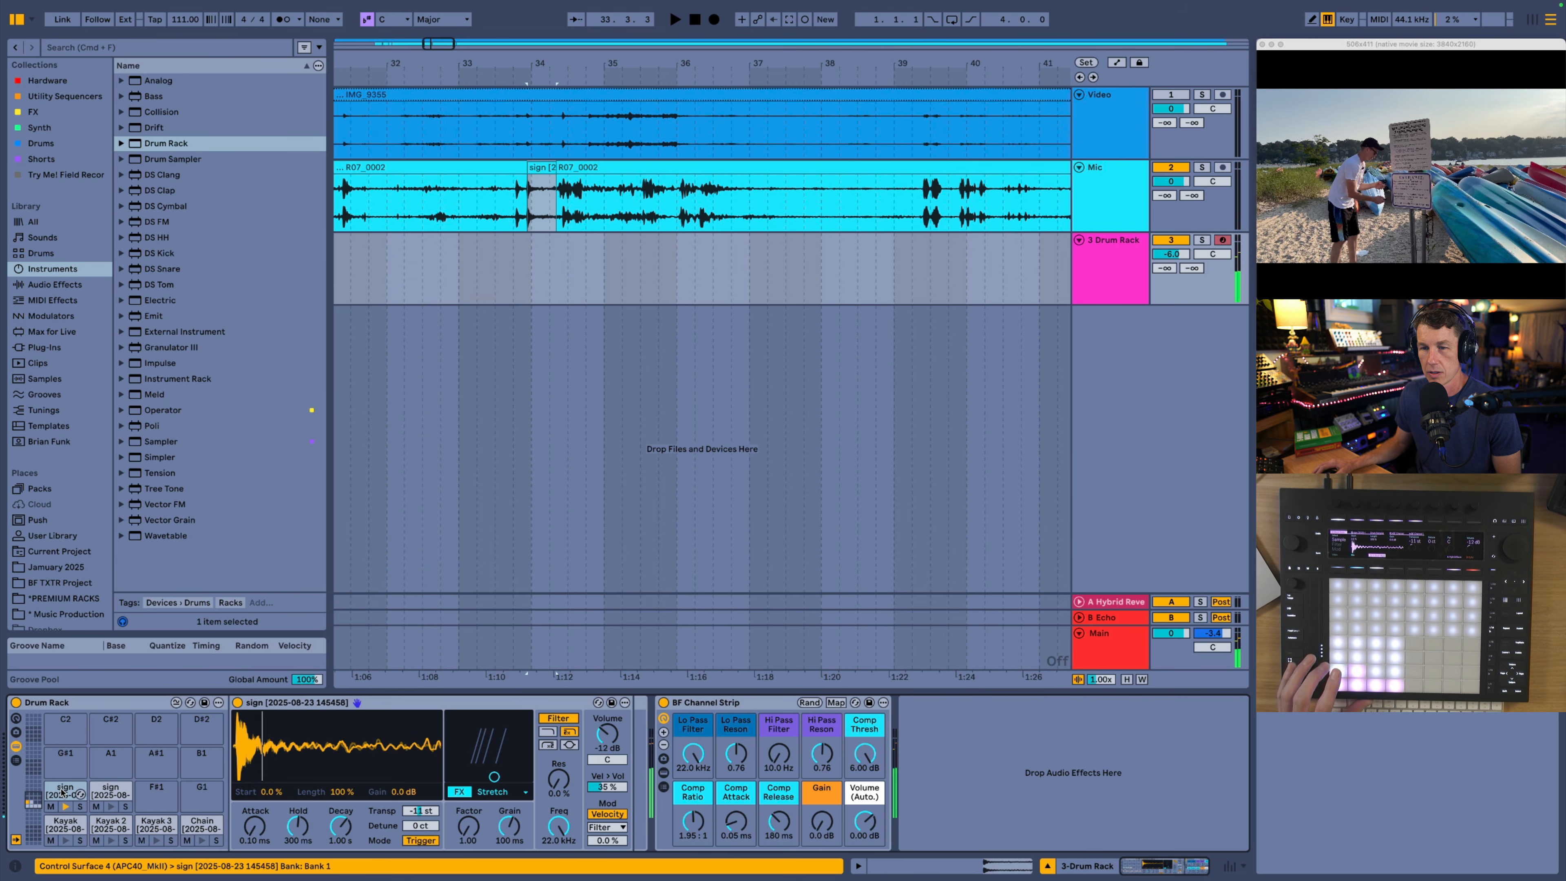
Step: Switch the effect of the down-pitched sign pad E1 from Stretch to Punch
left_click(503, 792)
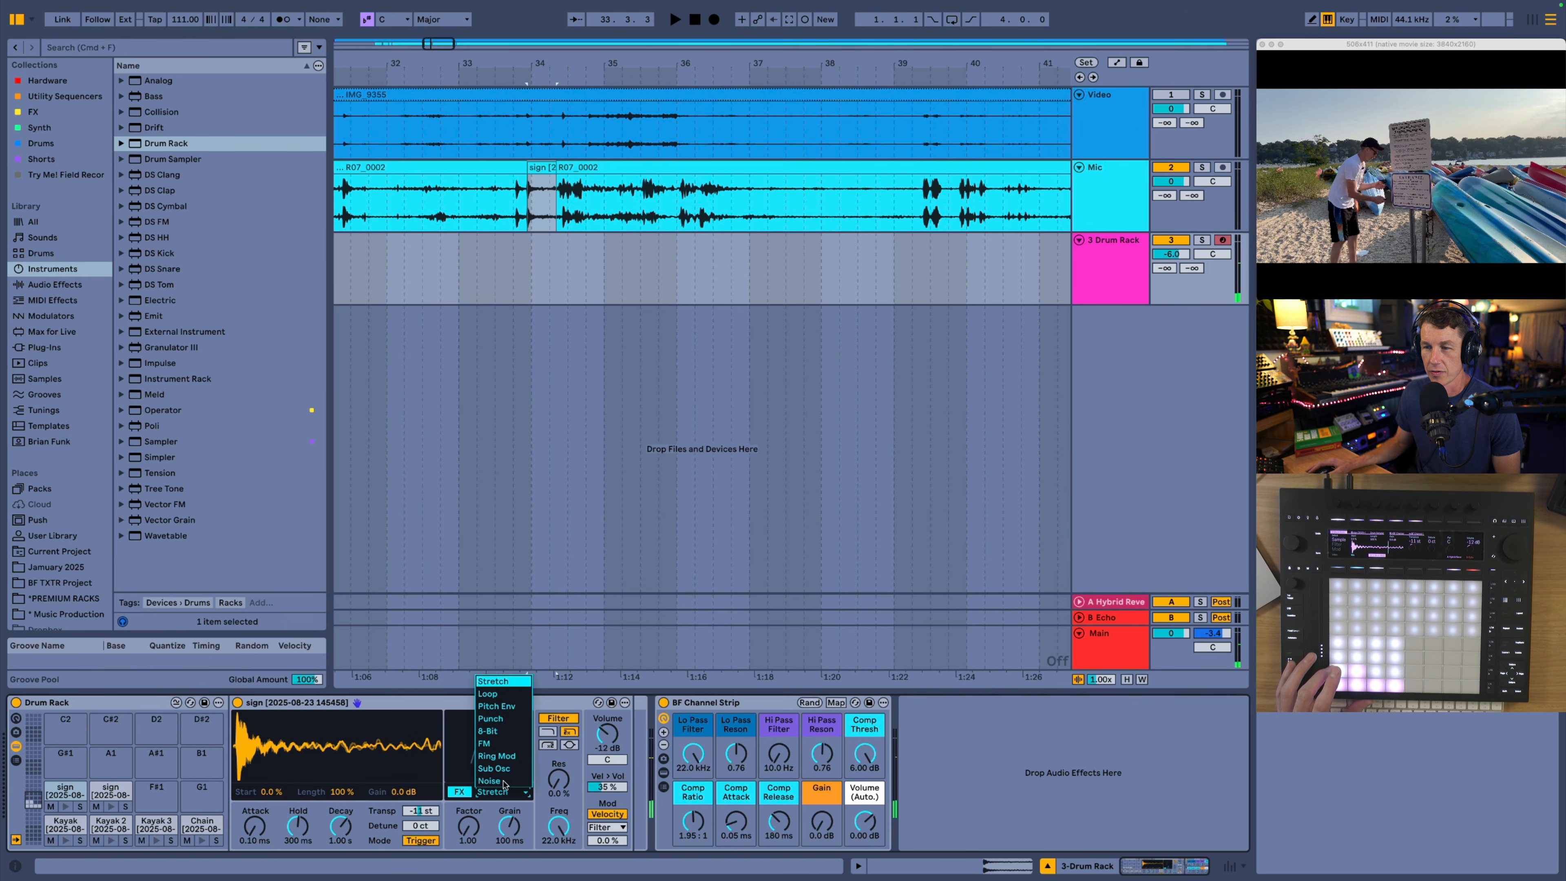
left_click(493, 719)
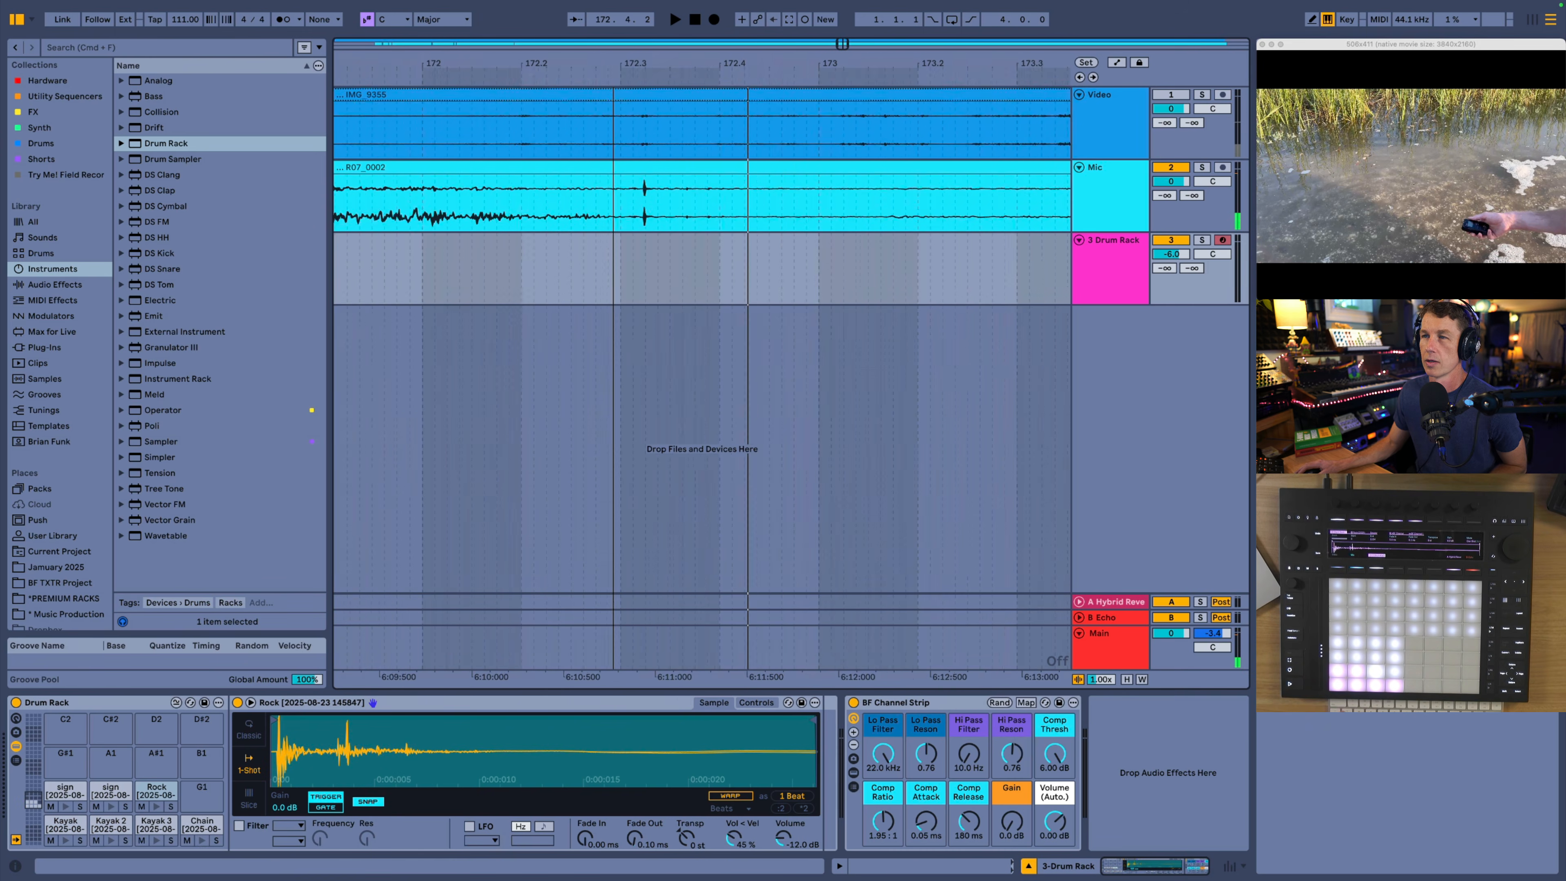
Step: Isolate the water hit just after 172.3 as a clip named Splash and assign it to Drum Rack pad G1
left_click(599, 79)
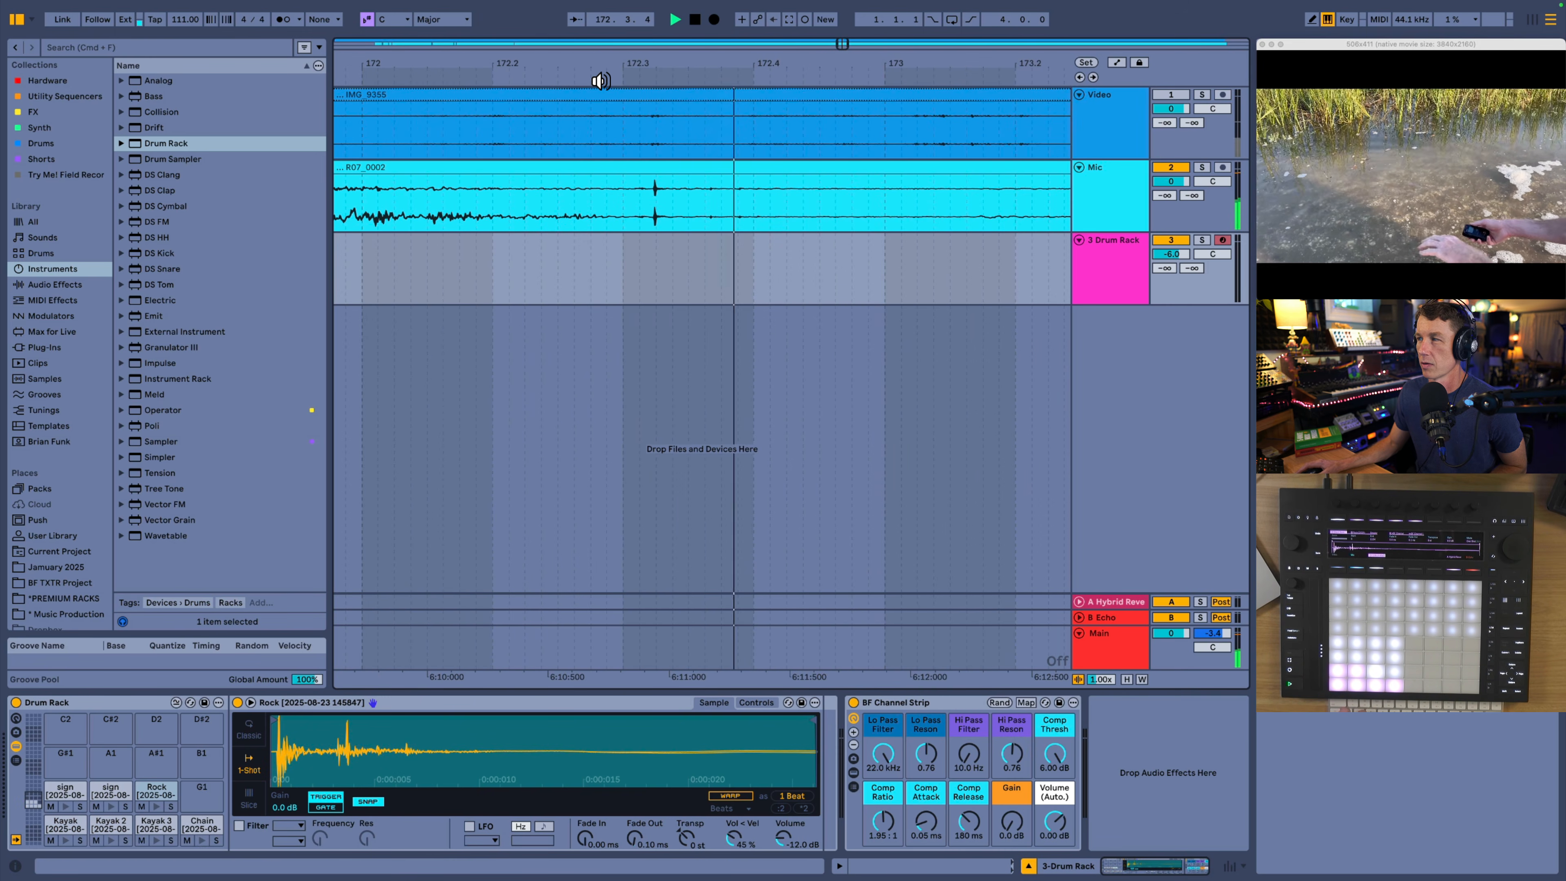
key("space")
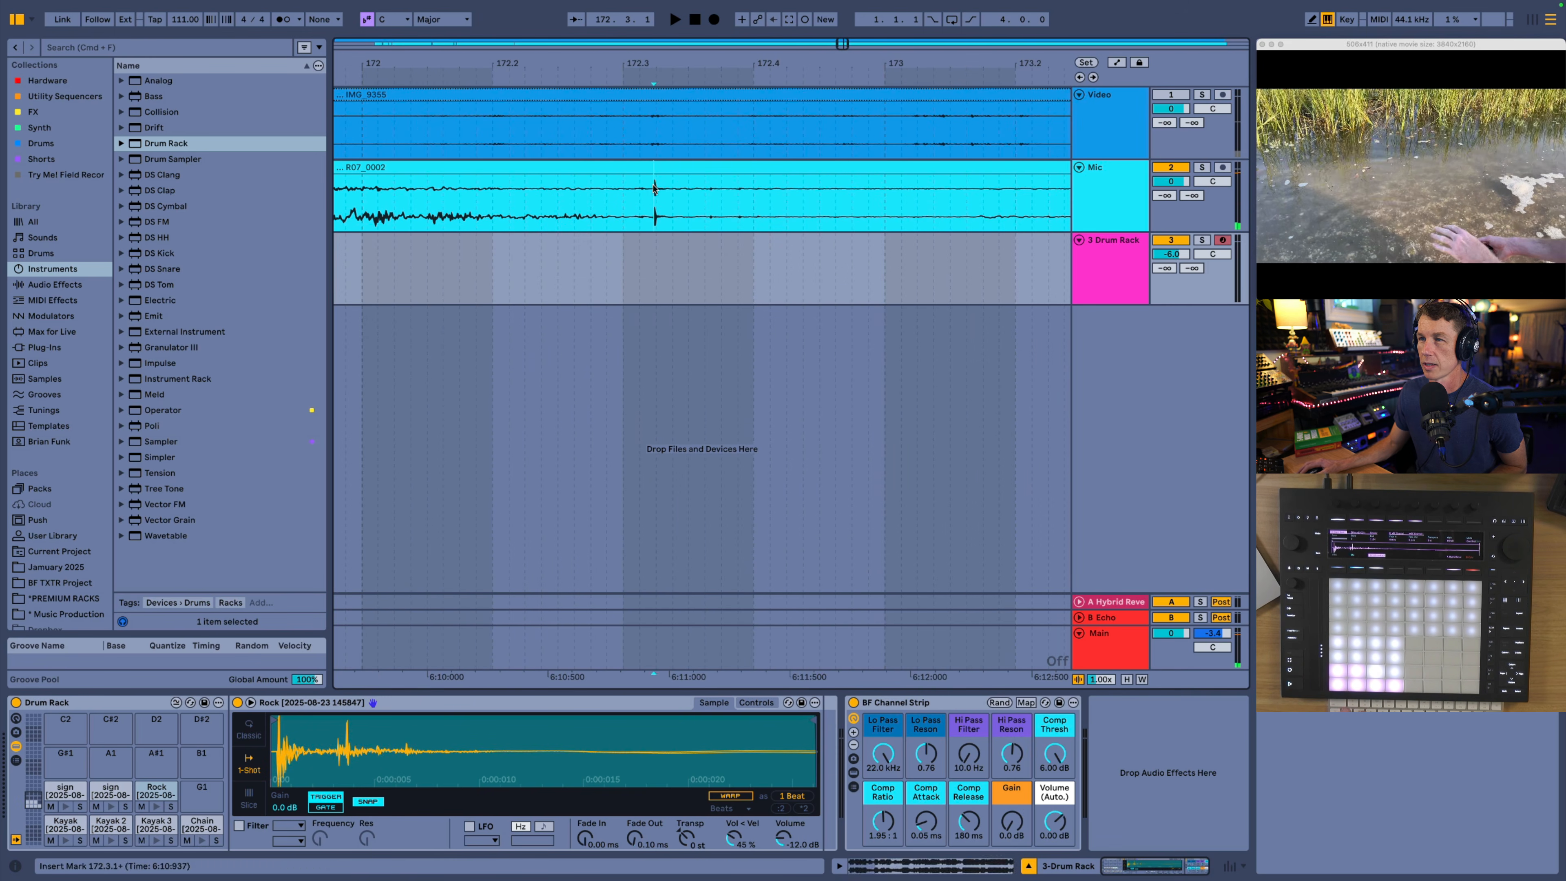
left_click_drag(703, 201, 212, 800)
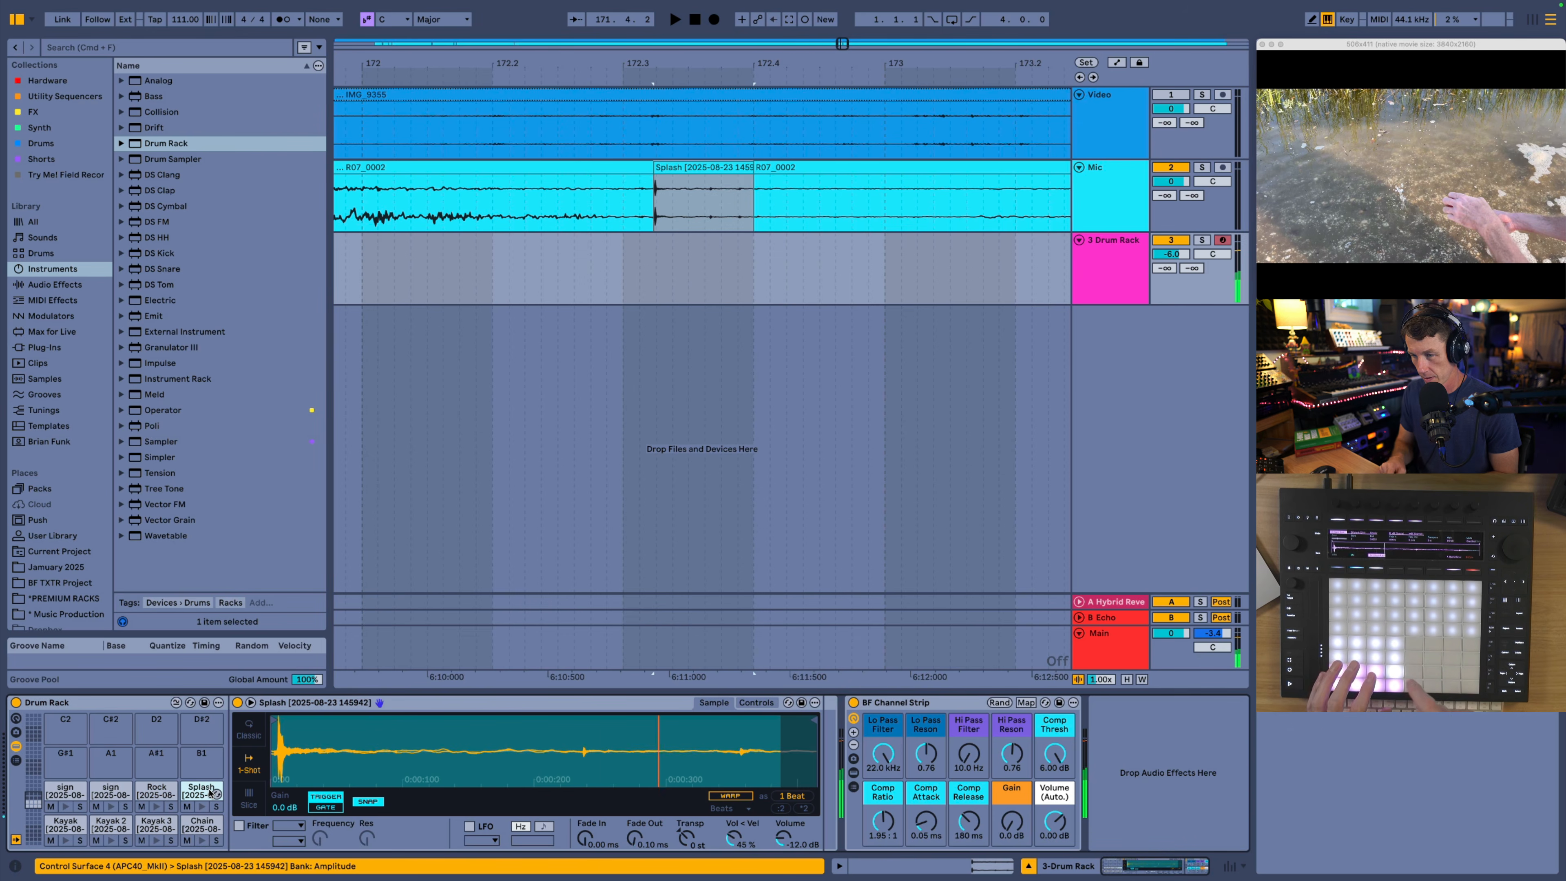
Step: Convert the Splash pad from Simpler to Drum Sampler and set its effect to FM
right_click(445, 701)
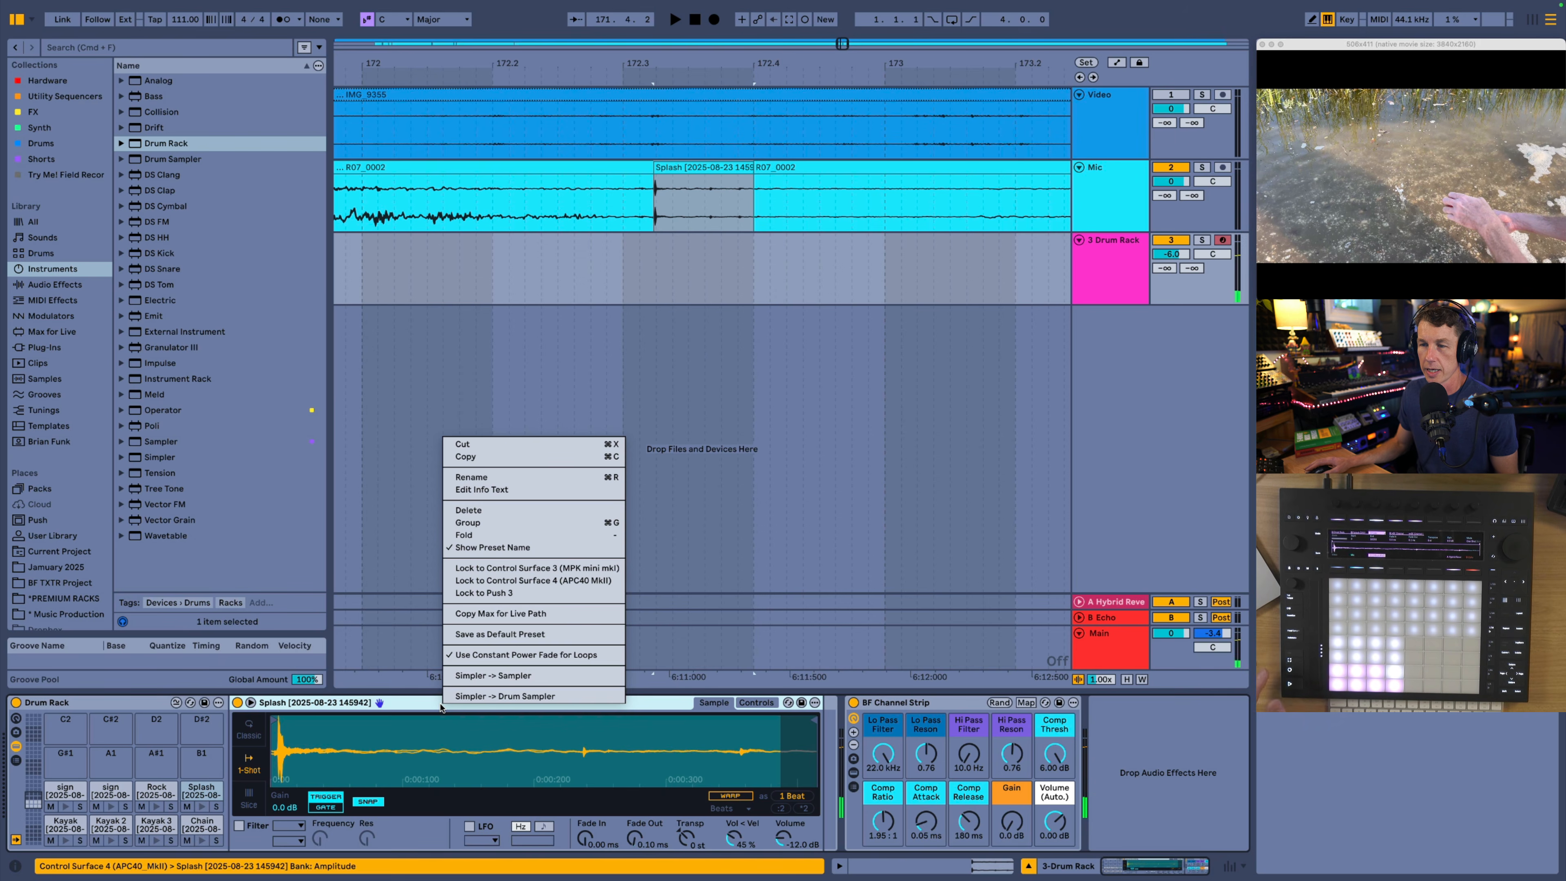
left_click(468, 695)
left_click(501, 792)
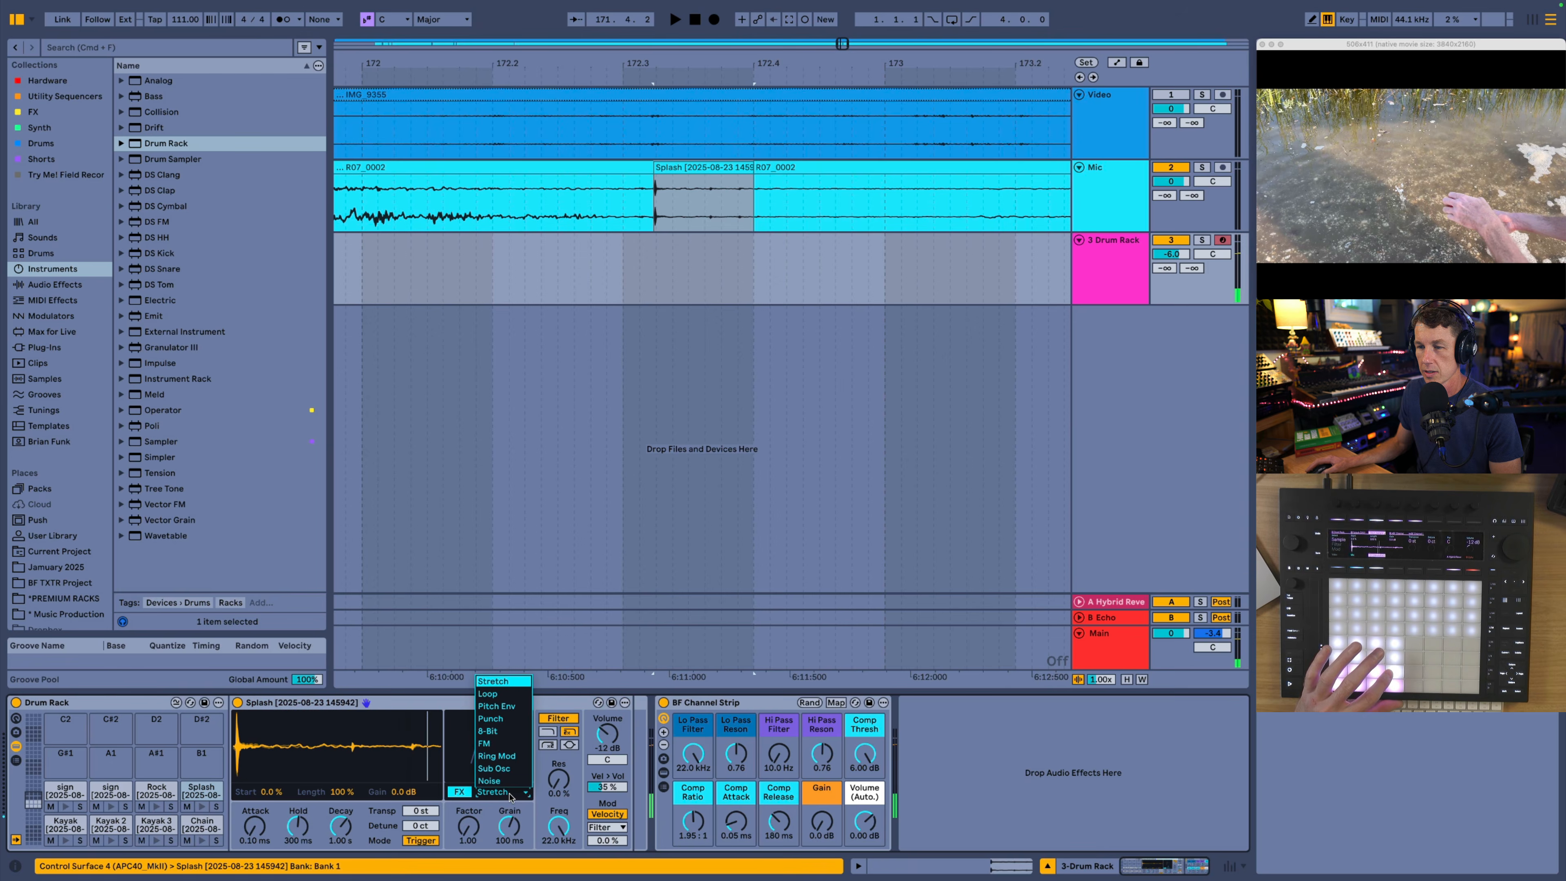
left_click(503, 744)
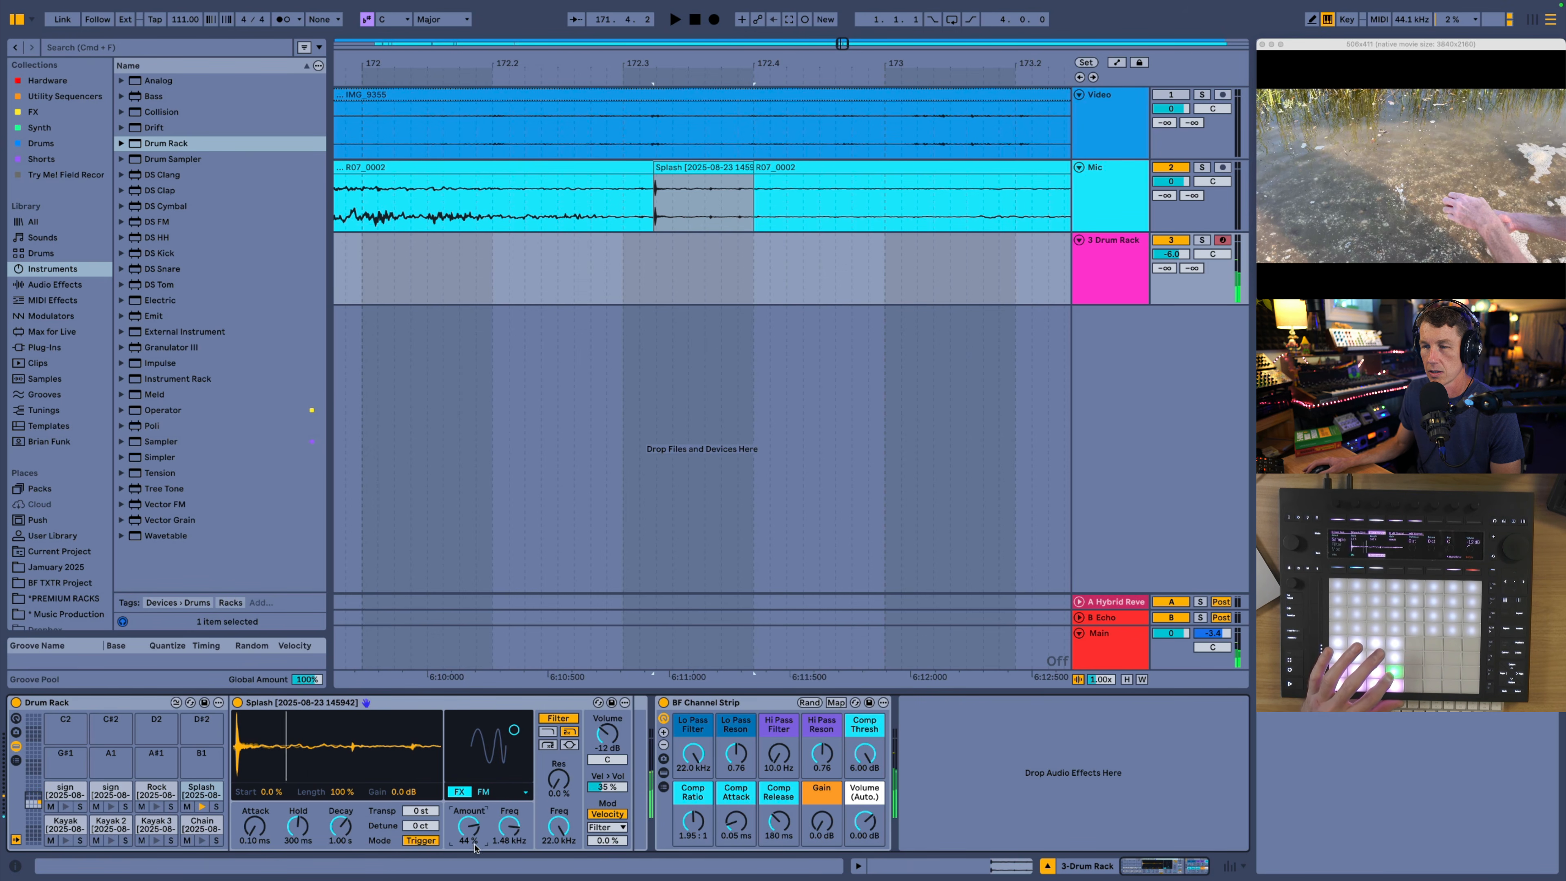
Step: Set Splash's FM amount to 15 % and frequency to 575 Hz, and make Slide modulate FX 2
left_click_drag(475, 848, 475, 820)
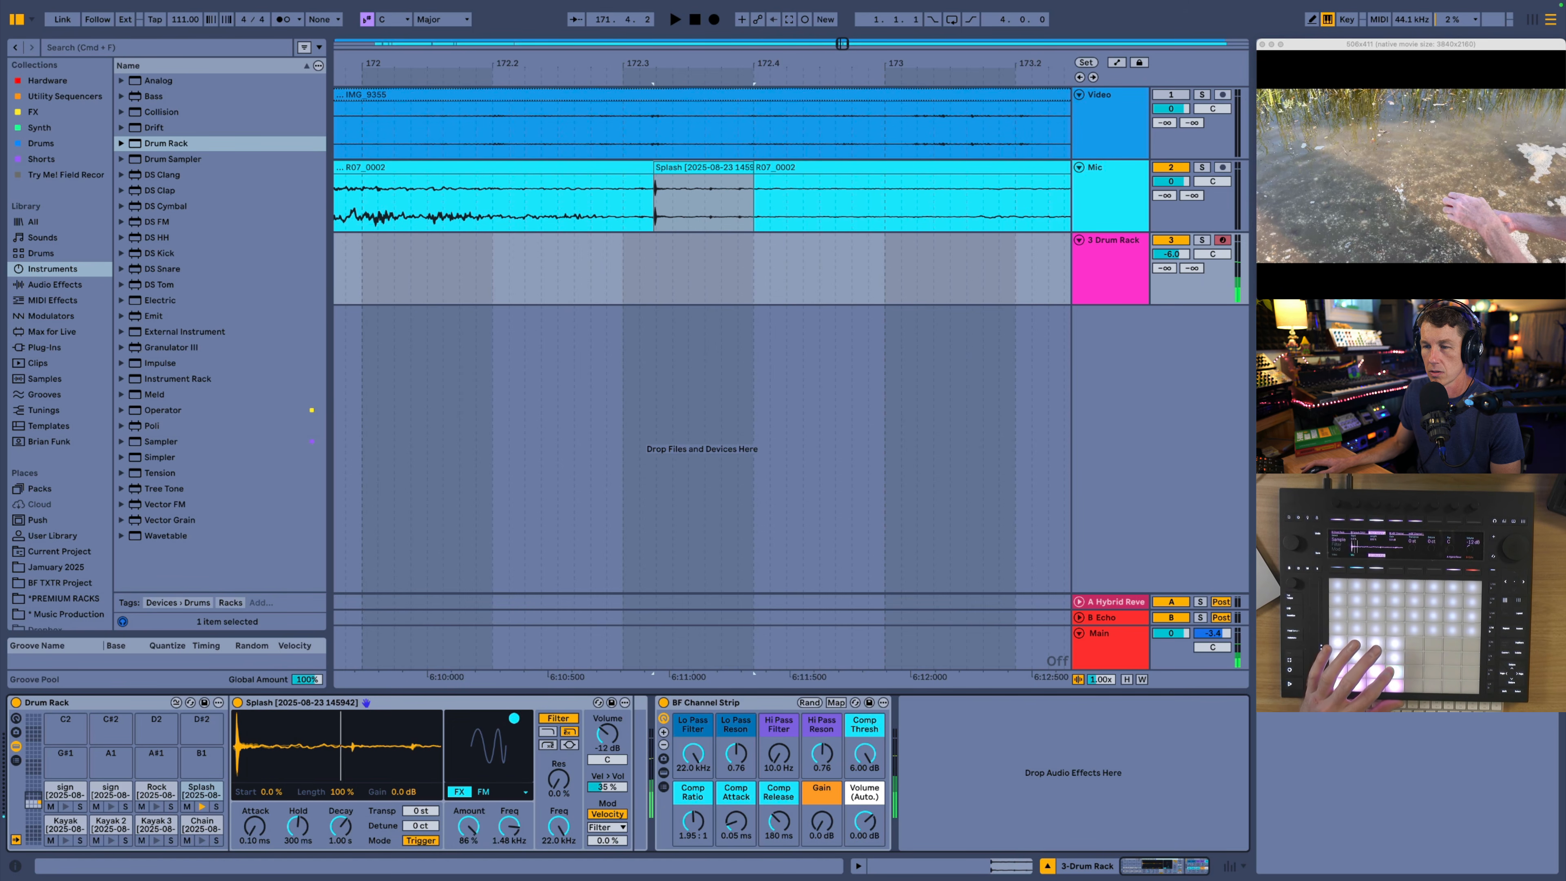
mouse_move(514, 718)
left_mouse_down()
mouse_move(464, 731)
mouse_move(501, 743)
left_mouse_up()
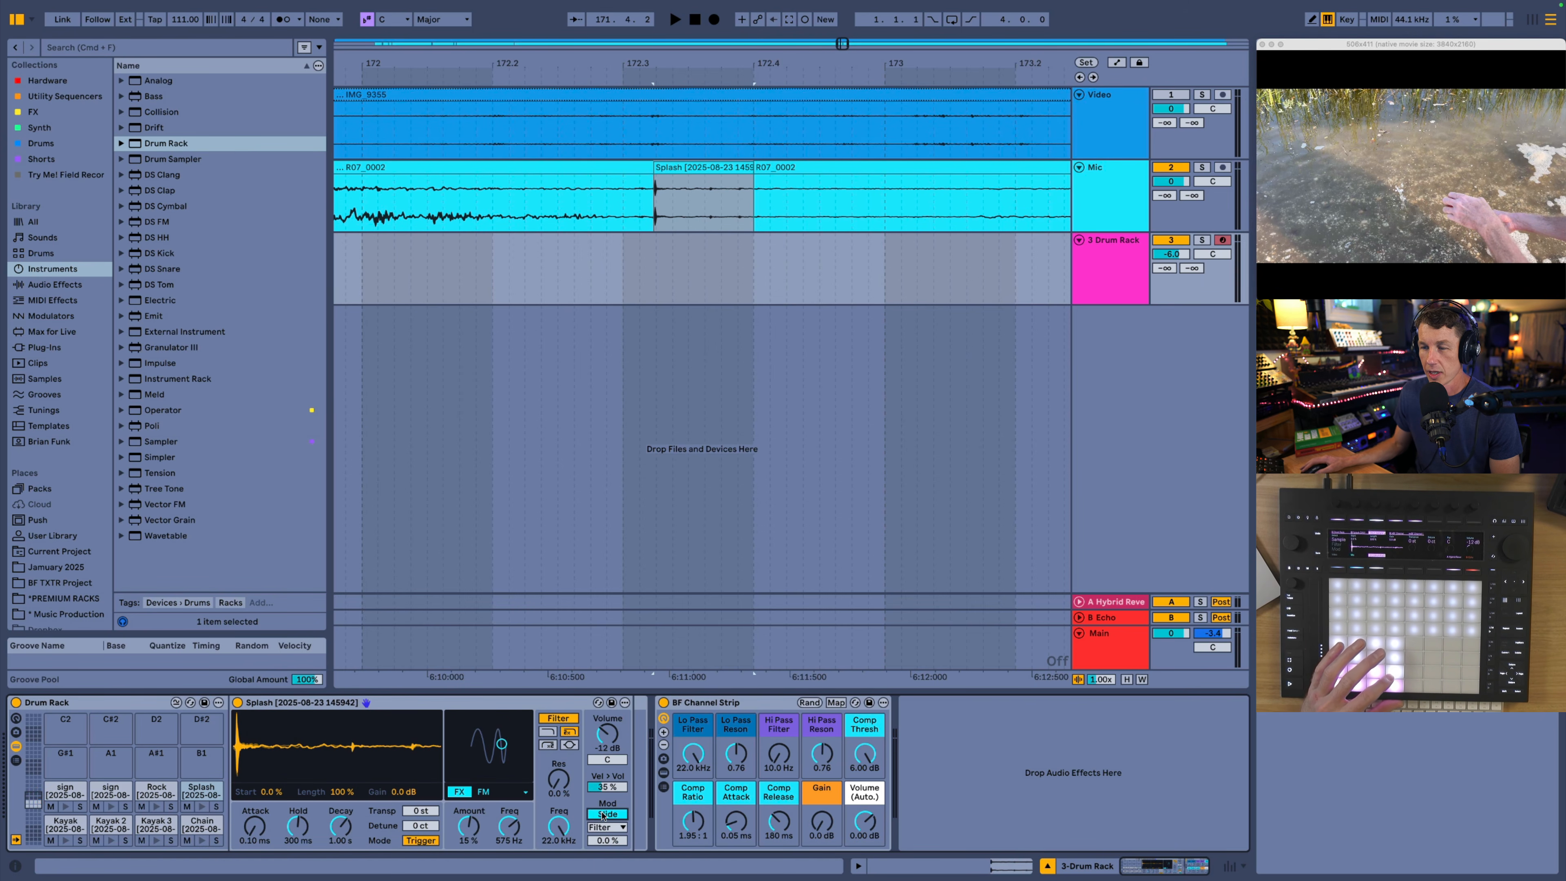
left_click(607, 828)
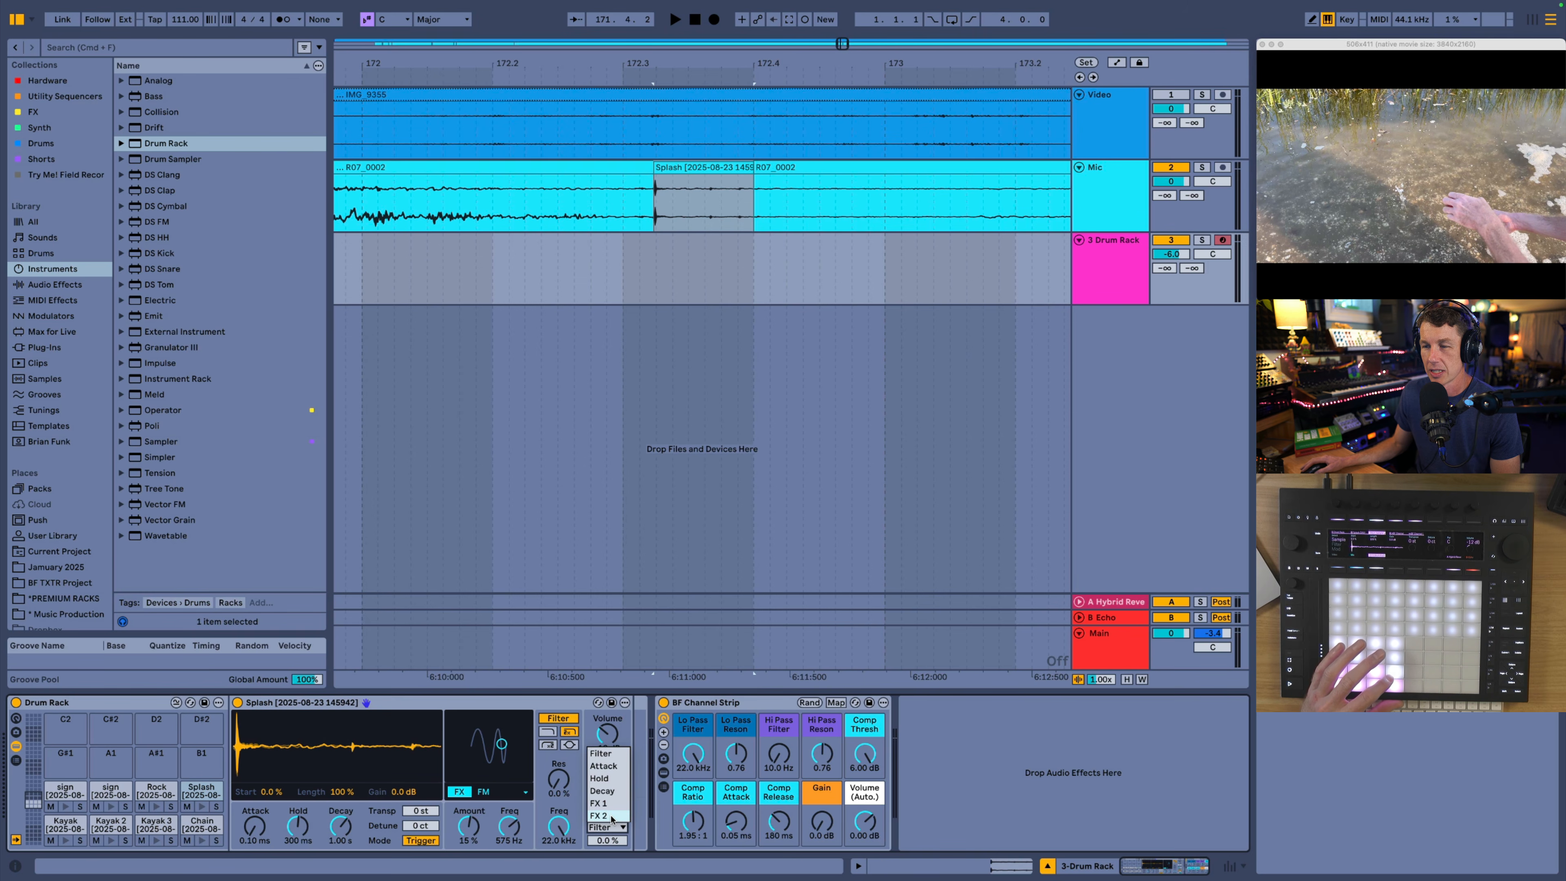
left_click(611, 816)
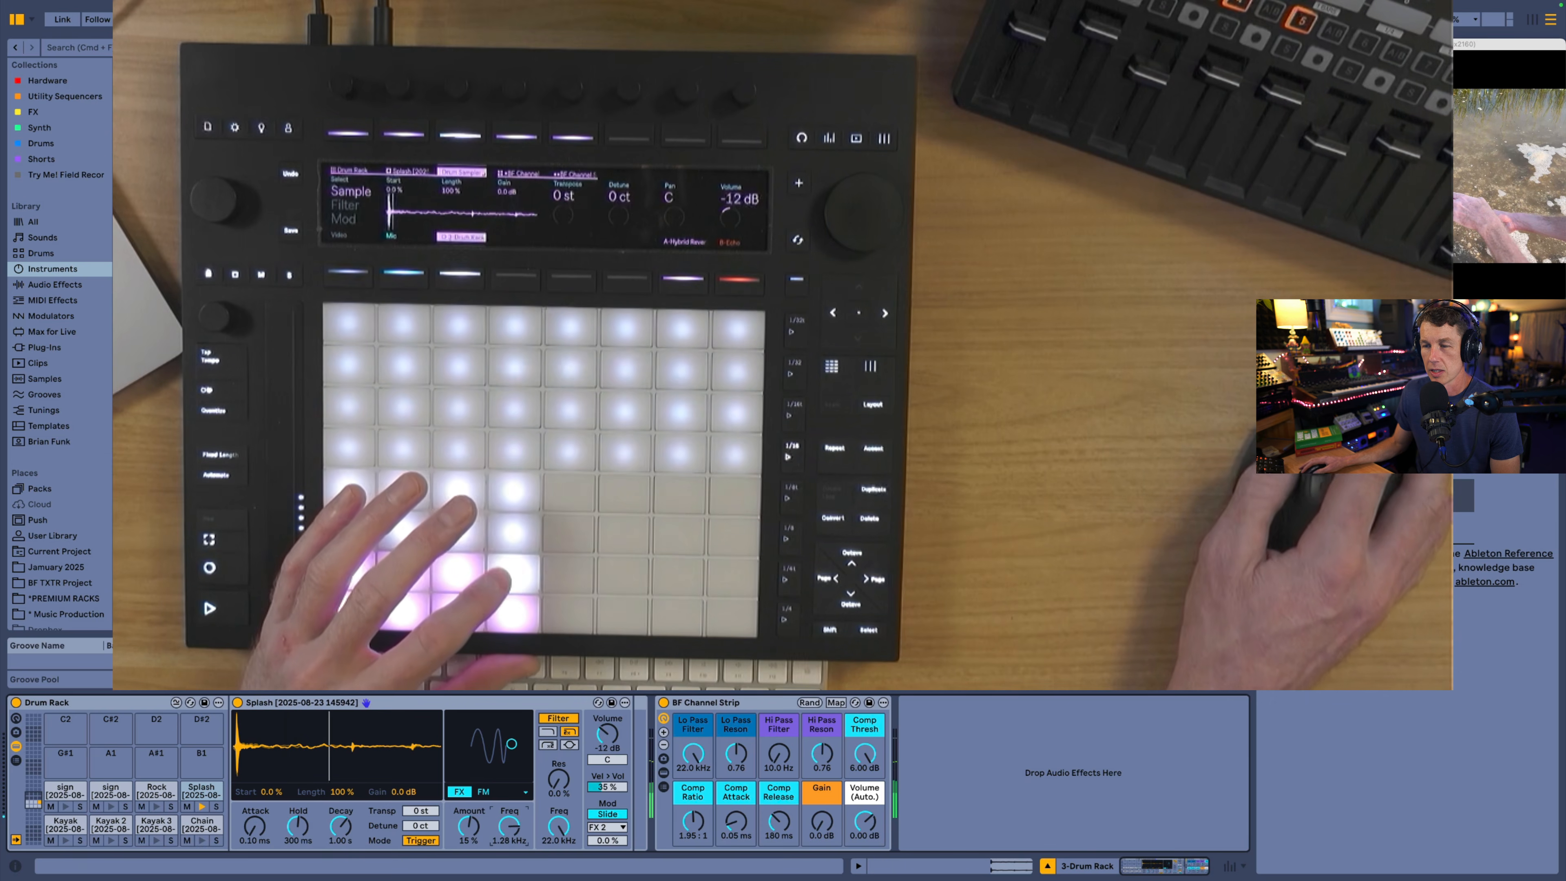
Step: Set Splash's Slide modulation of FX 2 to 100 %, with the FM amount at 65 % and frequency at 219 Hz
left_click_drag(606, 841, 606, 783)
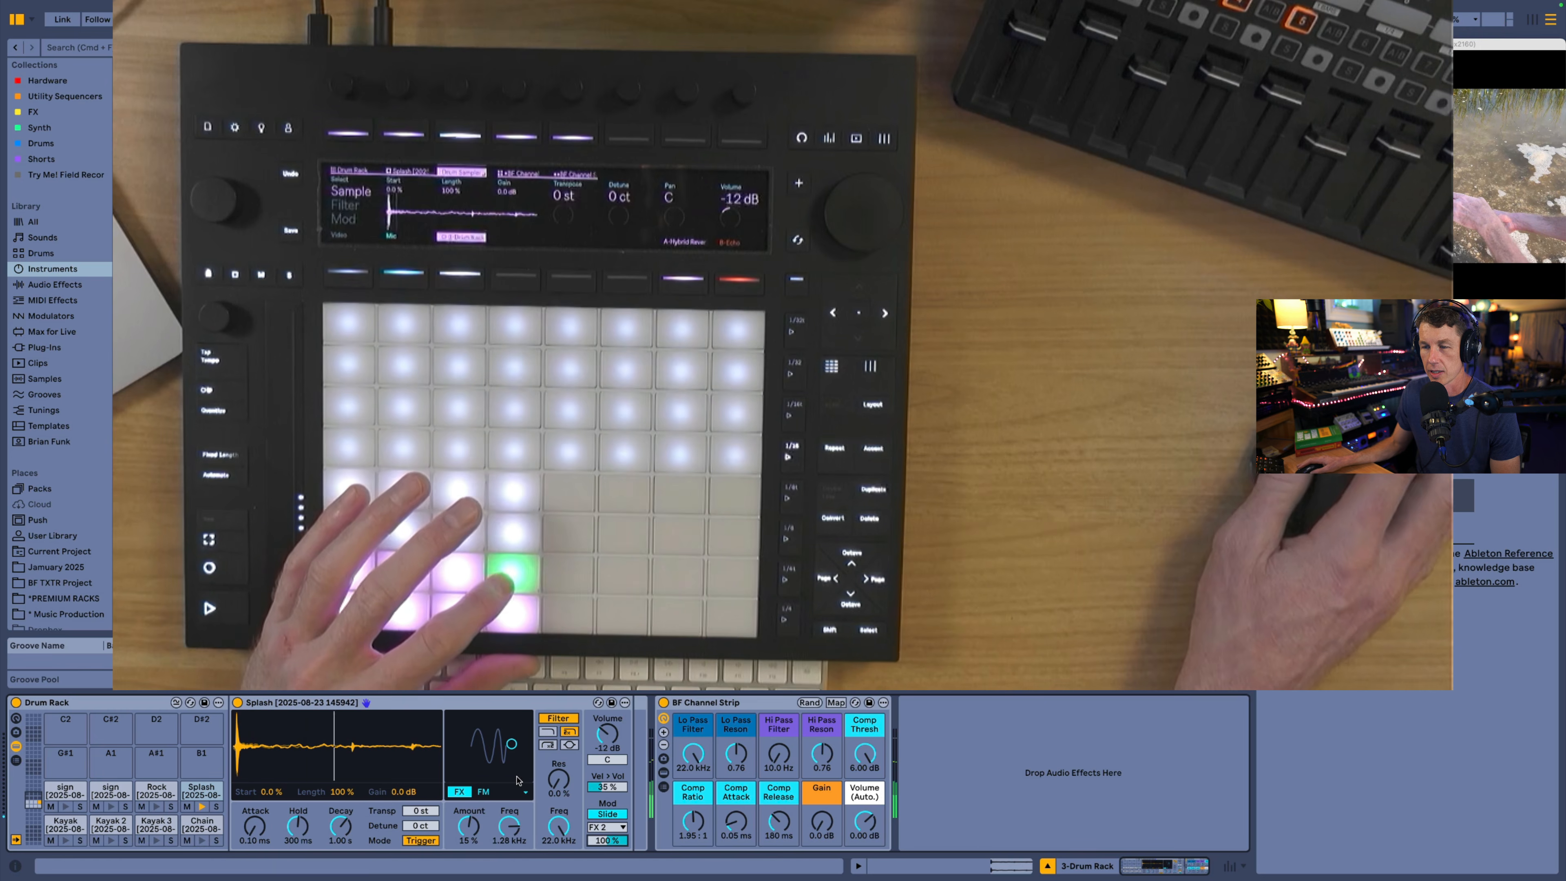
left_click_drag(501, 758, 490, 726)
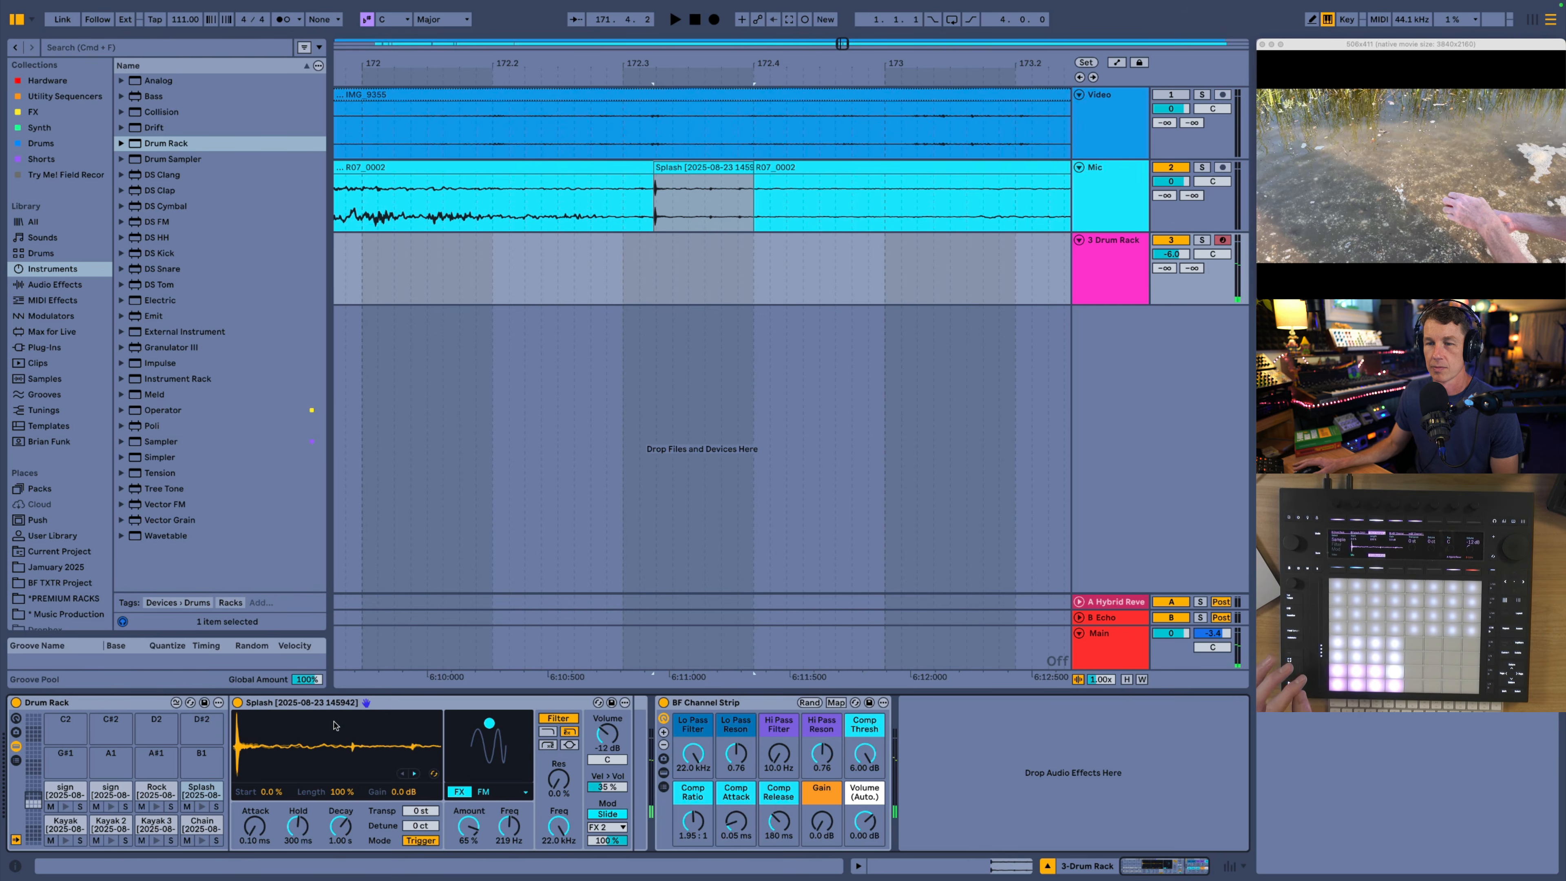
Step: Duplicate the Splash pad onto Drum Rack pad B1 and transpose the copy down to -3 st
left_click_drag(199, 792, 198, 760)
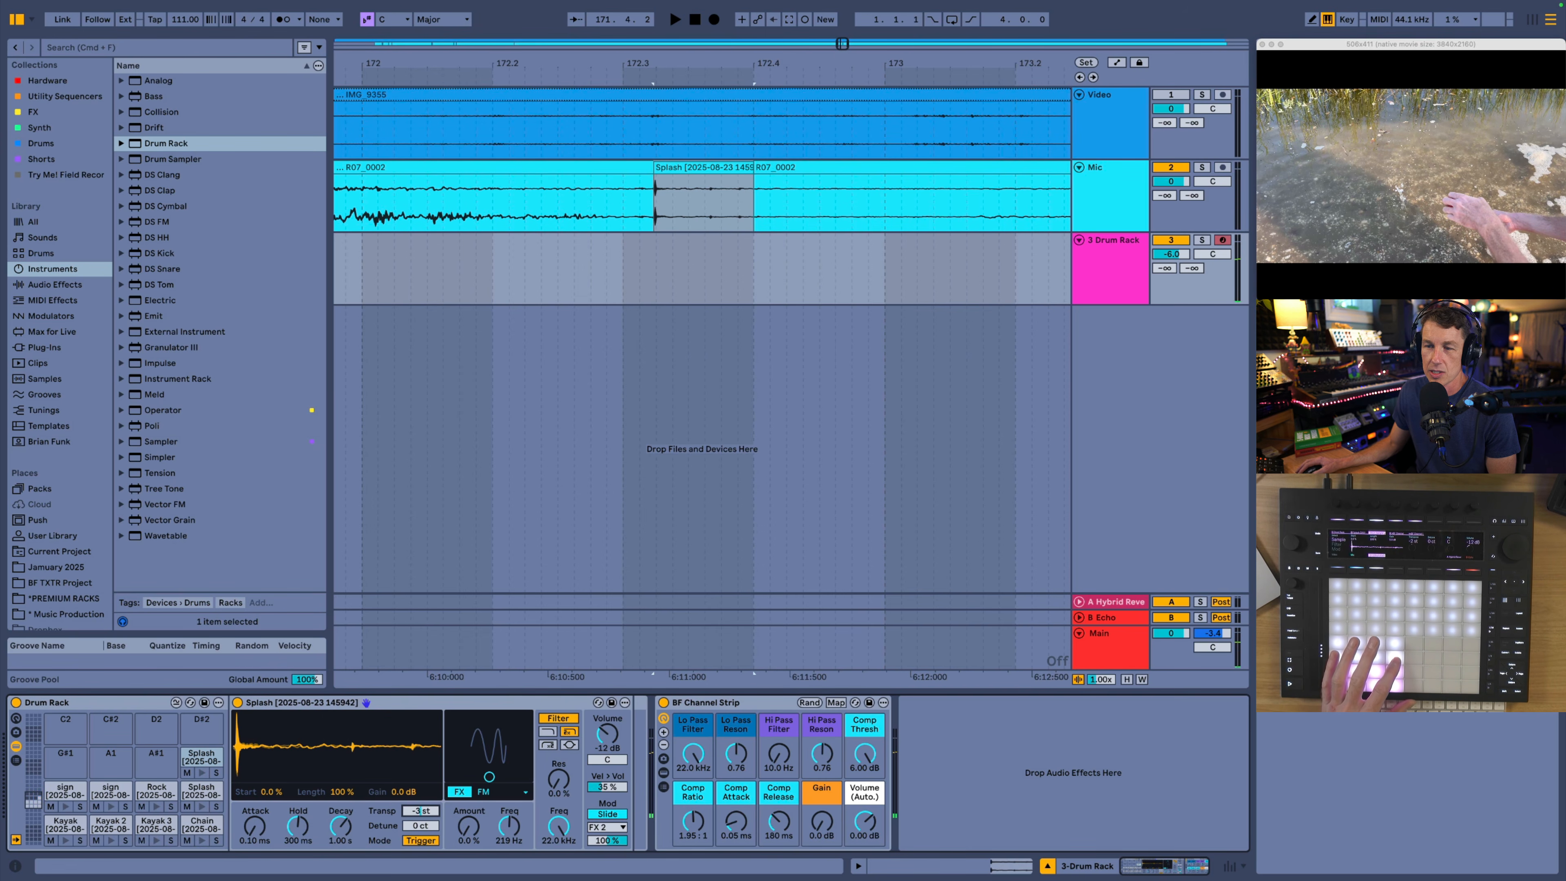
left_click_drag(419, 815, 419, 825)
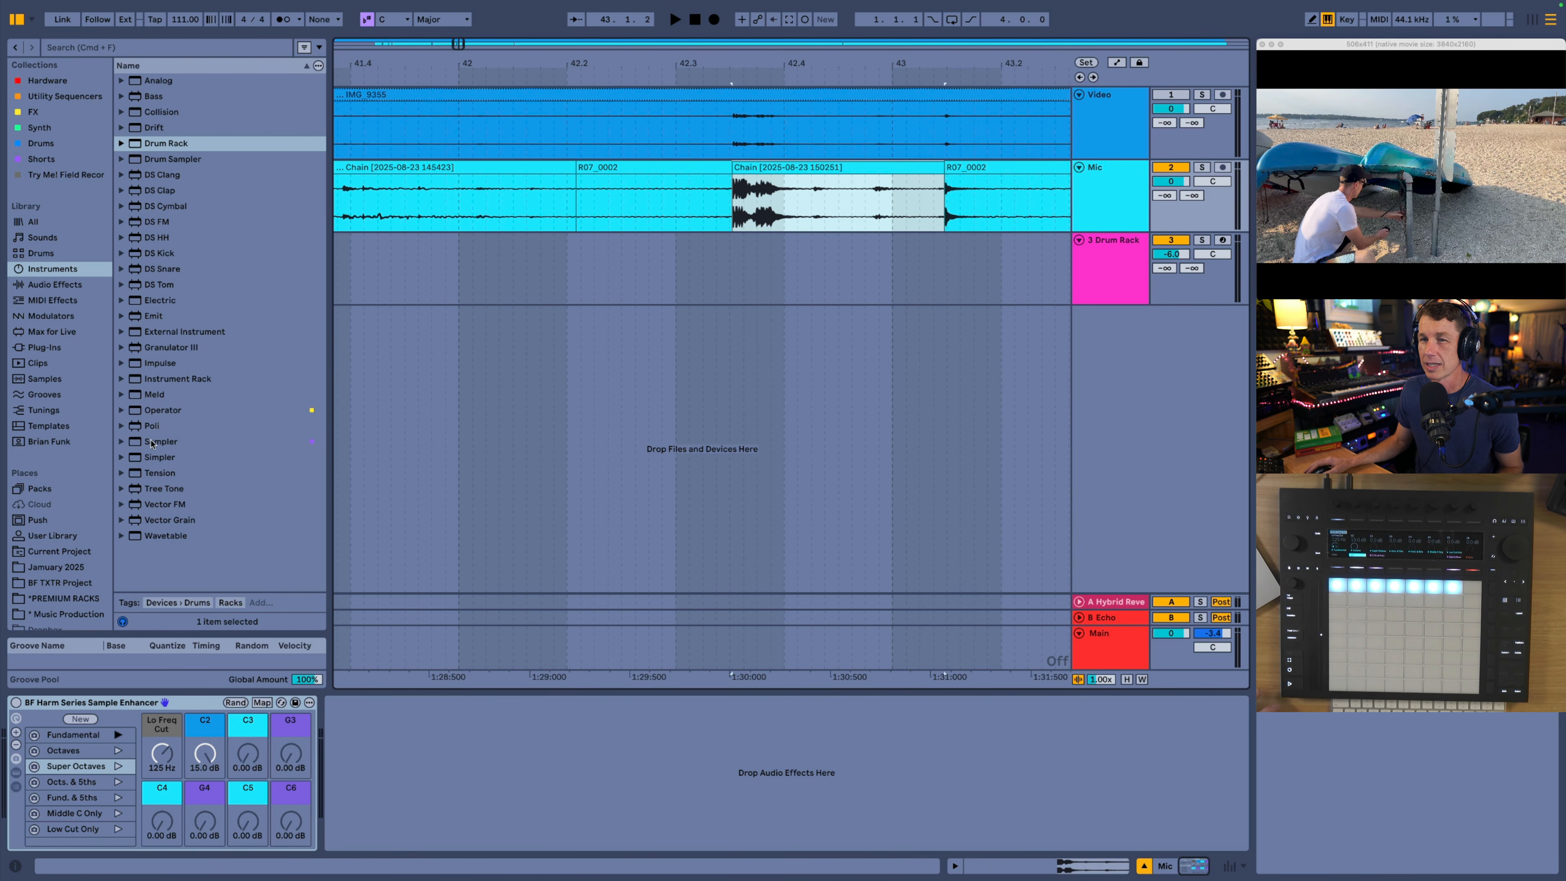
Step: Create a new Sampler track and load the Chain clip starting at 42.3.3 into it as its sample
left_click_drag(152, 443, 649, 351)
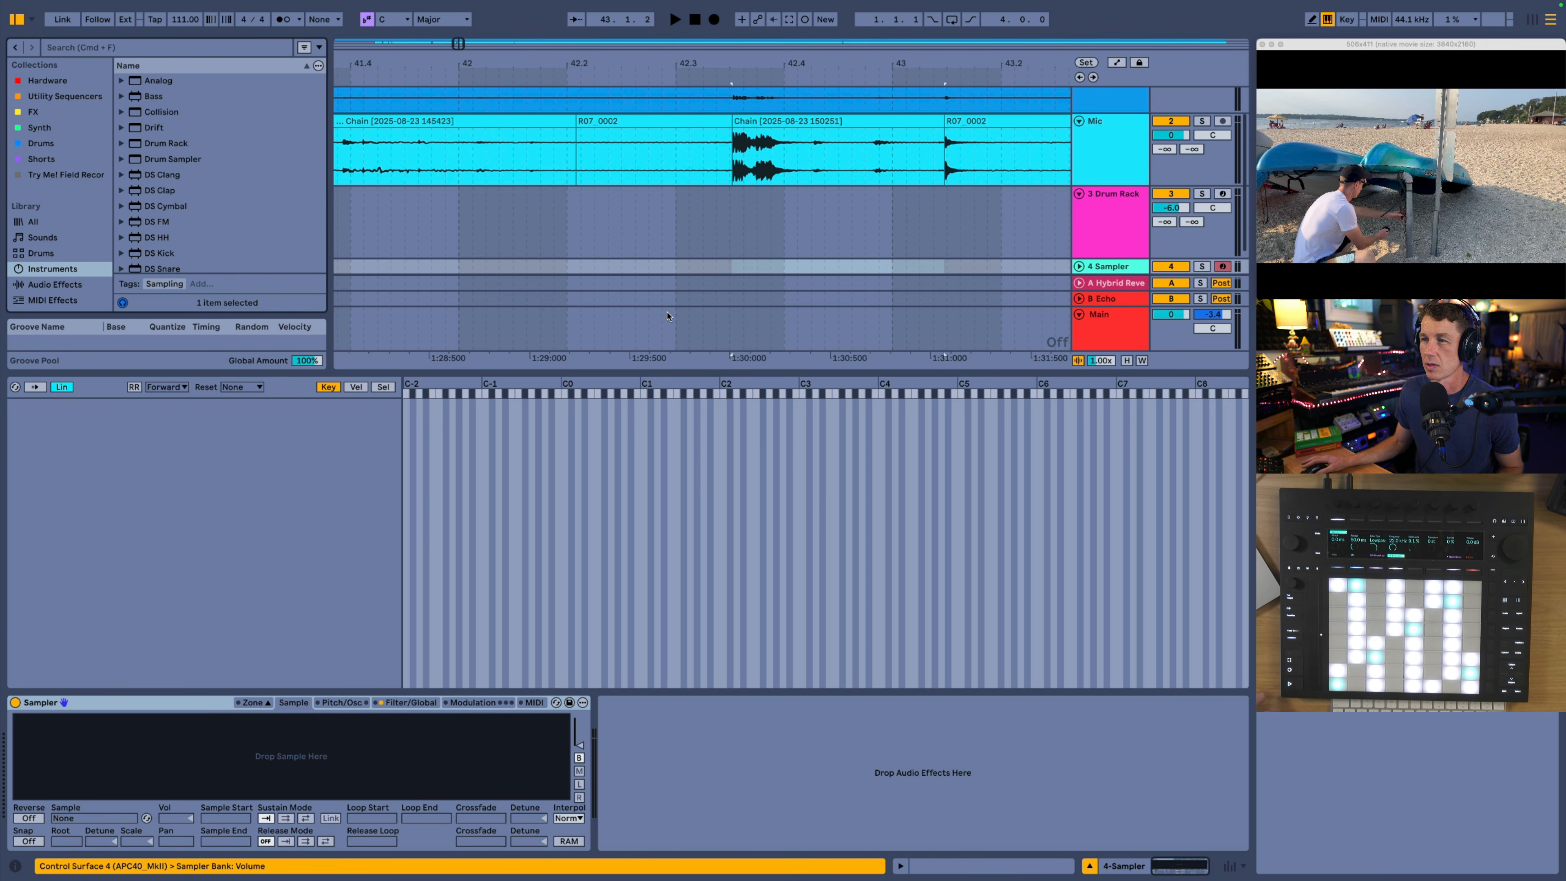
left_click_drag(821, 131, 352, 762)
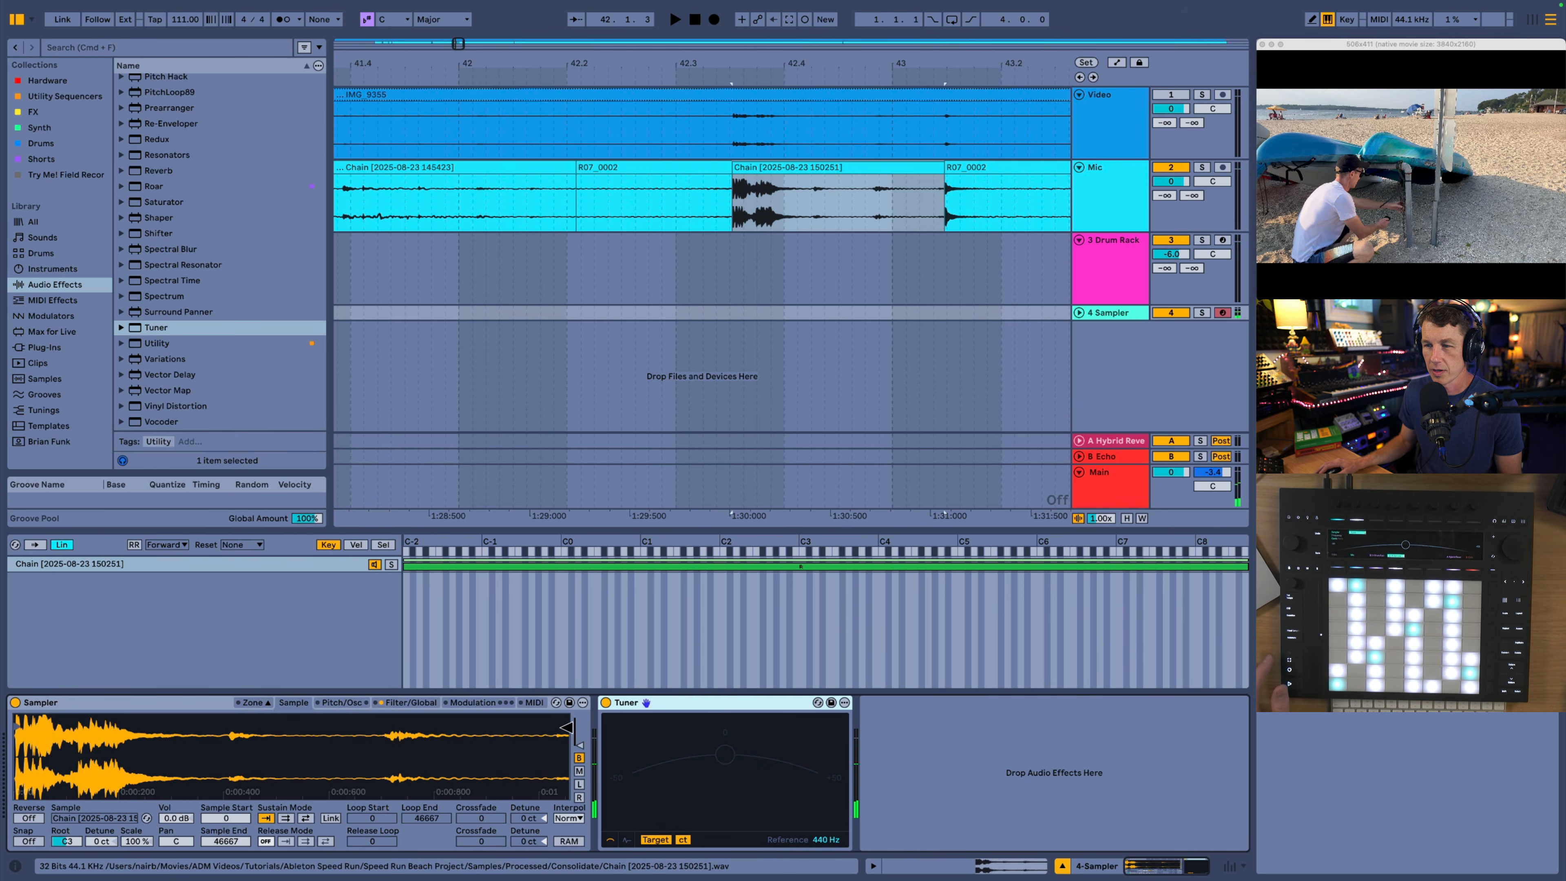
Step: Enable back-and-forth sustain looping in Sampler, with loop start 1664, loop end 7072 and a crossfade of 1664
left_click(305, 818)
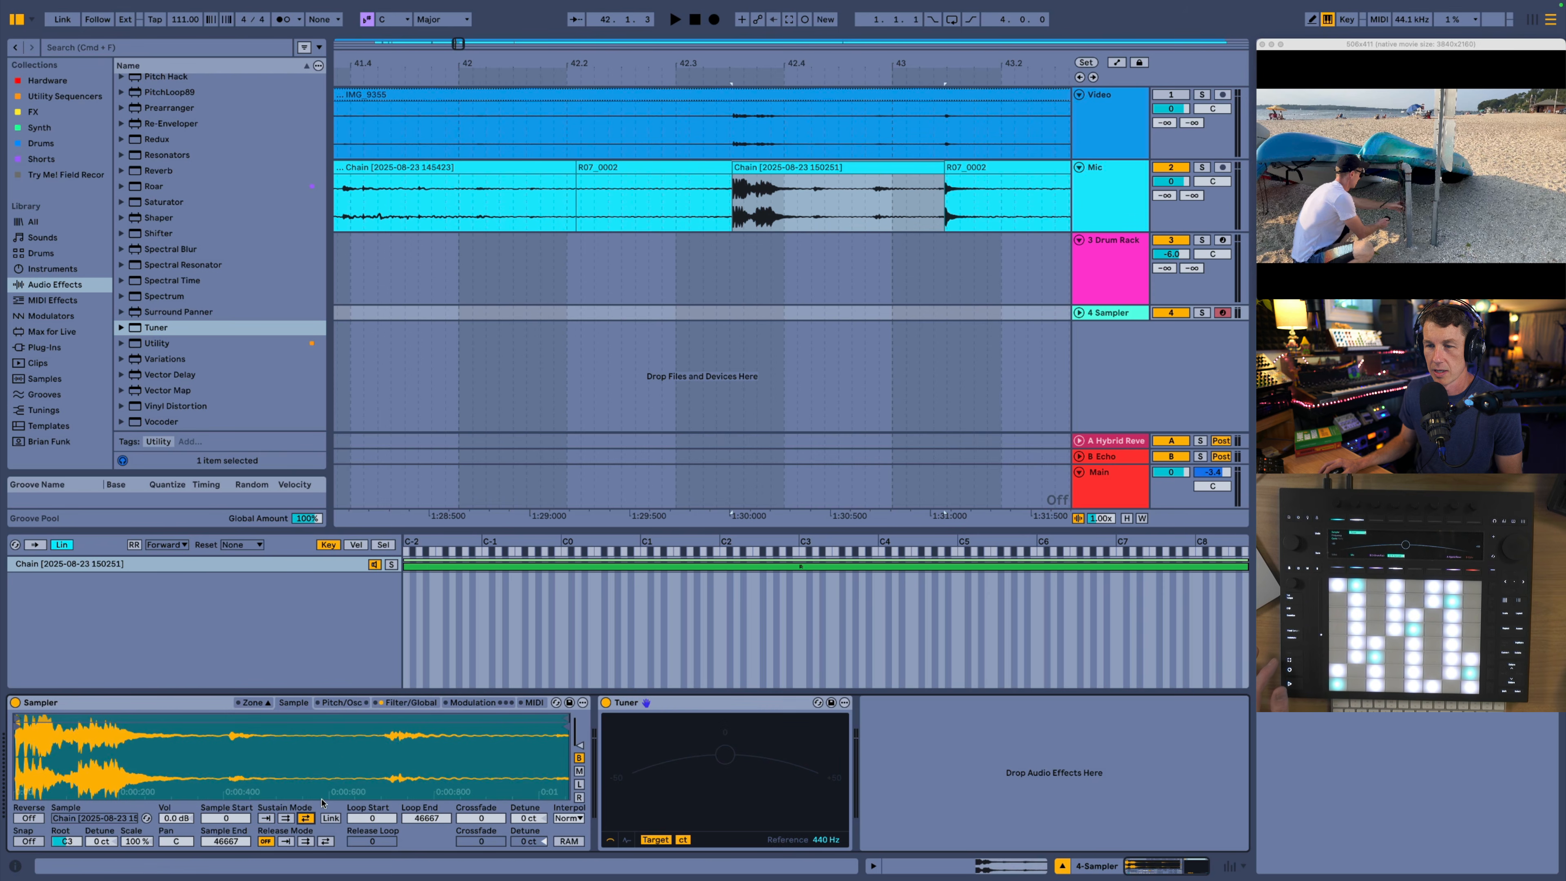
left_click_drag(564, 722, 122, 720)
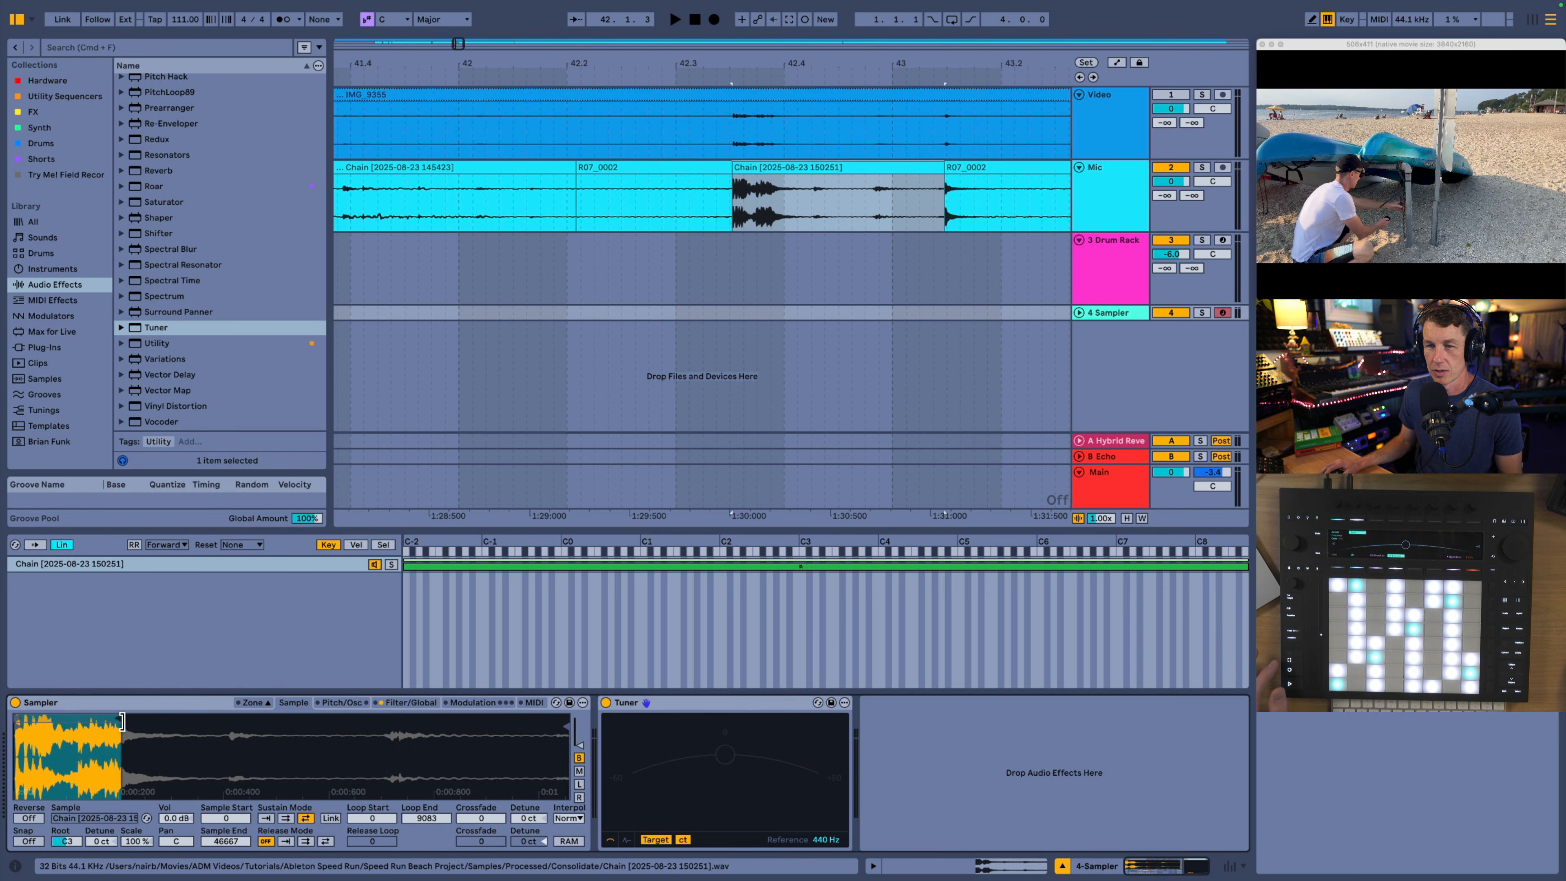
left_click_drag(25, 722, 57, 723)
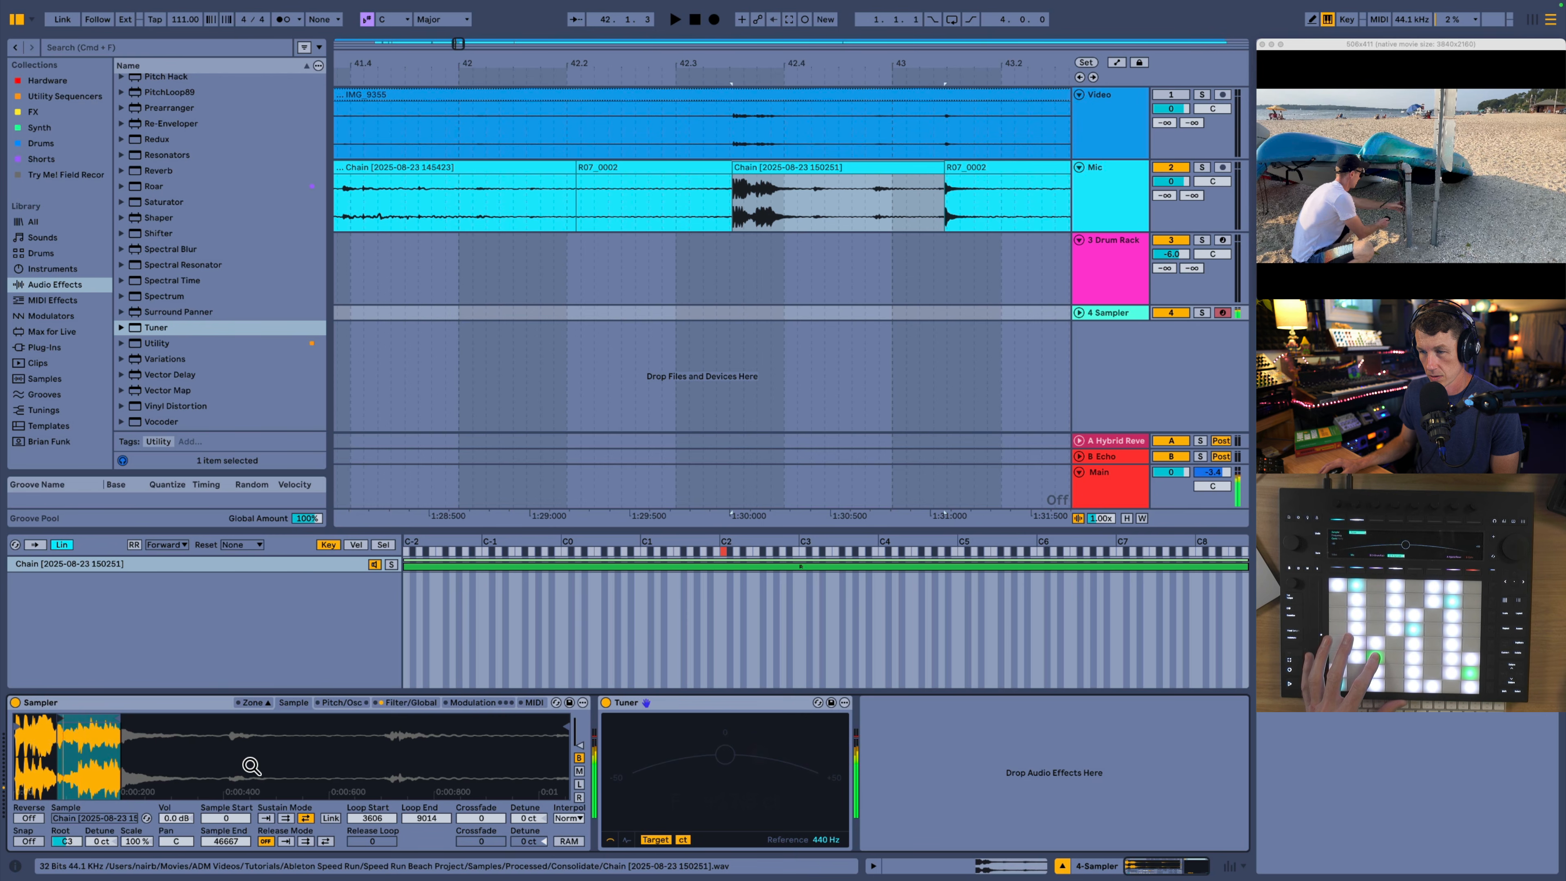
left_click_drag(481, 818, 481, 796)
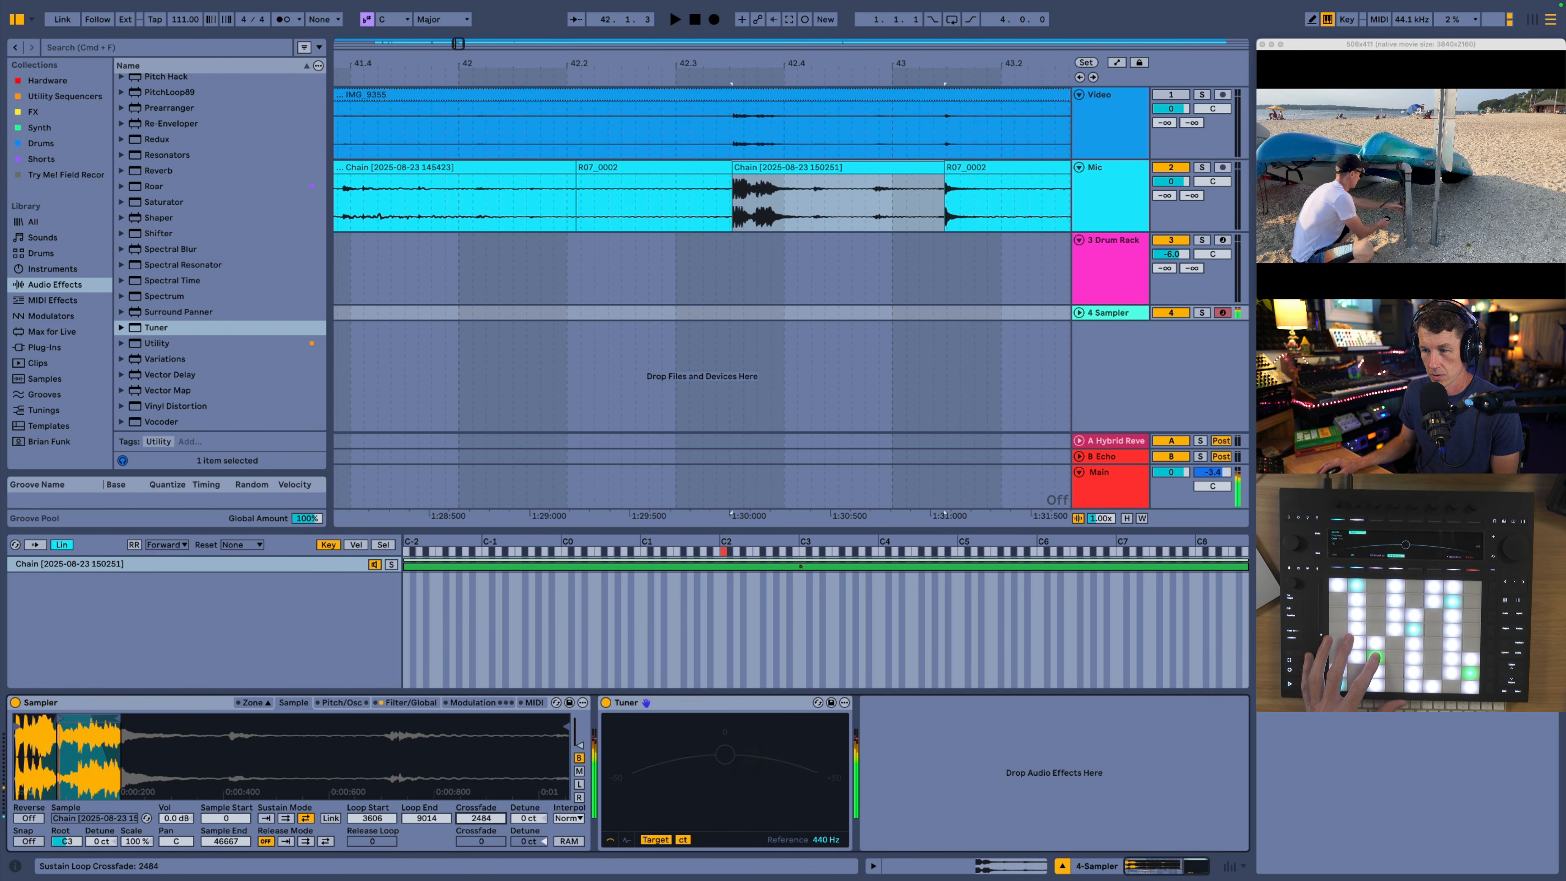
left_click_drag(84, 720, 62, 720)
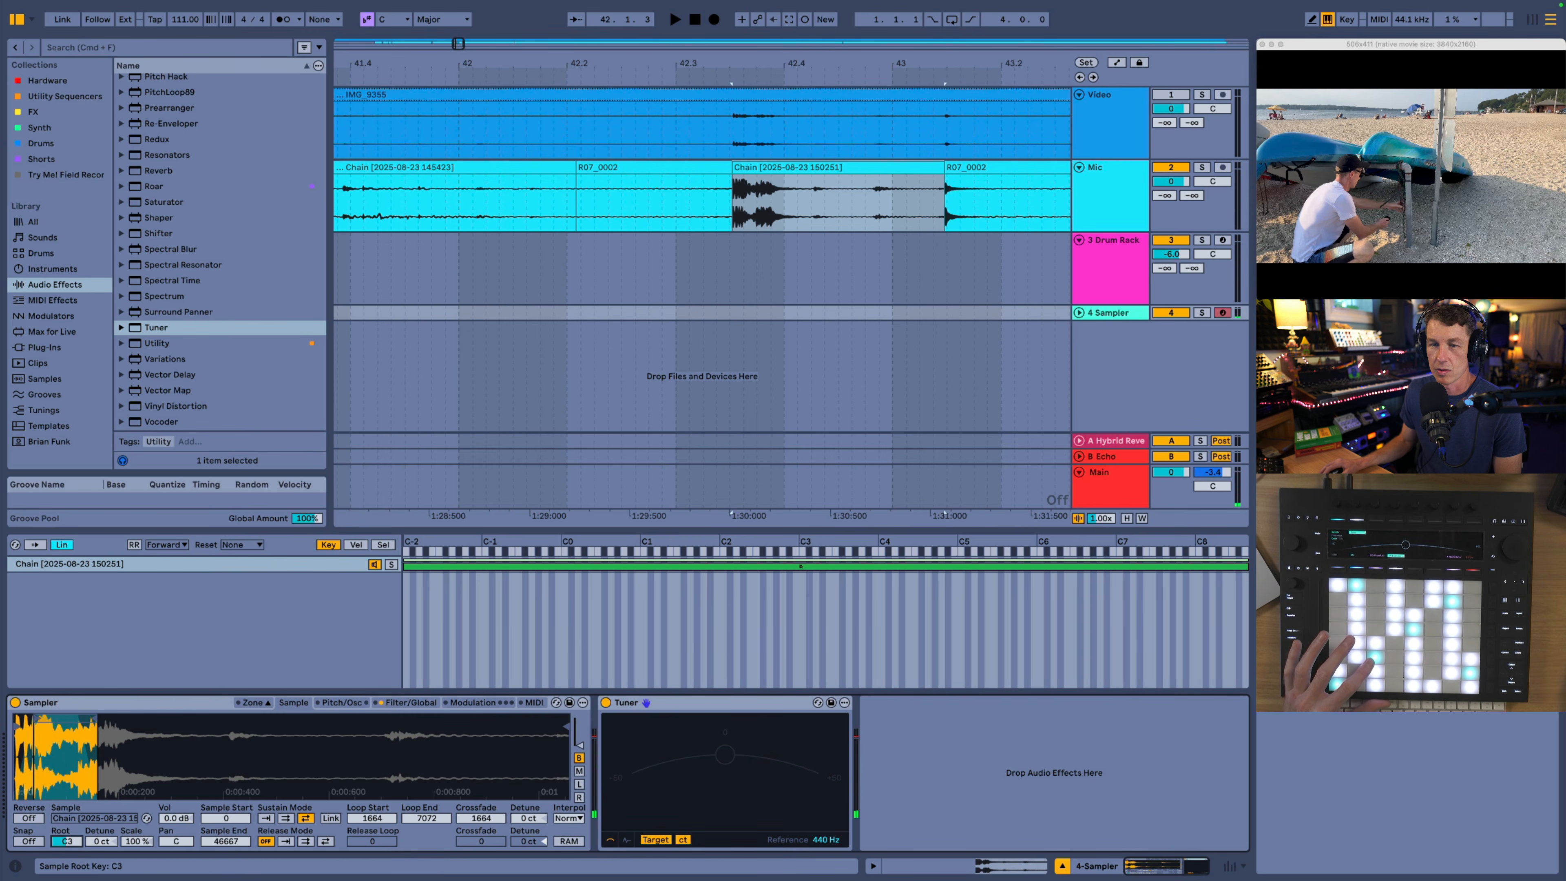
Step: Tune the Chain sample by setting its root key to F3 and detune to -20 ct
left_click_drag(71, 843, 71, 838)
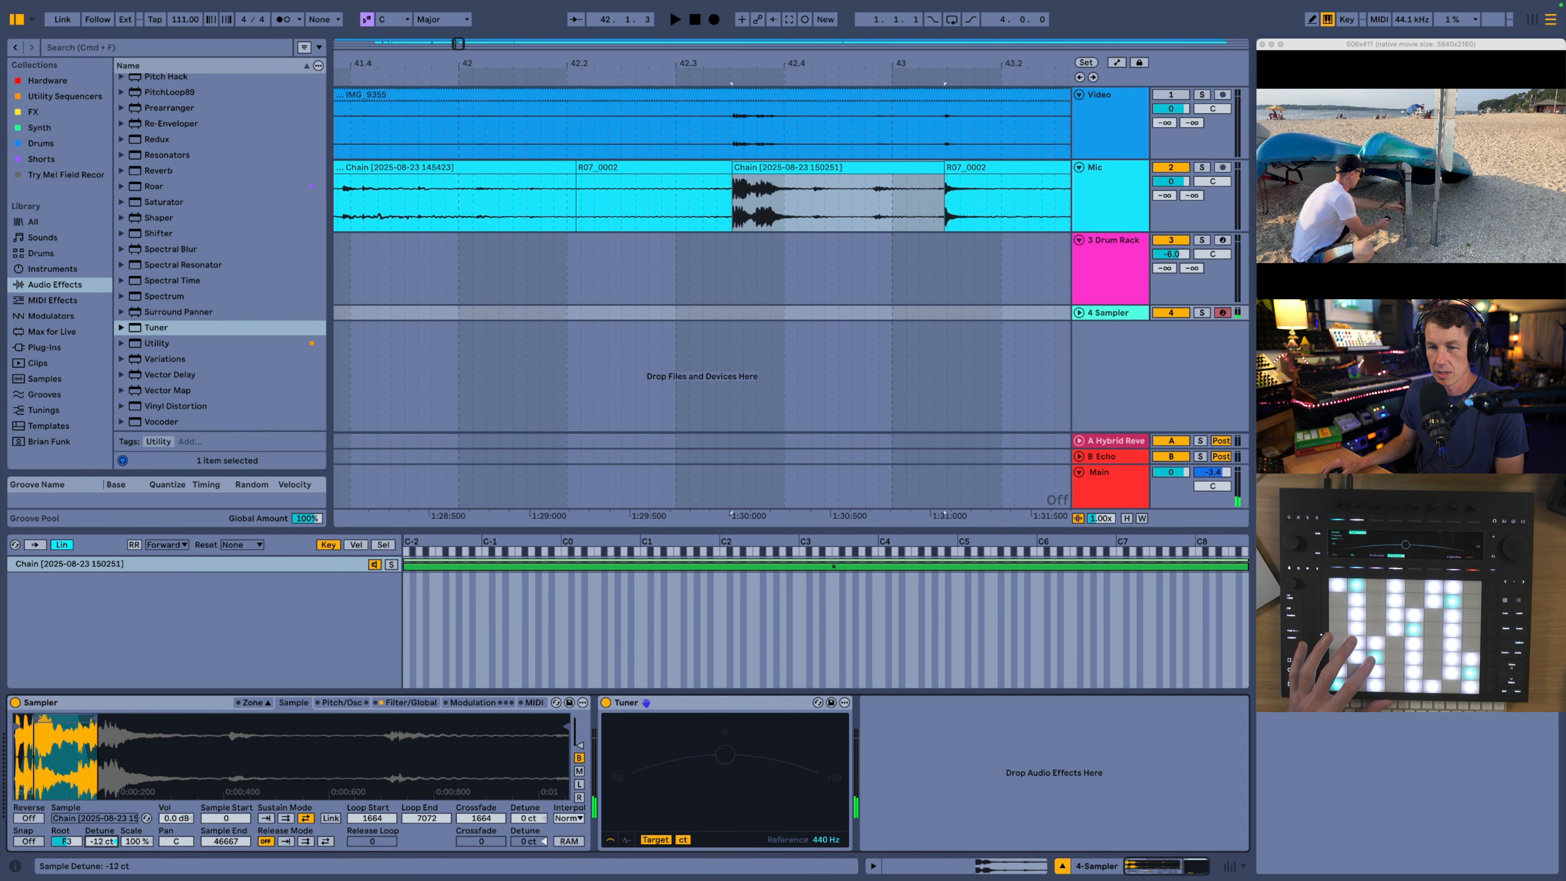
left_click_drag(109, 847, 110, 851)
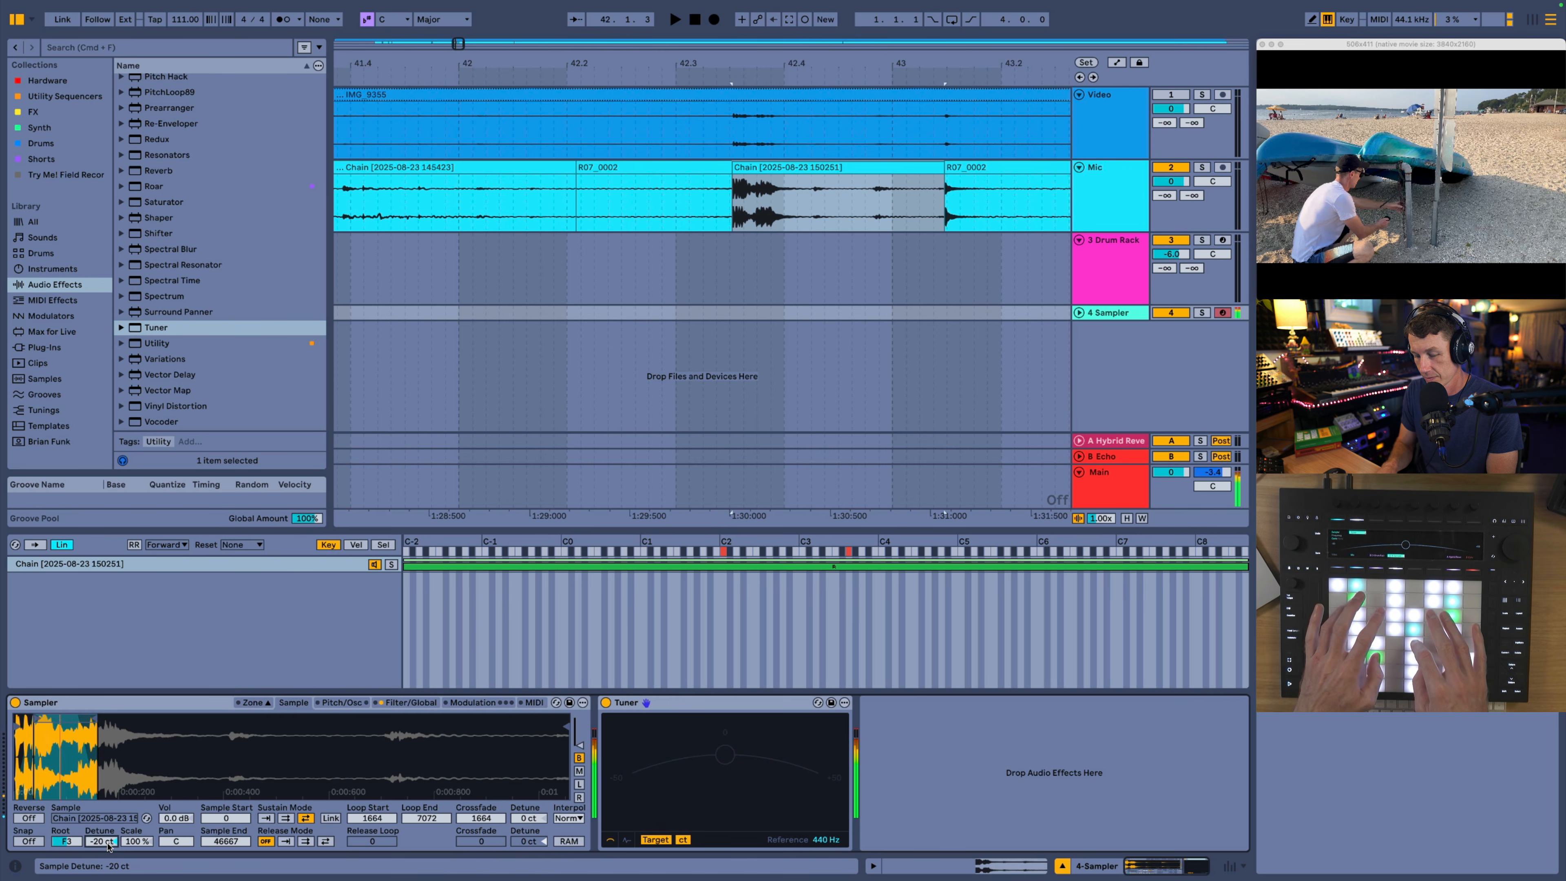
Step: Soften Sampler's volume envelope with a 587 ms attack and a 2.29 s release
left_click(409, 702)
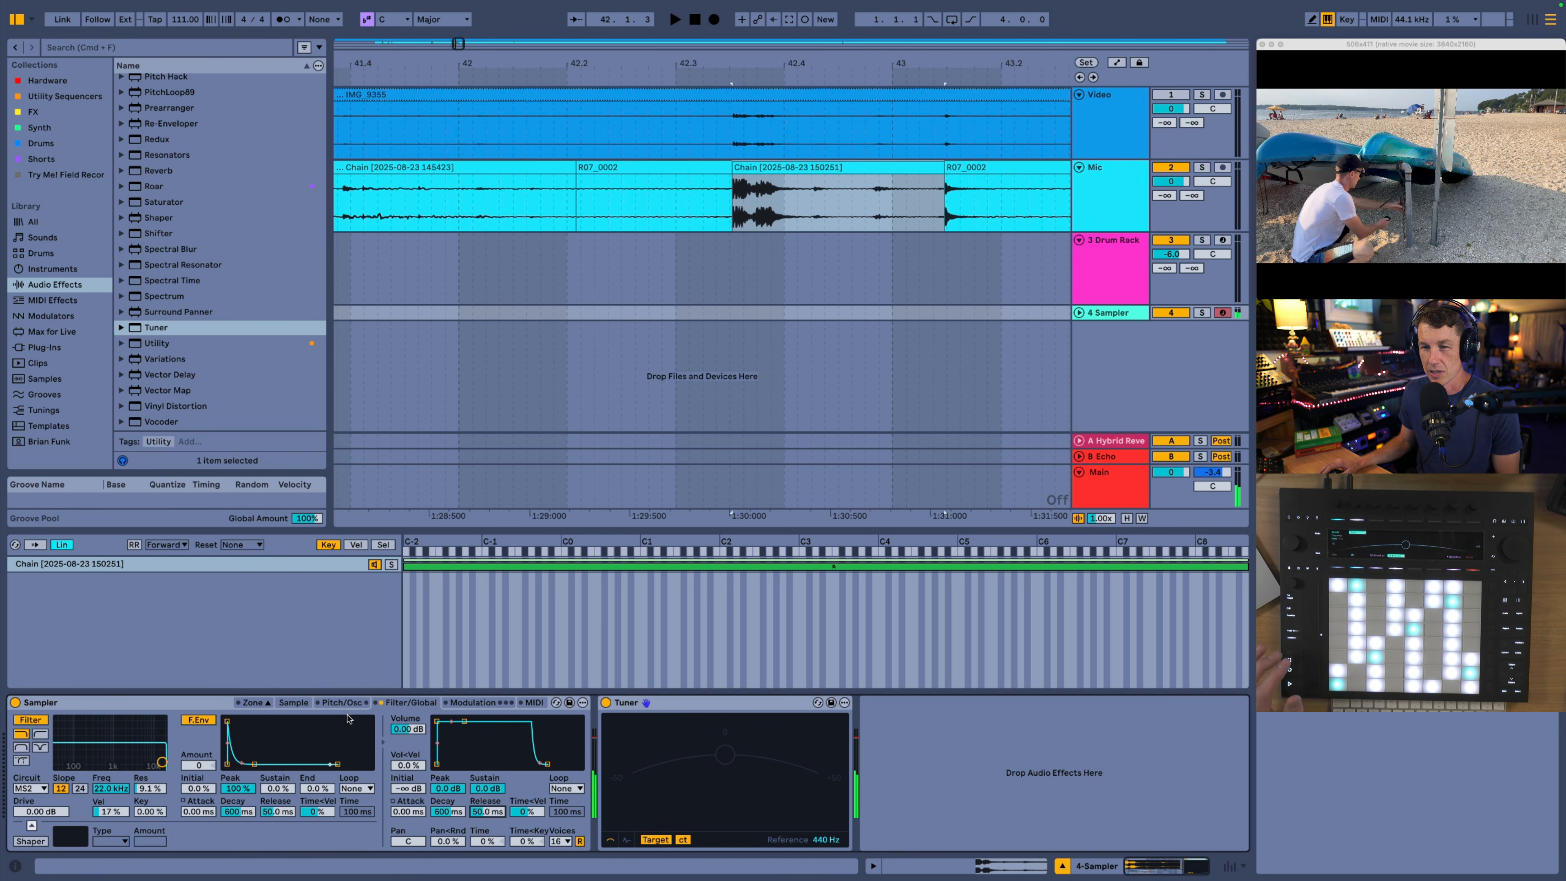
left_click_drag(409, 812, 409, 778)
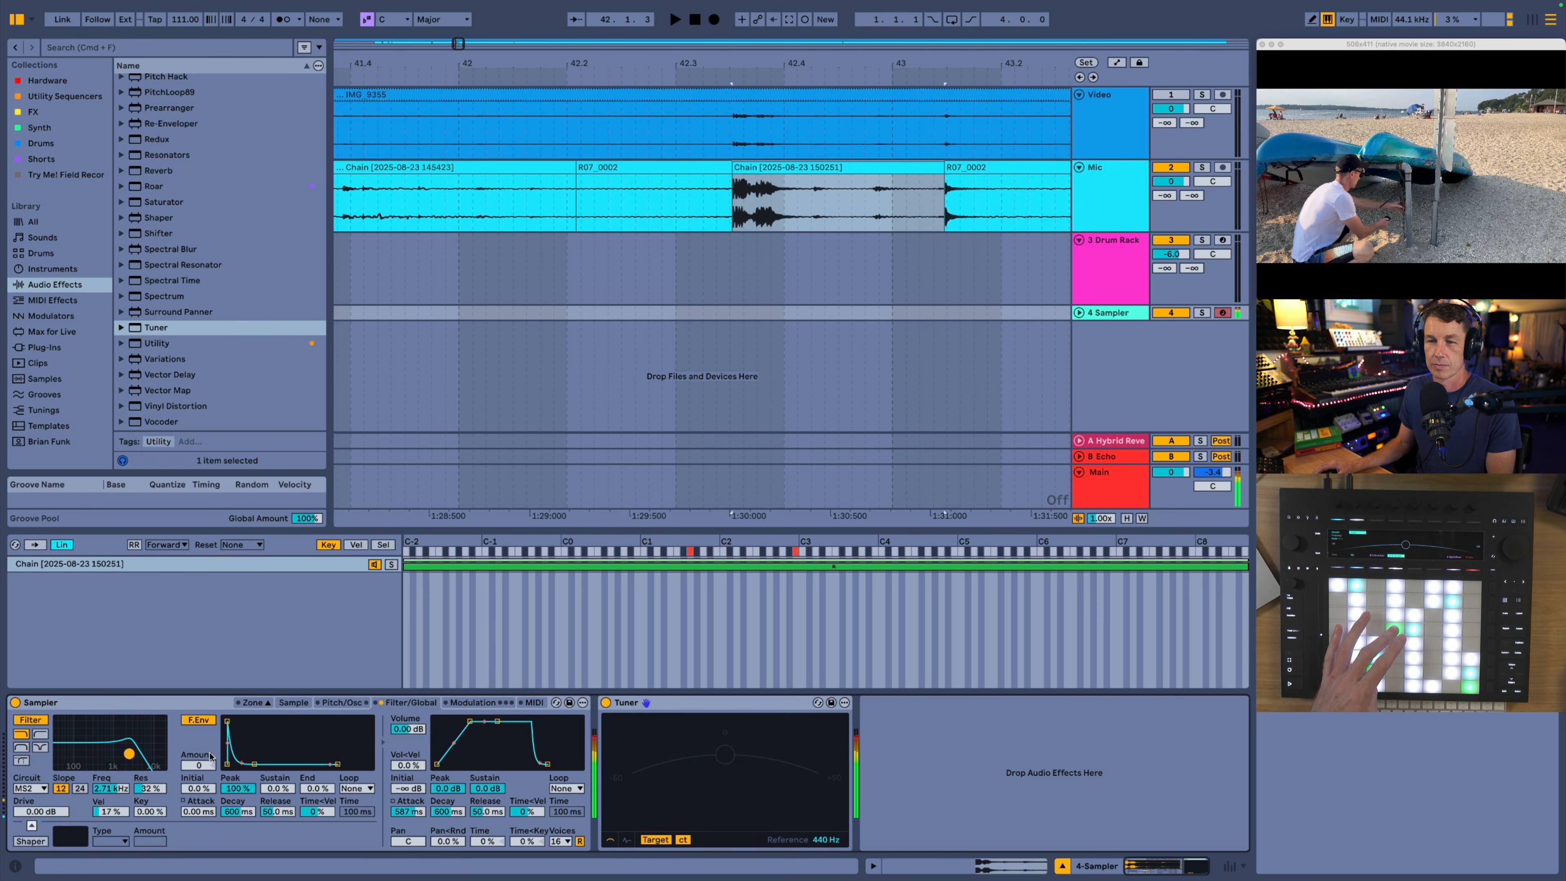
left_click_drag(480, 812, 479, 759)
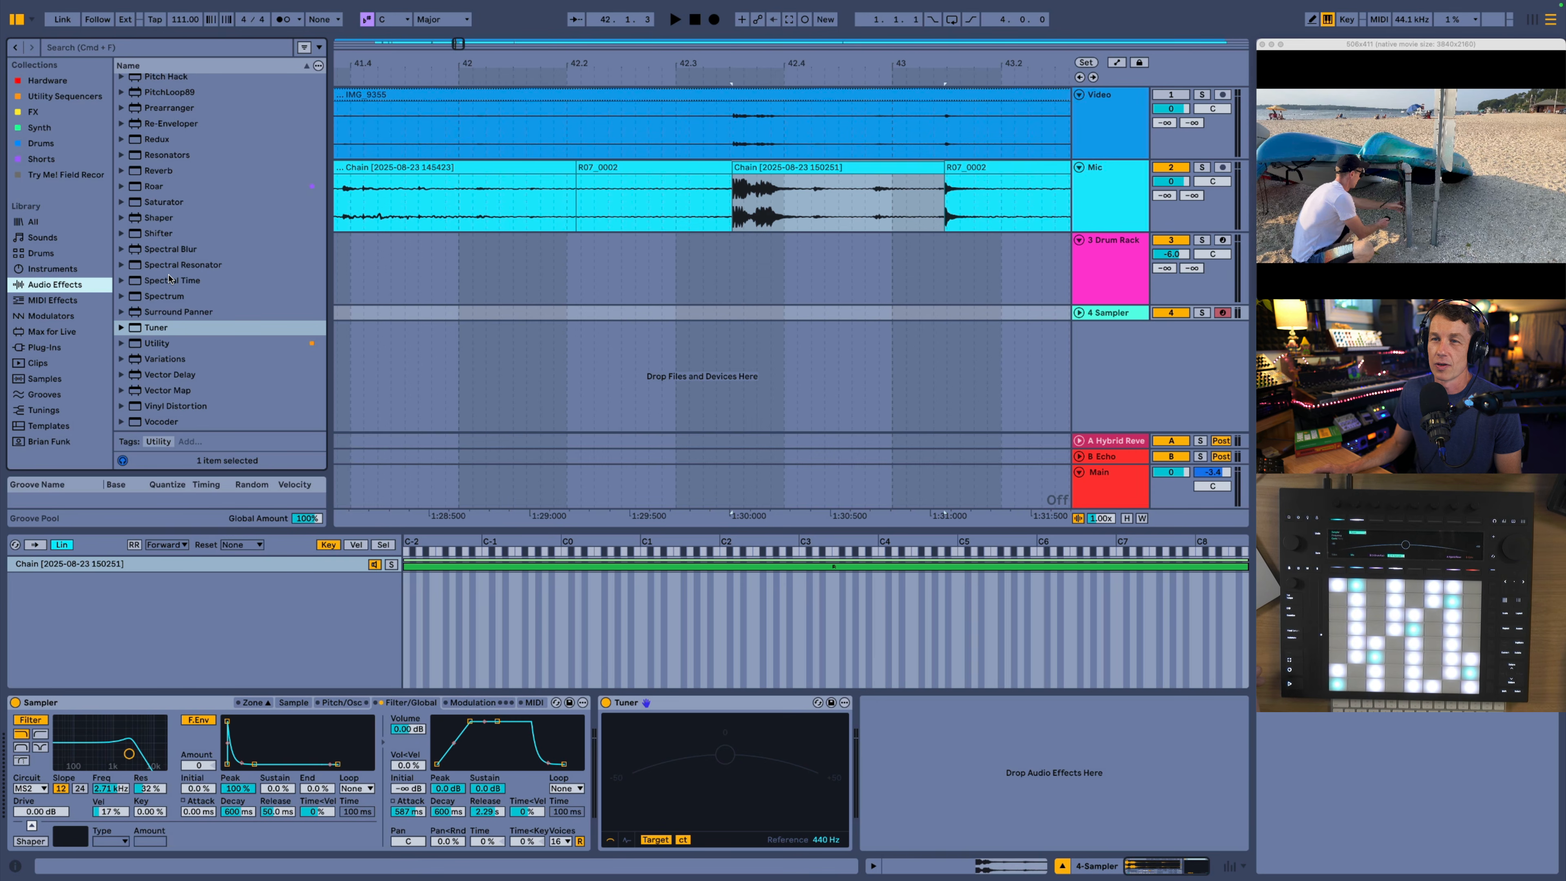
Step: Add a Delay effect to the Sampler track, between Sampler and Tuner
scroll(170, 279, "up", 5)
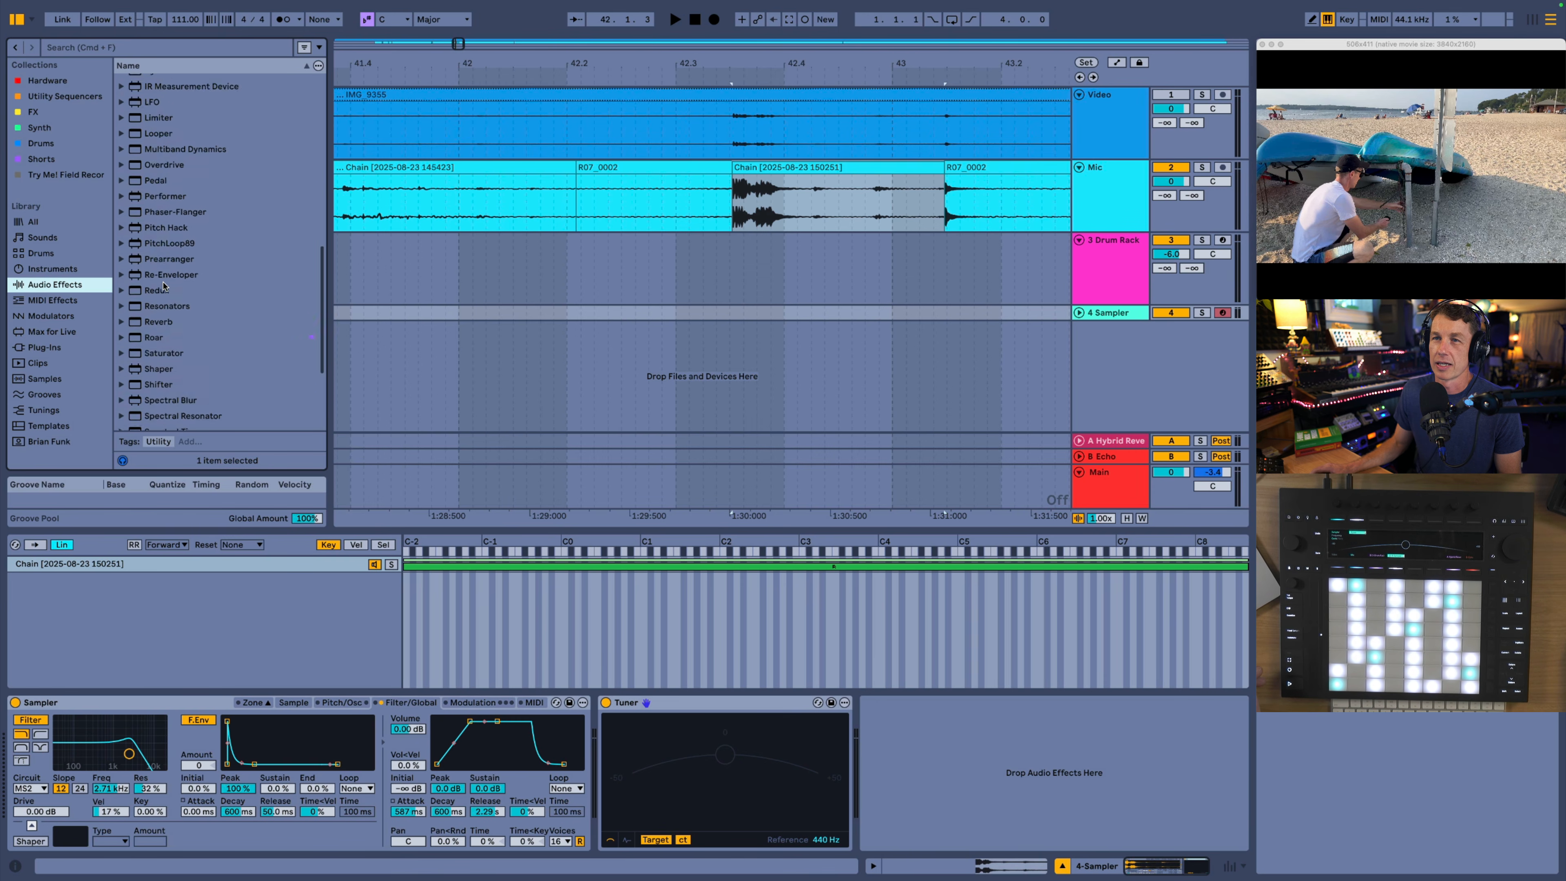
scroll(163, 286, "down", 4)
scroll(165, 320, "up", 20)
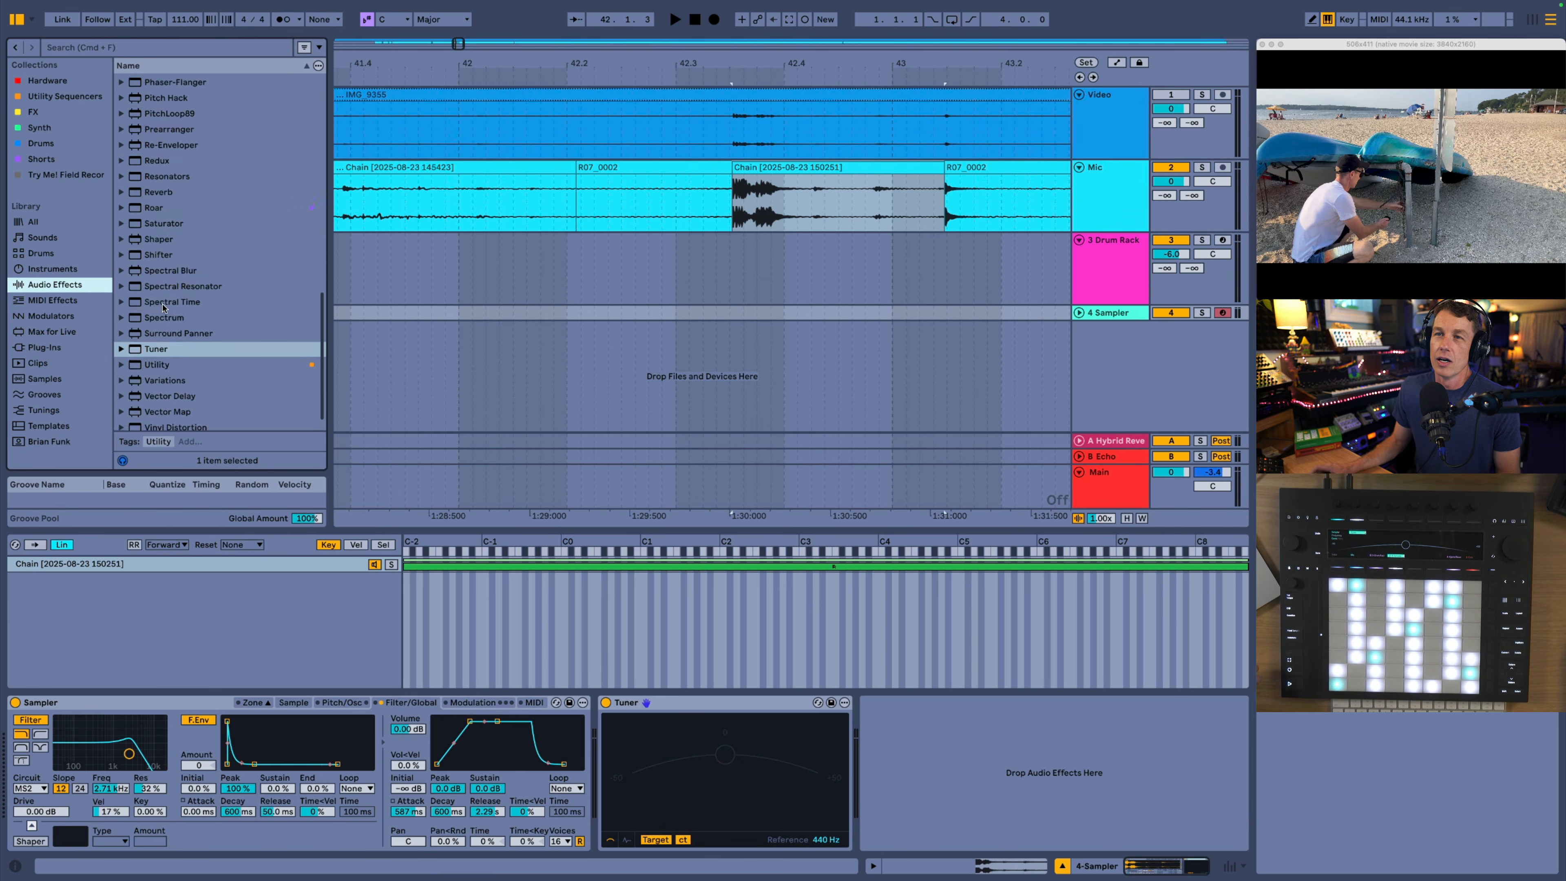
left_click_drag(155, 331, 592, 705)
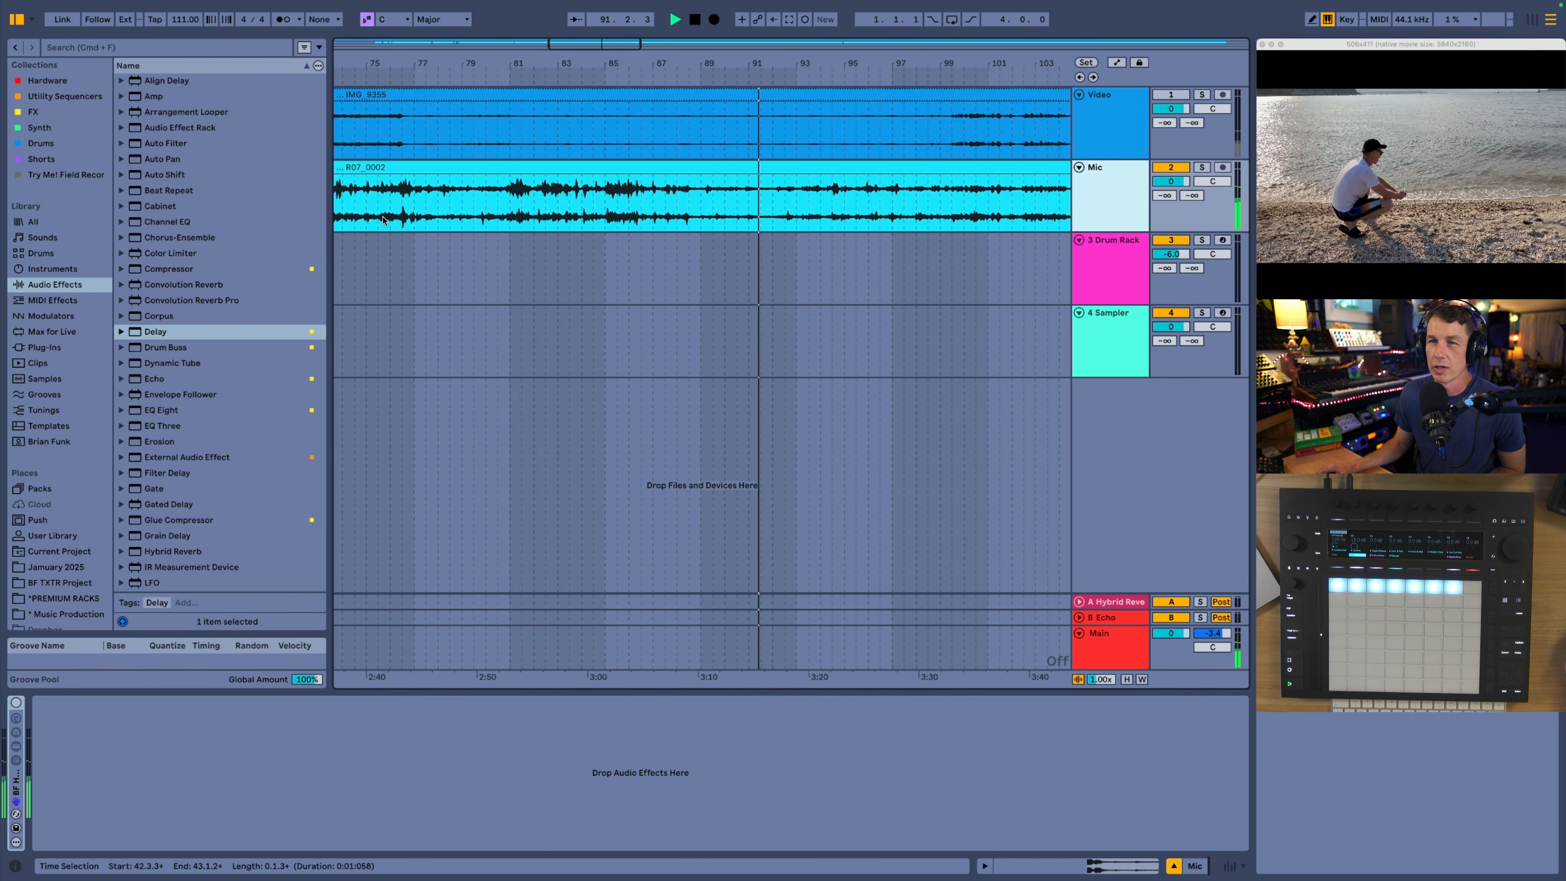
Step: Add EQ Eight to the Mic track and enable band 1 as a low cut at about 203 Hz with Q 0.26
left_click(158, 412)
left_click_drag(138, 701, 140, 741)
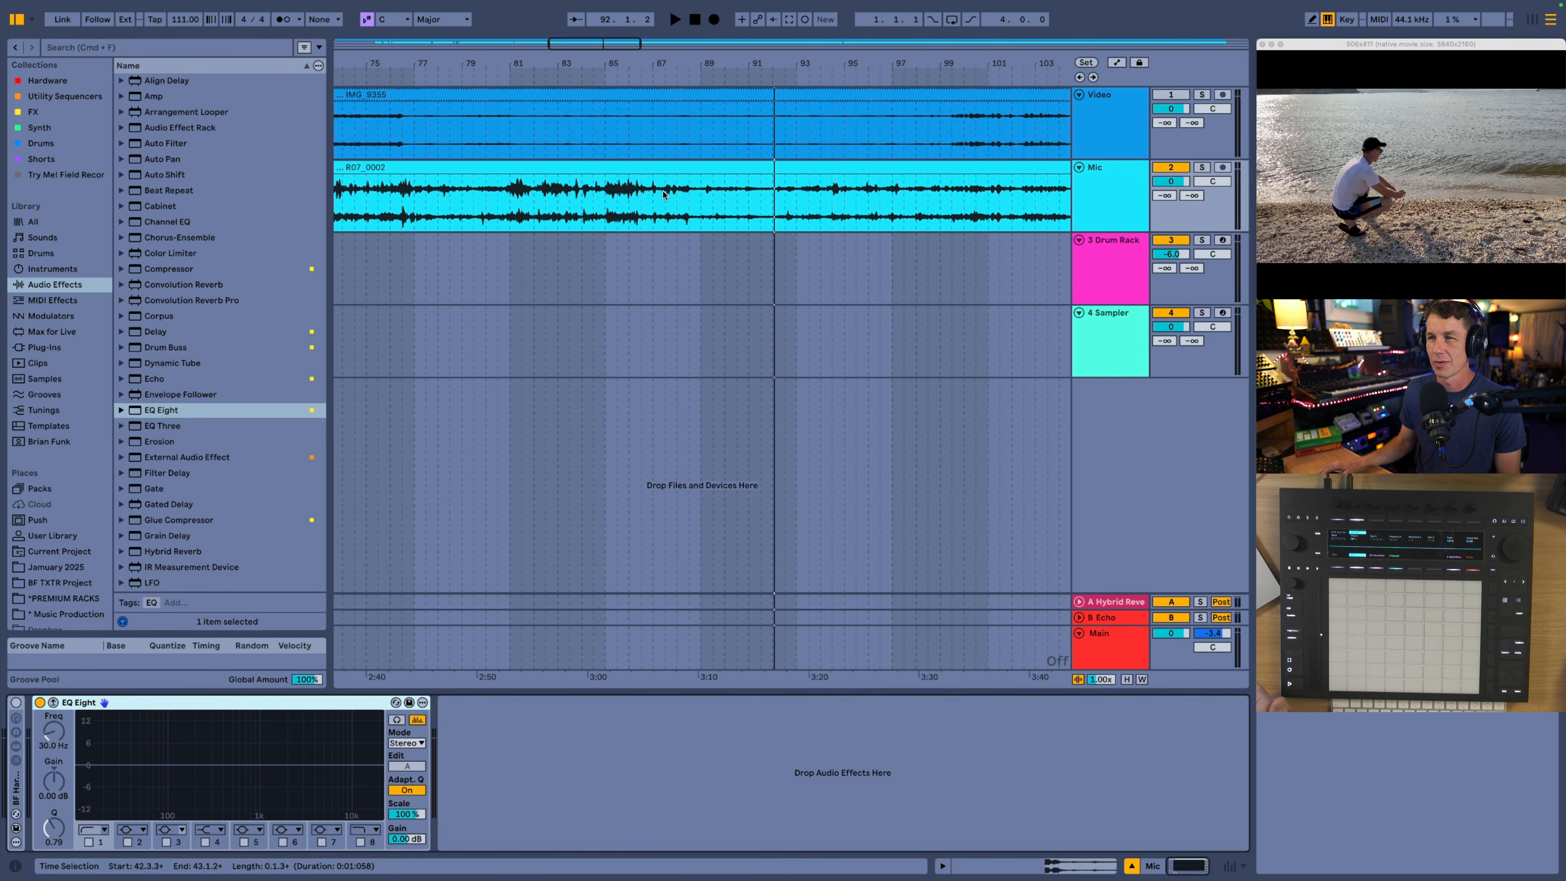
left_click(713, 77)
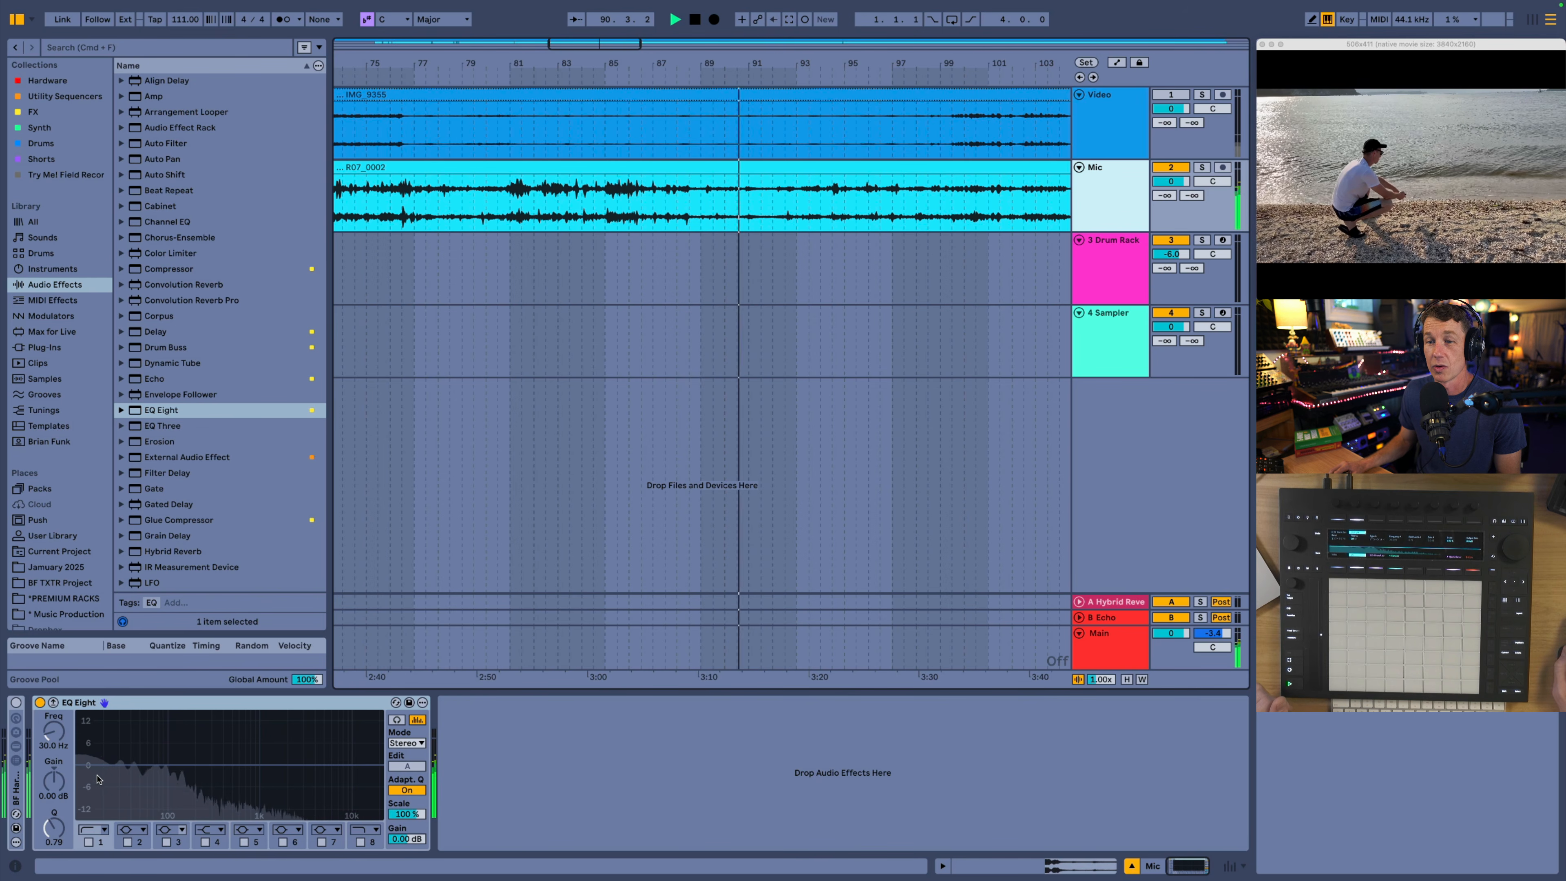
left_click(89, 842)
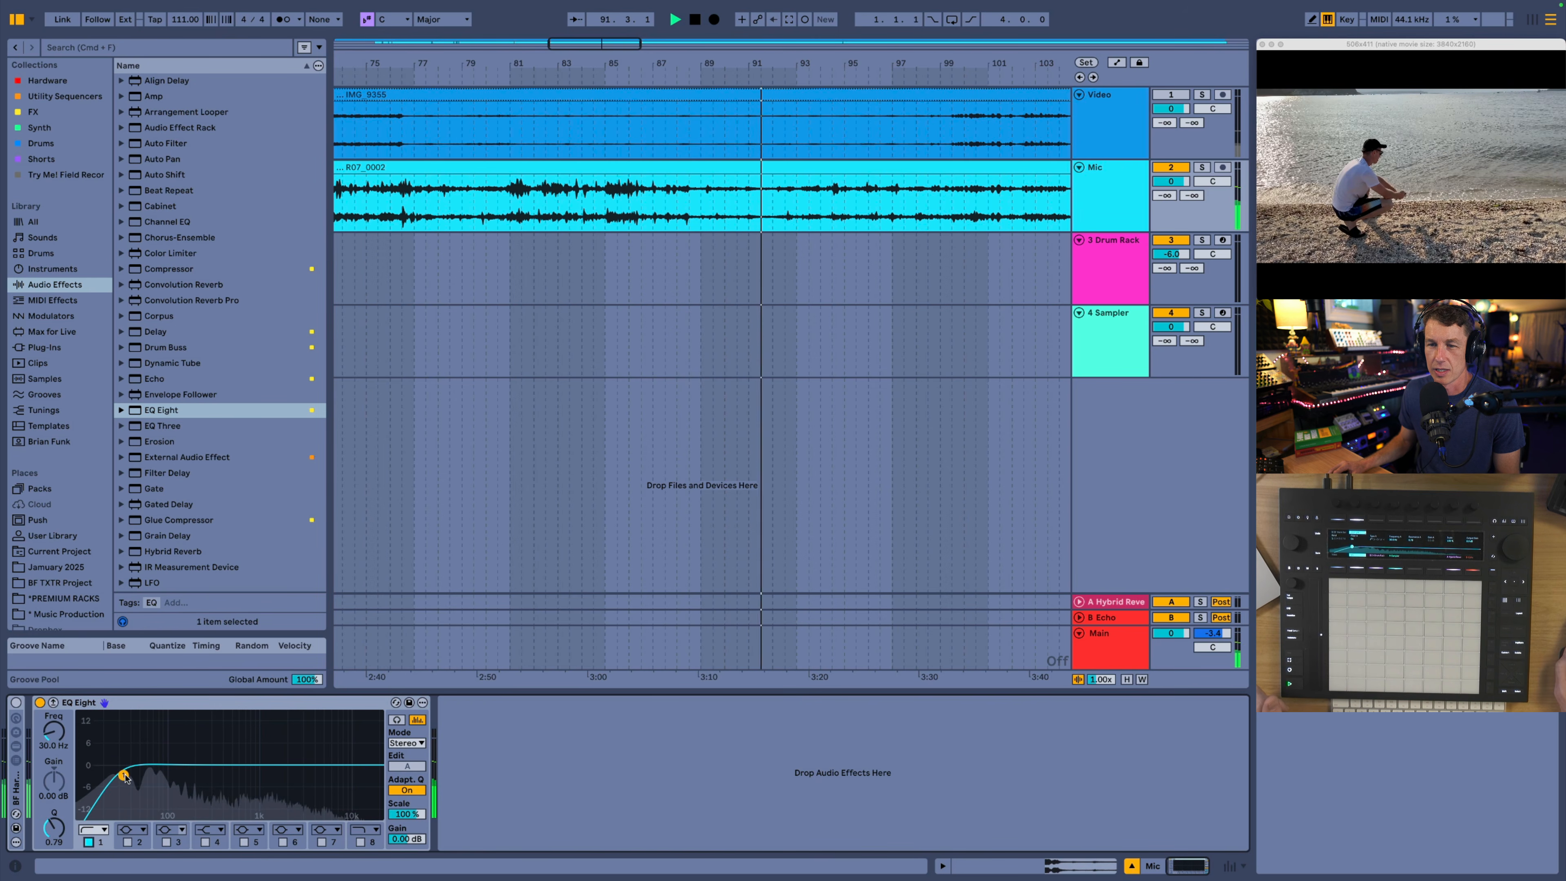
left_click_drag(122, 775, 198, 797)
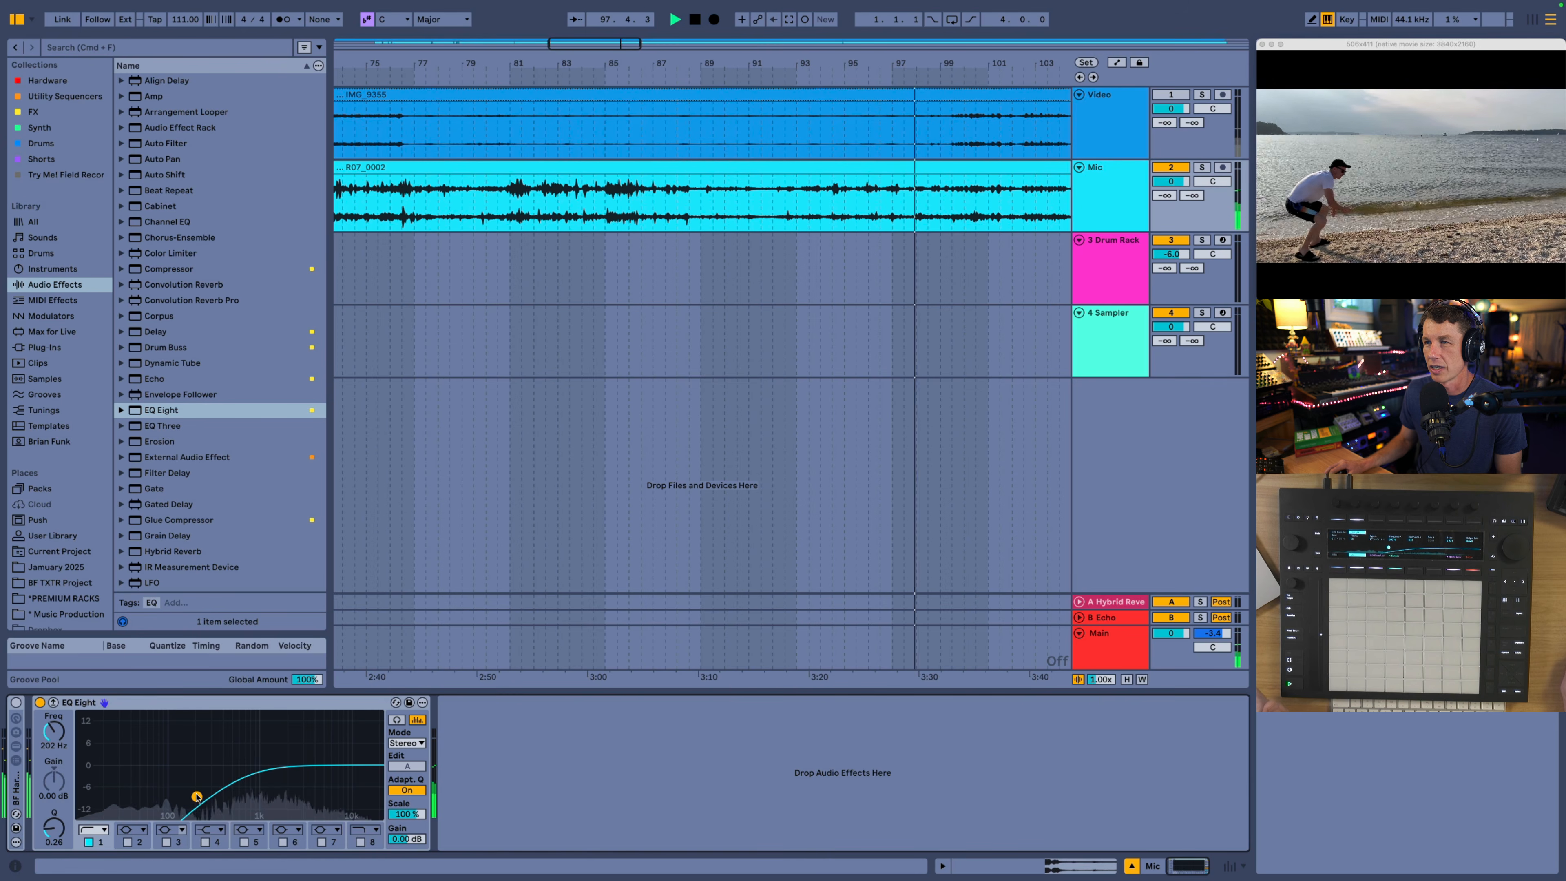
Step: Audition the water recording on the Mic track and isolate 86.3.1 to 97.4.3 as a clip named Water
left_click(710, 86)
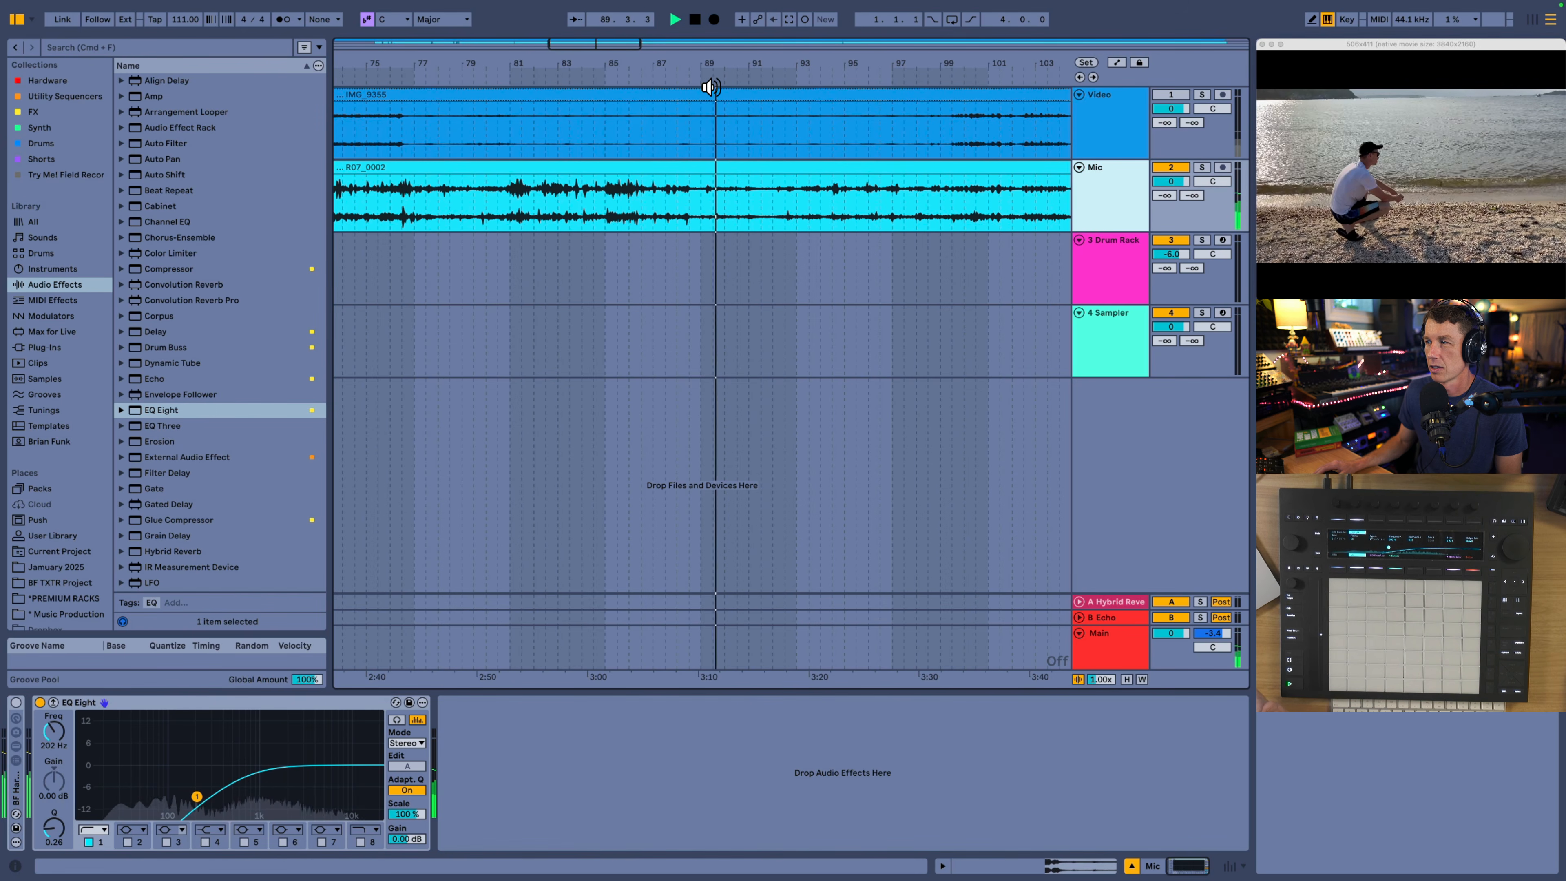
left_click(701, 81)
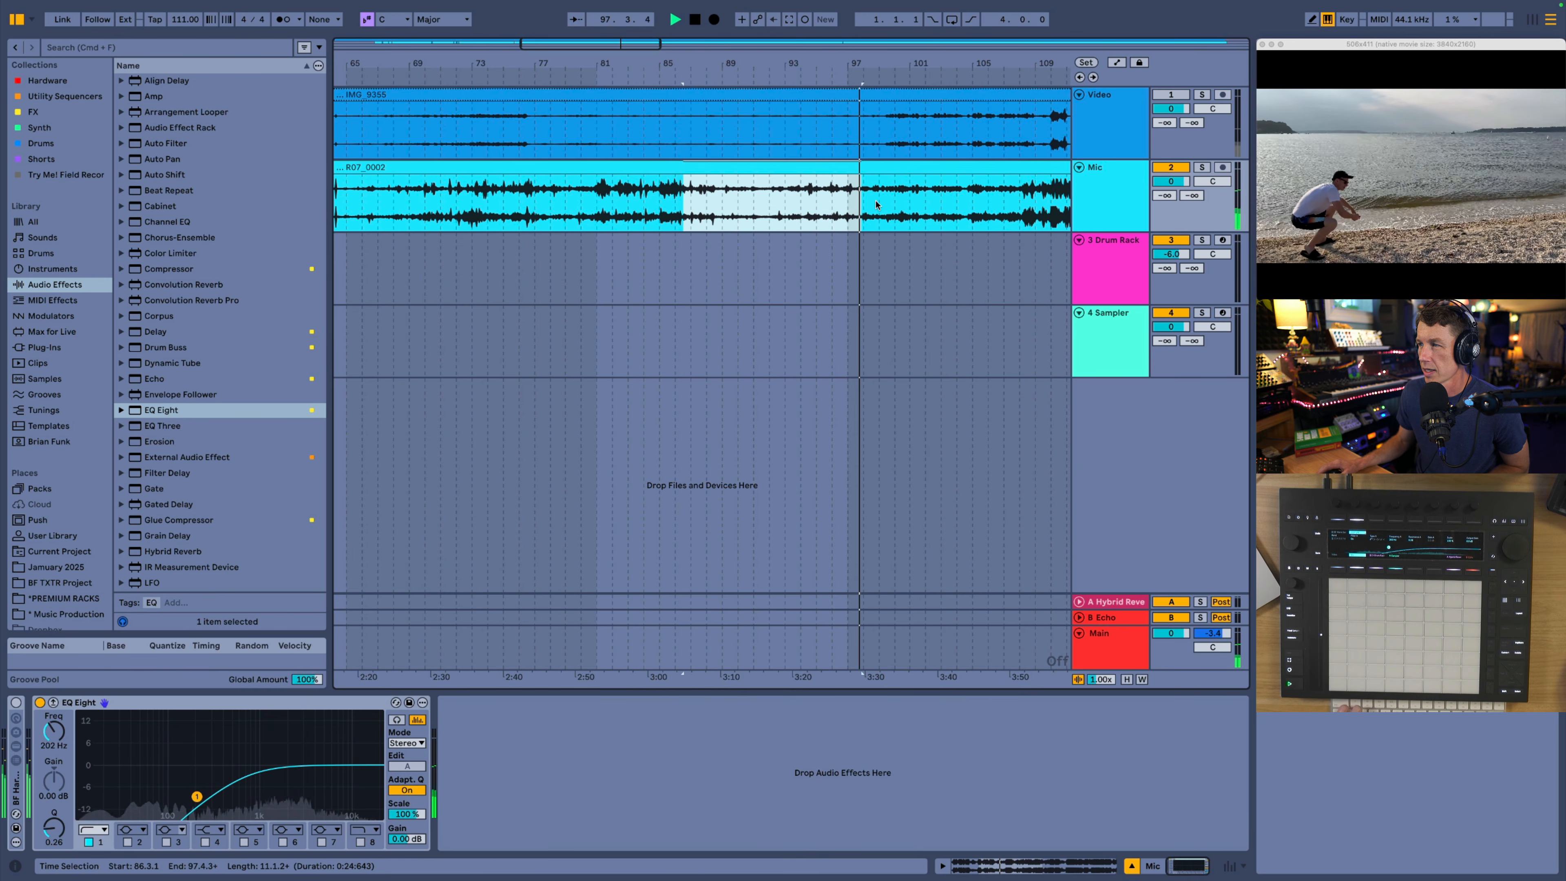
right_click(754, 174)
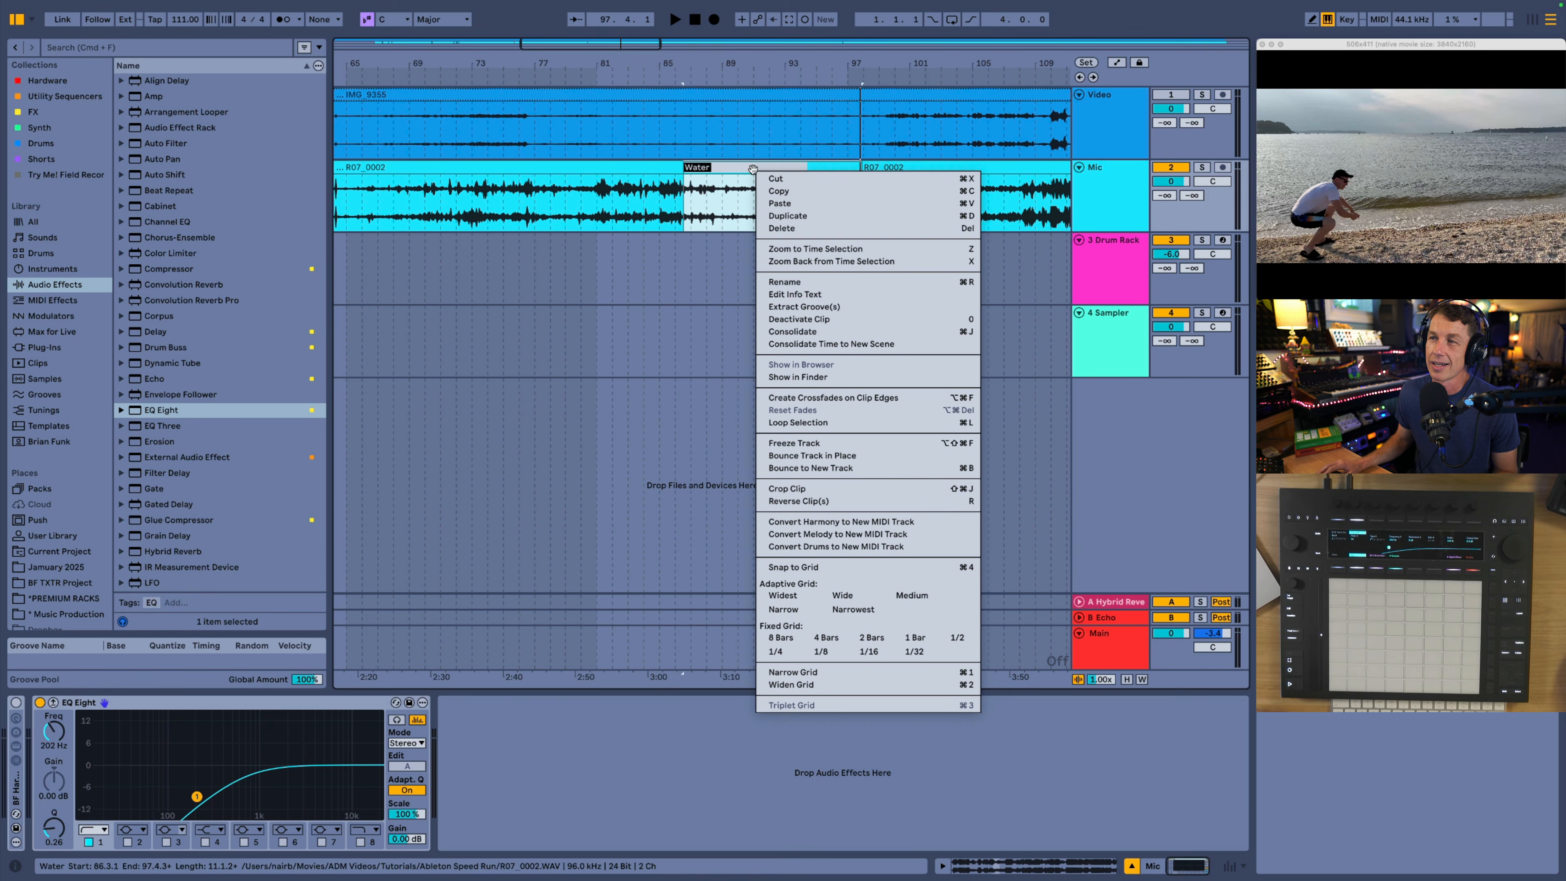
right_click(740, 172)
left_click(739, 171)
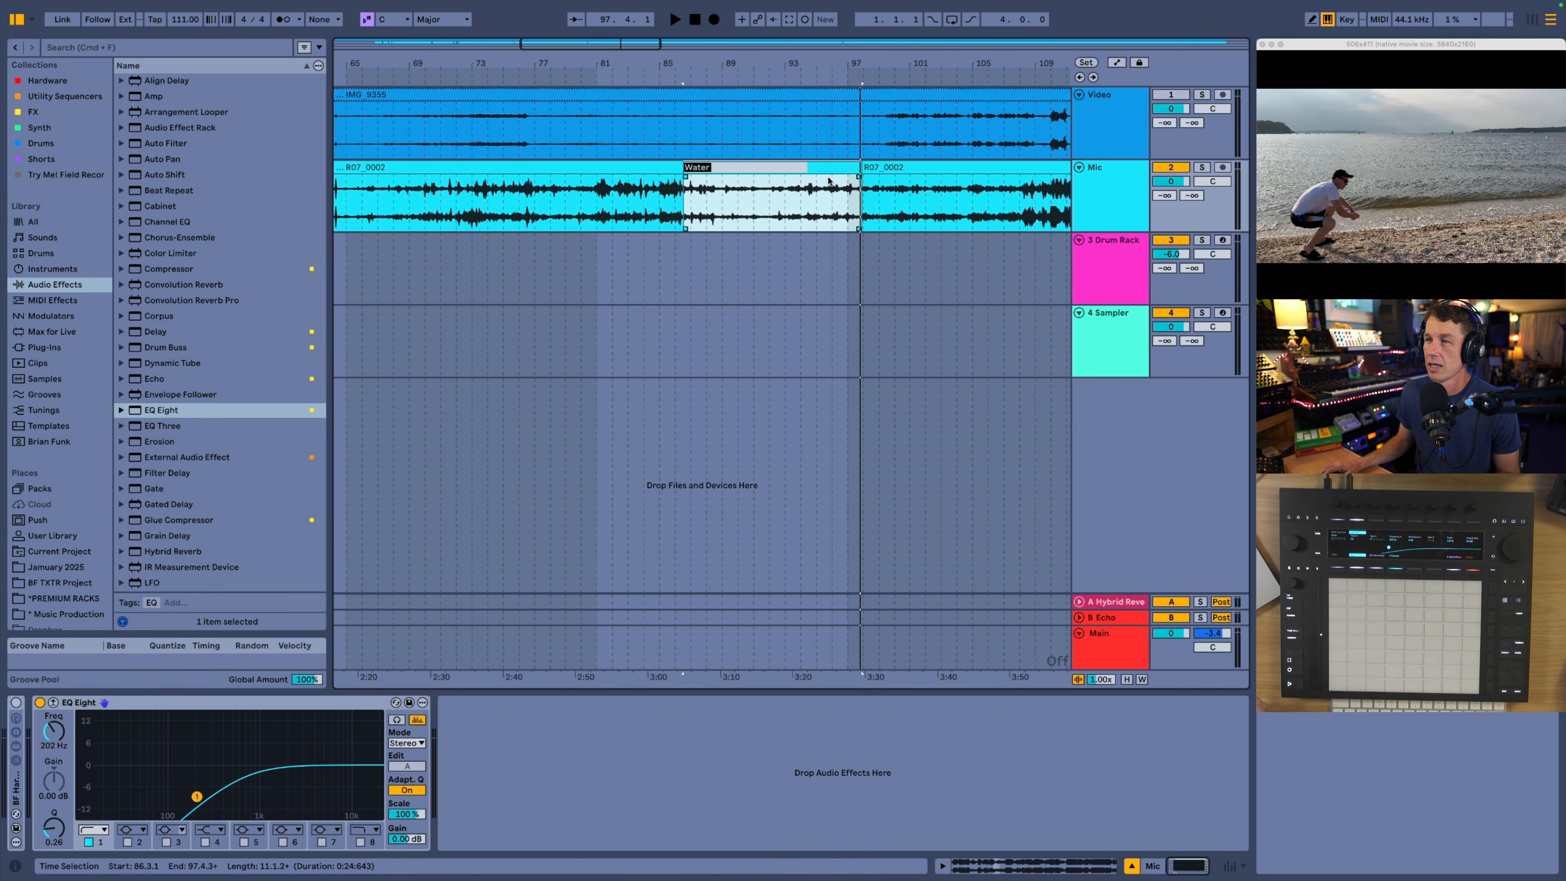
Step: Bounce the Water clip, including its EQ processing, to a new track
left_click(832, 192)
right_click(829, 169)
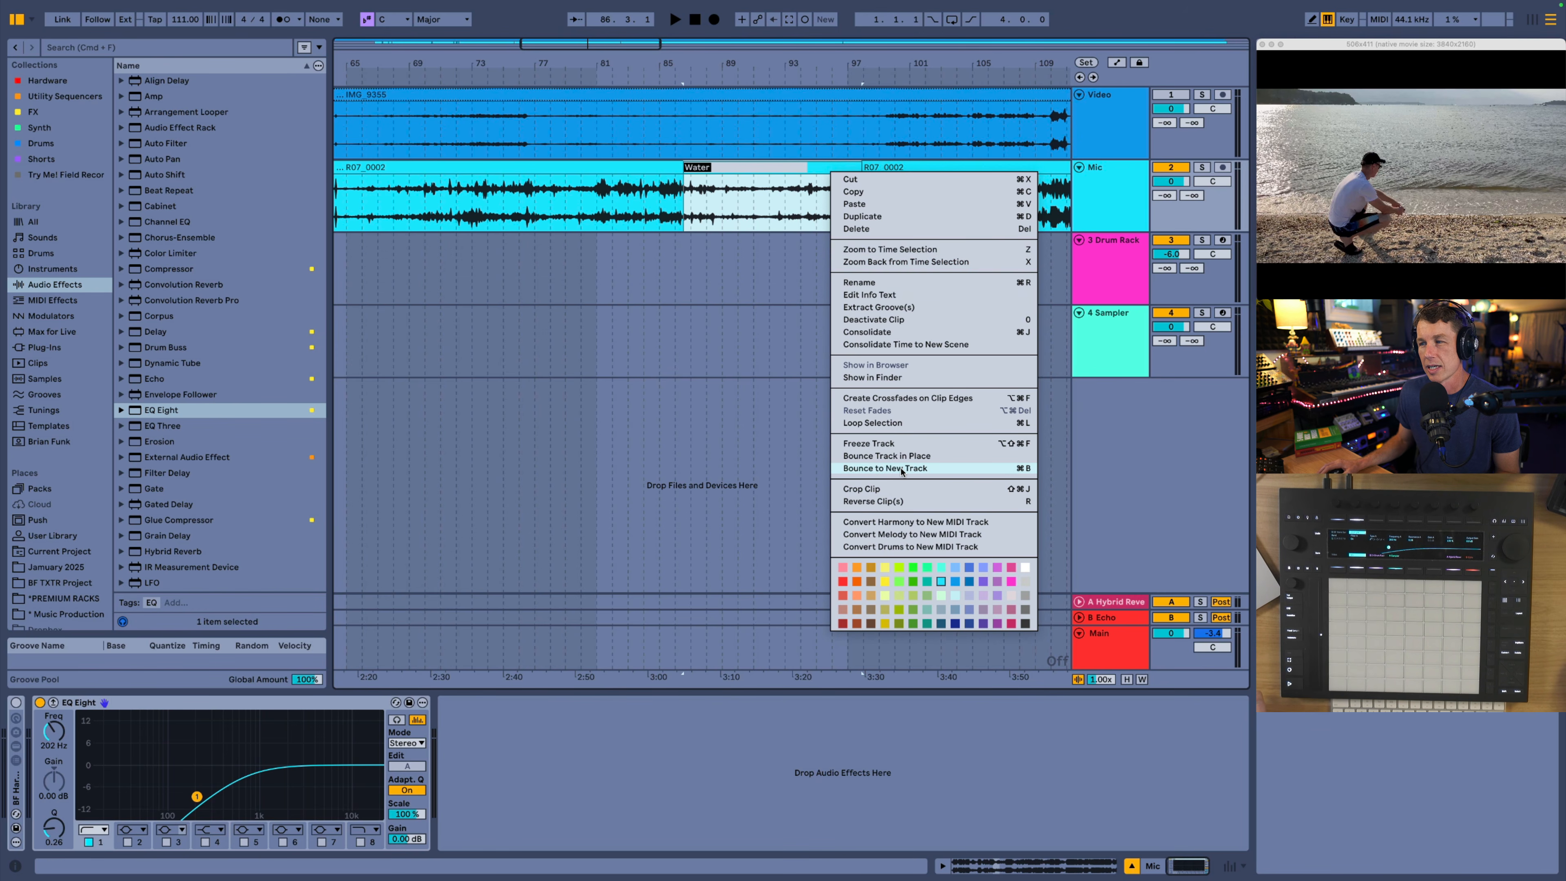
left_click(757, 252)
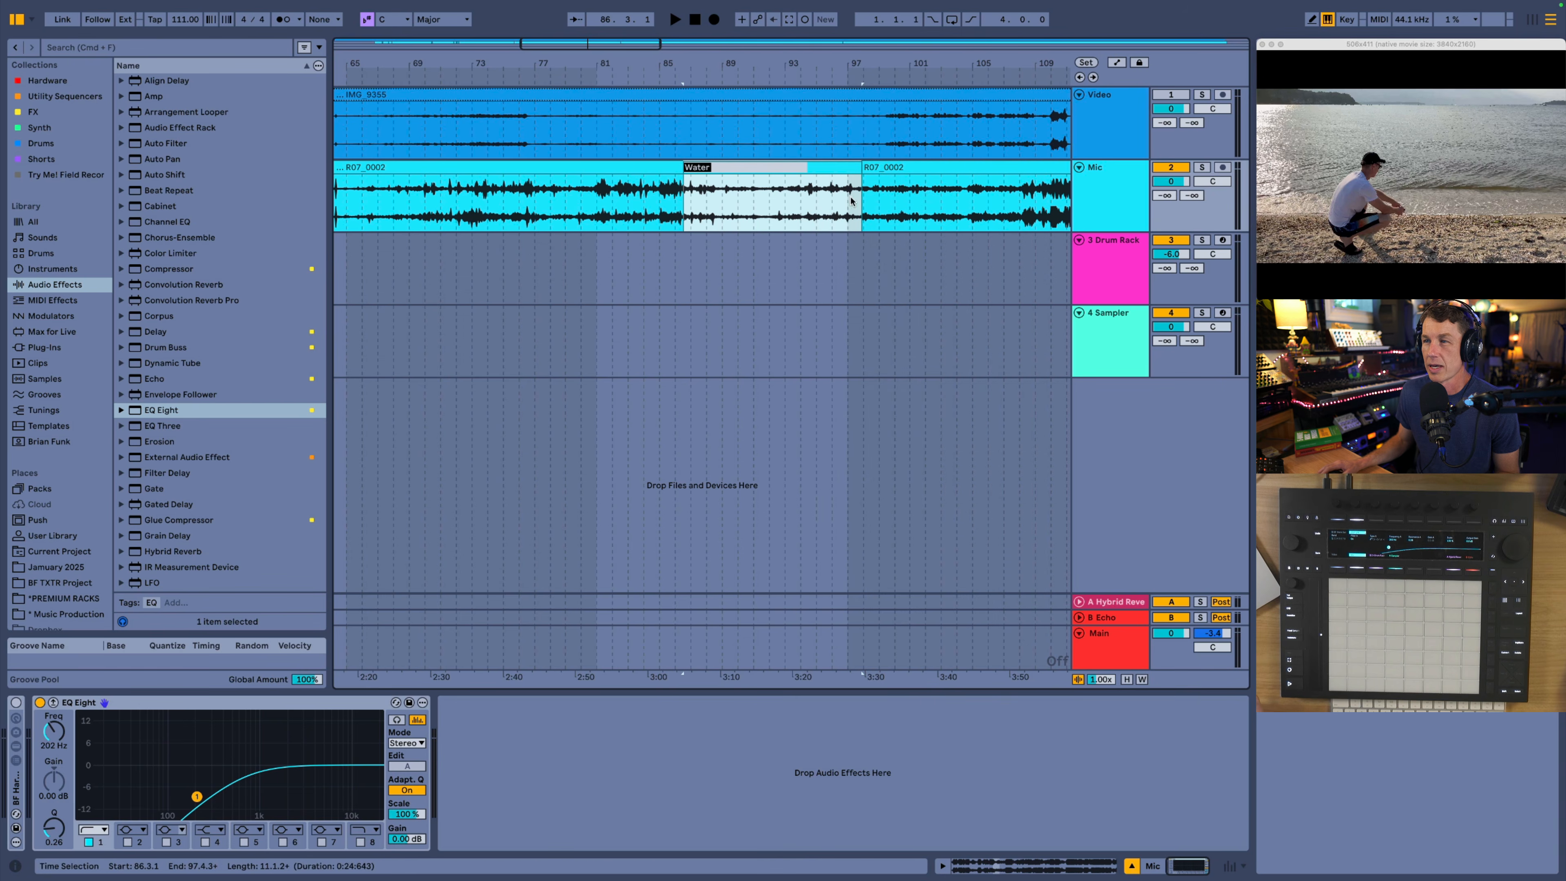
left_click(755, 252)
left_click(768, 177)
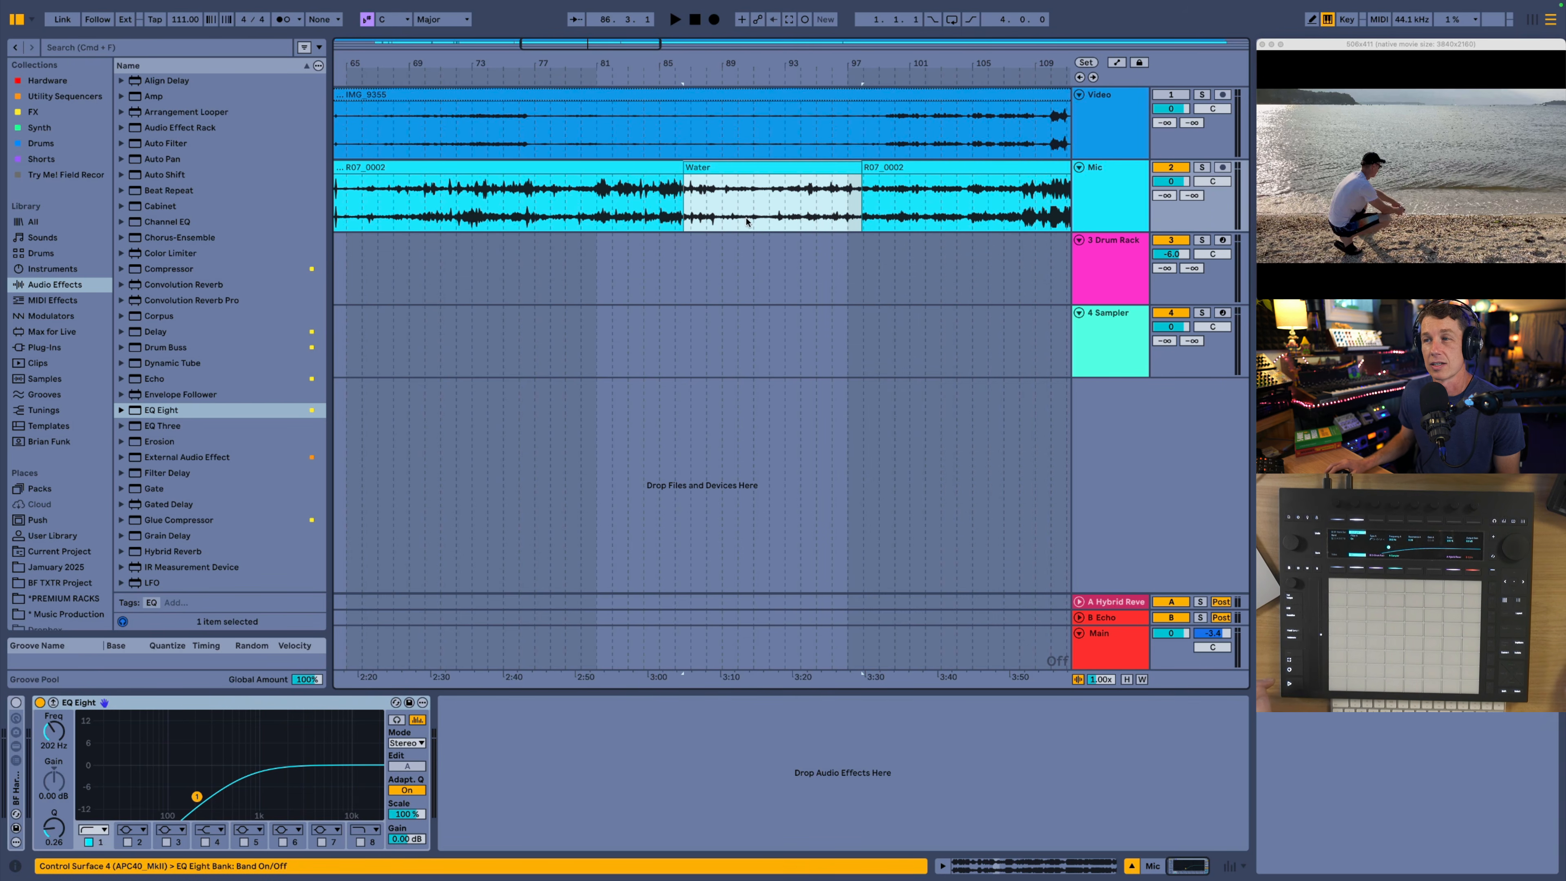
right_click(754, 166)
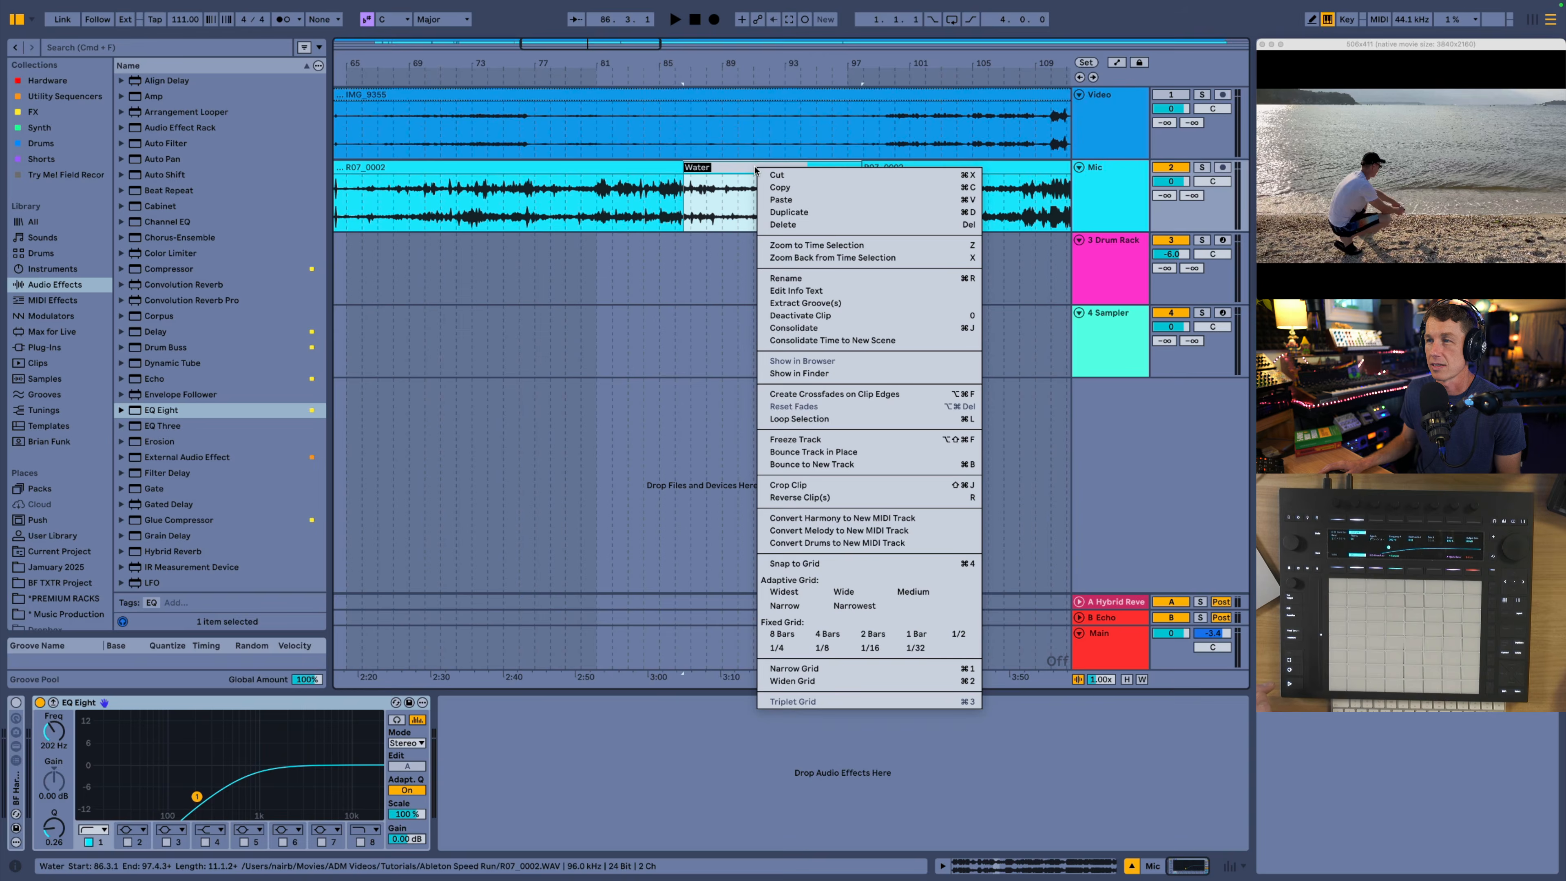
left_click(826, 465)
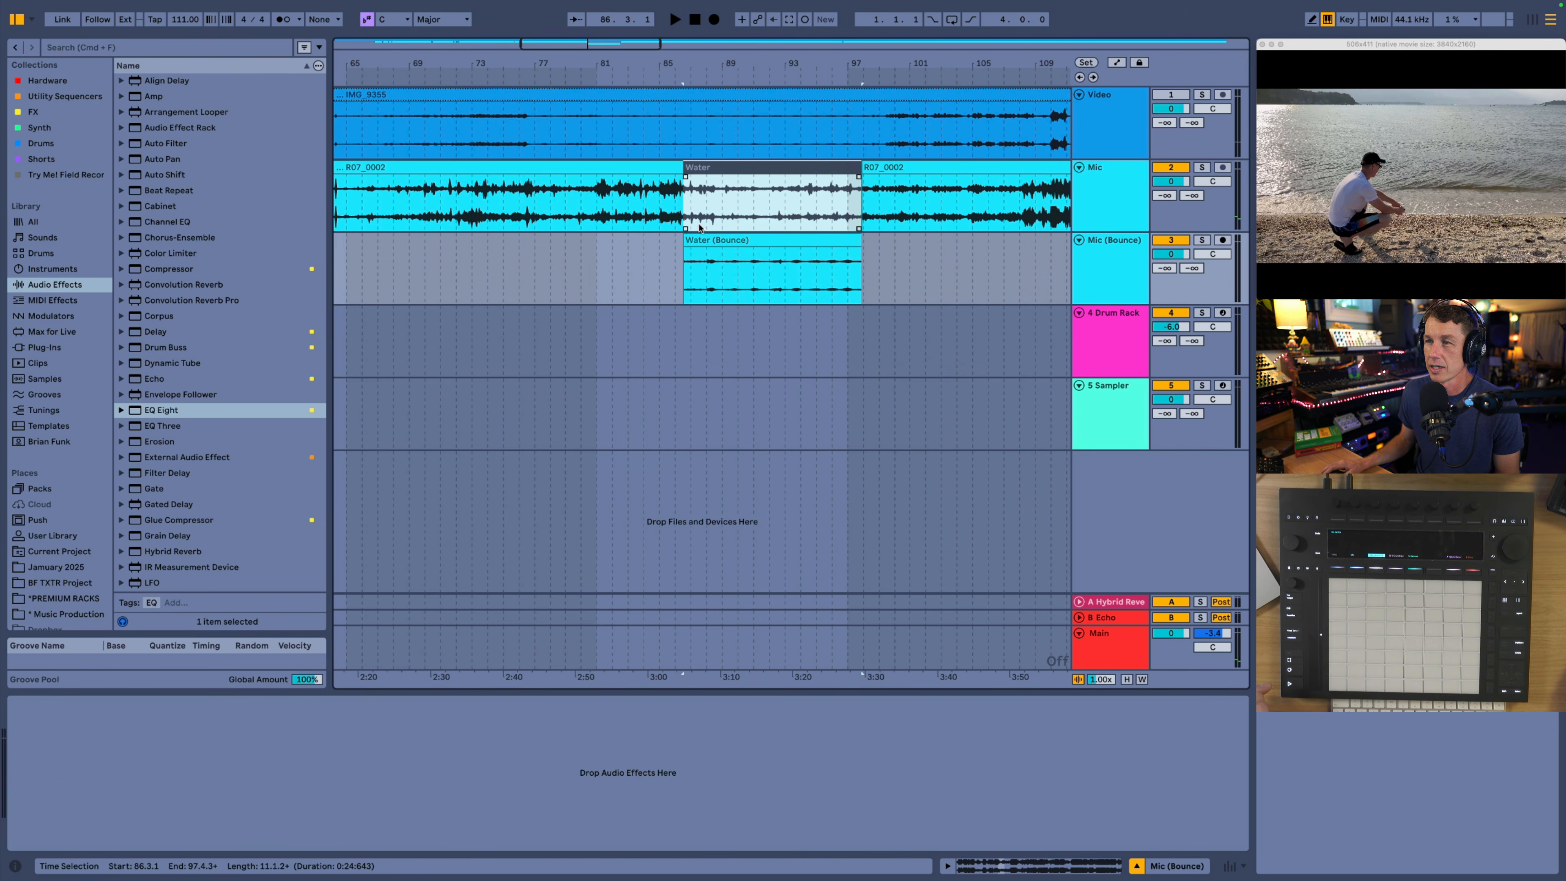
Step: Check the Mic (Bounce) track's device chain and bypass EQ Eight on the original Mic track
left_click(709, 240)
double_click(1121, 266)
left_click(1122, 267)
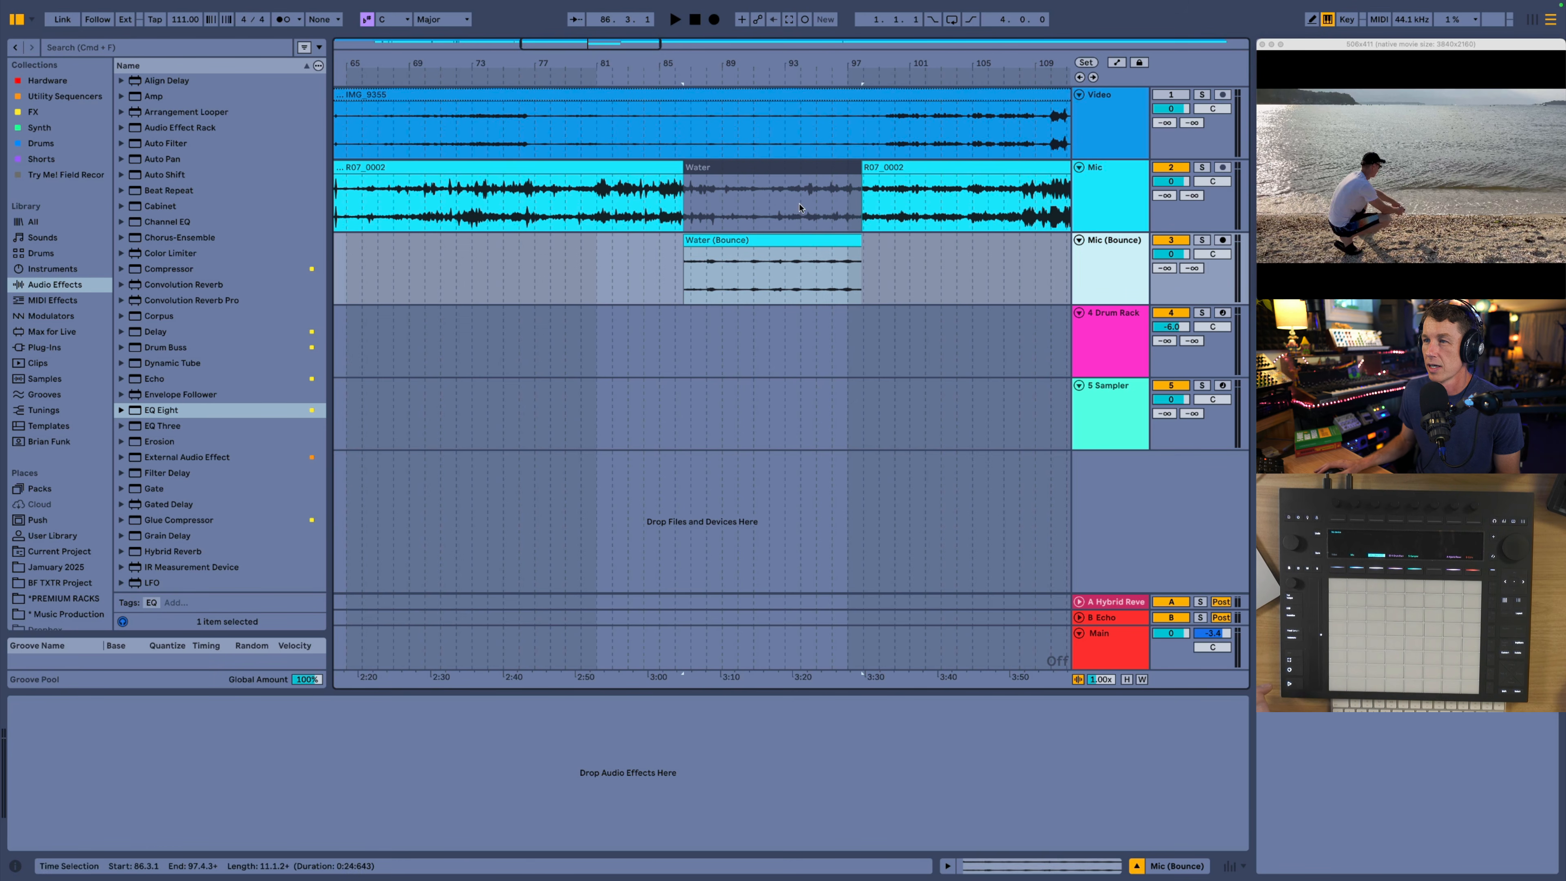
left_click(802, 170)
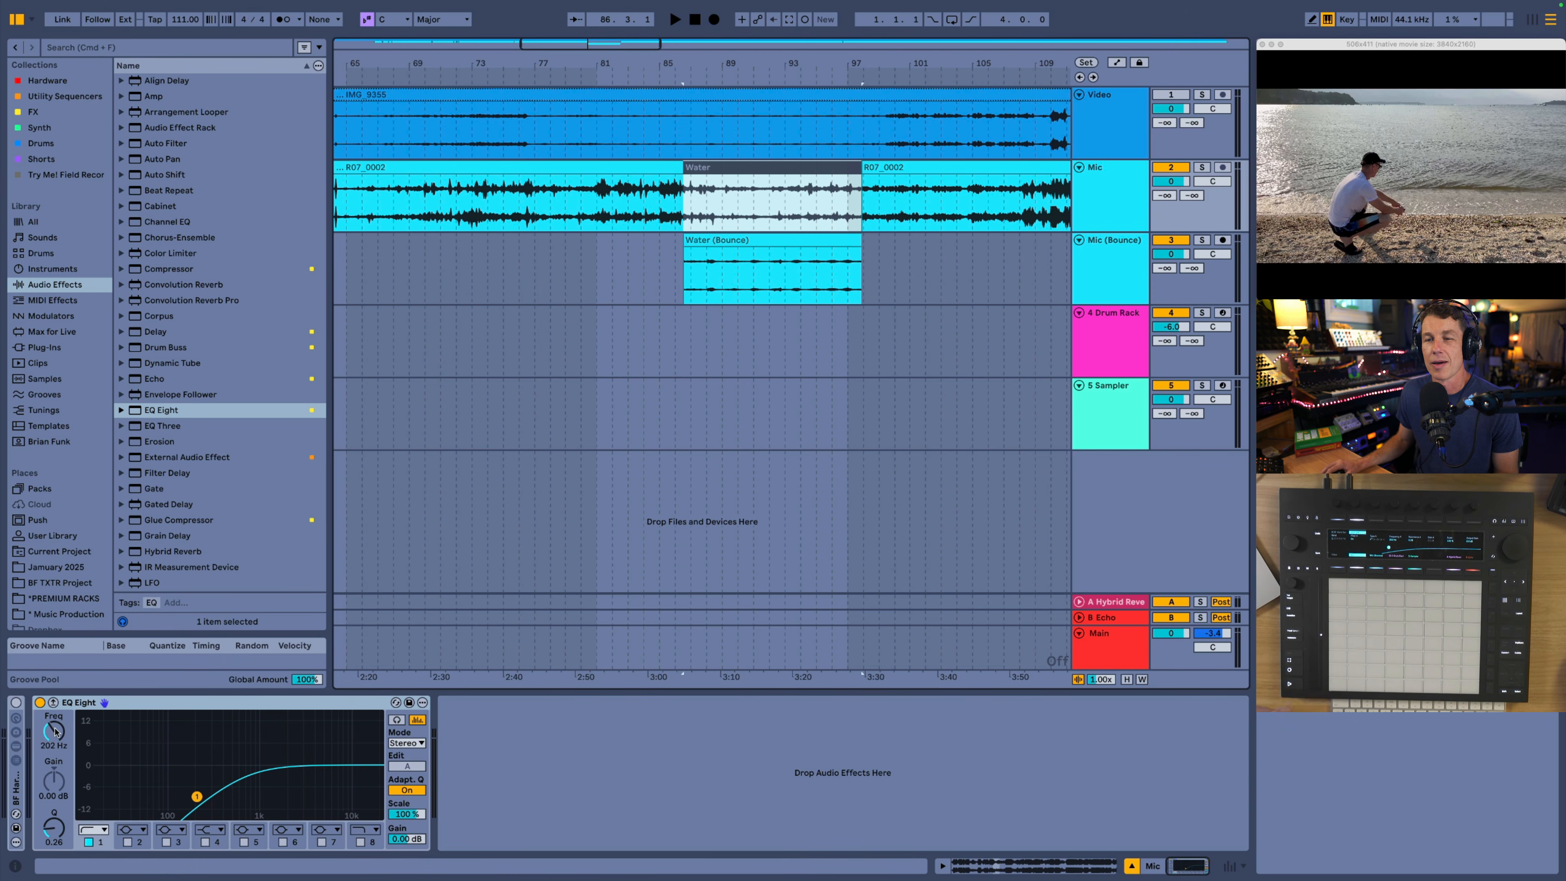
left_click(39, 702)
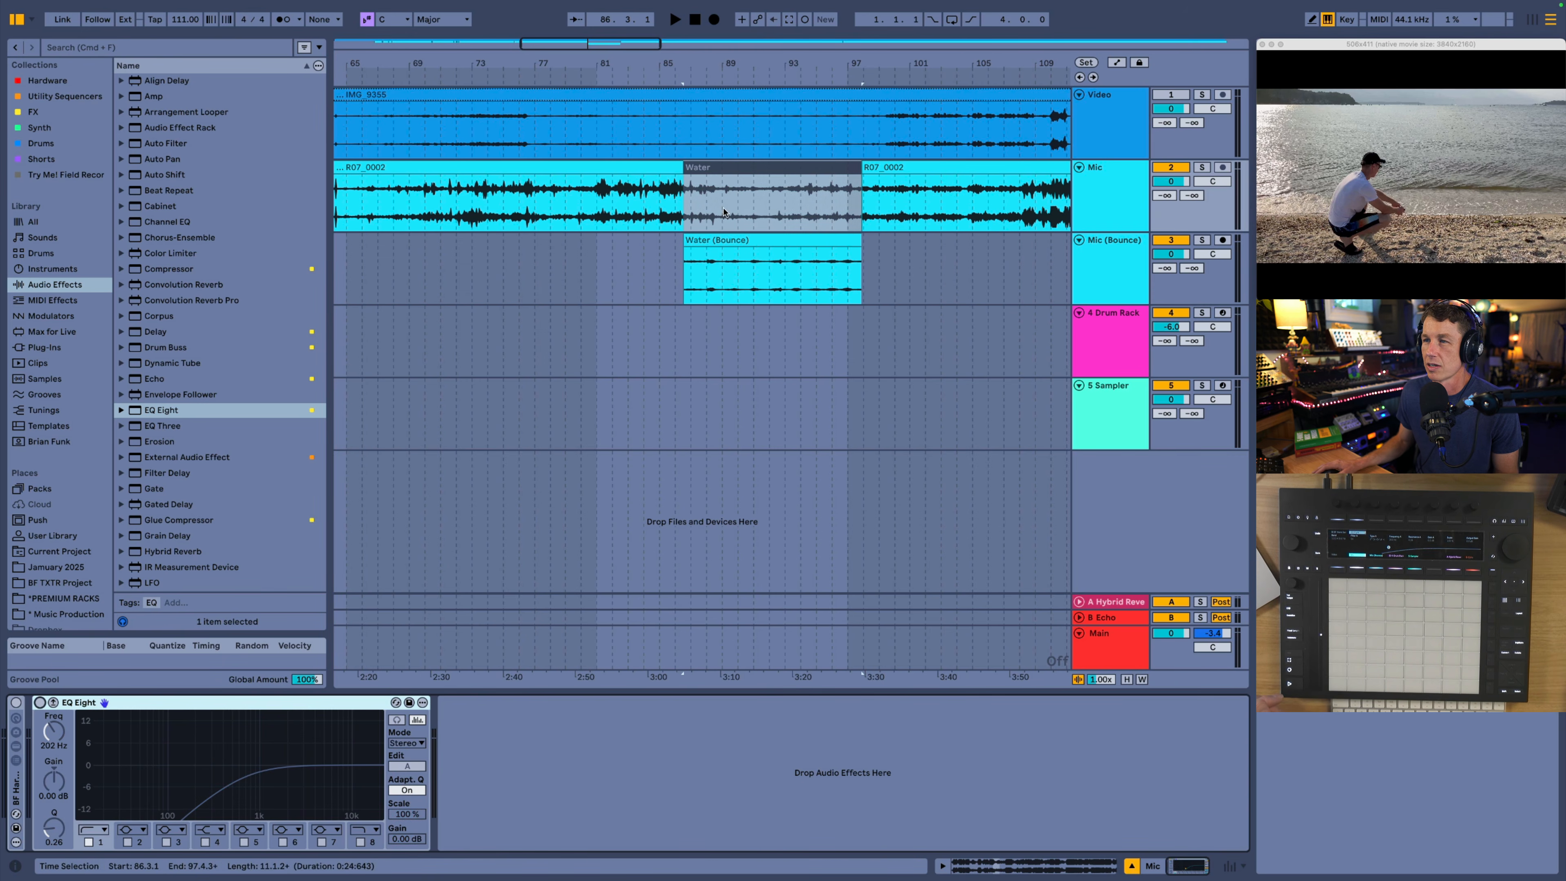
Step: Audition the bounced Water clip, and group the BF Cassette Tape Synths device on track 6 into an Instrument Rack
key("space")
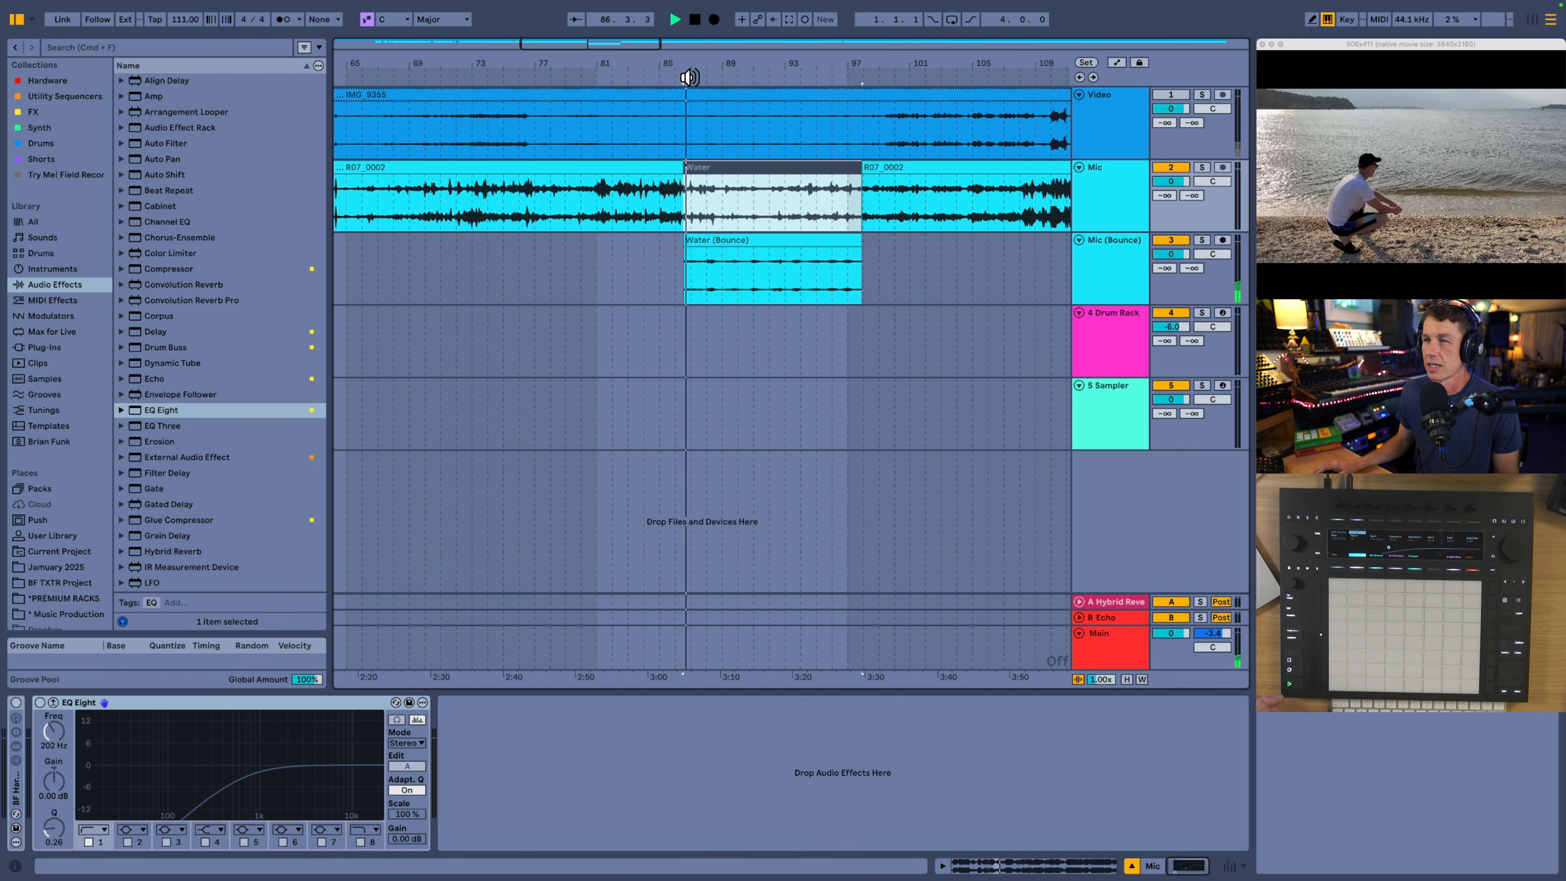
left_click(796, 241)
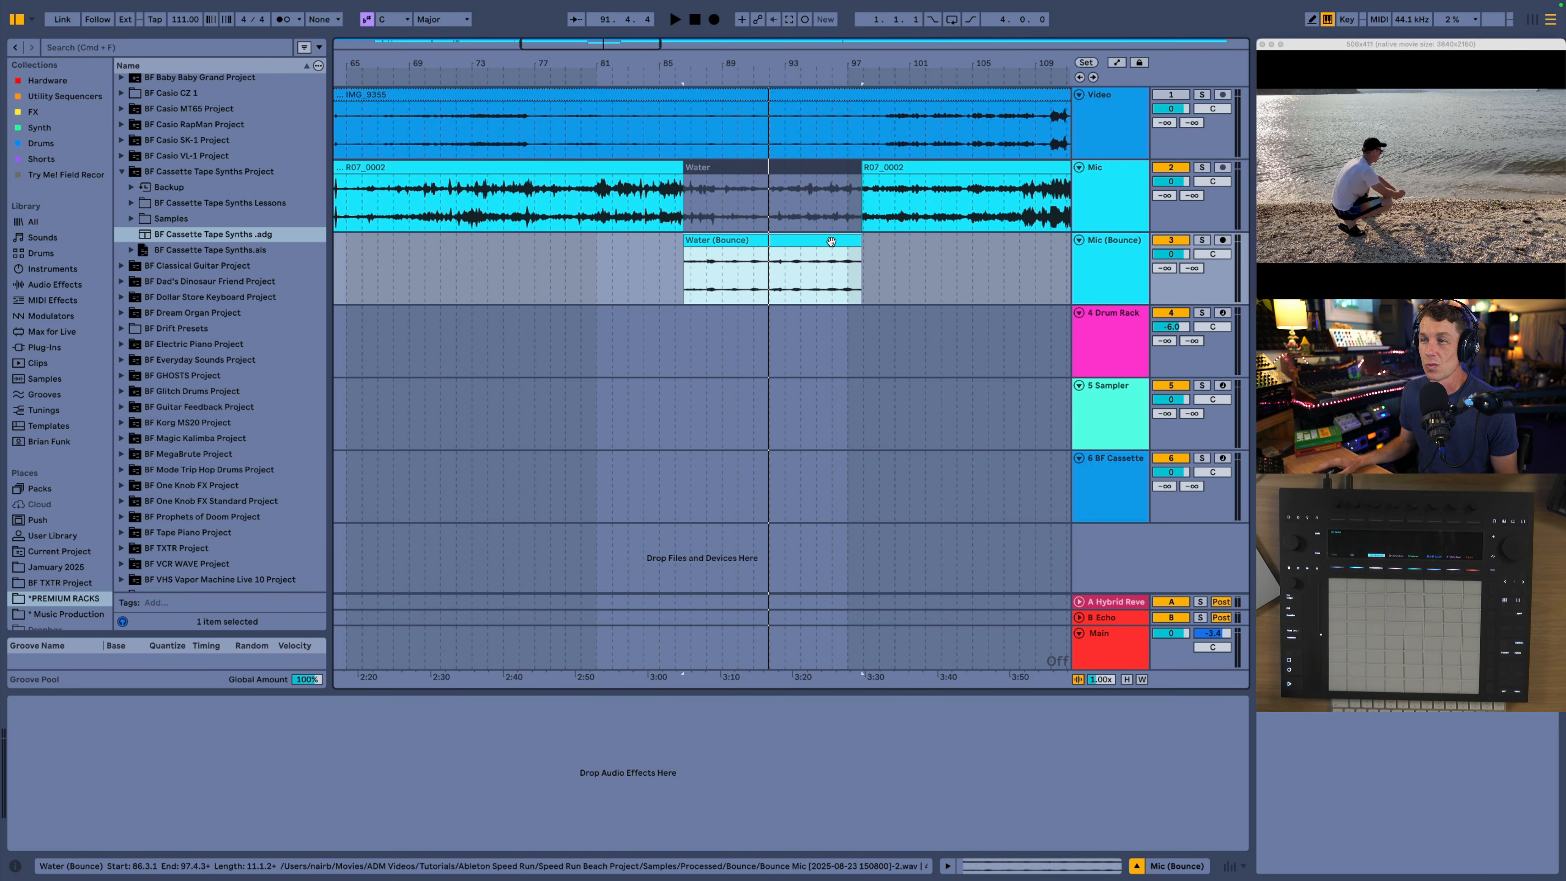
left_click(1124, 492)
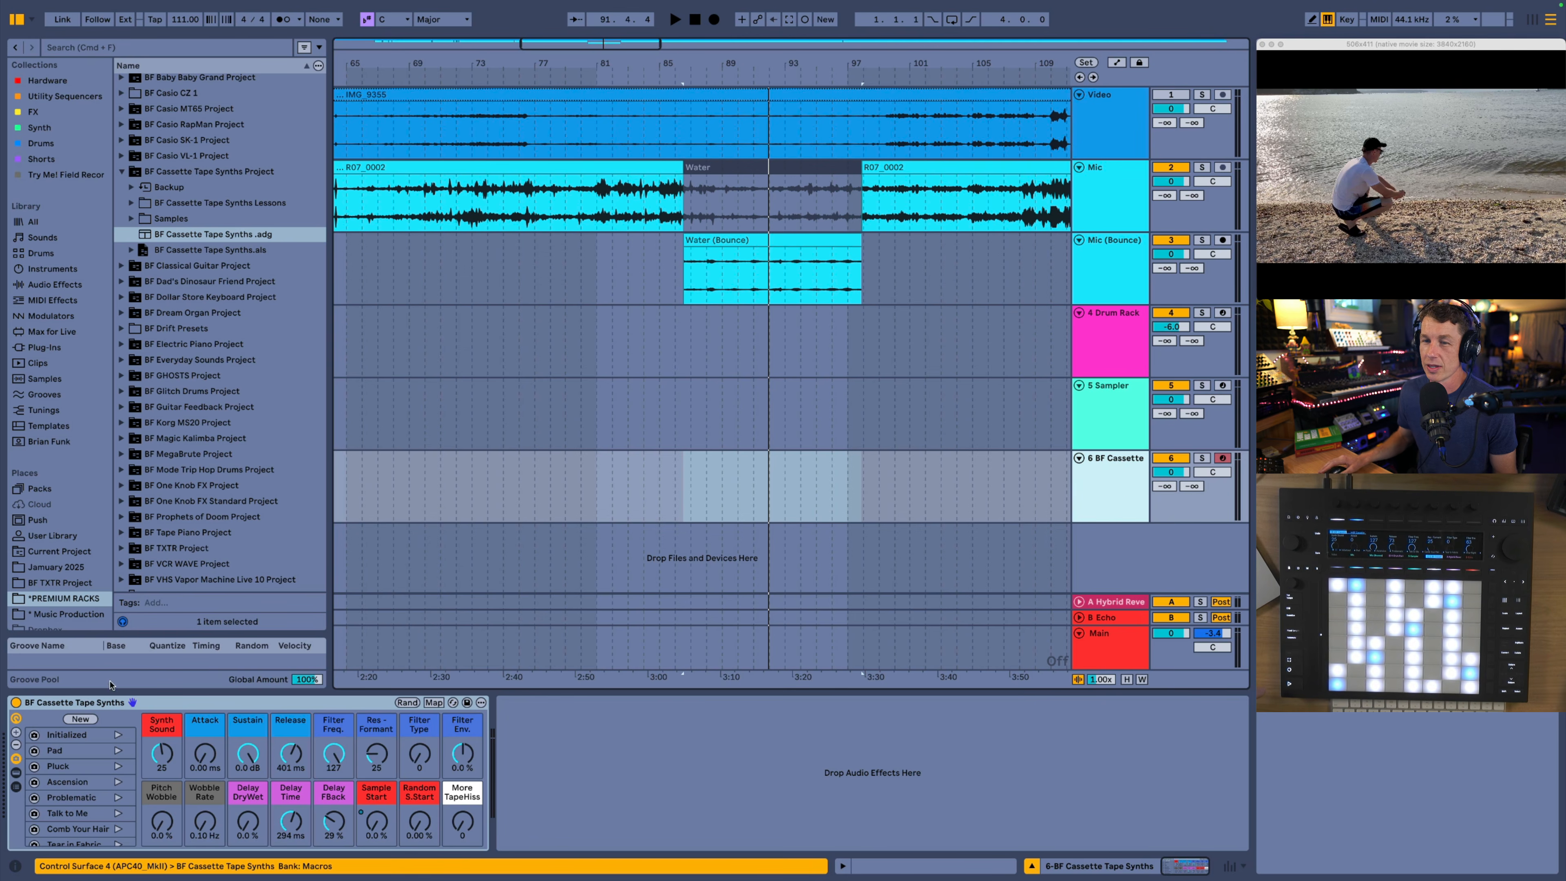
left_click(163, 702)
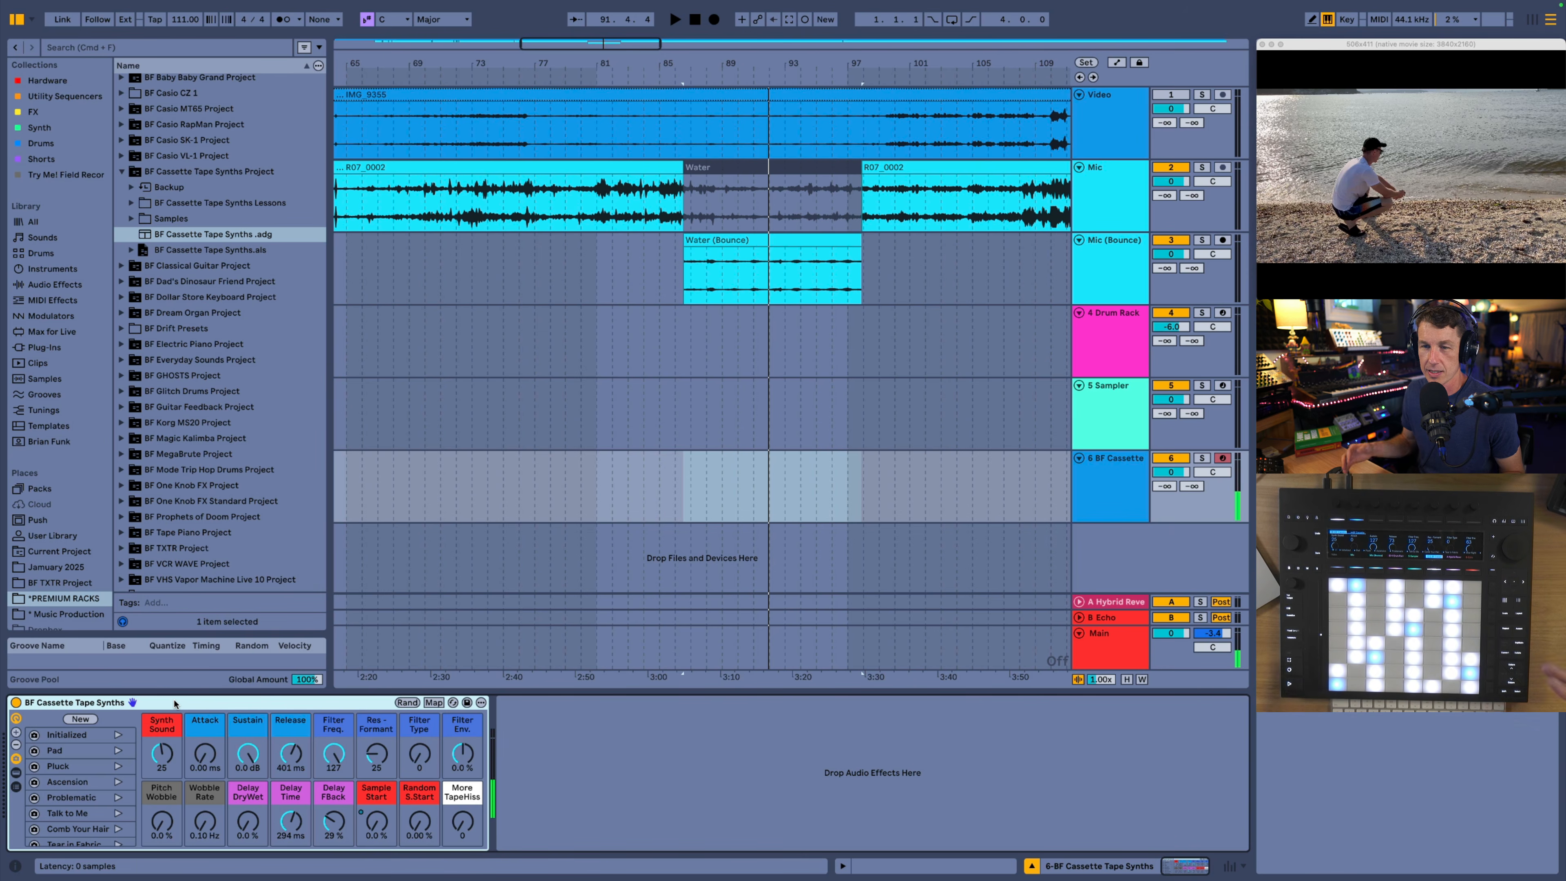
right_click(210, 703)
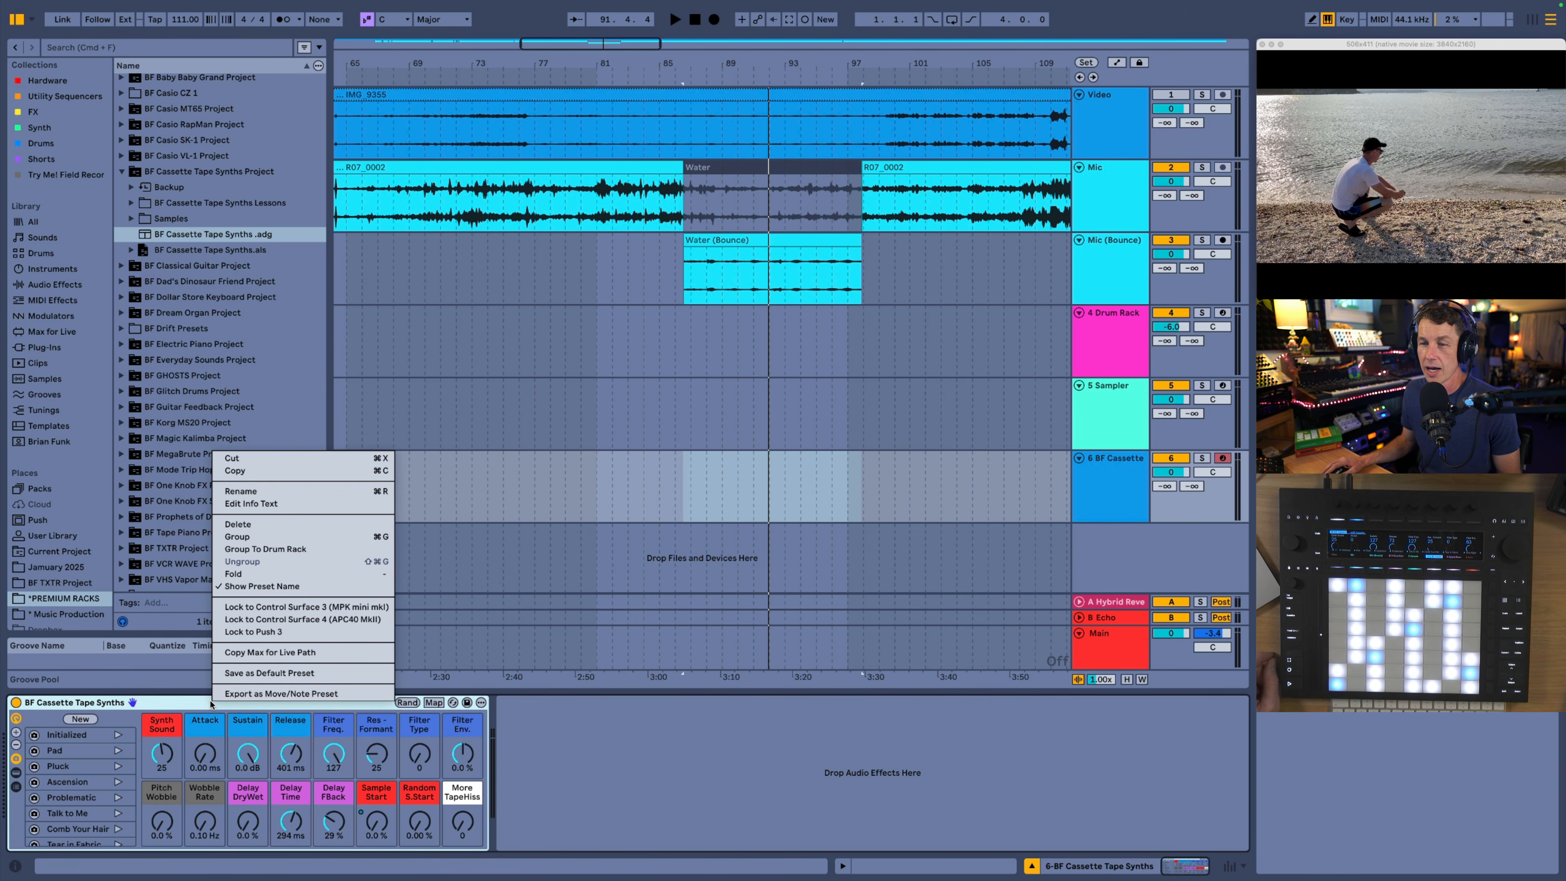
left_click(310, 537)
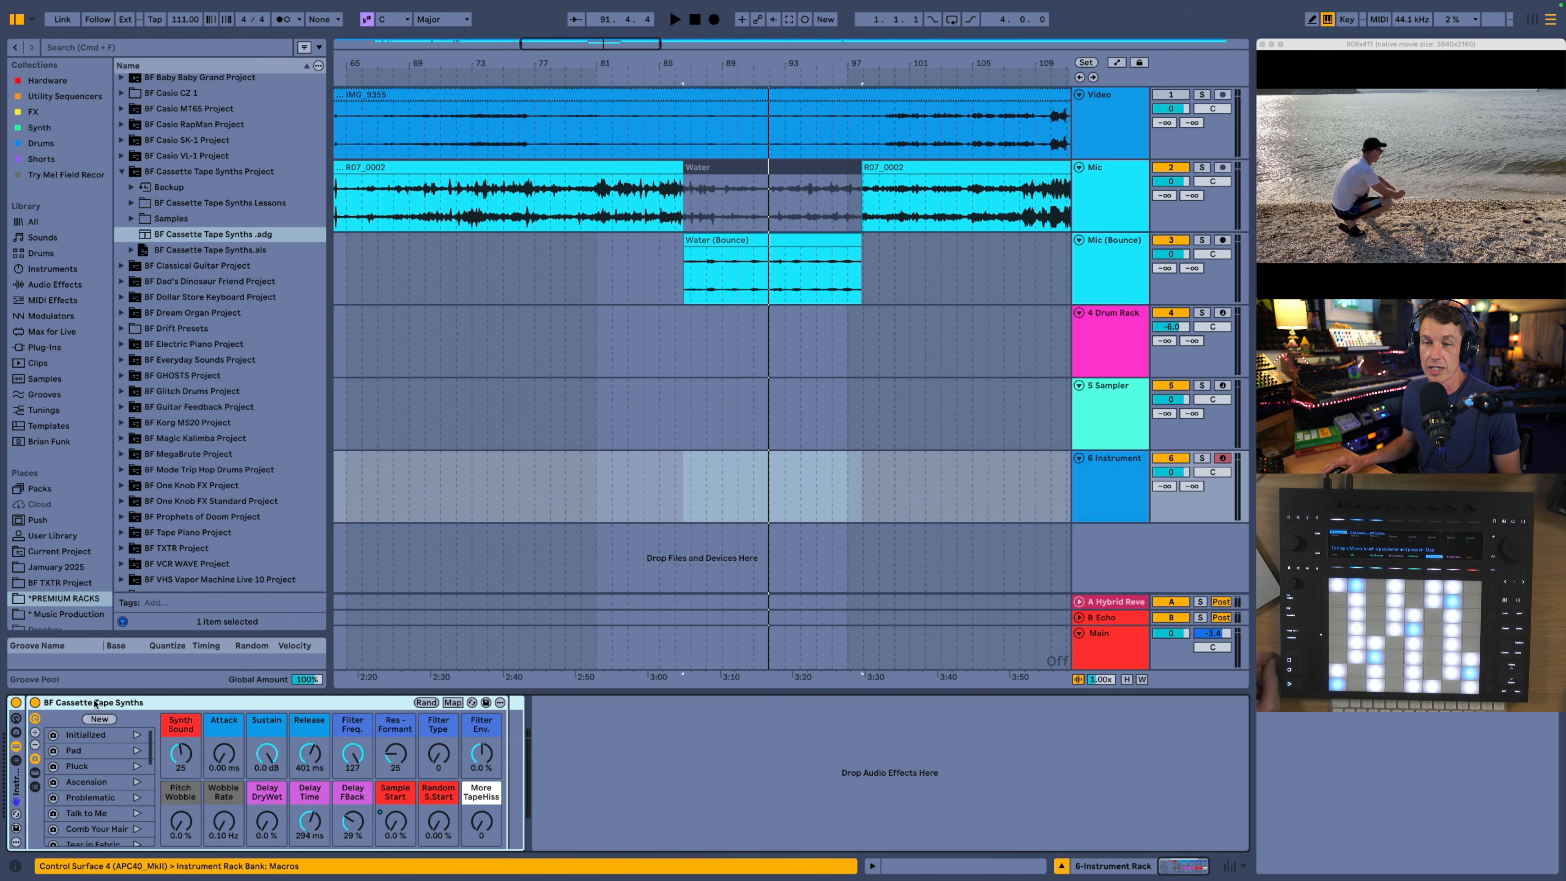
Step: Show the Instrument Rack's chain list and add the Water (Bounce) clip as a second chain with sample looping on
left_click(17, 761)
left_click(61, 745)
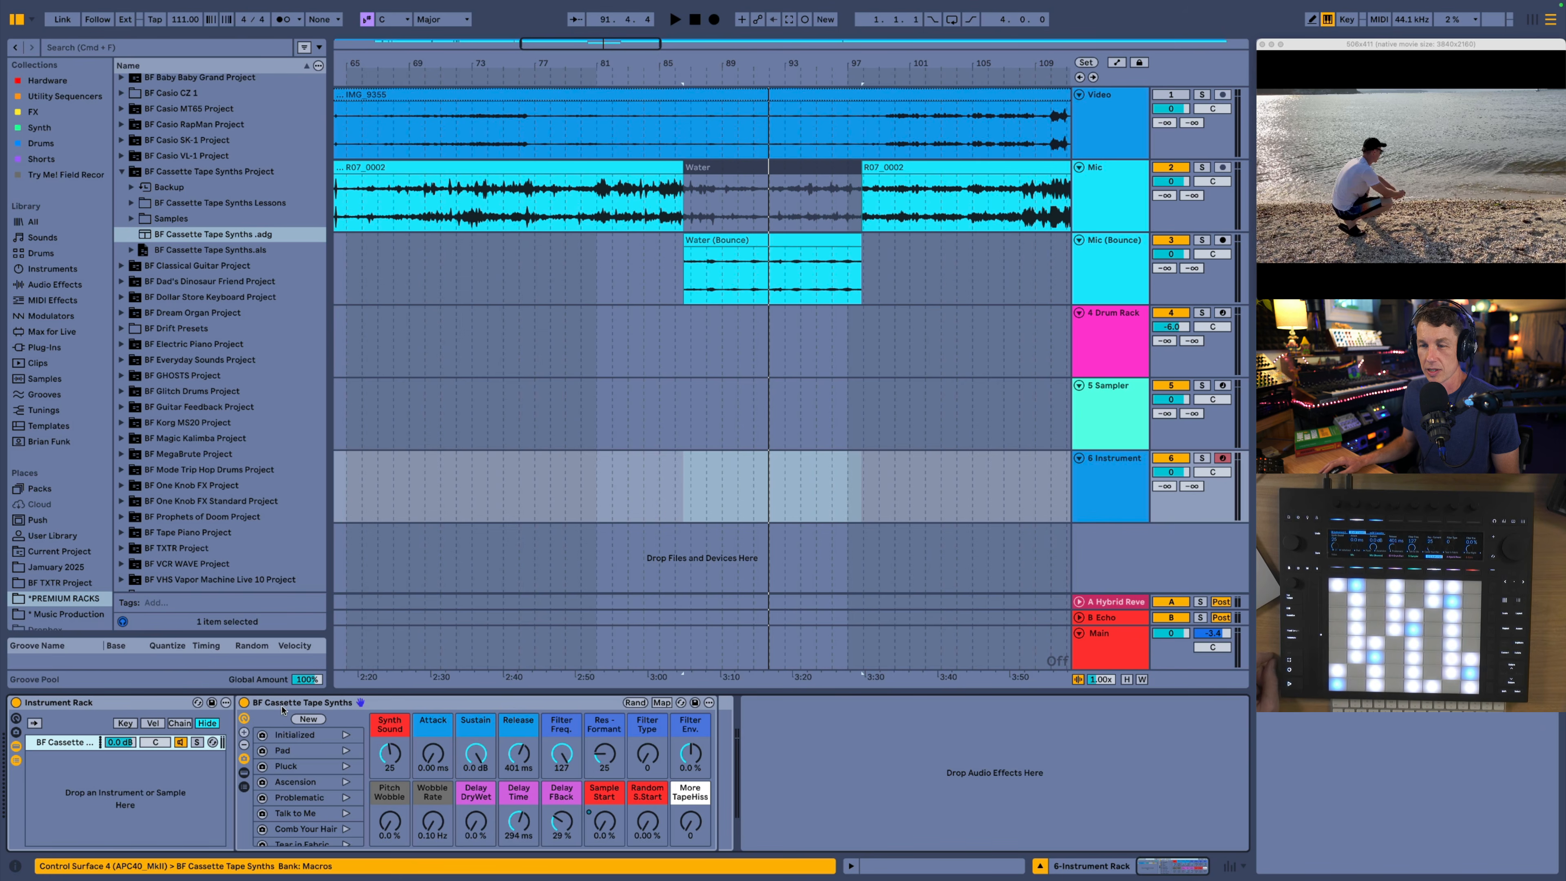
left_click_drag(785, 240, 66, 766)
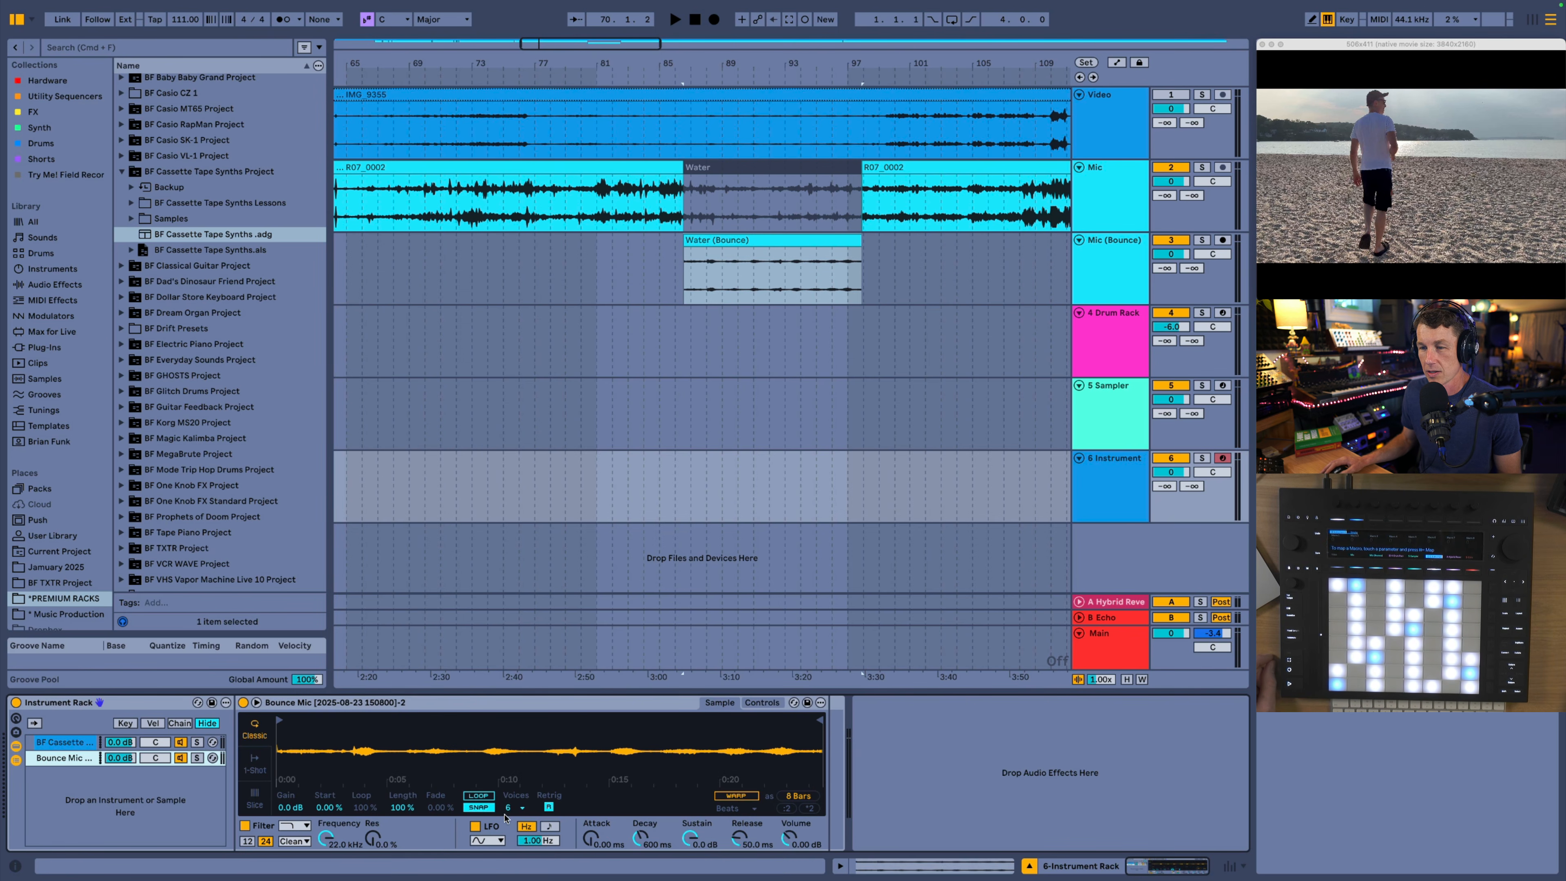
left_click(478, 795)
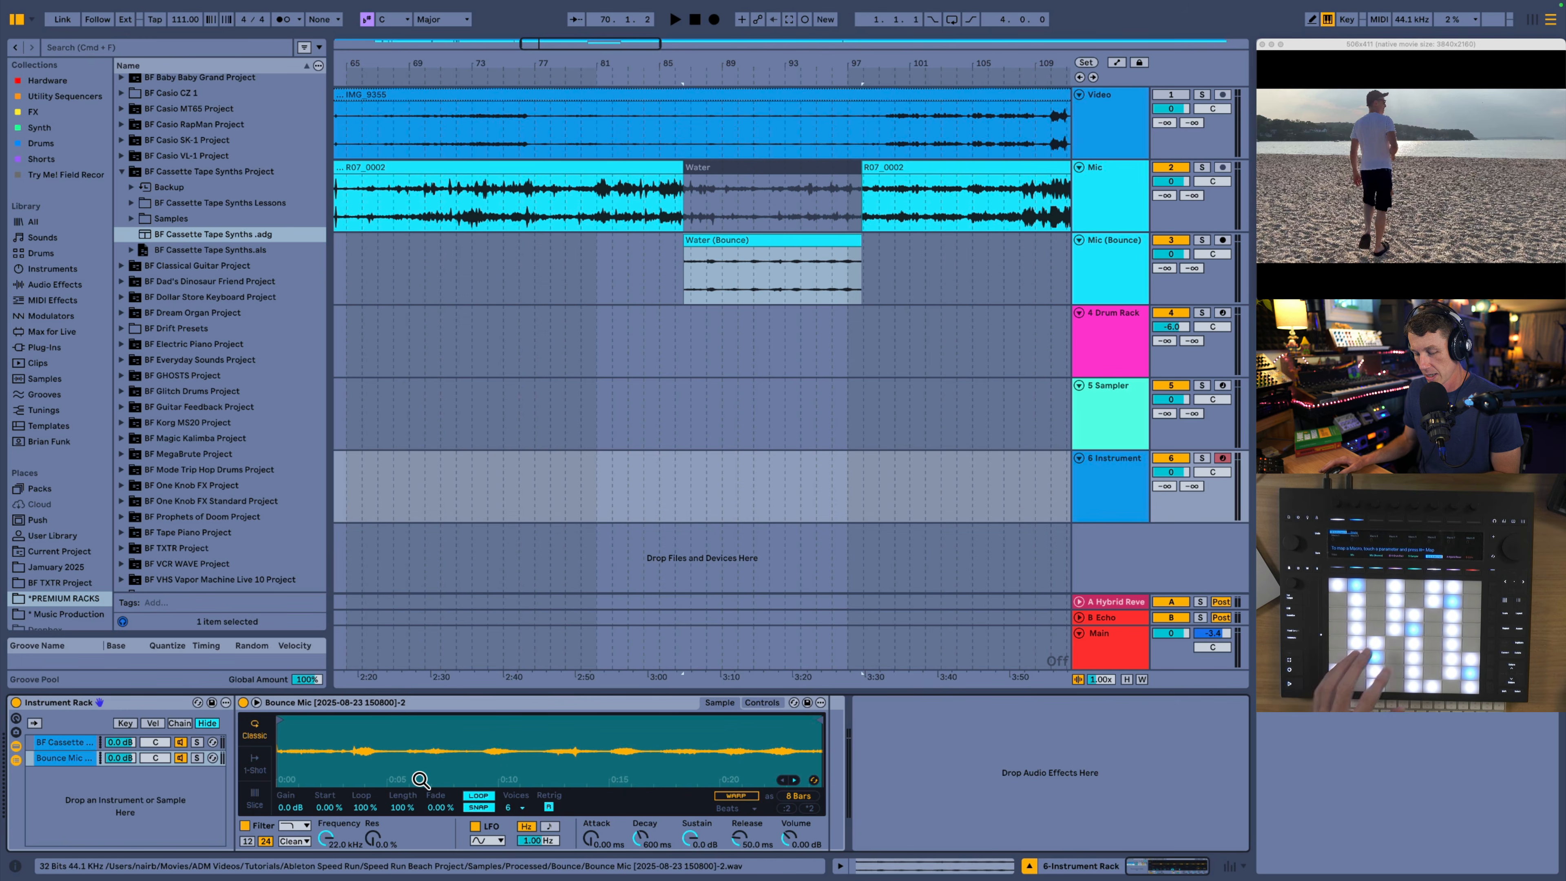
Step: Check both chains of the Instrument Rack and increase the release of the Bounce Mic chain's sampler
left_click(80, 742)
left_click(74, 760)
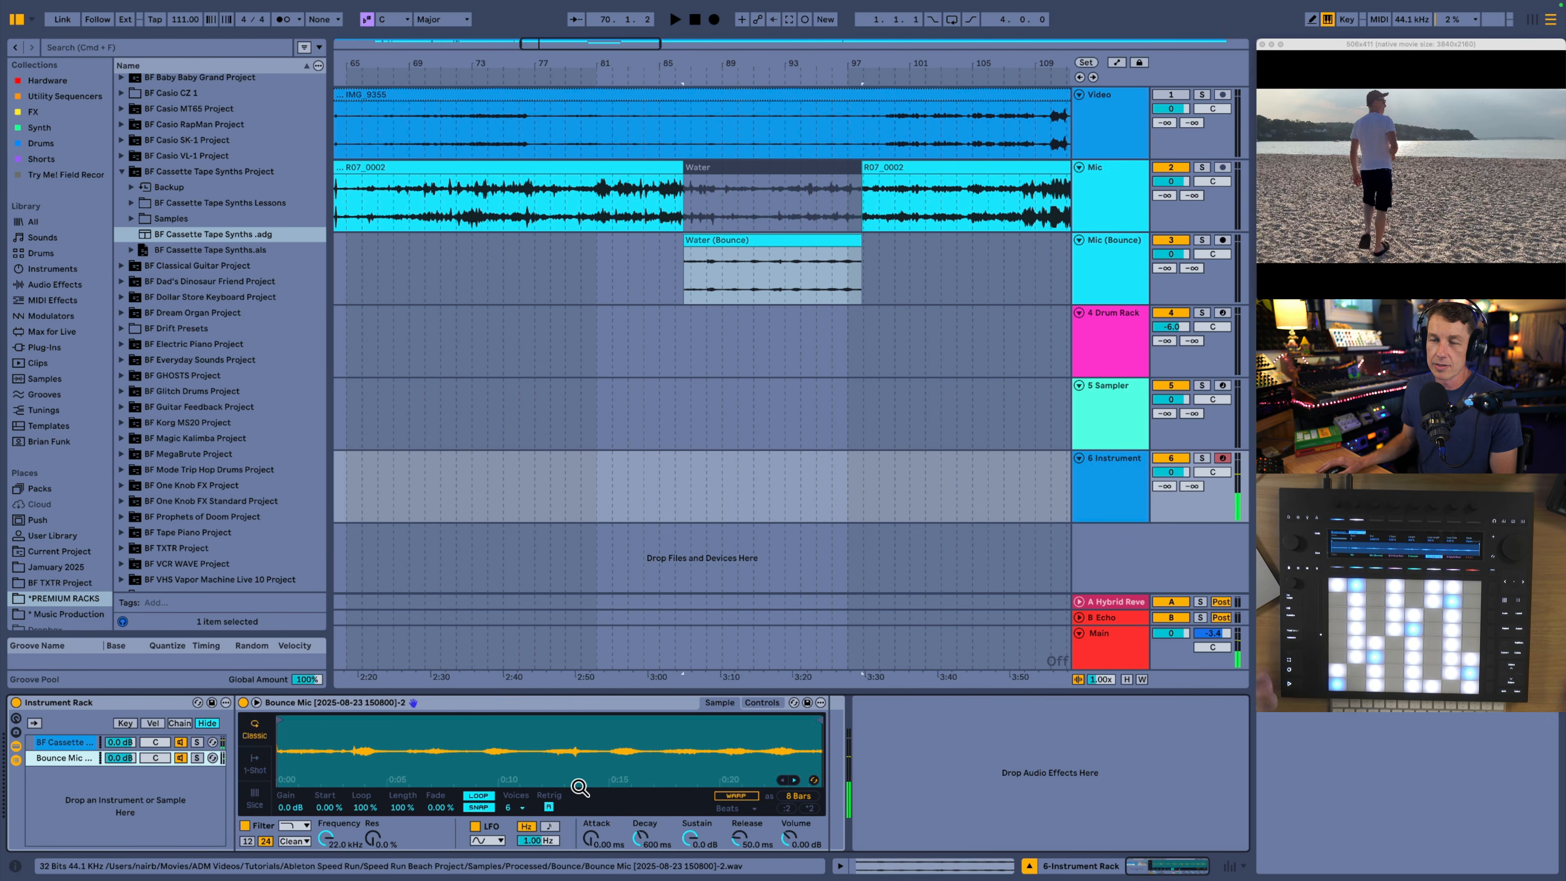
left_click_drag(742, 841, 741, 824)
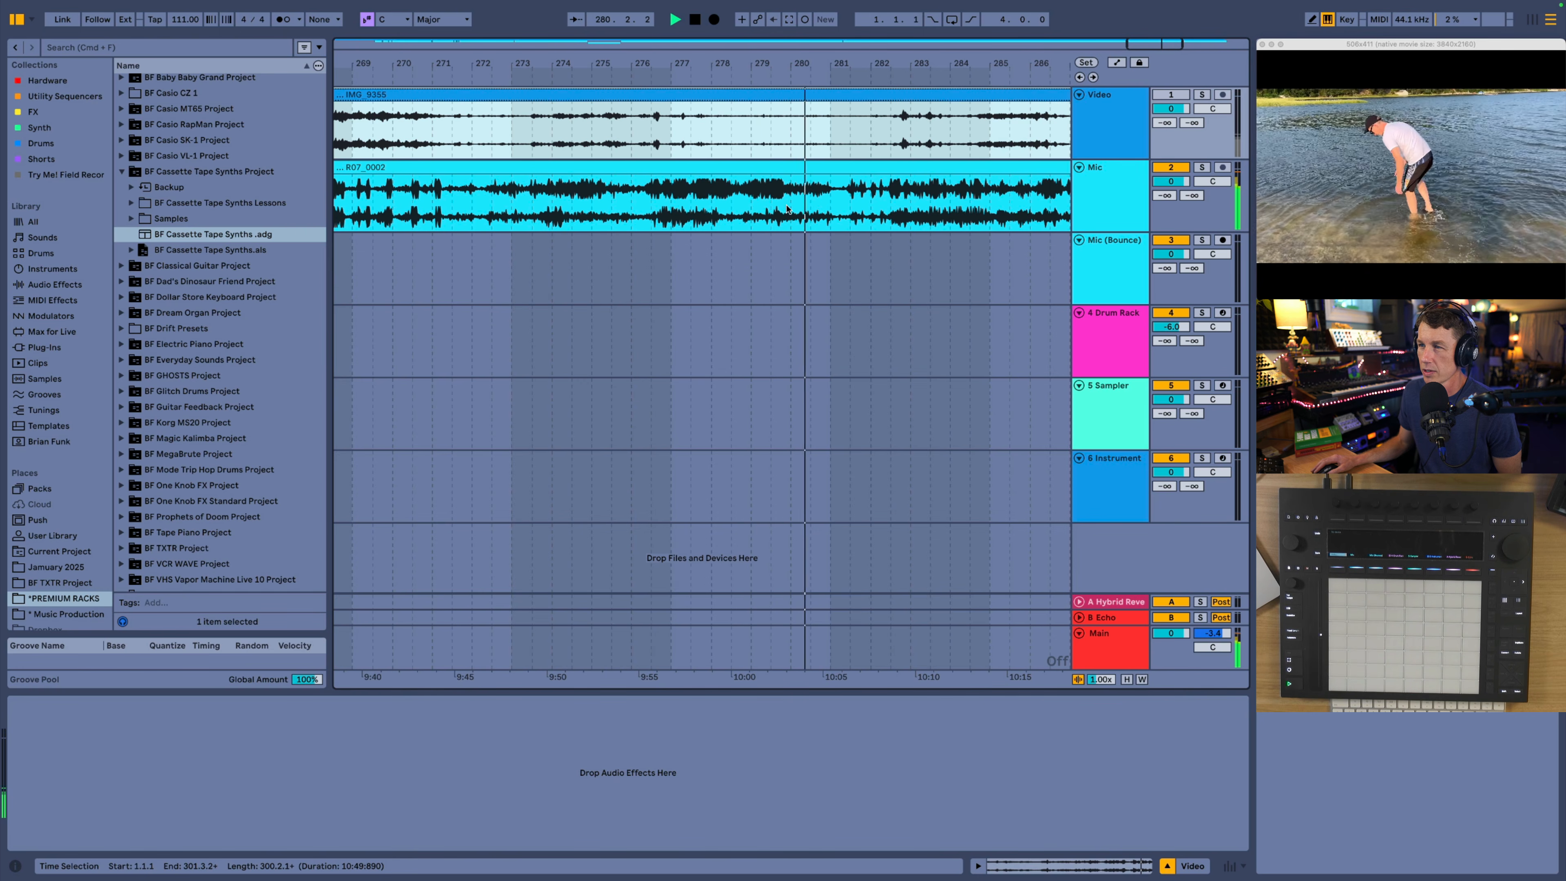
Step: Isolate 279.4.2 to 285.1.3 on the Mic track as a clip named Water Walking and turn the track's EQ Eight on
left_click_drag(784, 208, 905, 204)
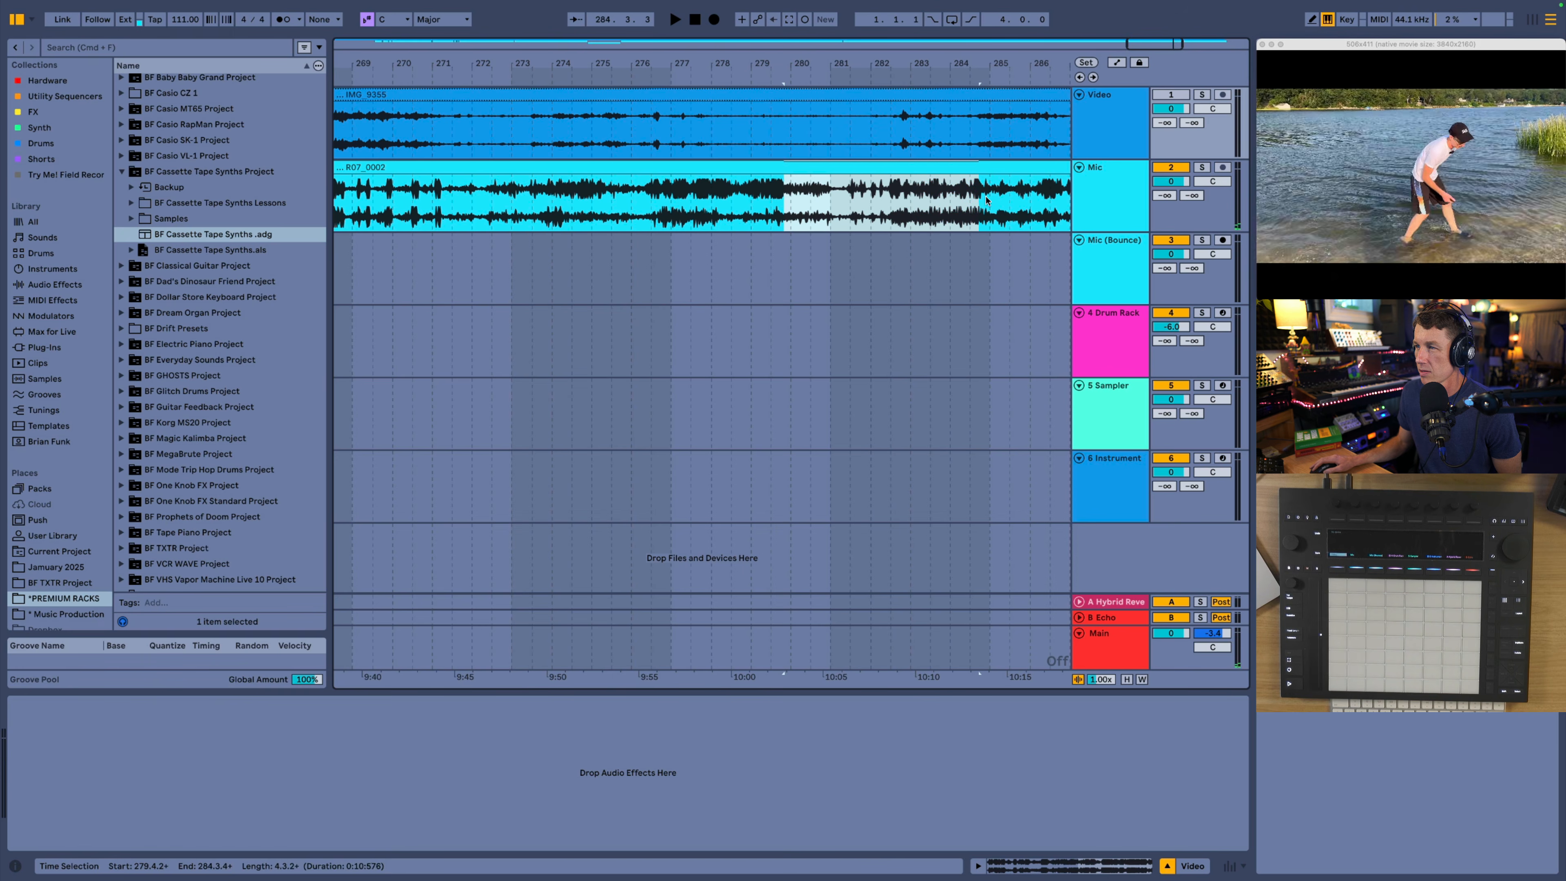
left_click_drag(997, 200, 997, 200)
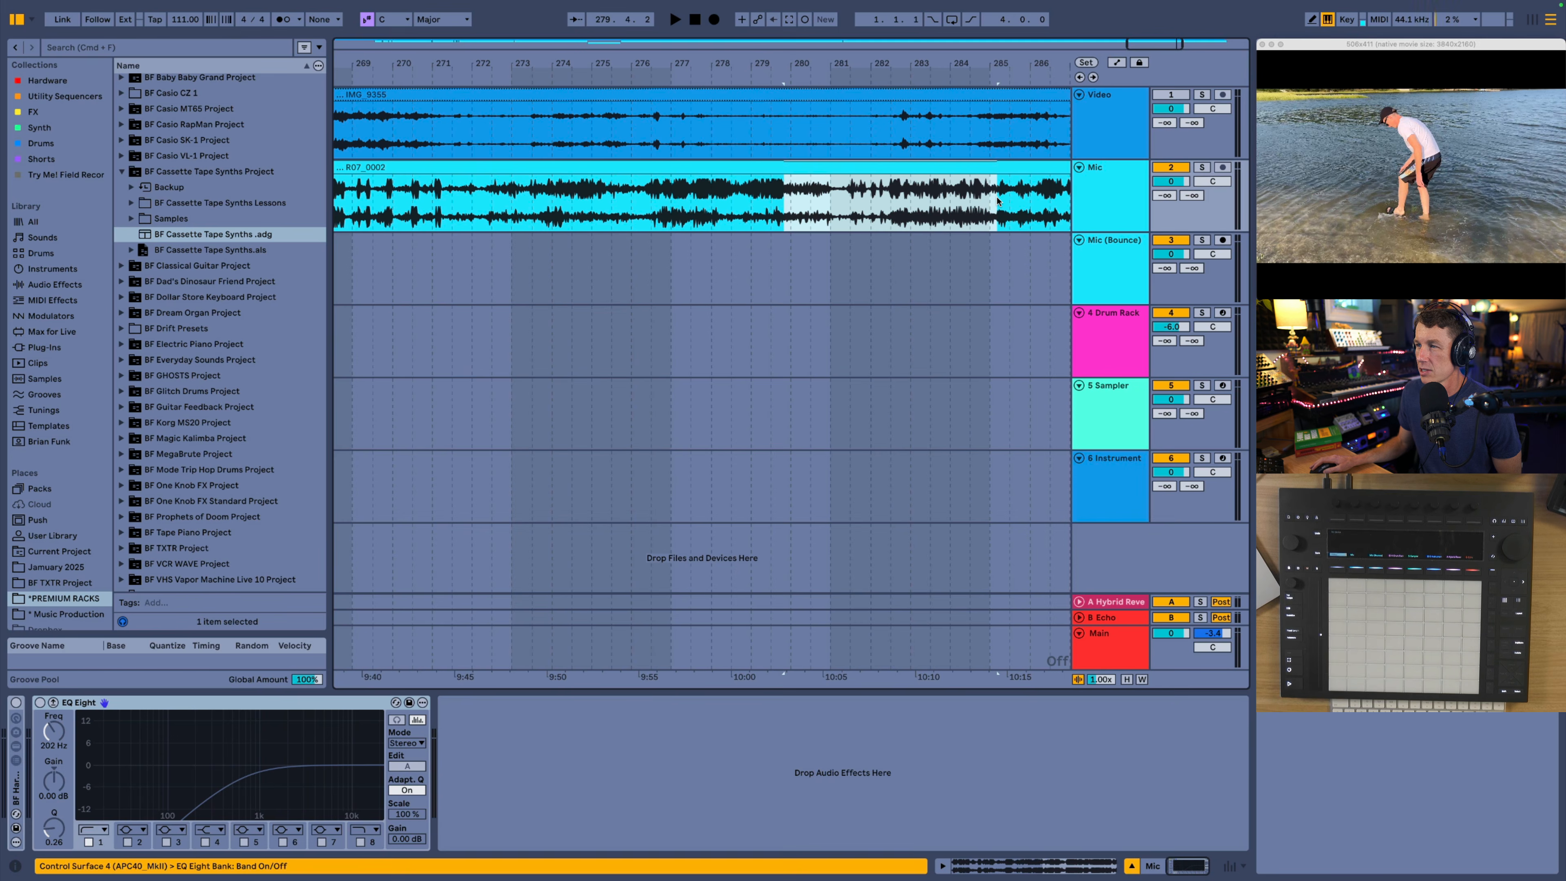
left_click(38, 705)
left_click(40, 703)
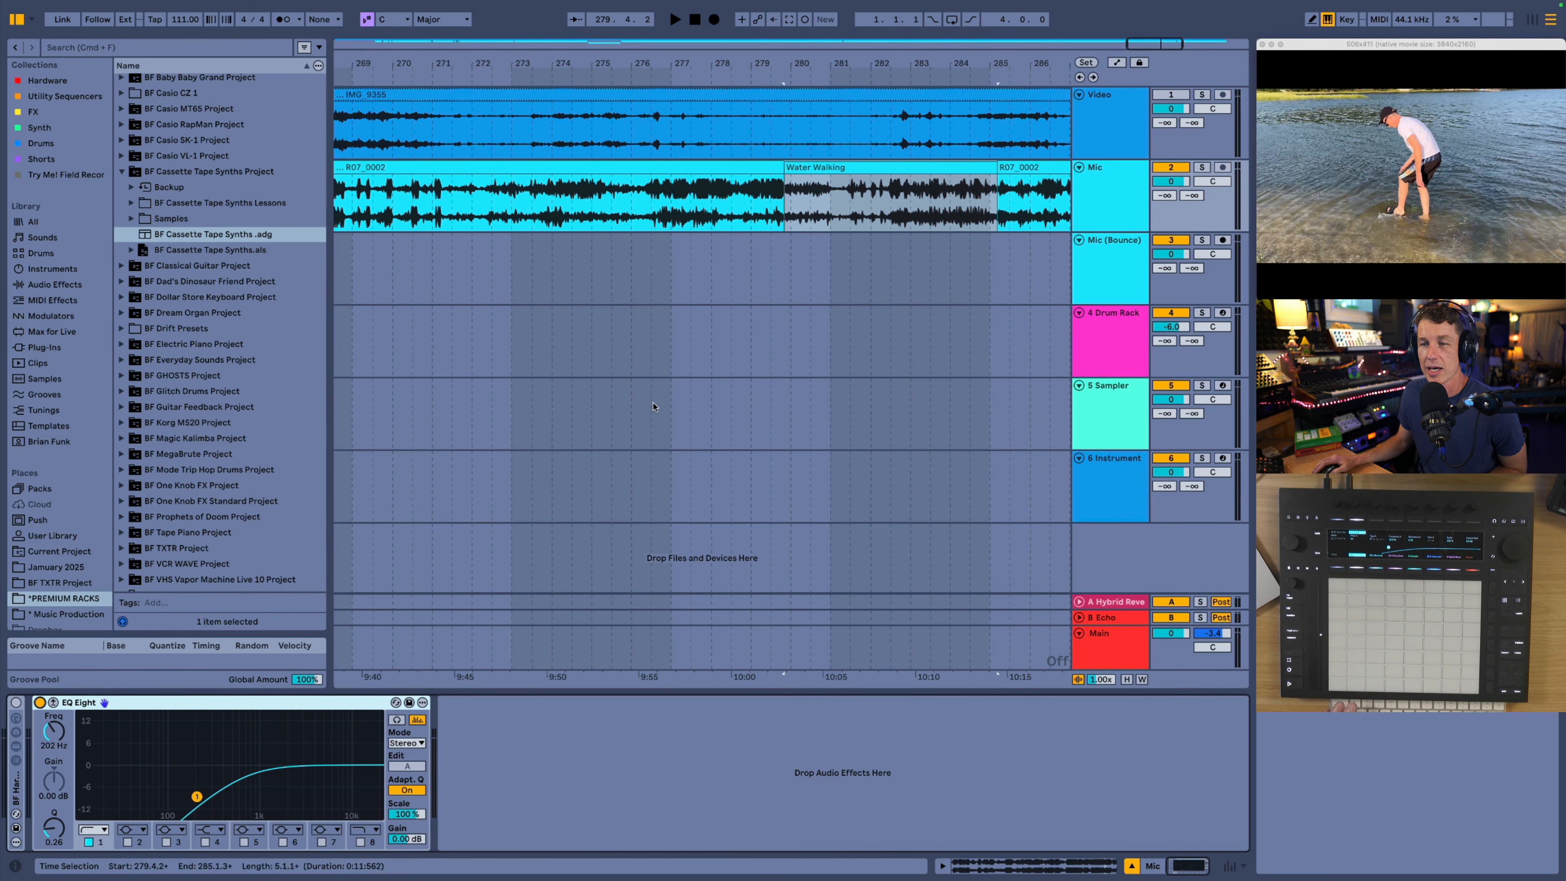
Step: Audition the Water Walking clip while comparing EQ Eight bypassed and active
left_click(795, 87)
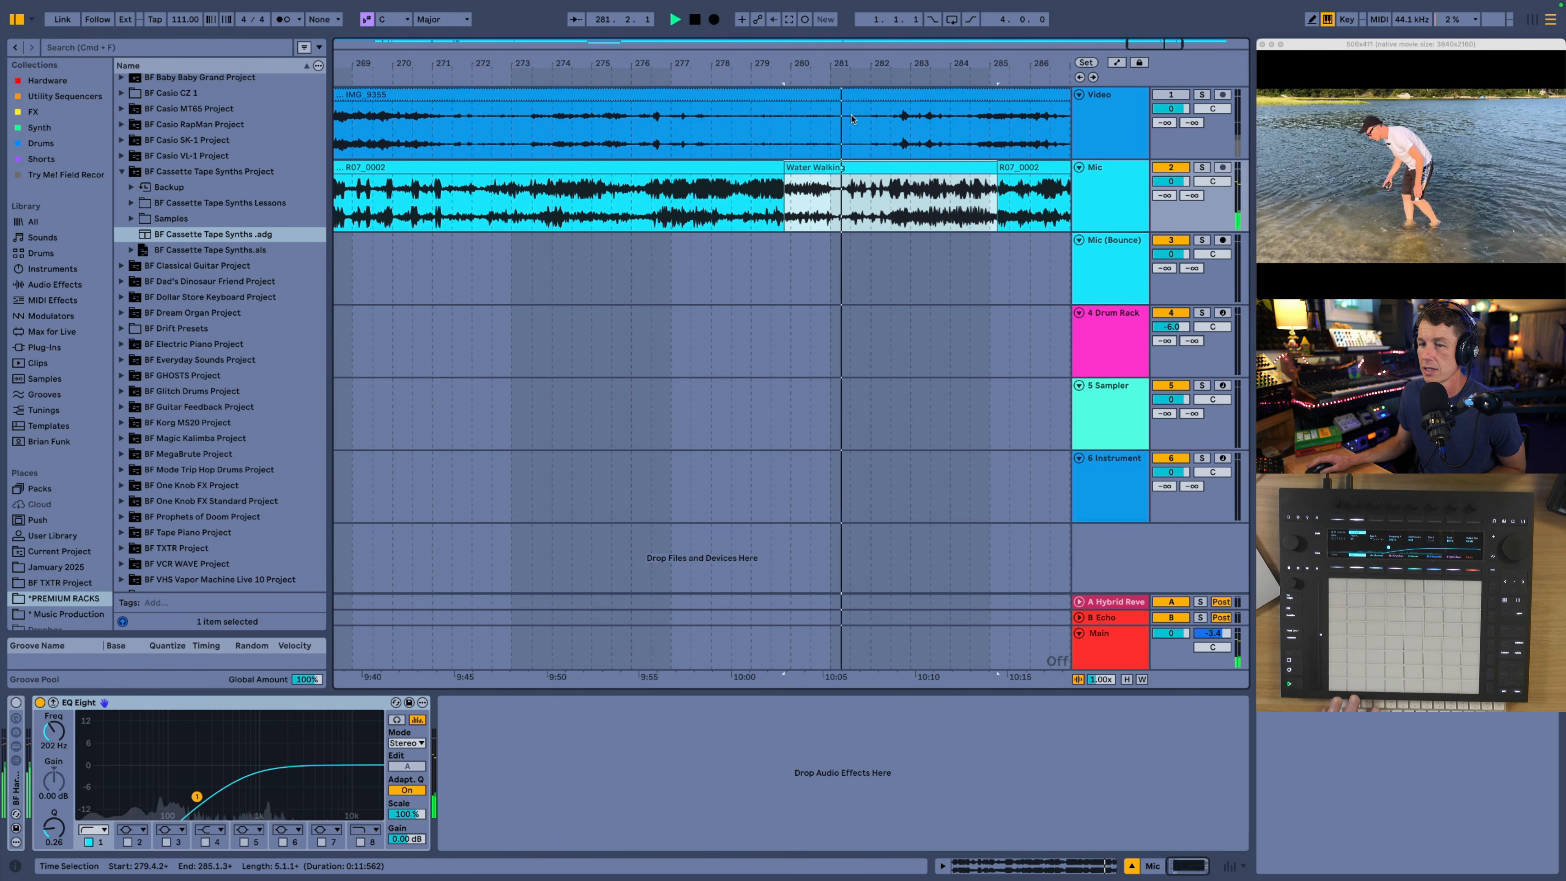
left_click(39, 702)
left_click(39, 702)
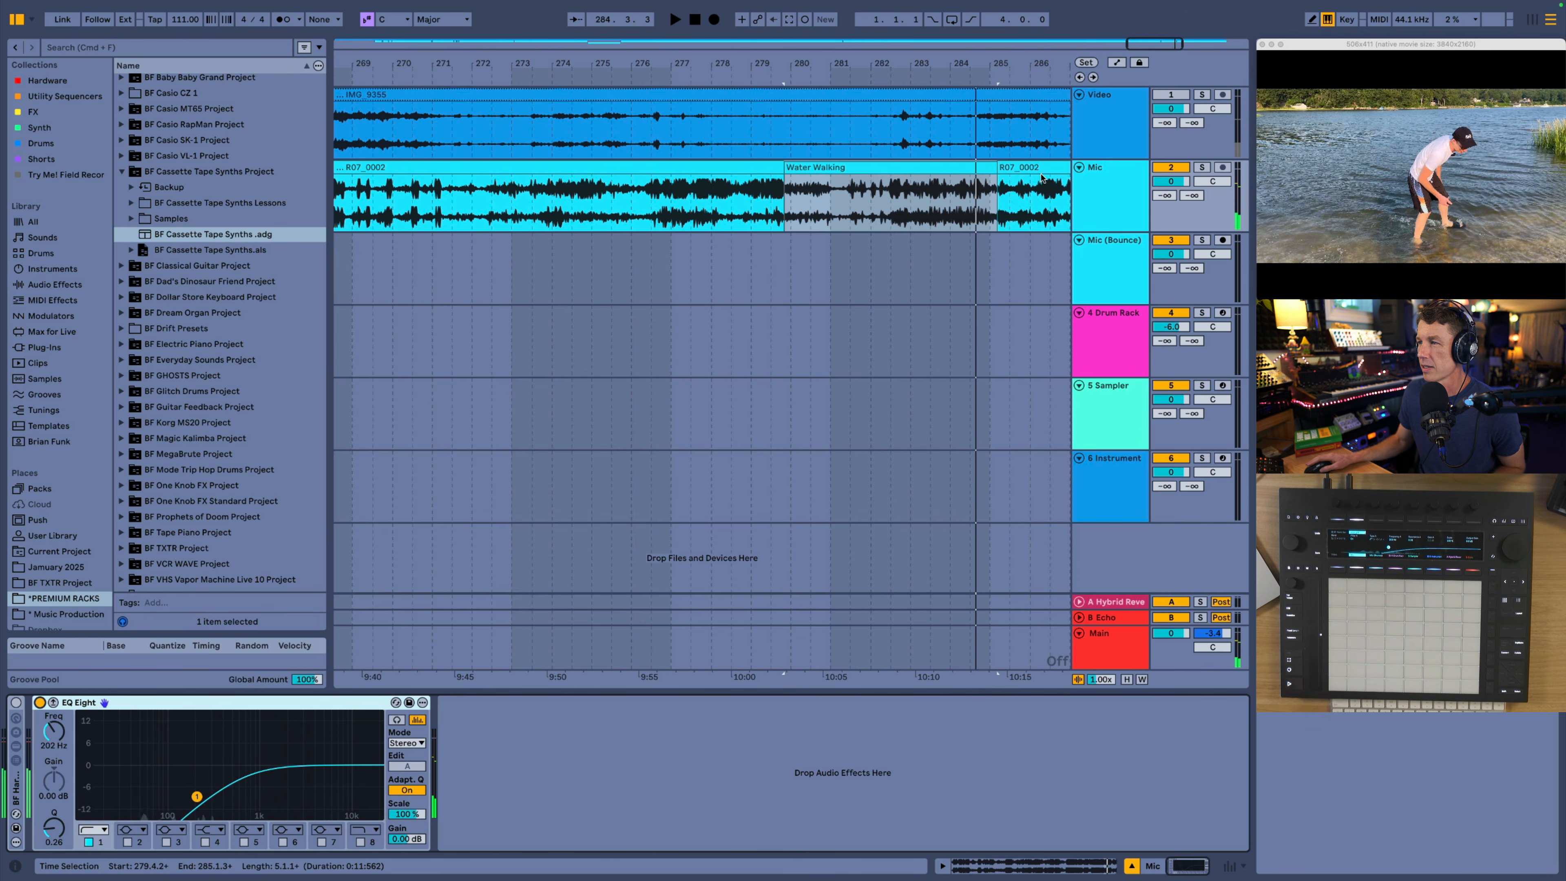
Step: Consolidate the Water Walking clip on the Mic track and bounce it to a new track
left_click(939, 165)
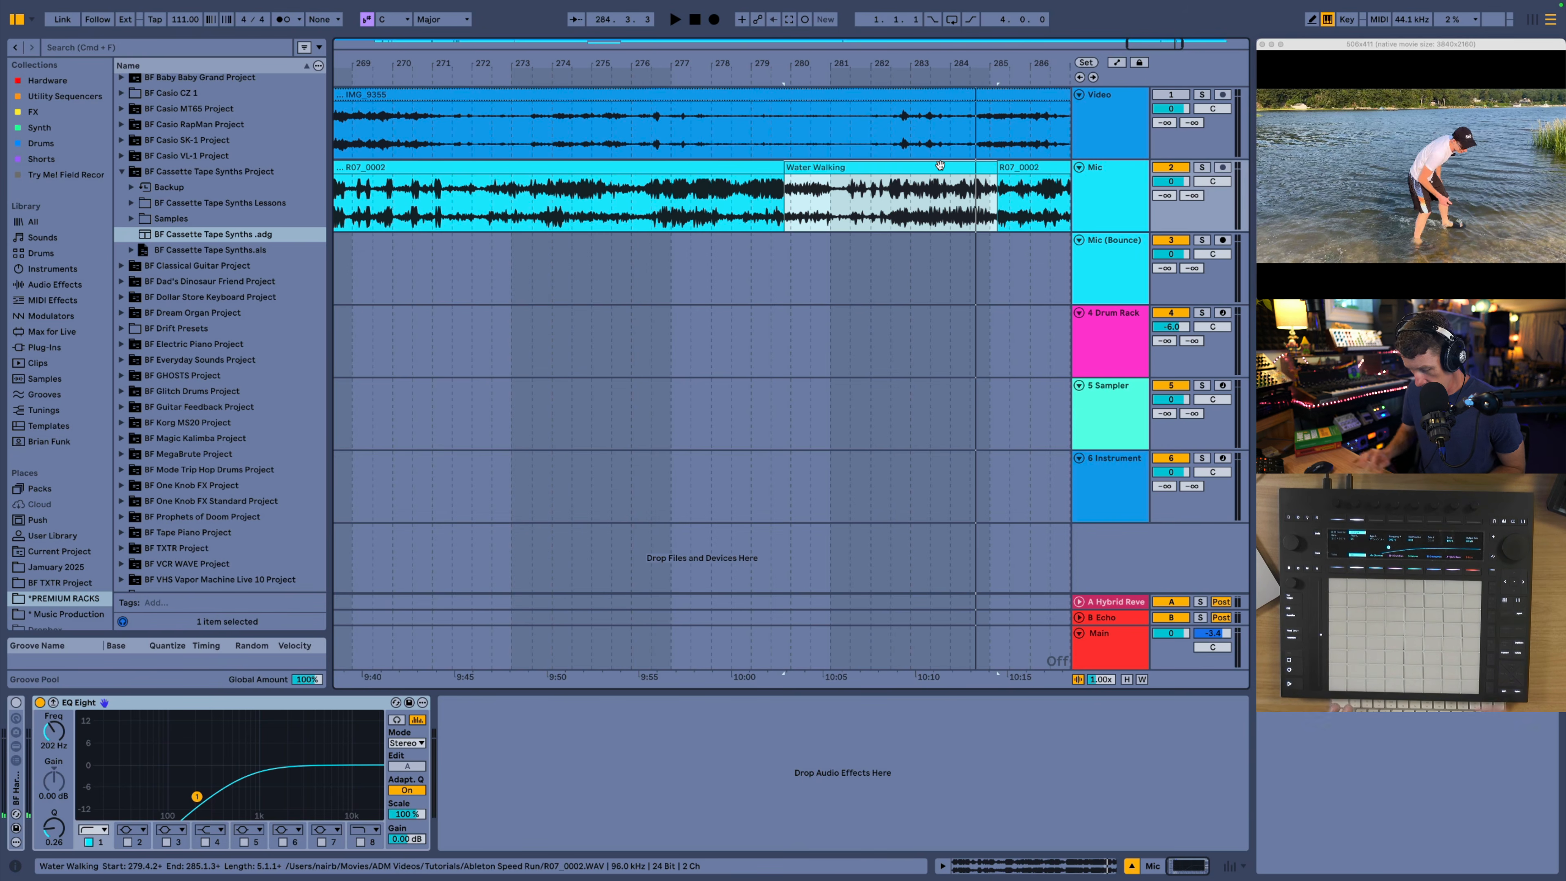
key("super+j")
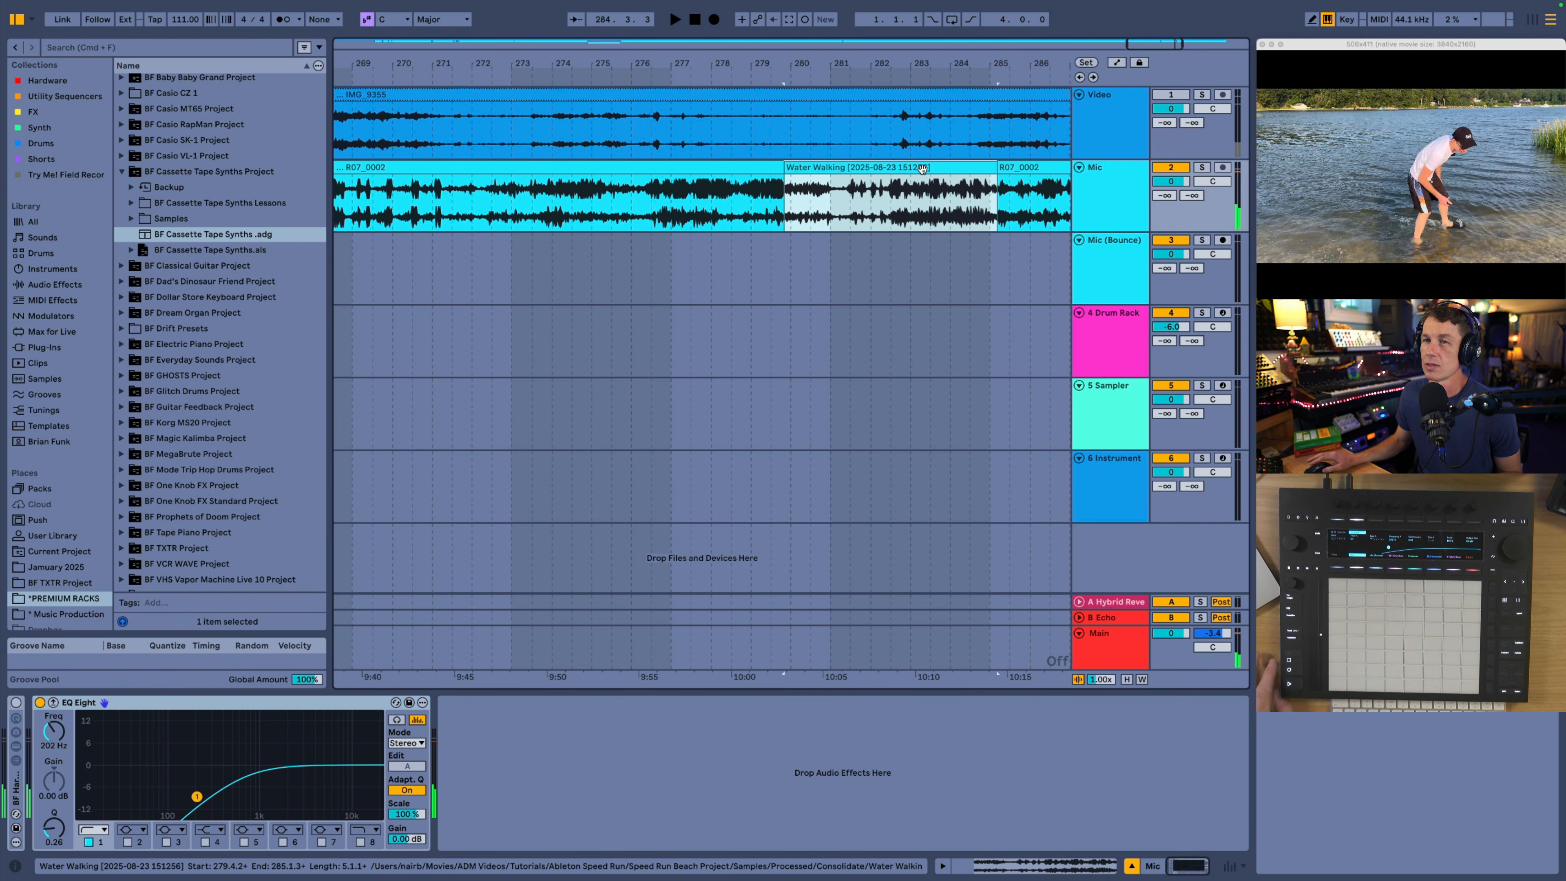
right_click(897, 167)
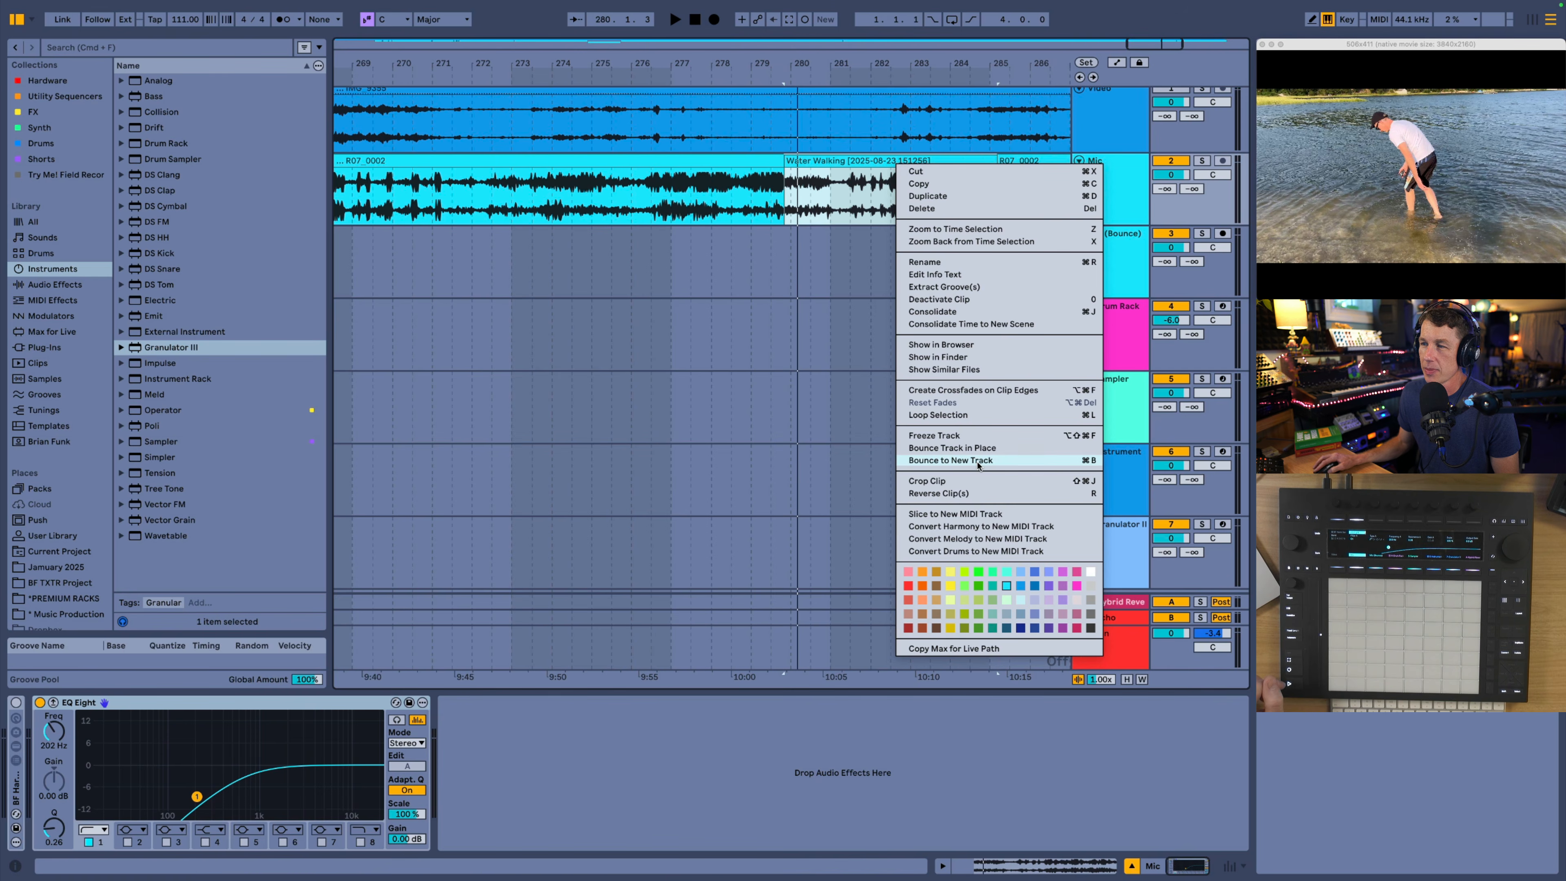
left_click(960, 460)
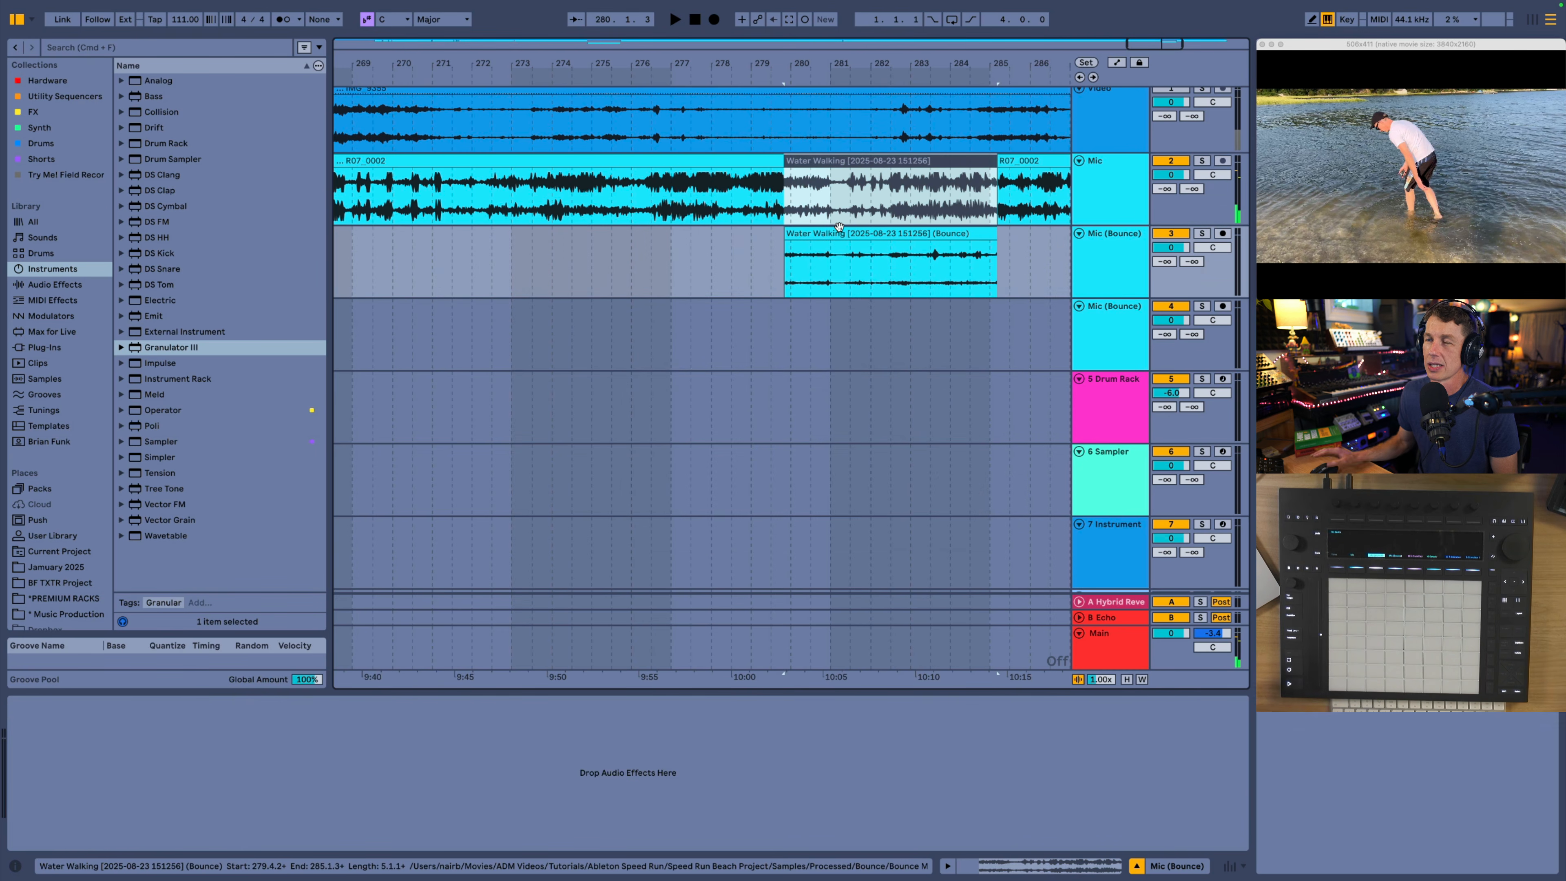
left_click(840, 232)
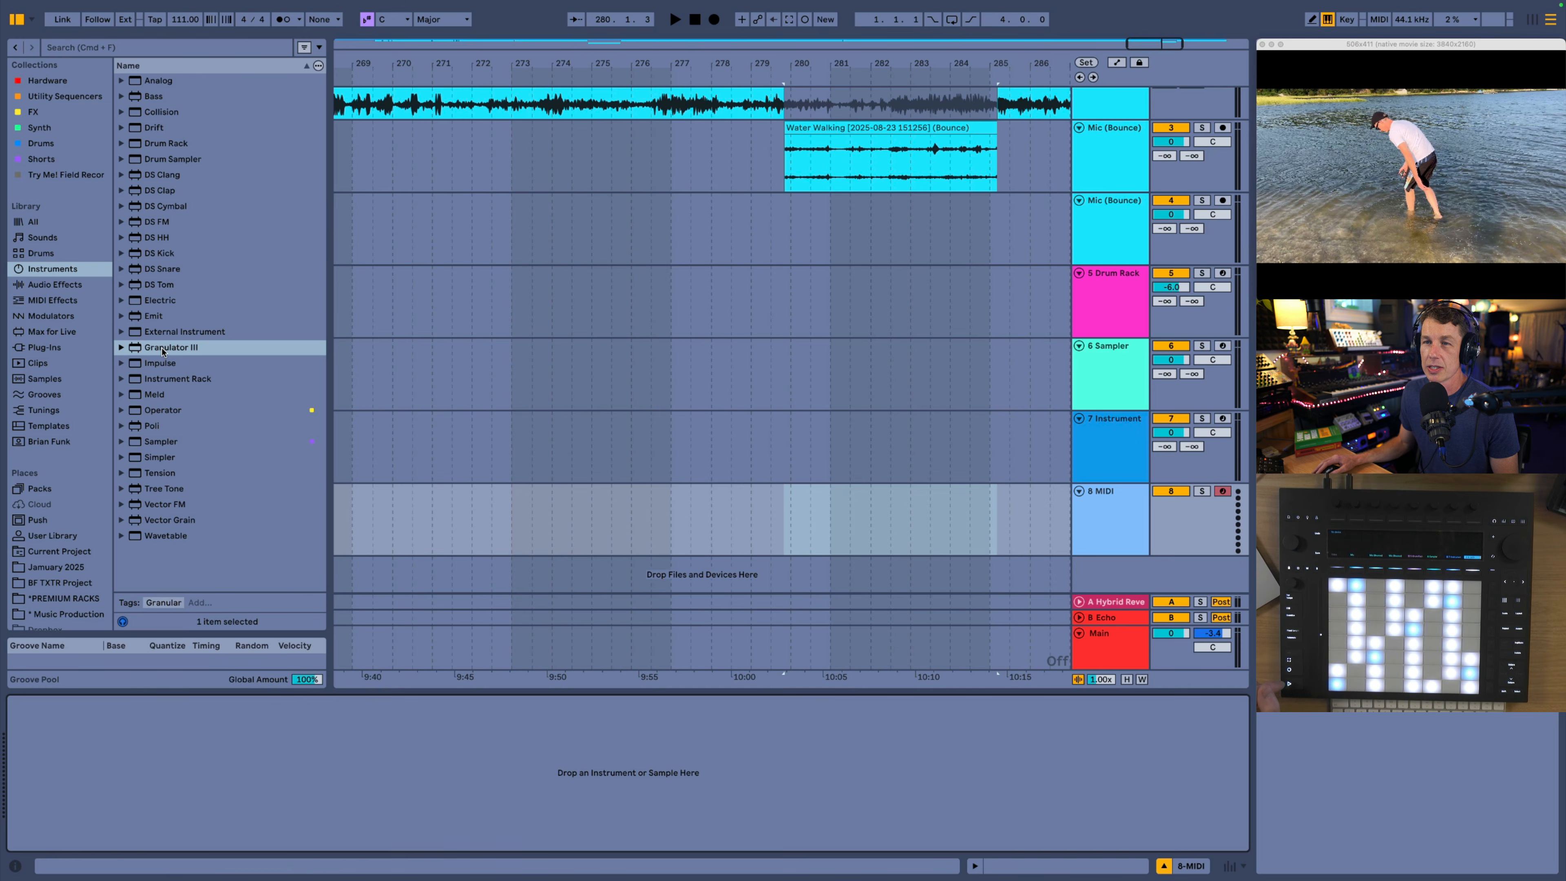
Step: Add Granulator III to the new MIDI track and load the bounced Water Walking clip into it as its sample
left_click_drag(164, 352, 225, 823)
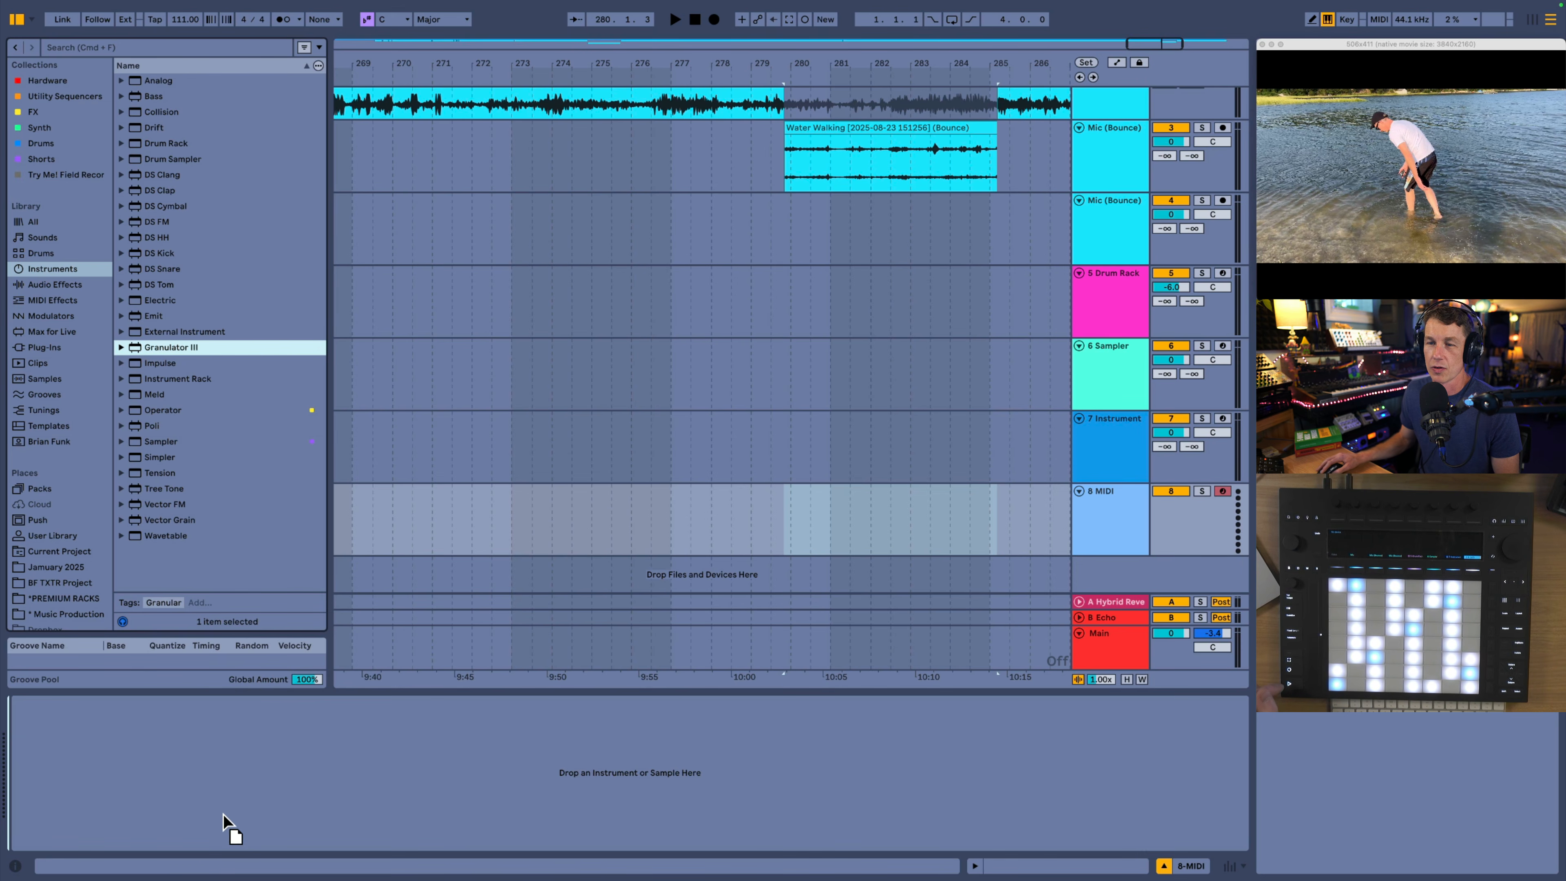
left_click_drag(225, 768, 224, 766)
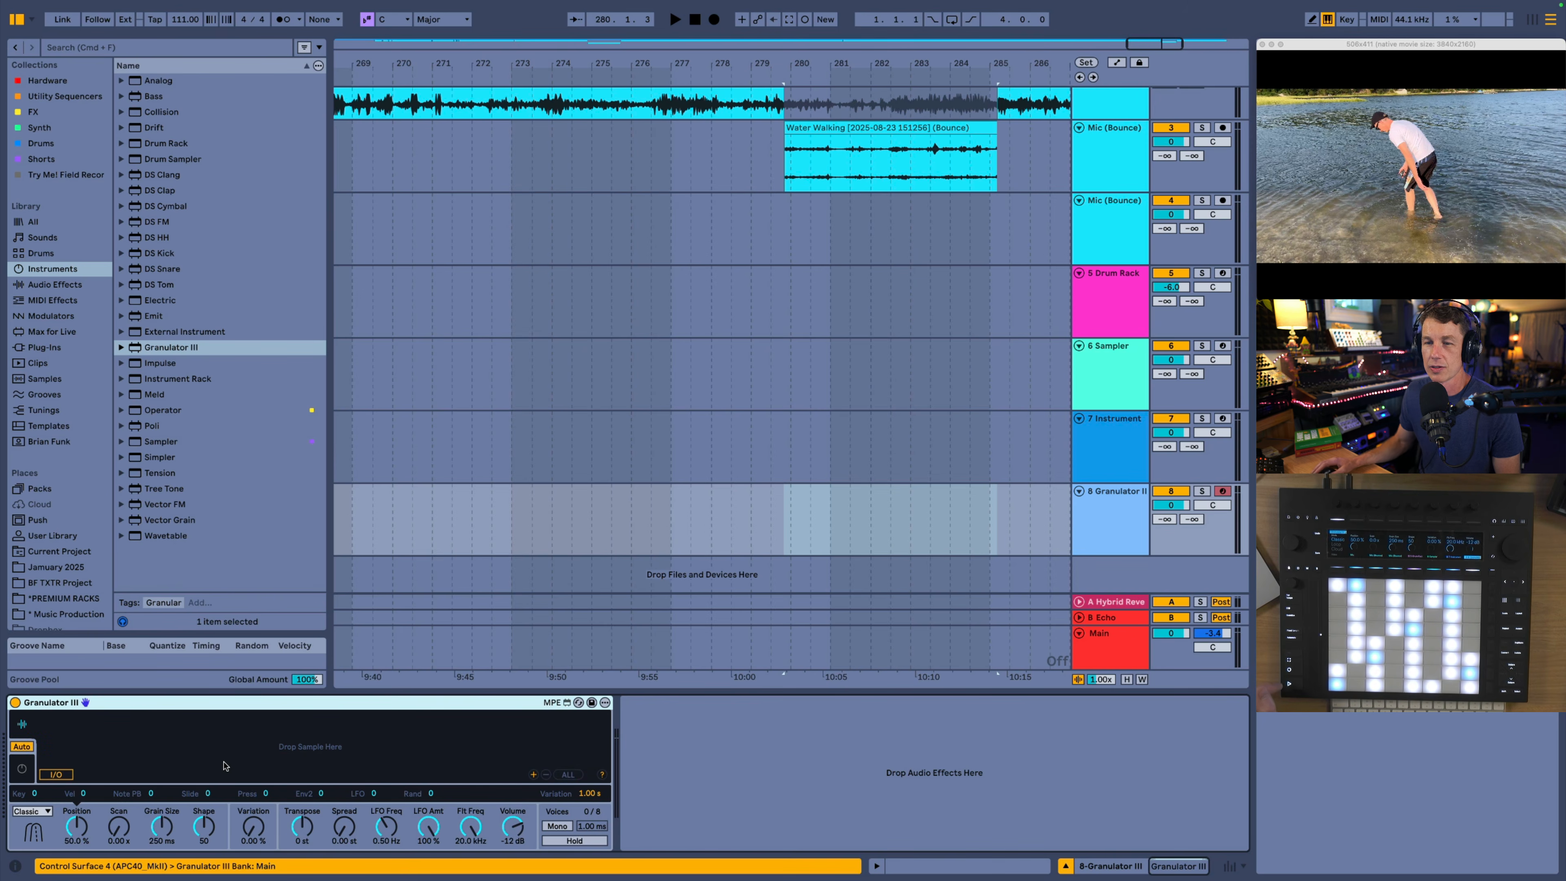
left_click(869, 139)
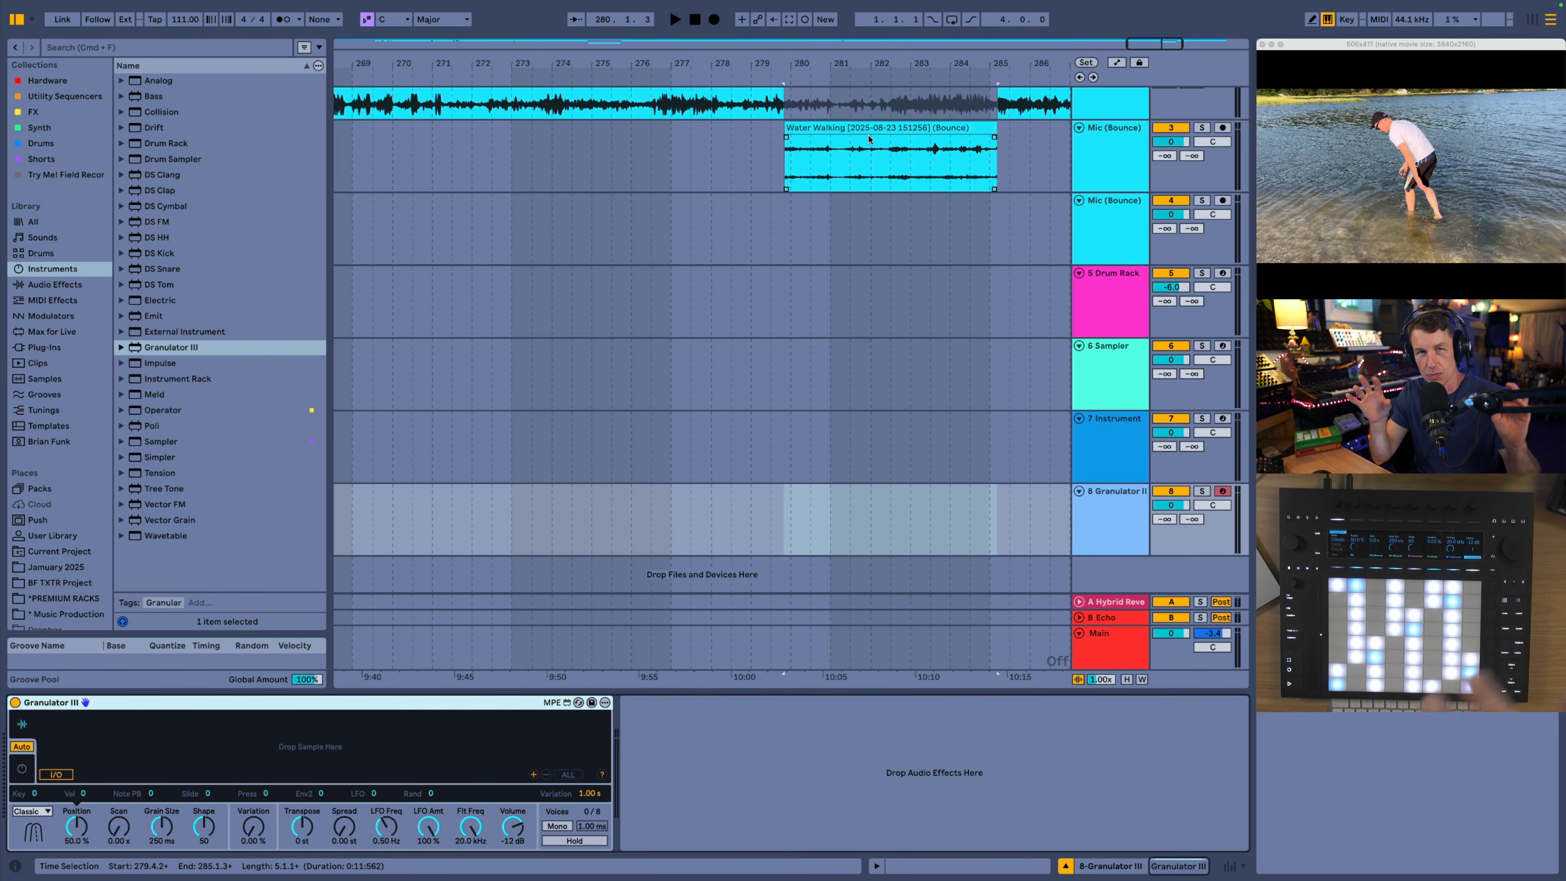
left_click_drag(864, 129, 293, 737)
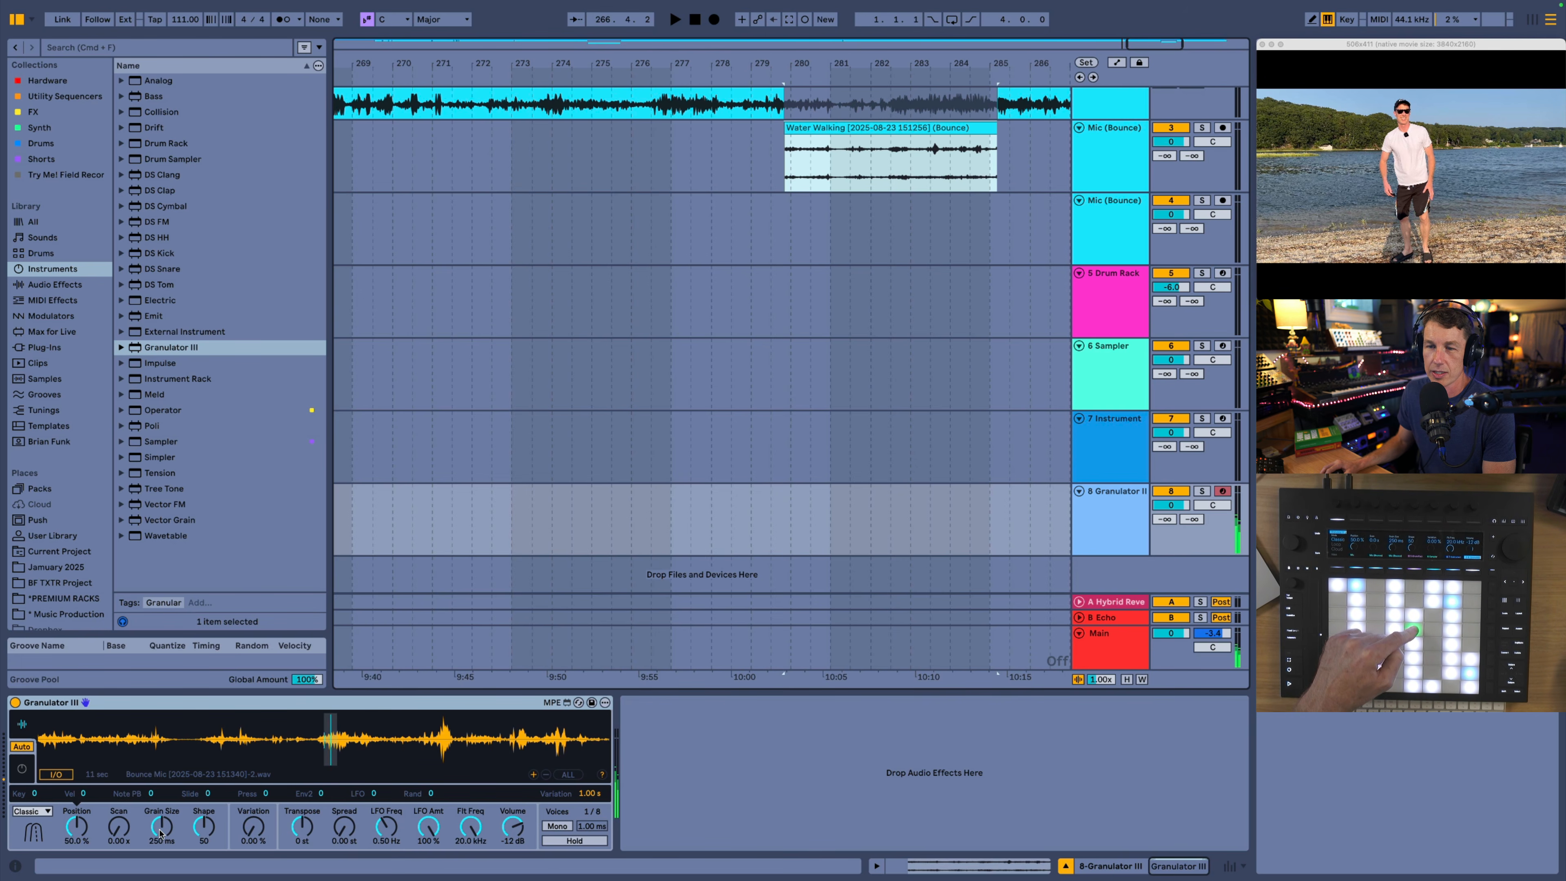
Step: Set Granulator III to Cloud with position 42.9%, scan 0.14x, grain size 31.1 ms, shape 17, variation 31.3% and spread 1.11 st
left_click_drag(160, 832, 160, 854)
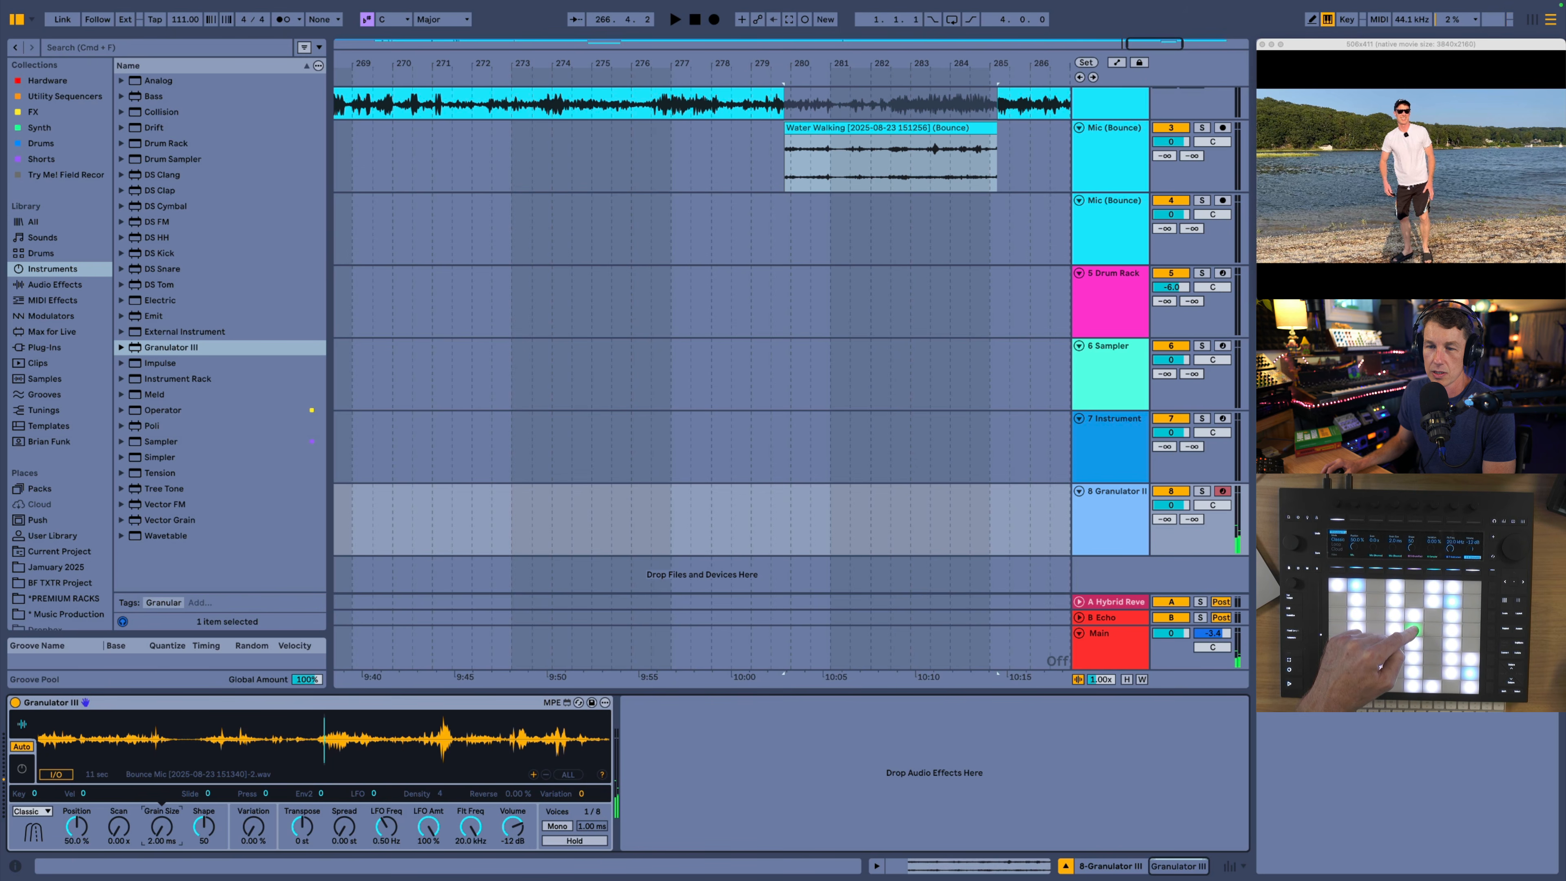
left_click_drag(162, 828, 122, 829)
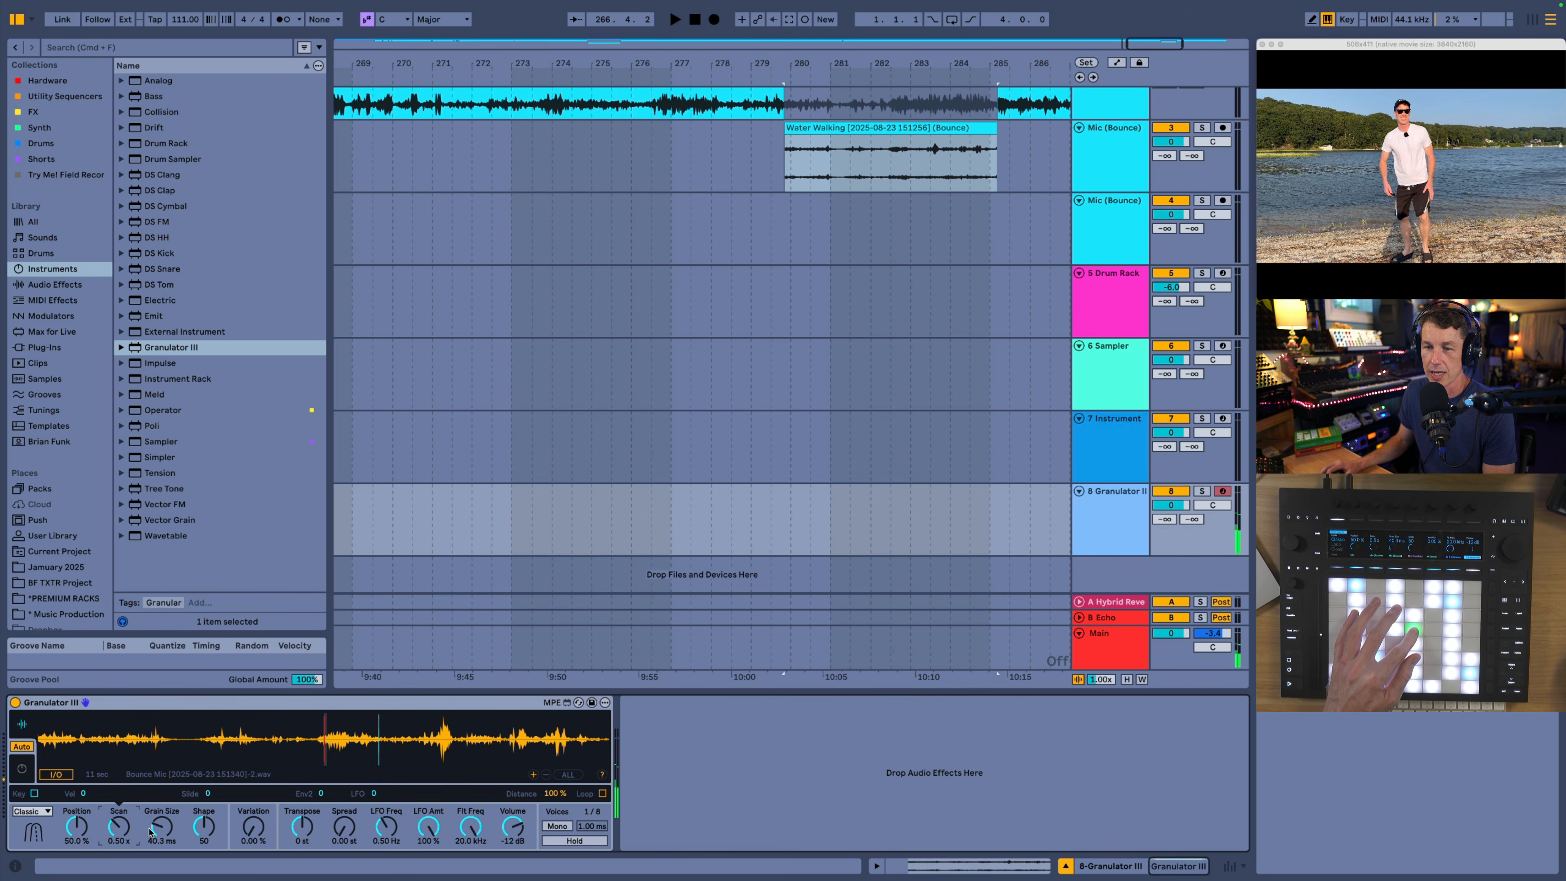
left_click_drag(150, 831, 150, 854)
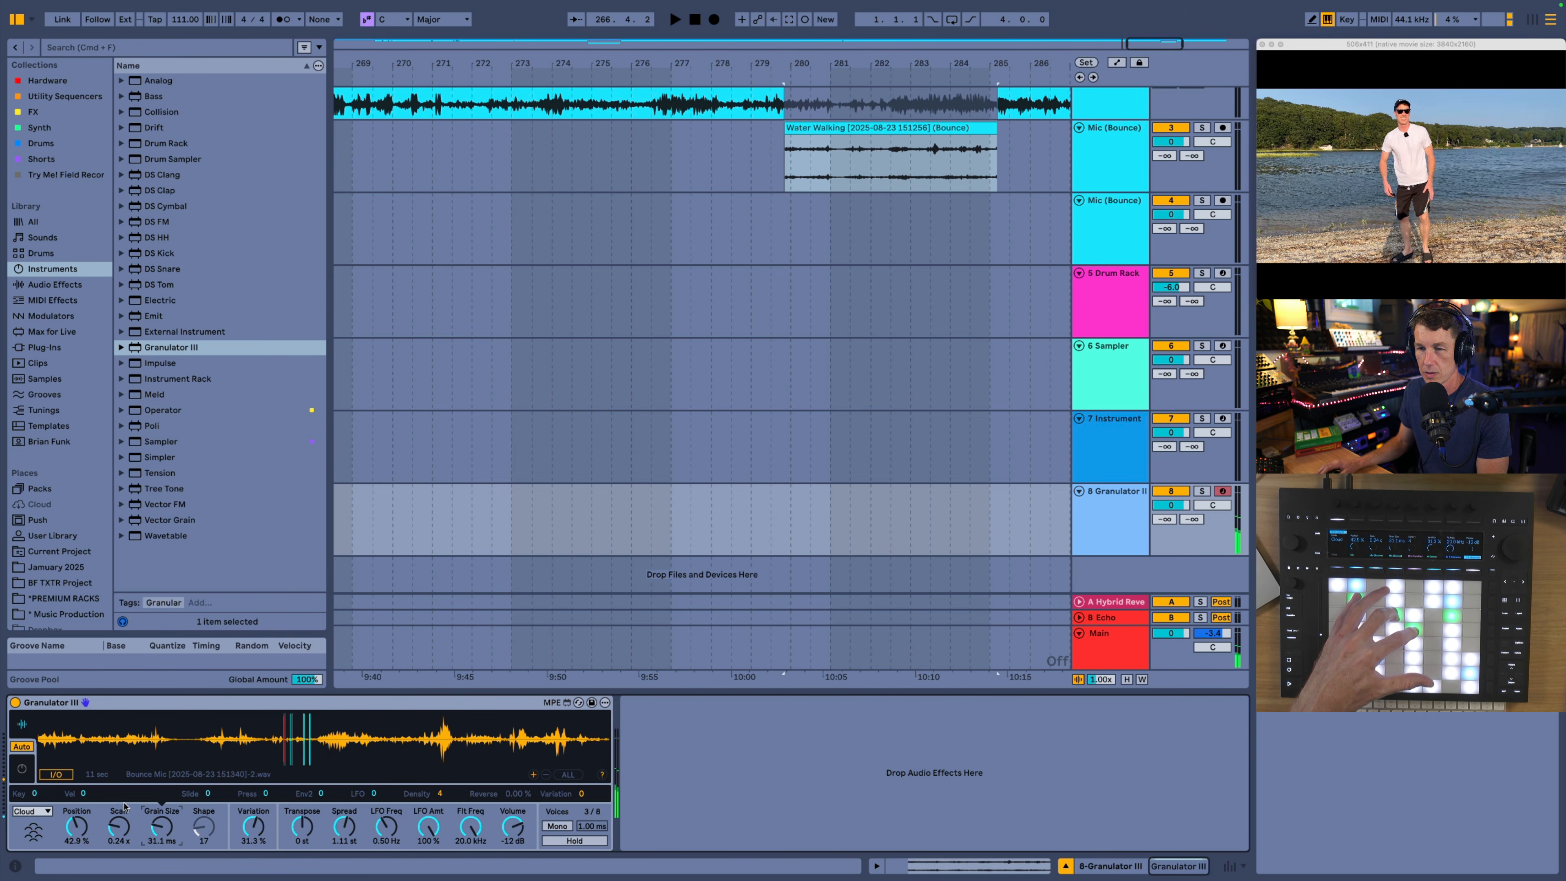
mouse_move(116, 830)
left_mouse_down()
mouse_move(116, 811)
mouse_move(116, 834)
left_mouse_up()
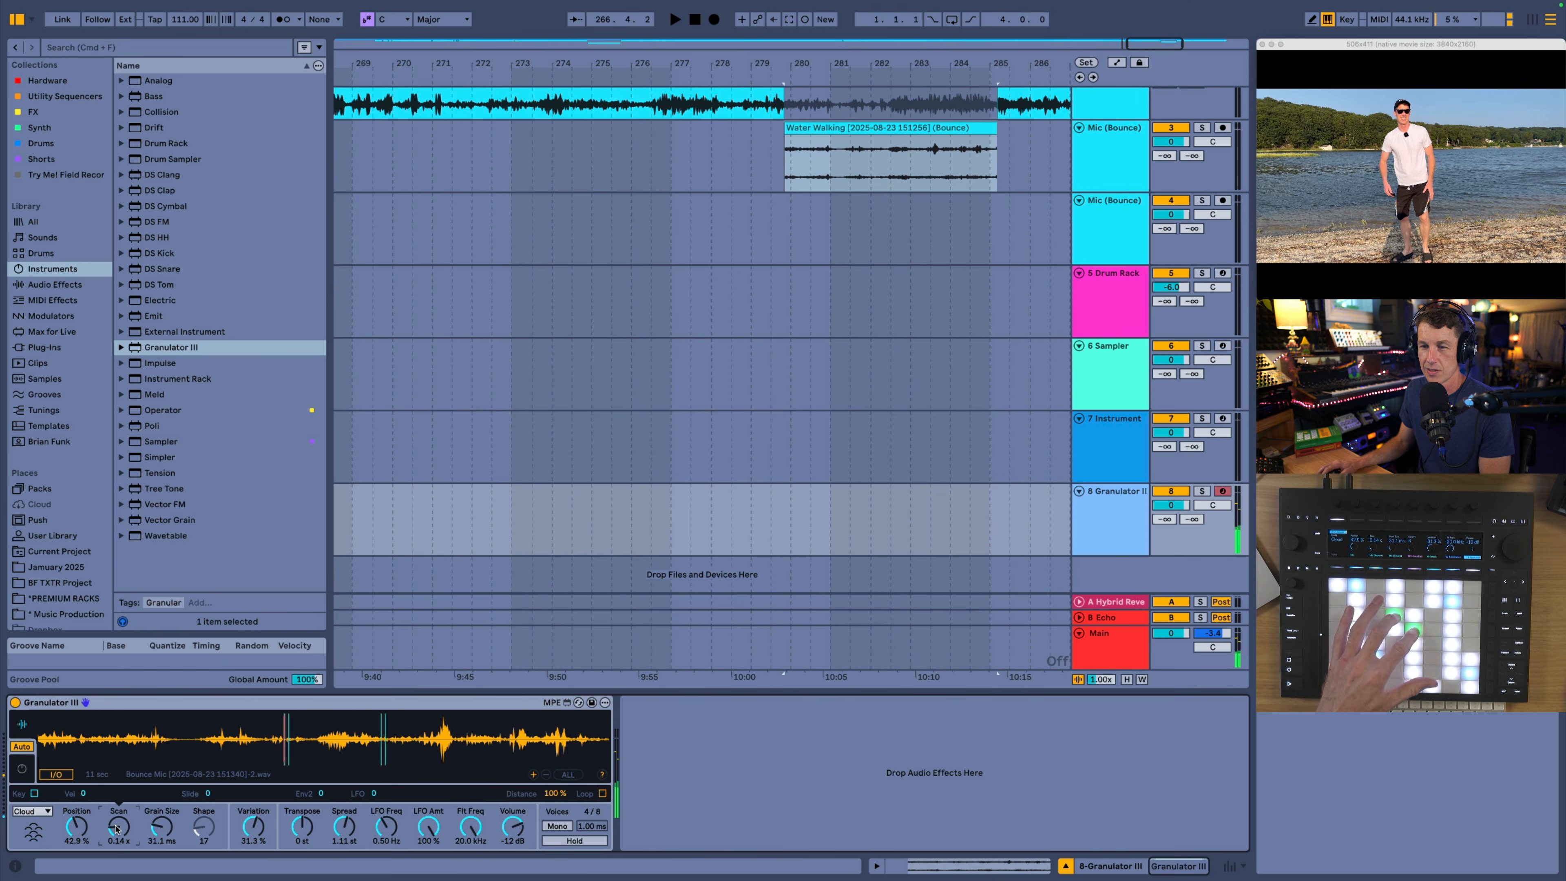
Step: Add the Reverb preset BF MegaReverb after Granulator III on the Granulator track
left_click(64, 285)
scroll(204, 296, "down", 14)
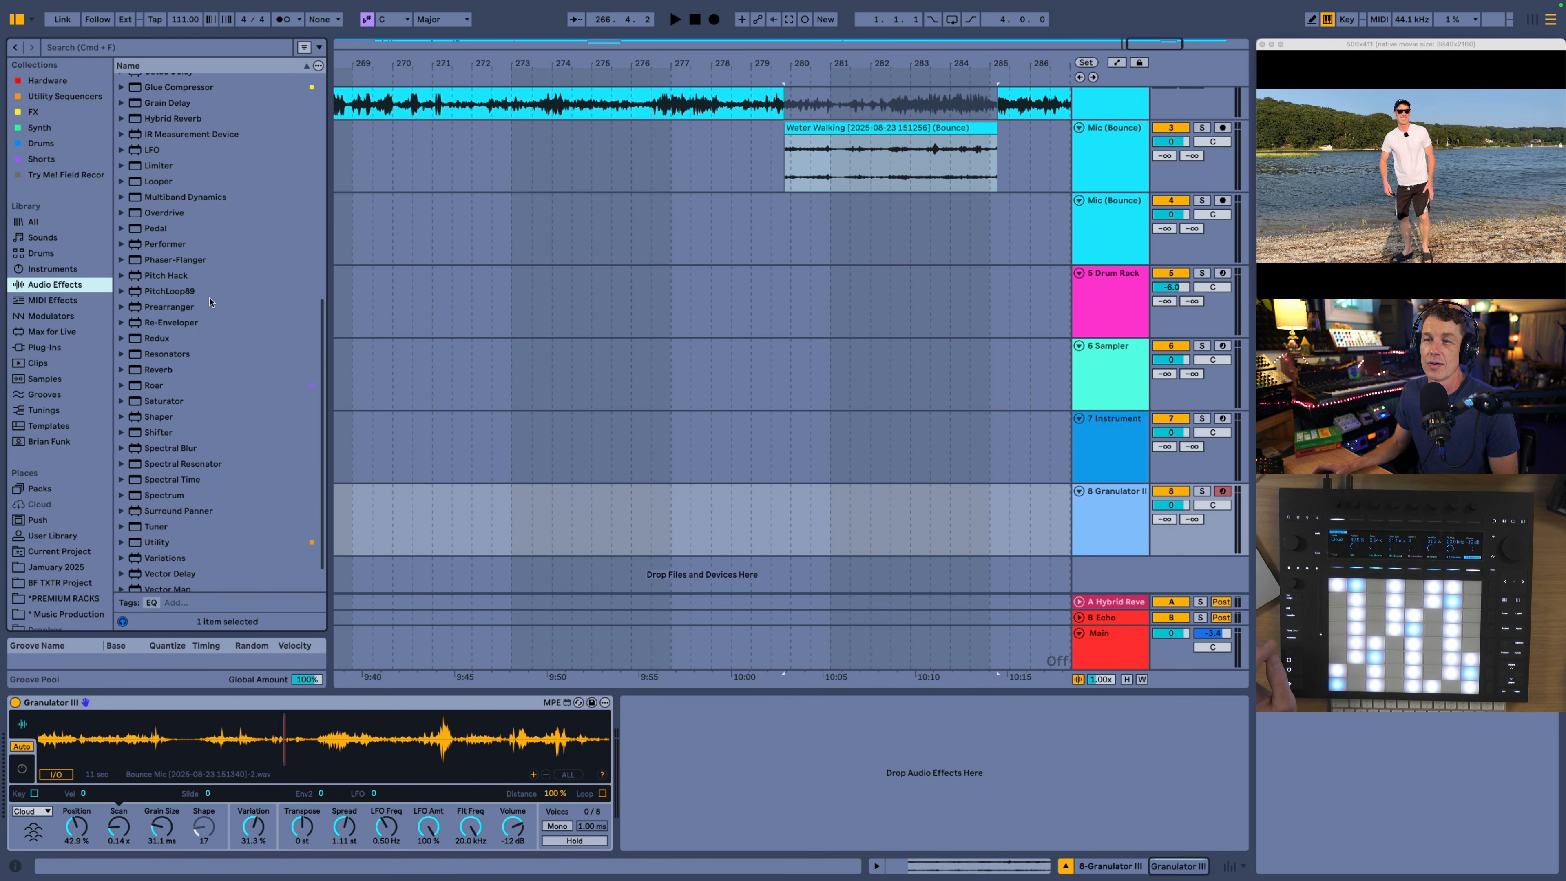
left_click(131, 371)
left_click(122, 370)
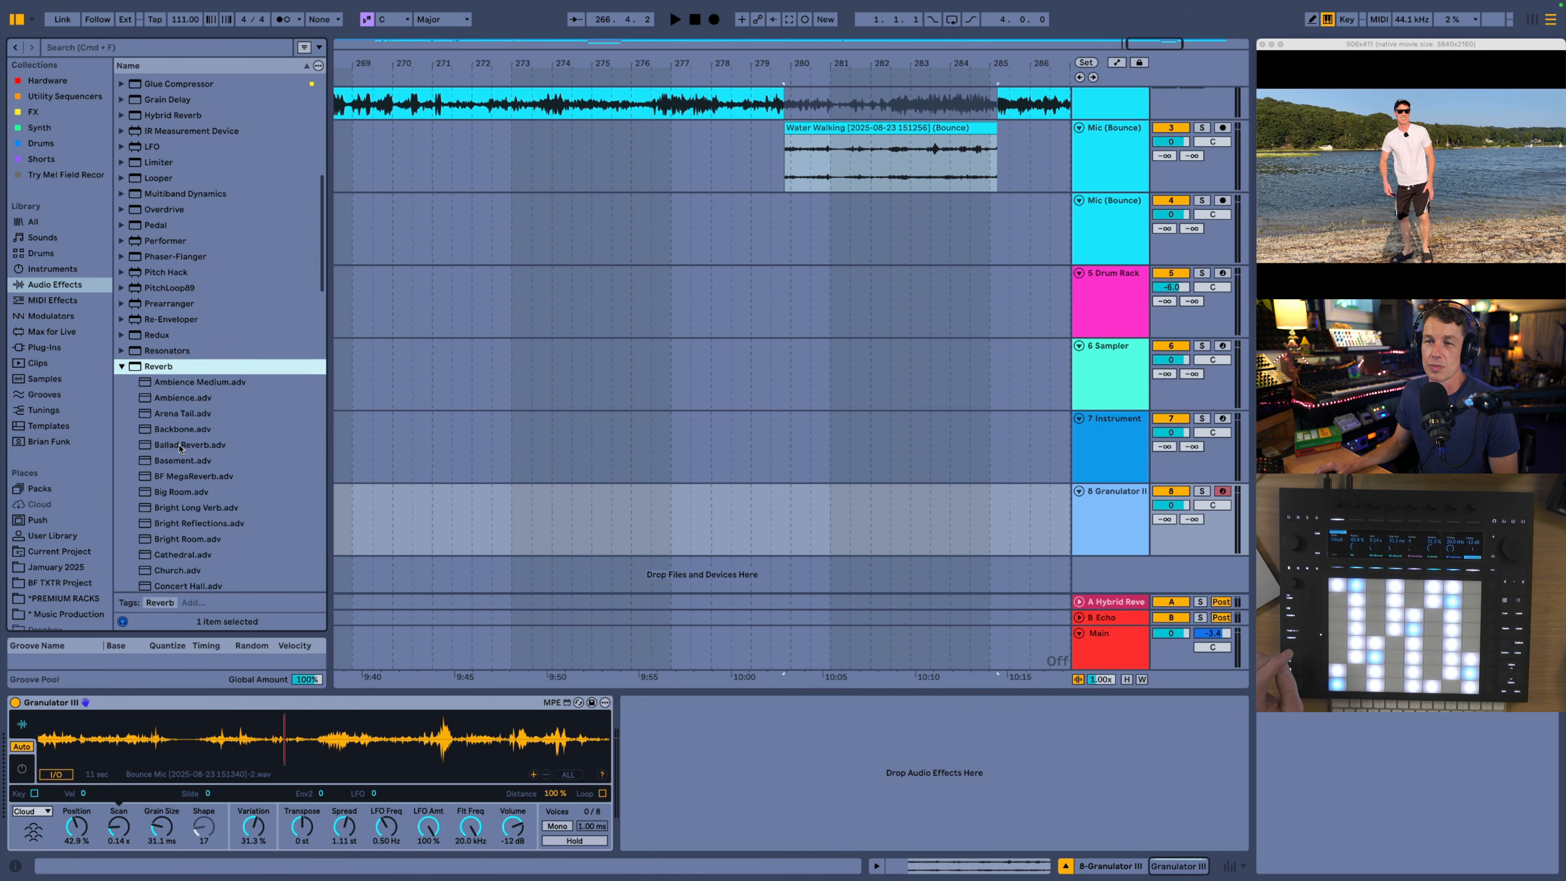
scroll(183, 446, "down", 5)
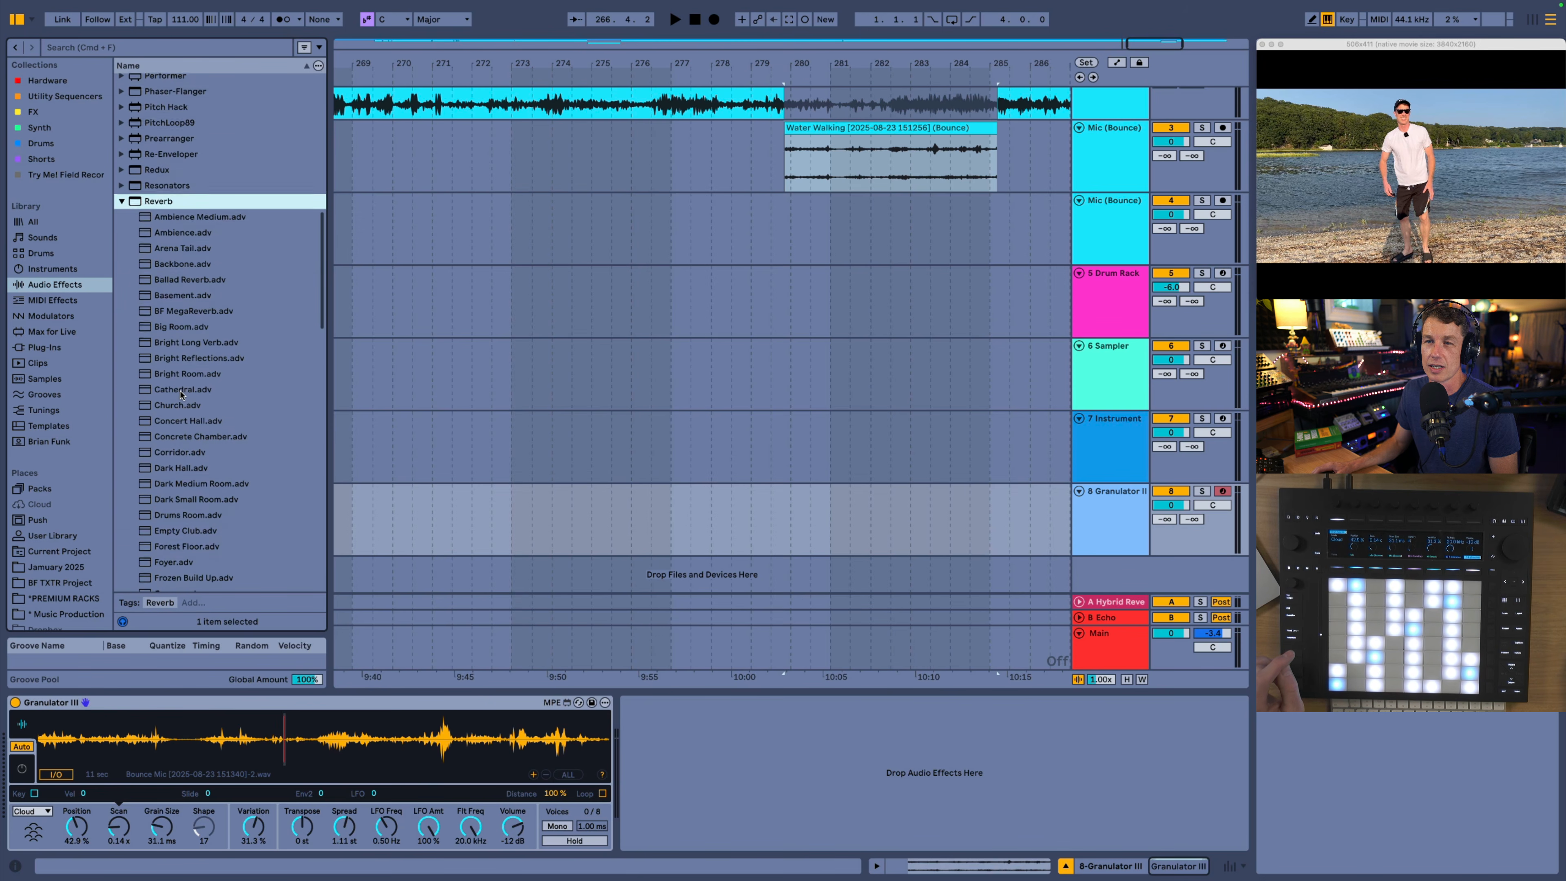
scroll(185, 278, "down", 2)
left_click(188, 254)
left_click_drag(798, 796, 807, 800)
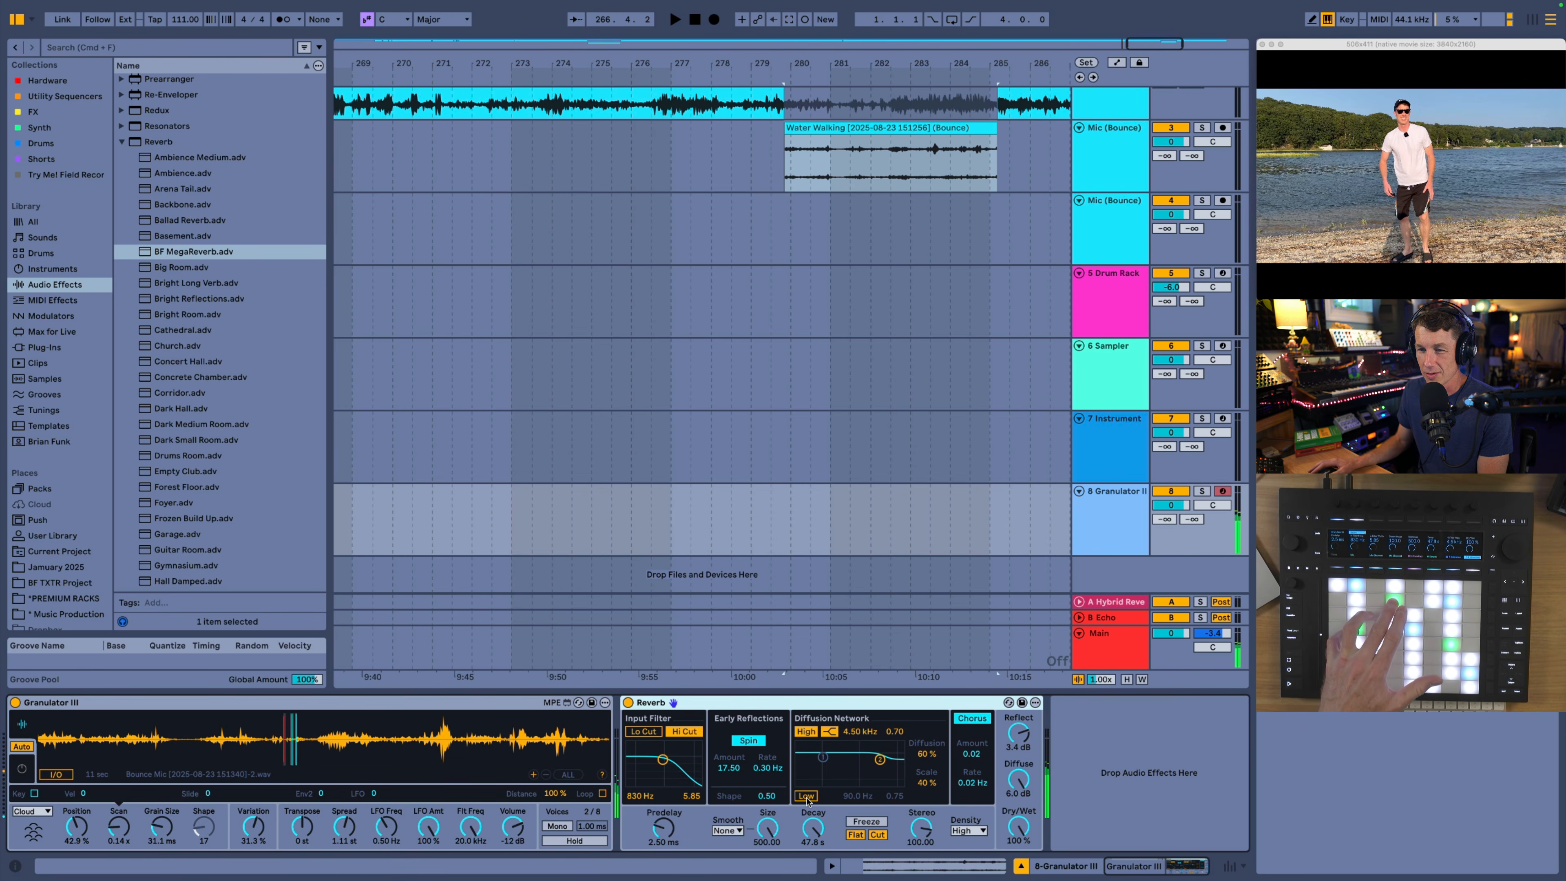
Step: Add an Auto Filter after the Reverb on the Granulator III track
left_click(123, 142)
scroll(178, 241, "up", 10)
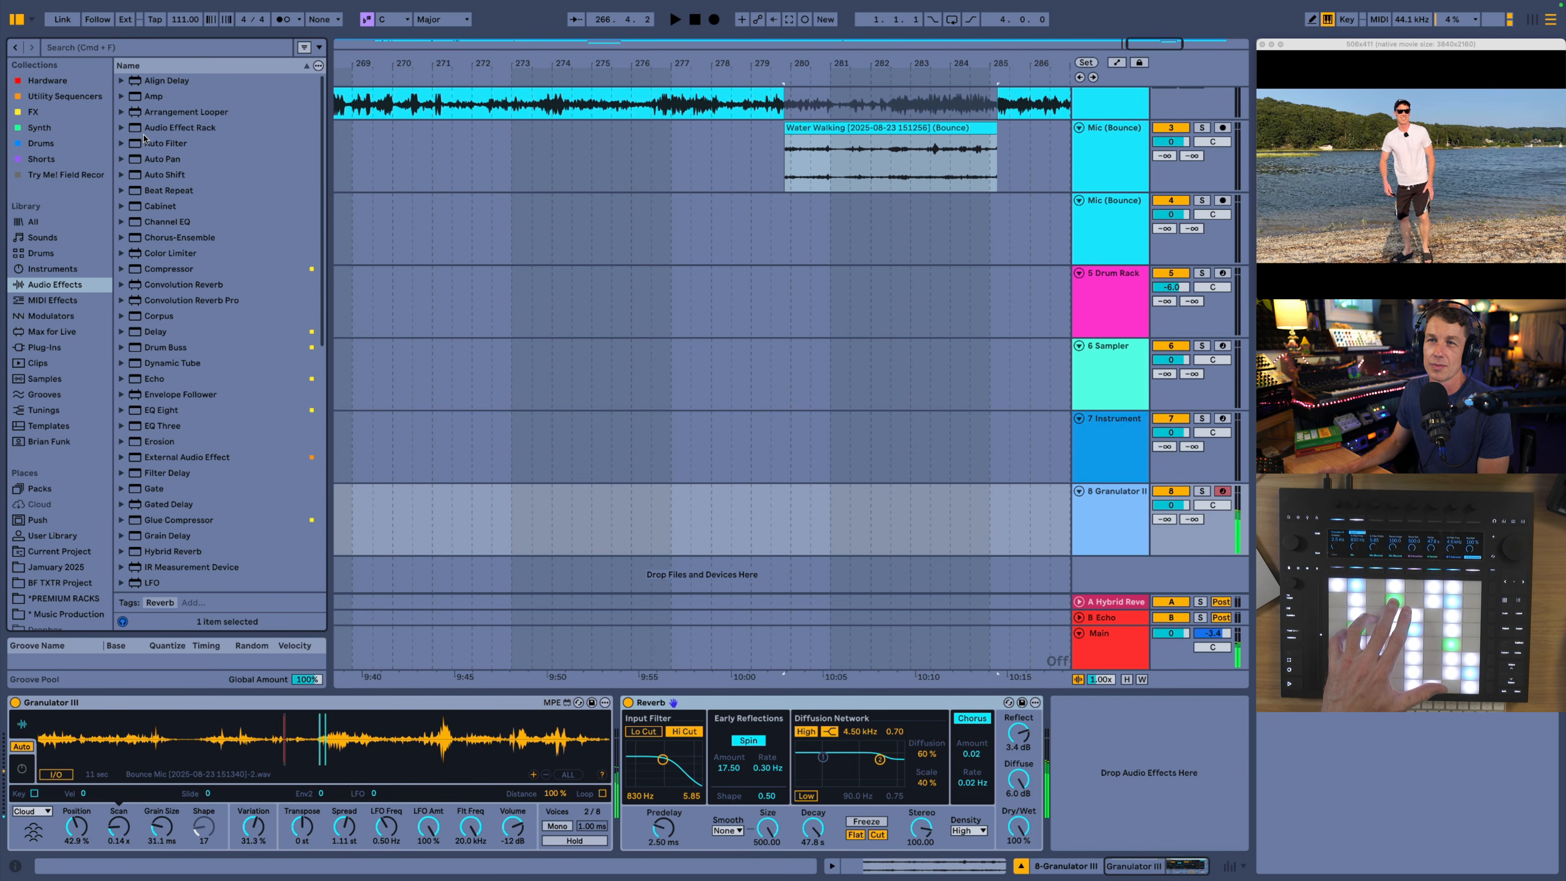
left_click_drag(157, 146, 1138, 776)
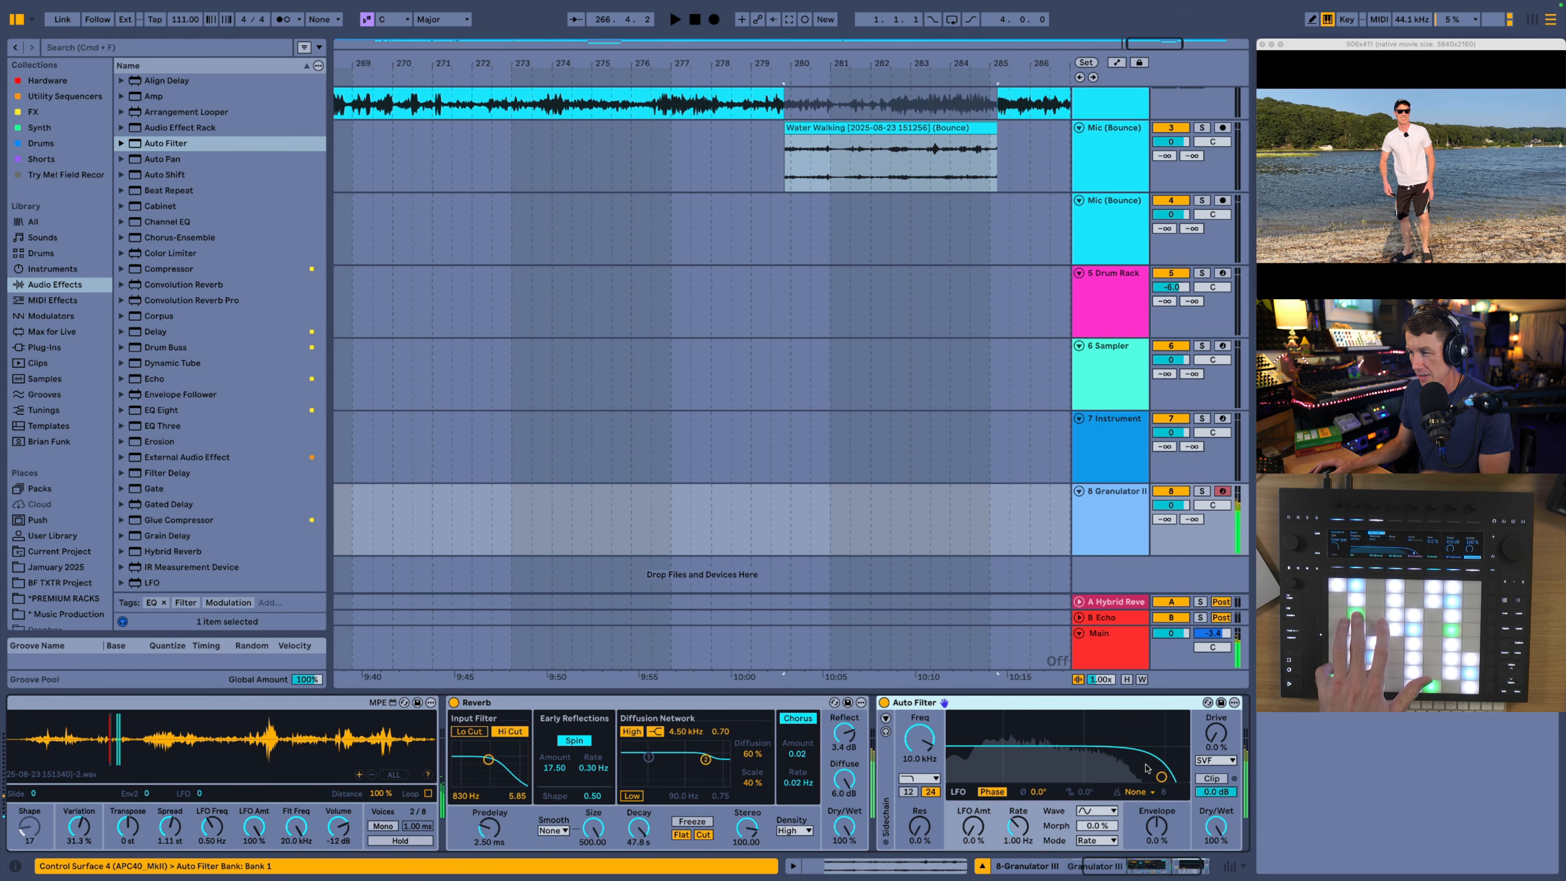
Step: Set the Auto Filter to 9.38 kHz with 60% resonance and group the track's devices into an Instrument Rack
left_click_drag(1161, 776, 1032, 762)
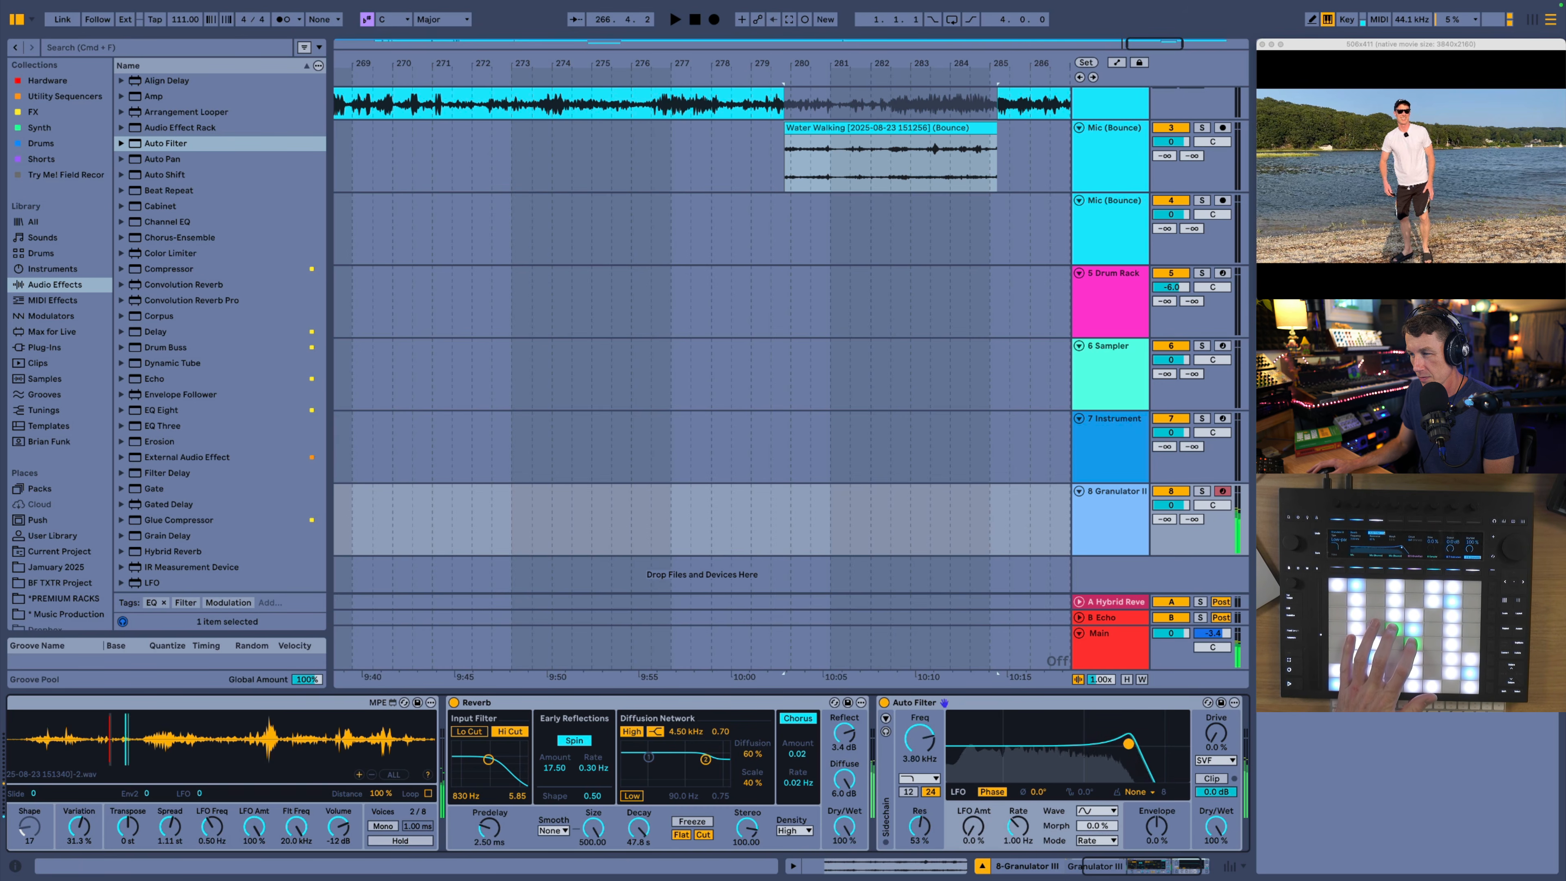
left_click_drag(1128, 743, 1157, 738)
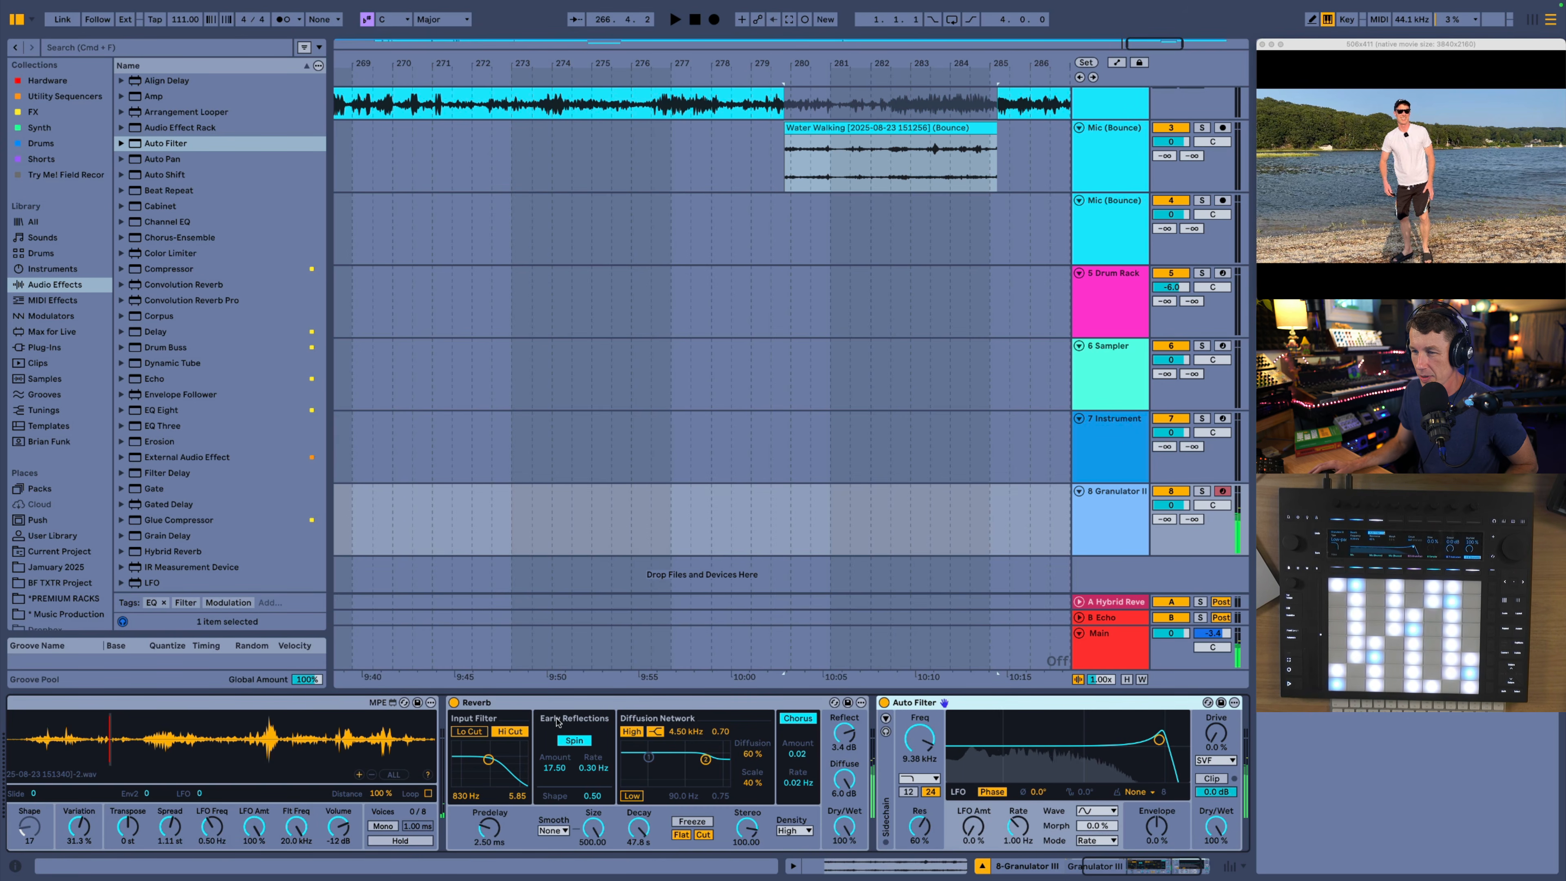
left_click(295, 713)
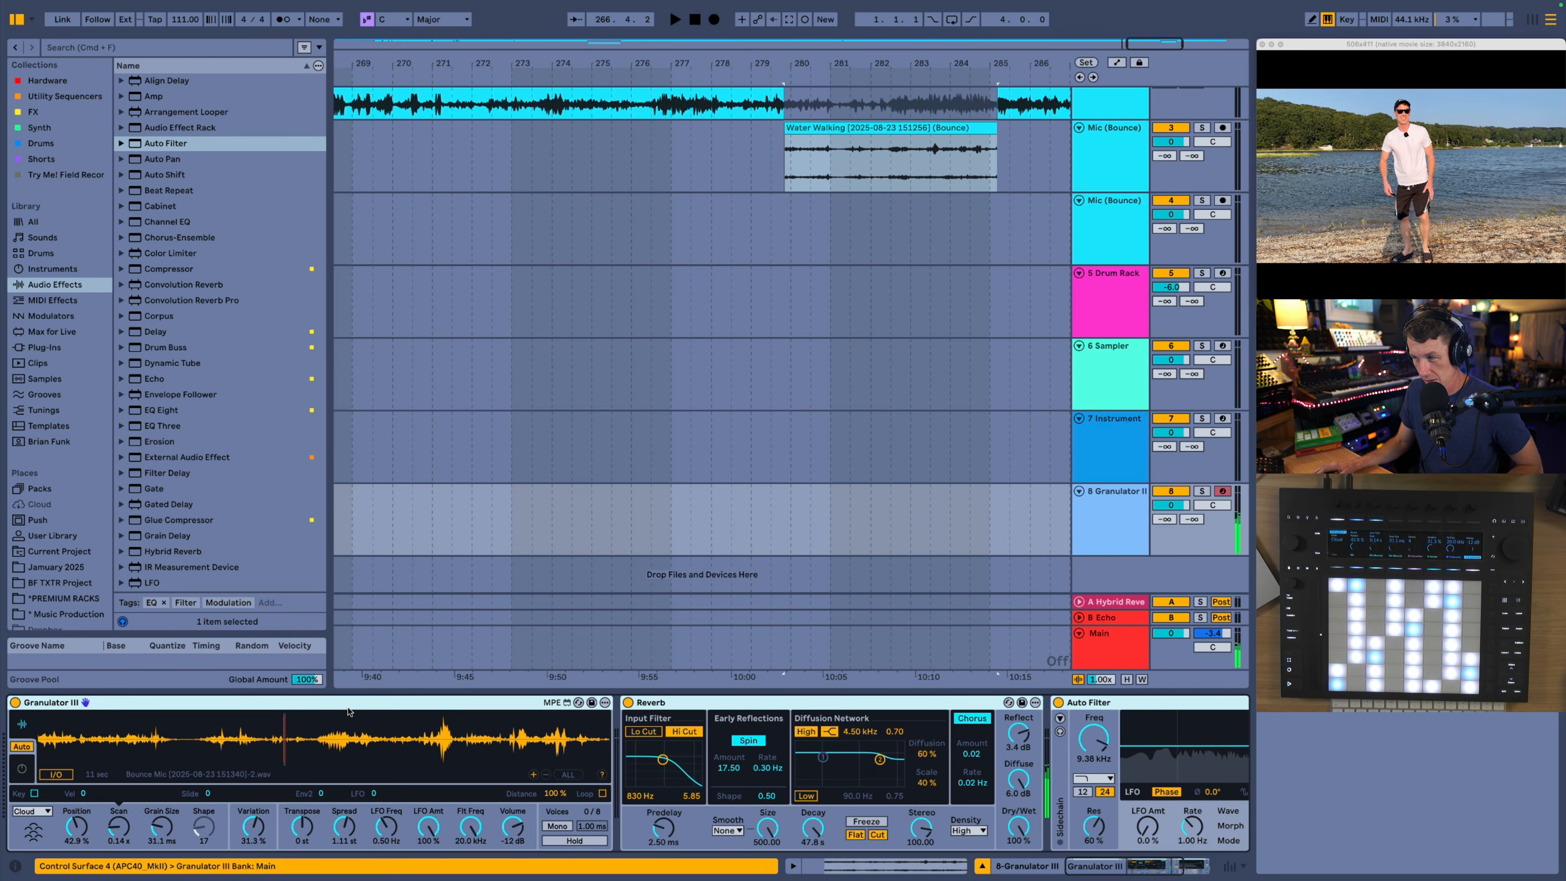
key("super+g")
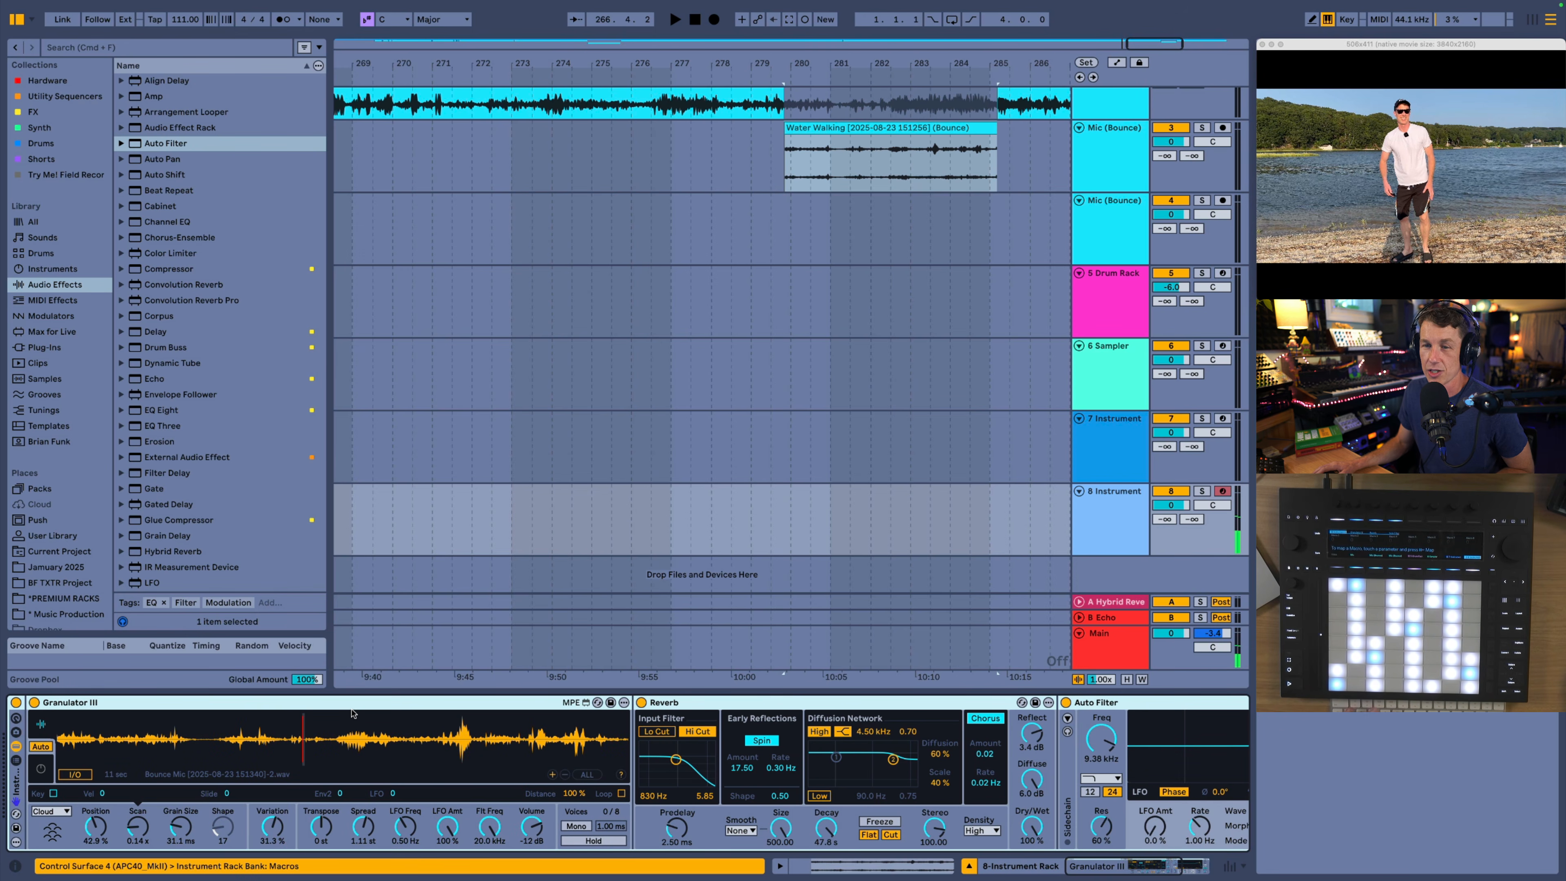
Step: Map the Auto Filter's frequency to Macro 1, reduce the rack to that single macro, and name it White Noise
left_click(17, 718)
scroll(1108, 754, "right", 3)
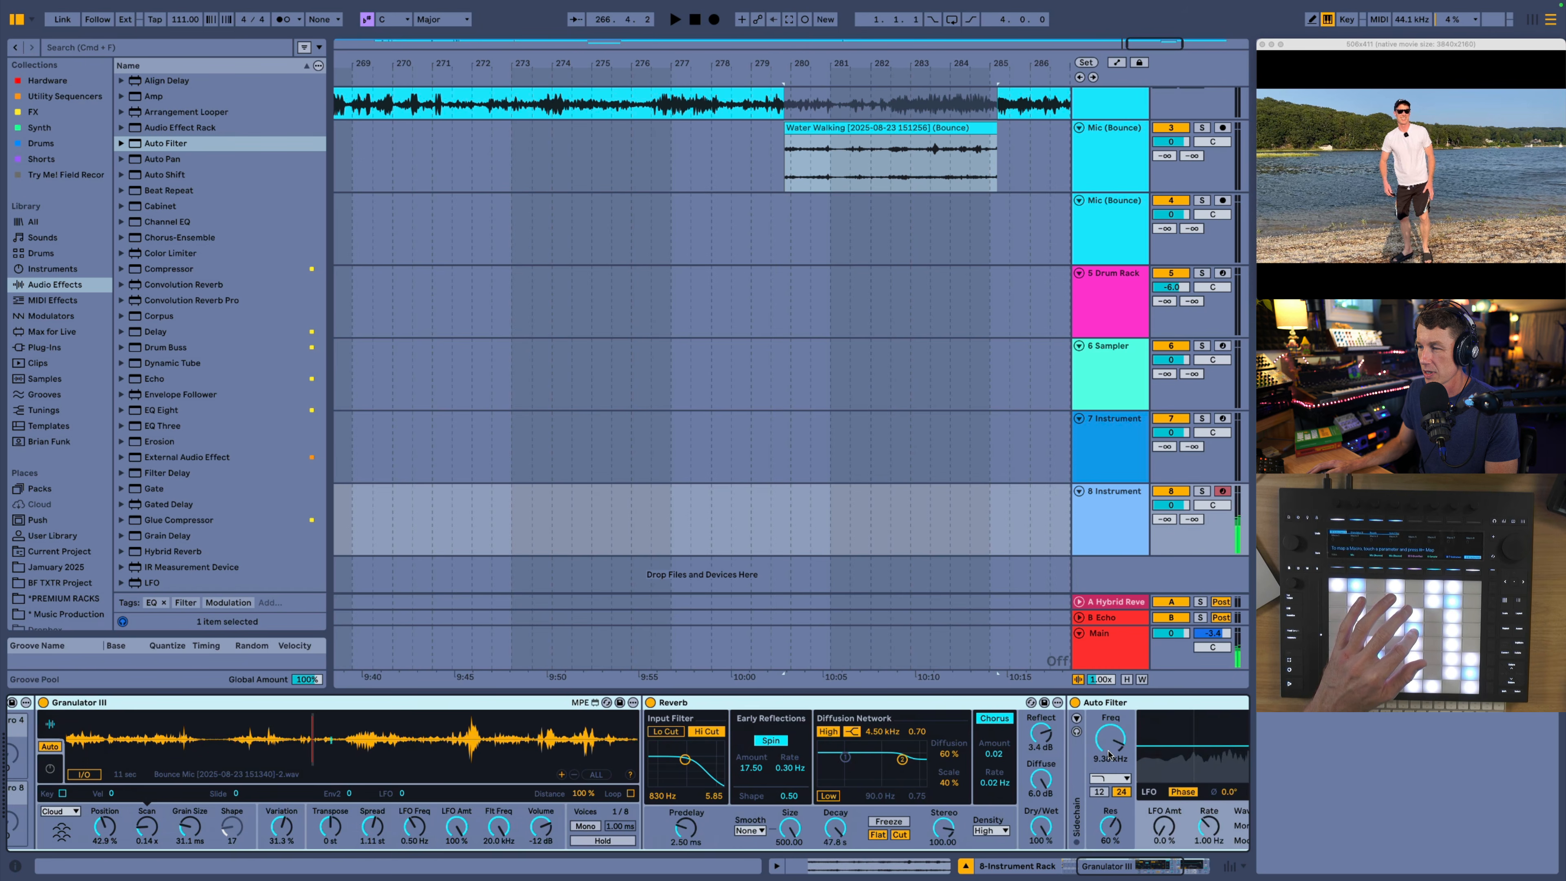
right_click(1104, 738)
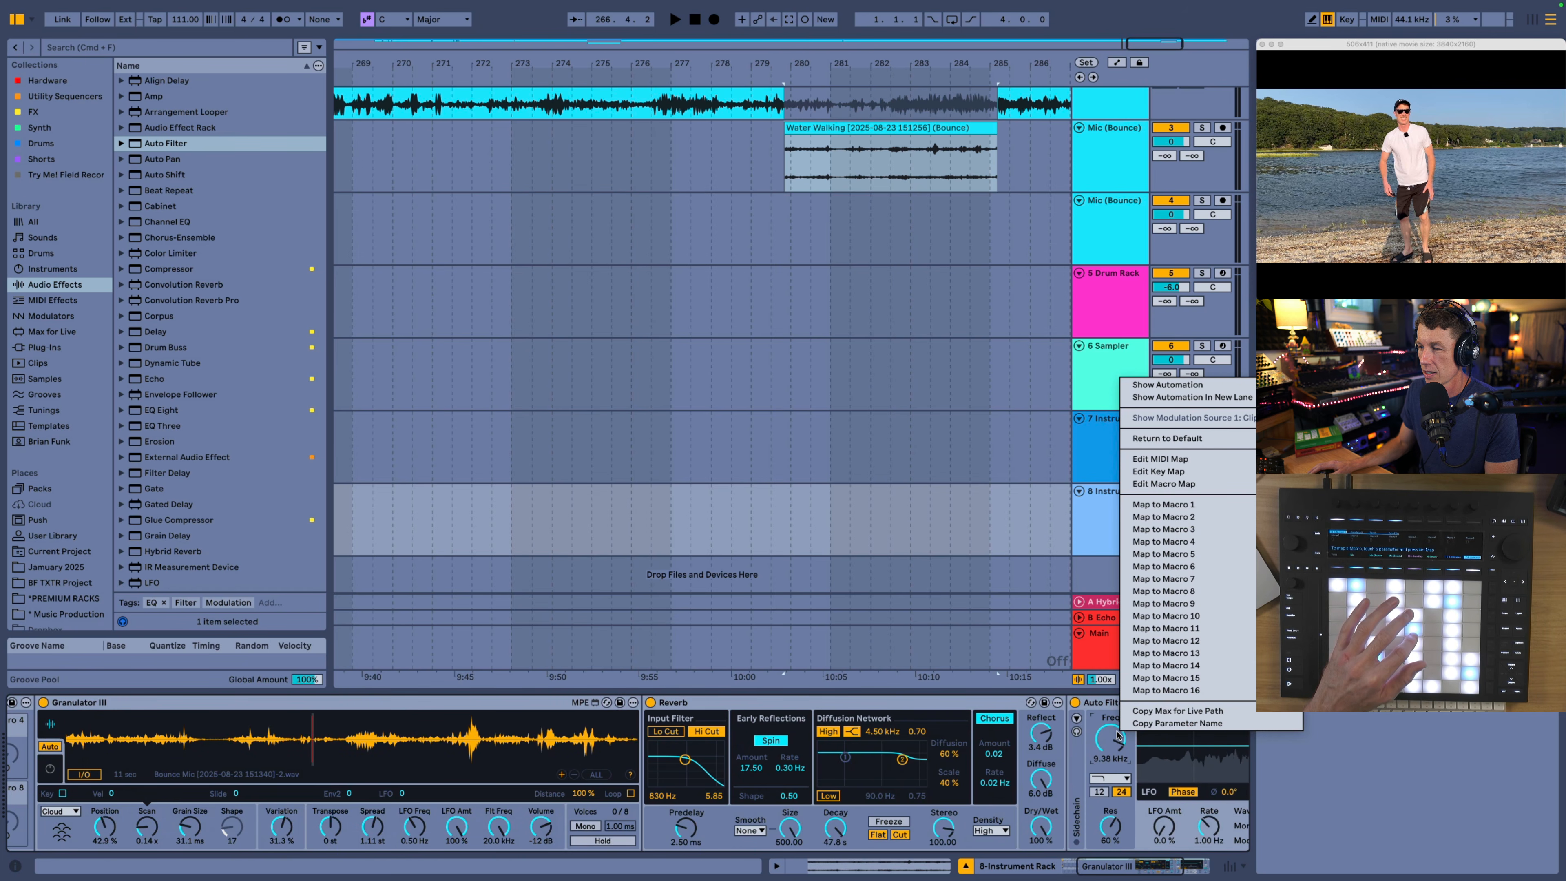
left_click(1165, 506)
scroll(570, 775, "left", 3)
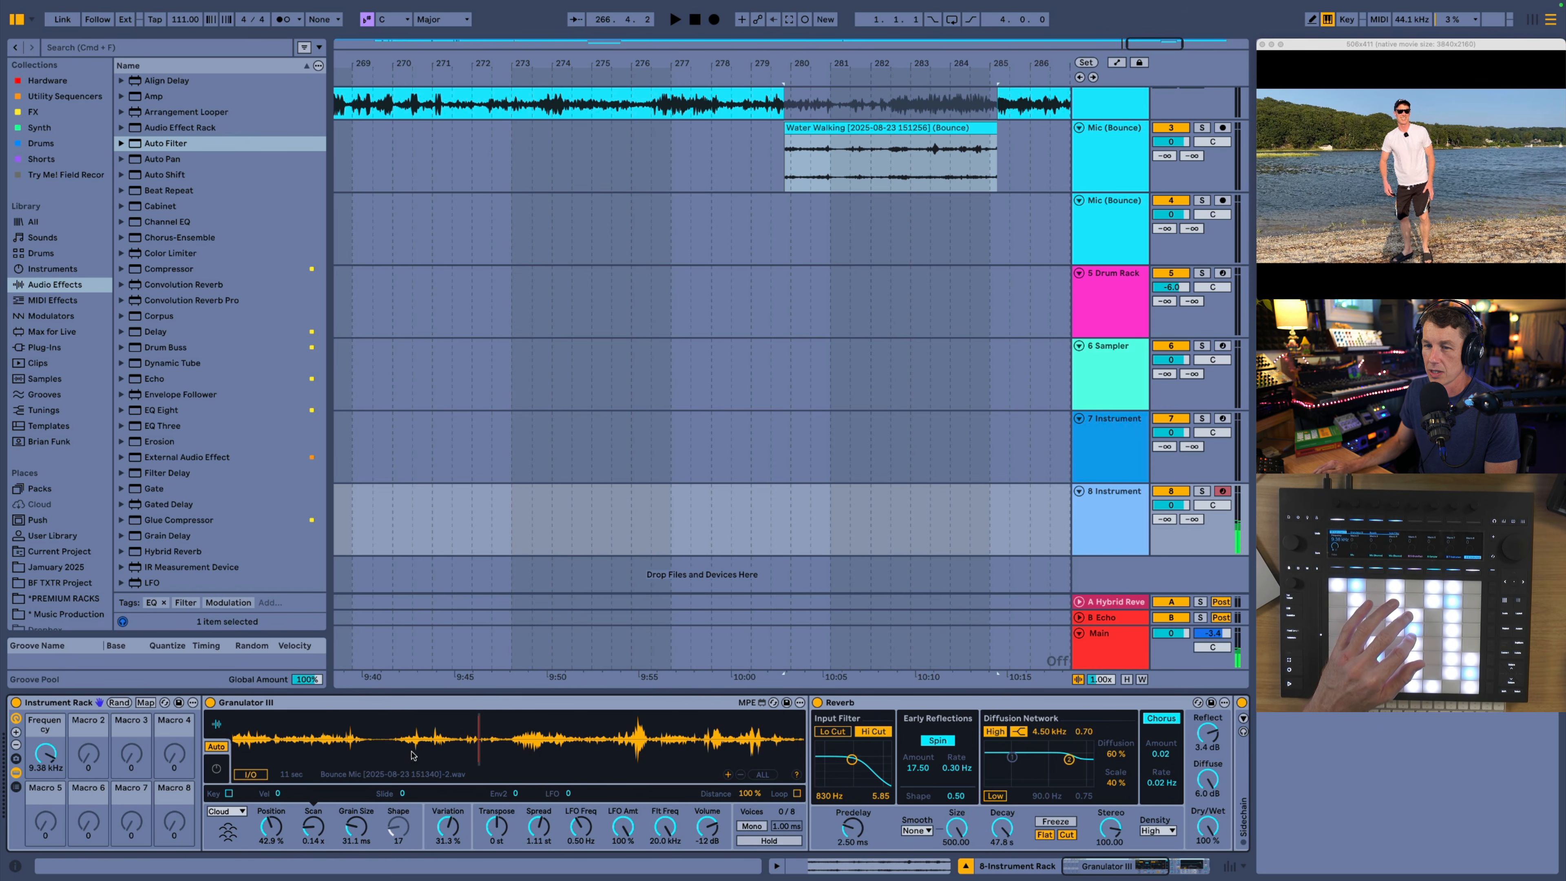
left_click(17, 745)
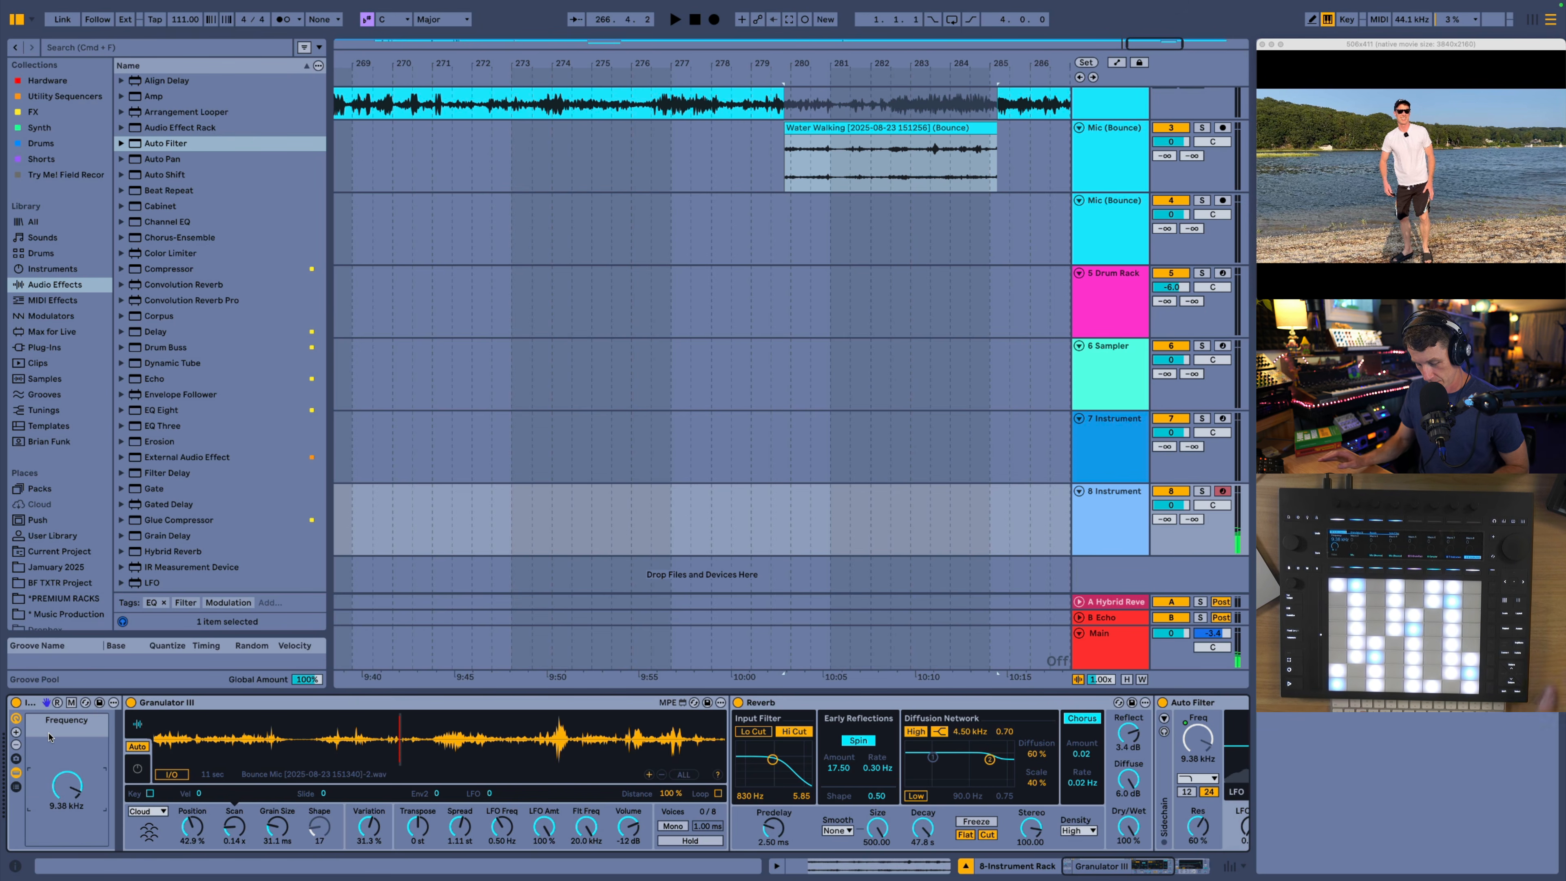
key("super+r")
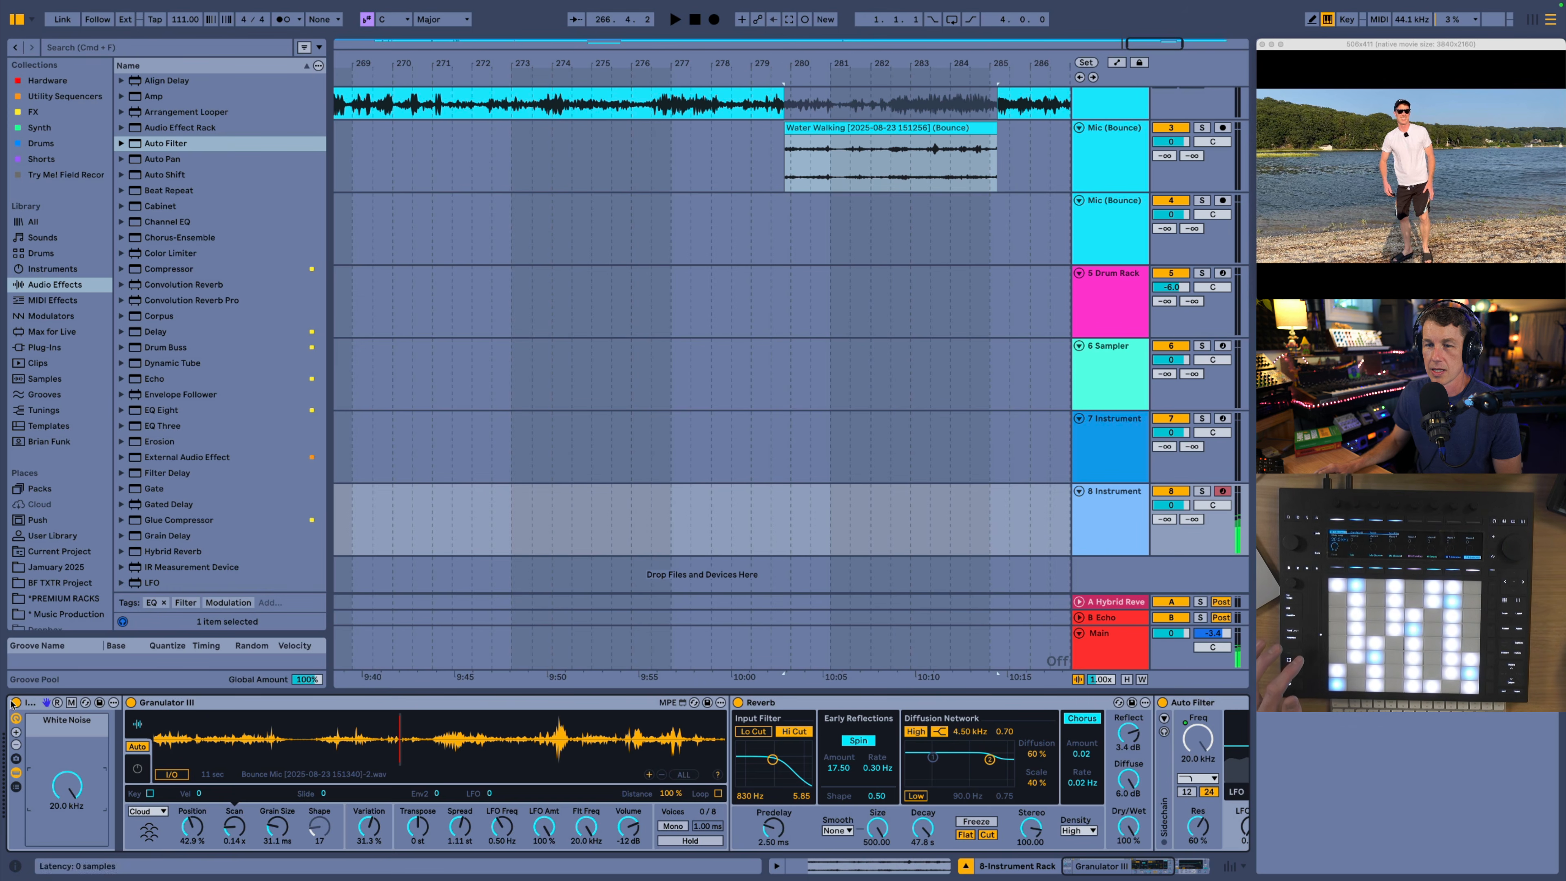
Step: Add a second macro to the rack, map Granulator III's Position to it, and name it Sample Position
left_click(16, 733)
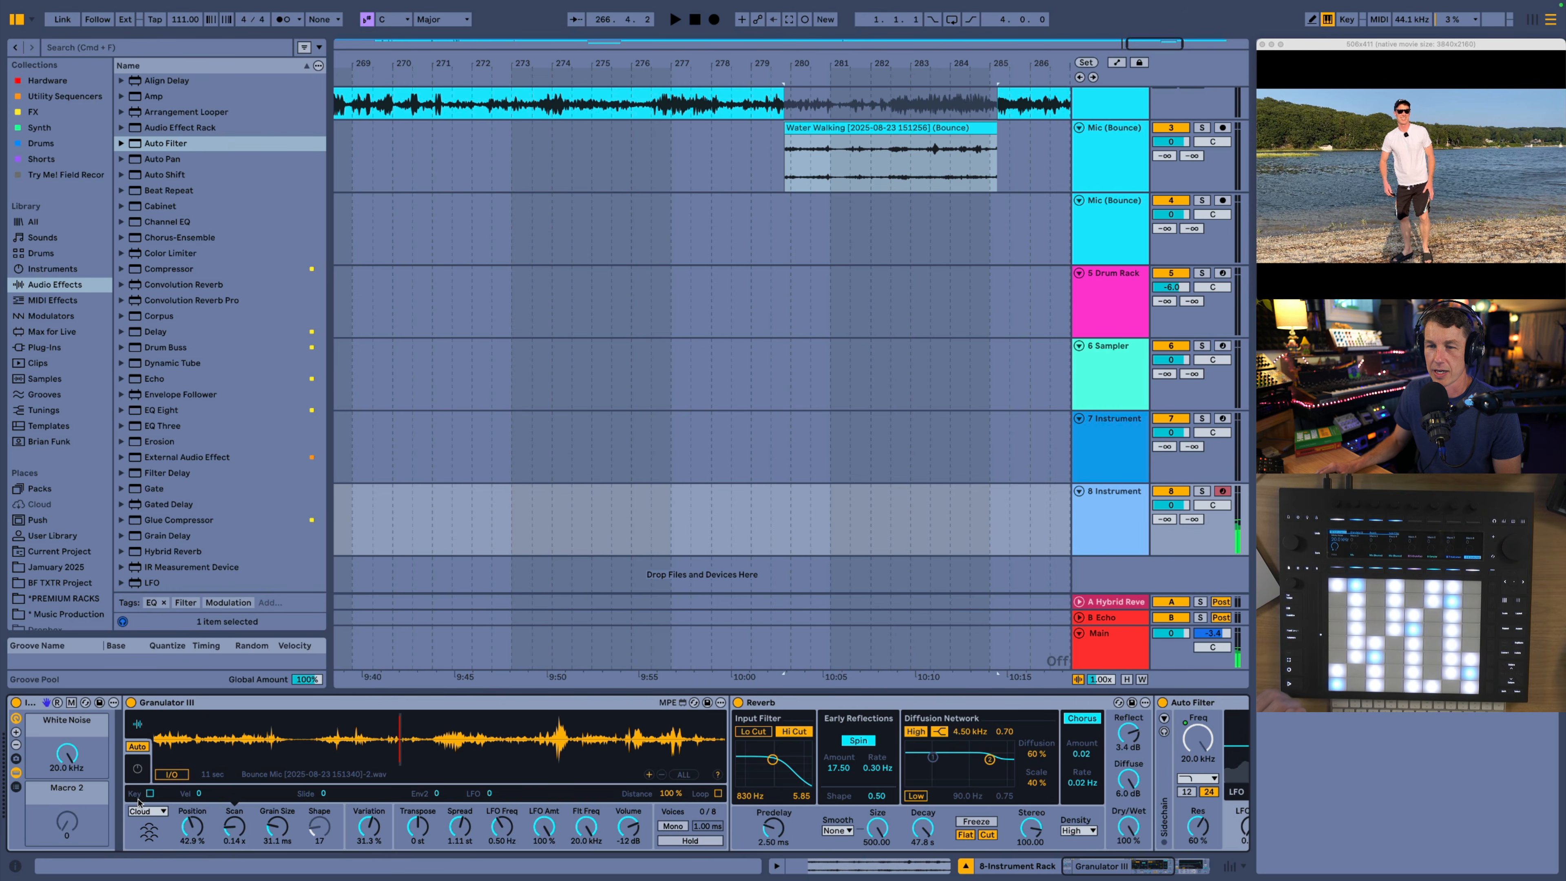
right_click(192, 829)
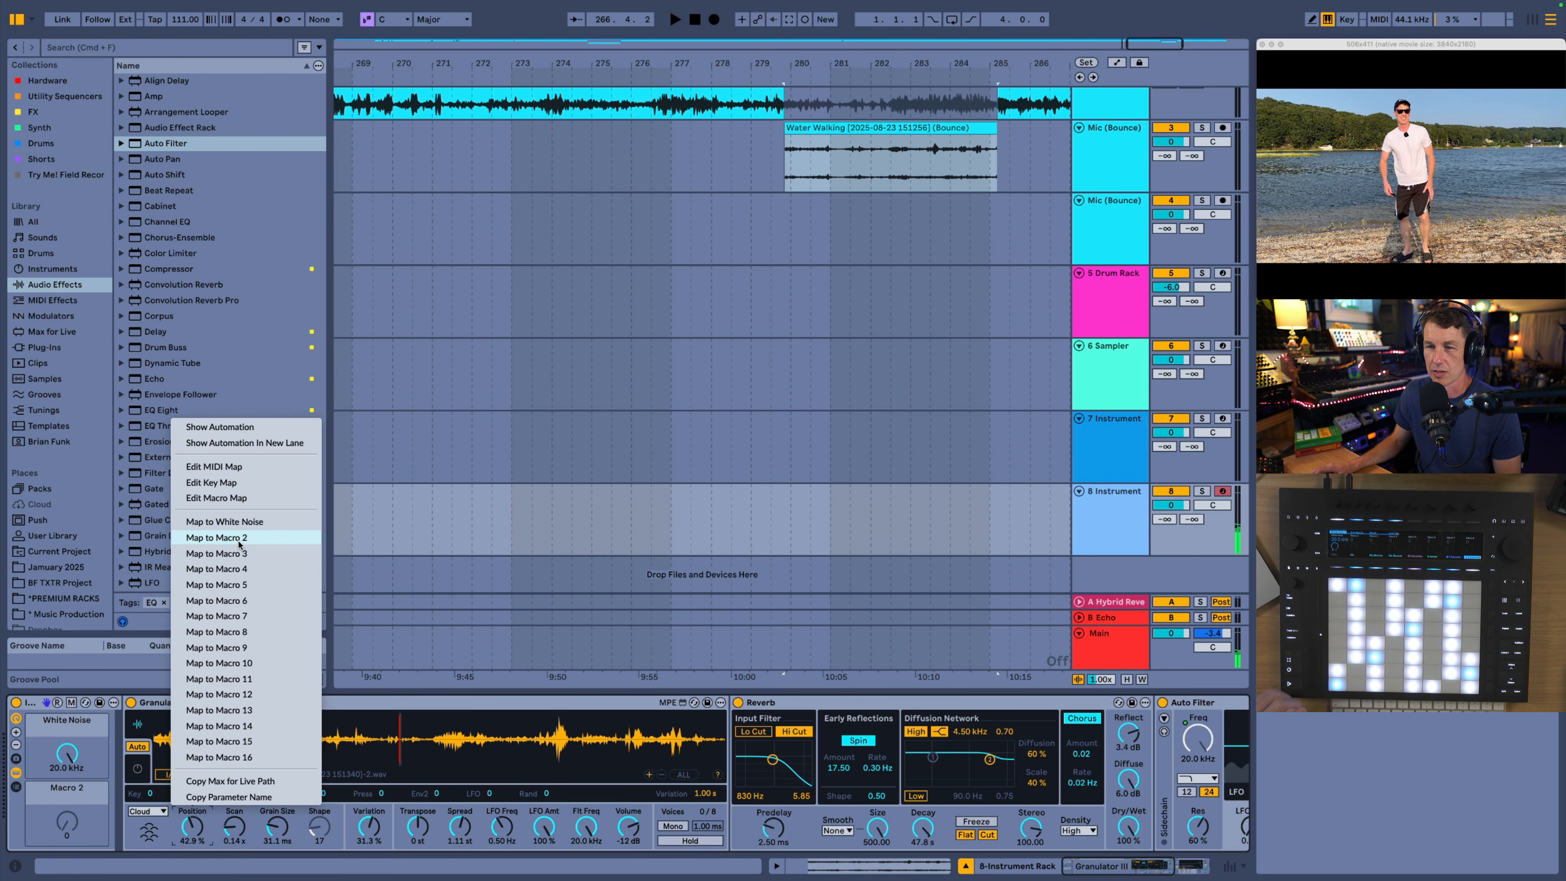
left_click(197, 539)
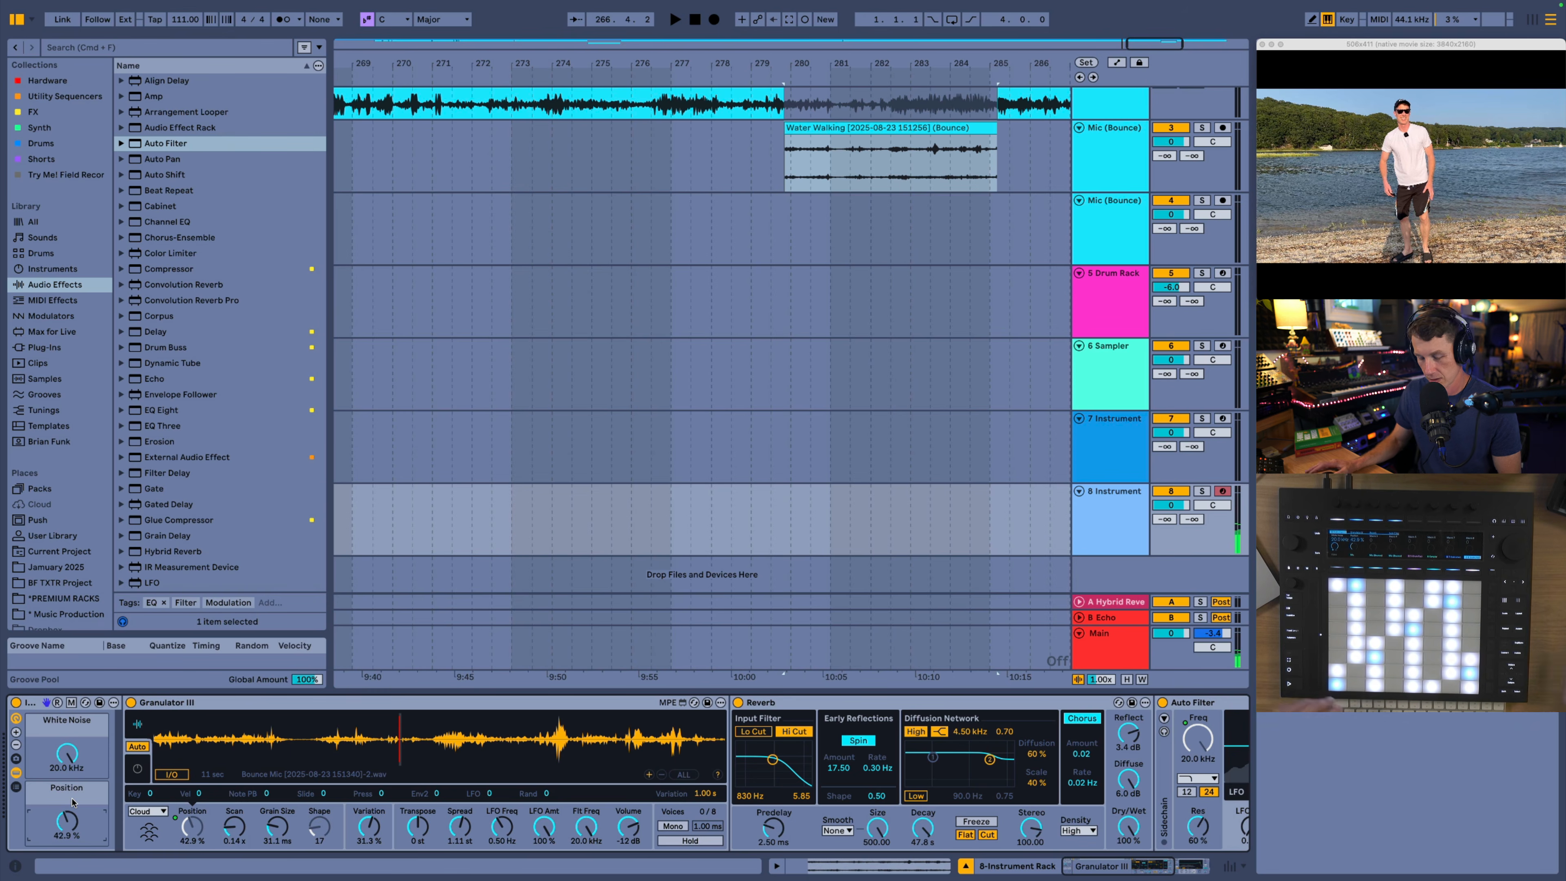
key("super+r")
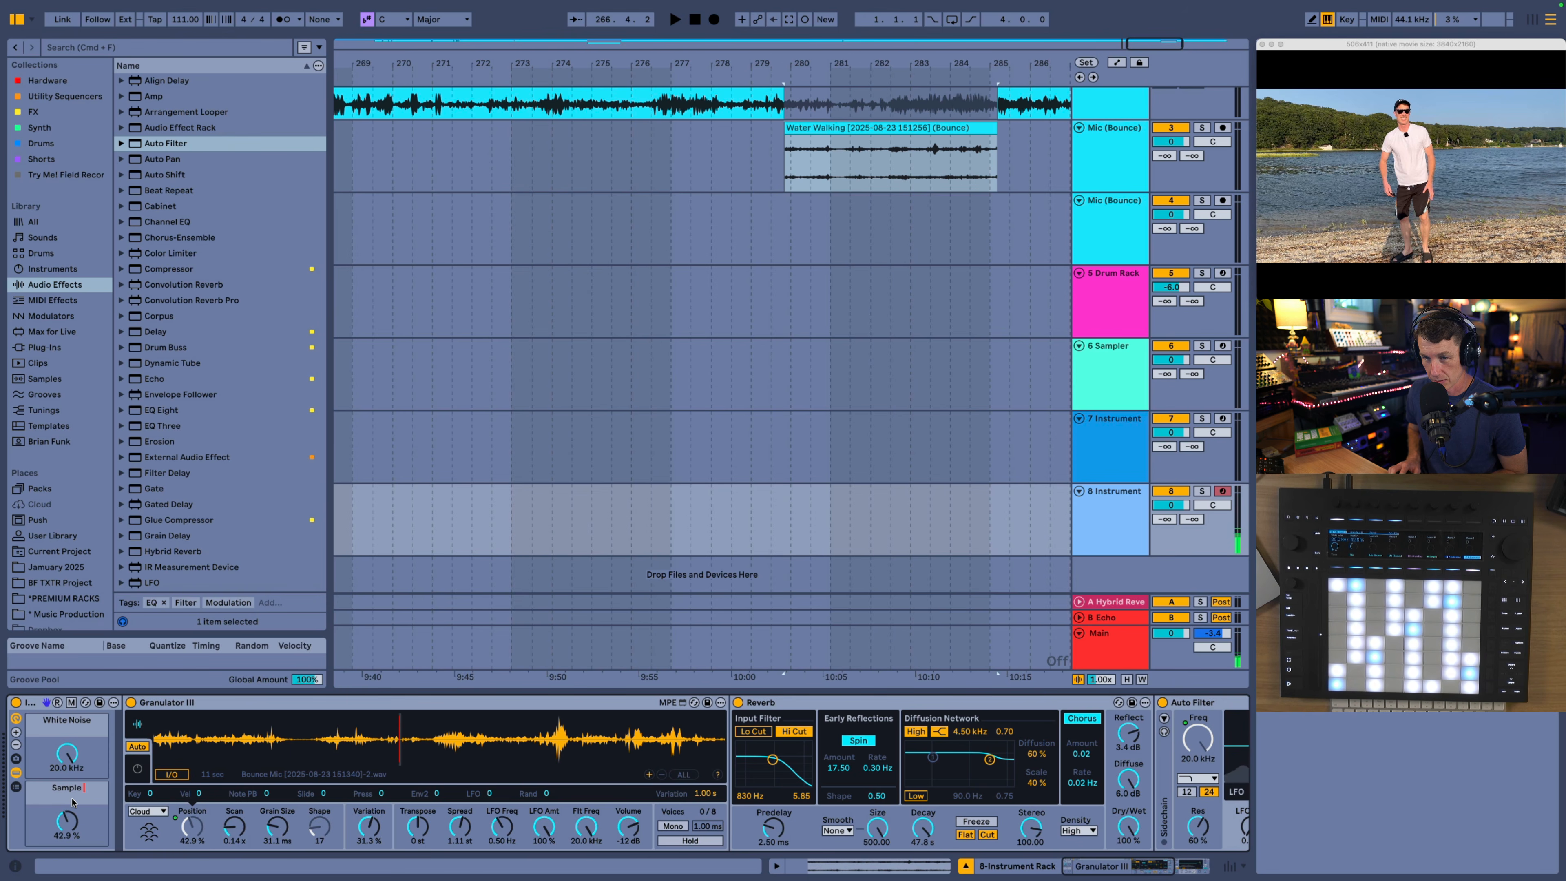
type("Sample Position")
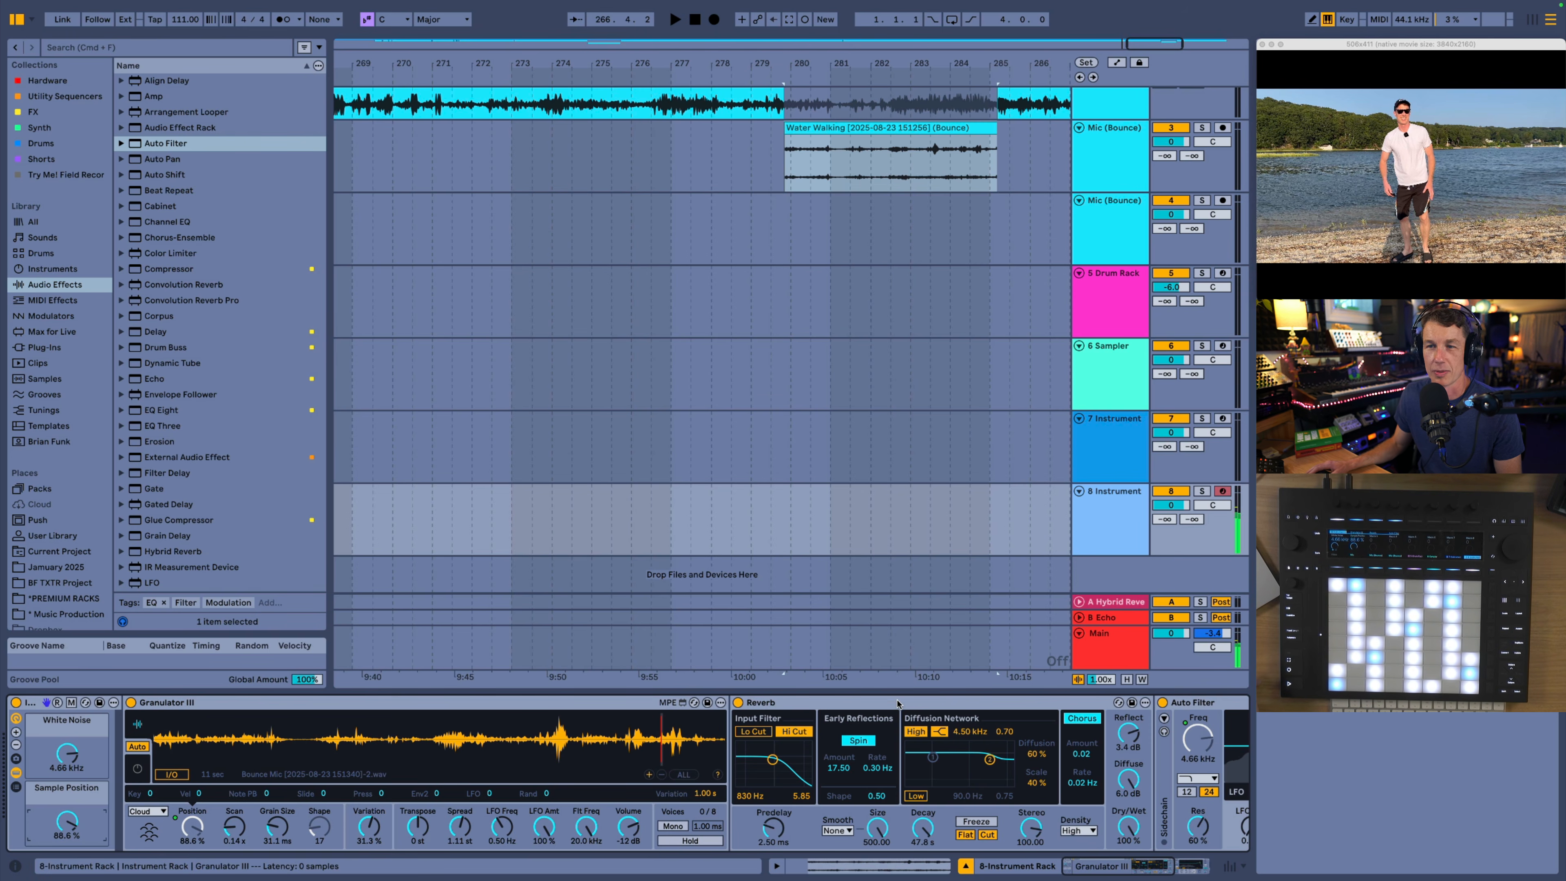
Step: Add the video file IMG_9356 to the Video track shortly after IMG_9355, at about bar 308
scroll(898, 702, "right", 5)
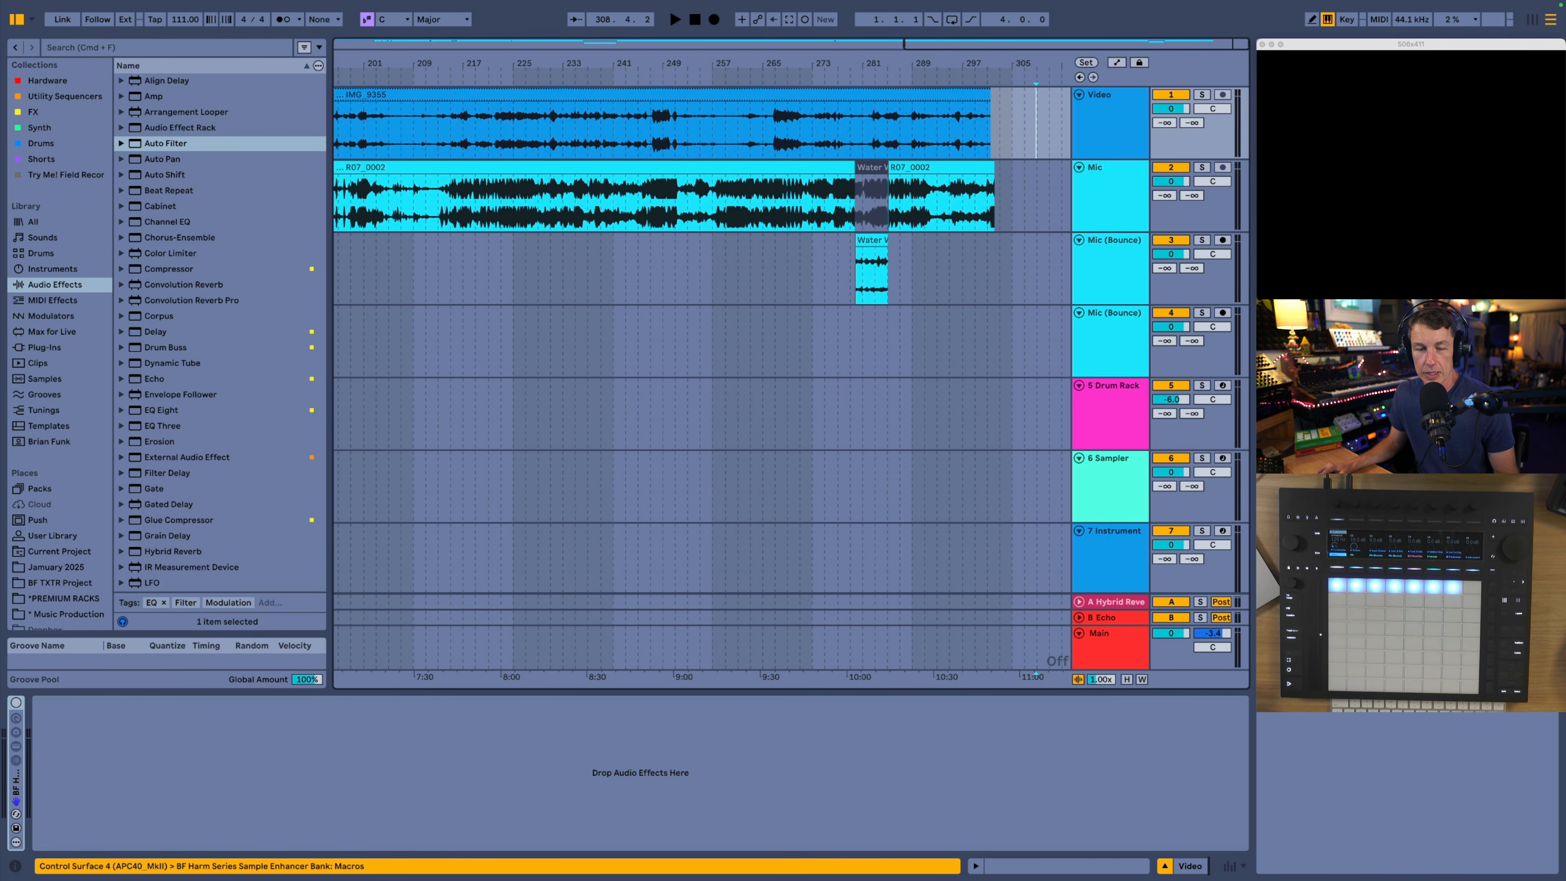
left_click_drag(1562, 667, 1042, 109)
scroll(925, 99, "right", 5)
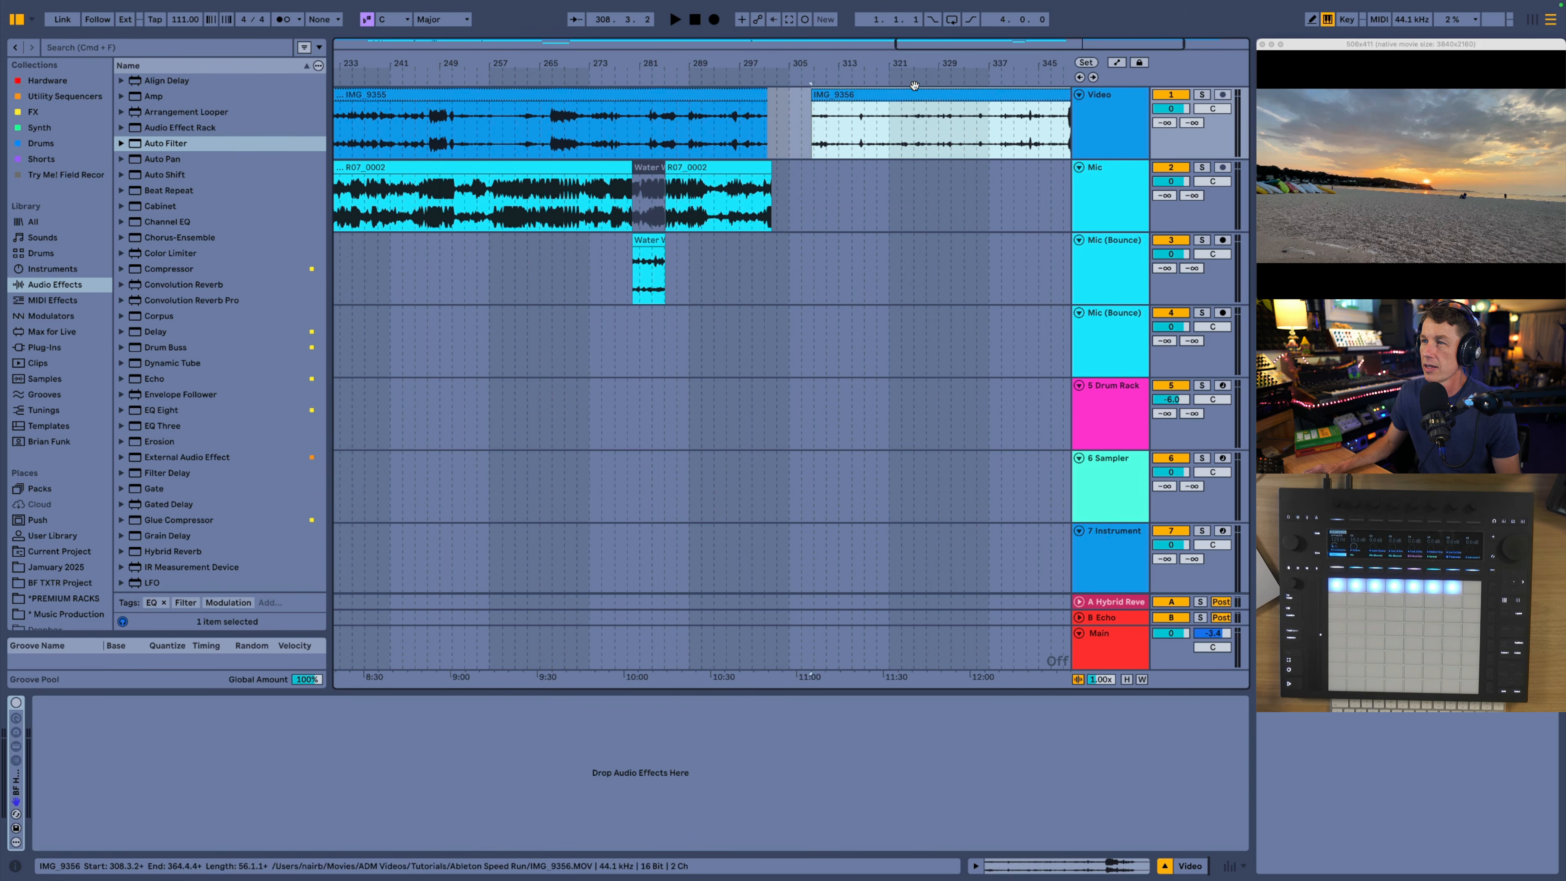
Step: Play IMG_9356 from several points to audition its sound, including the loud section after bar 345, and stop playback
left_click(854, 76)
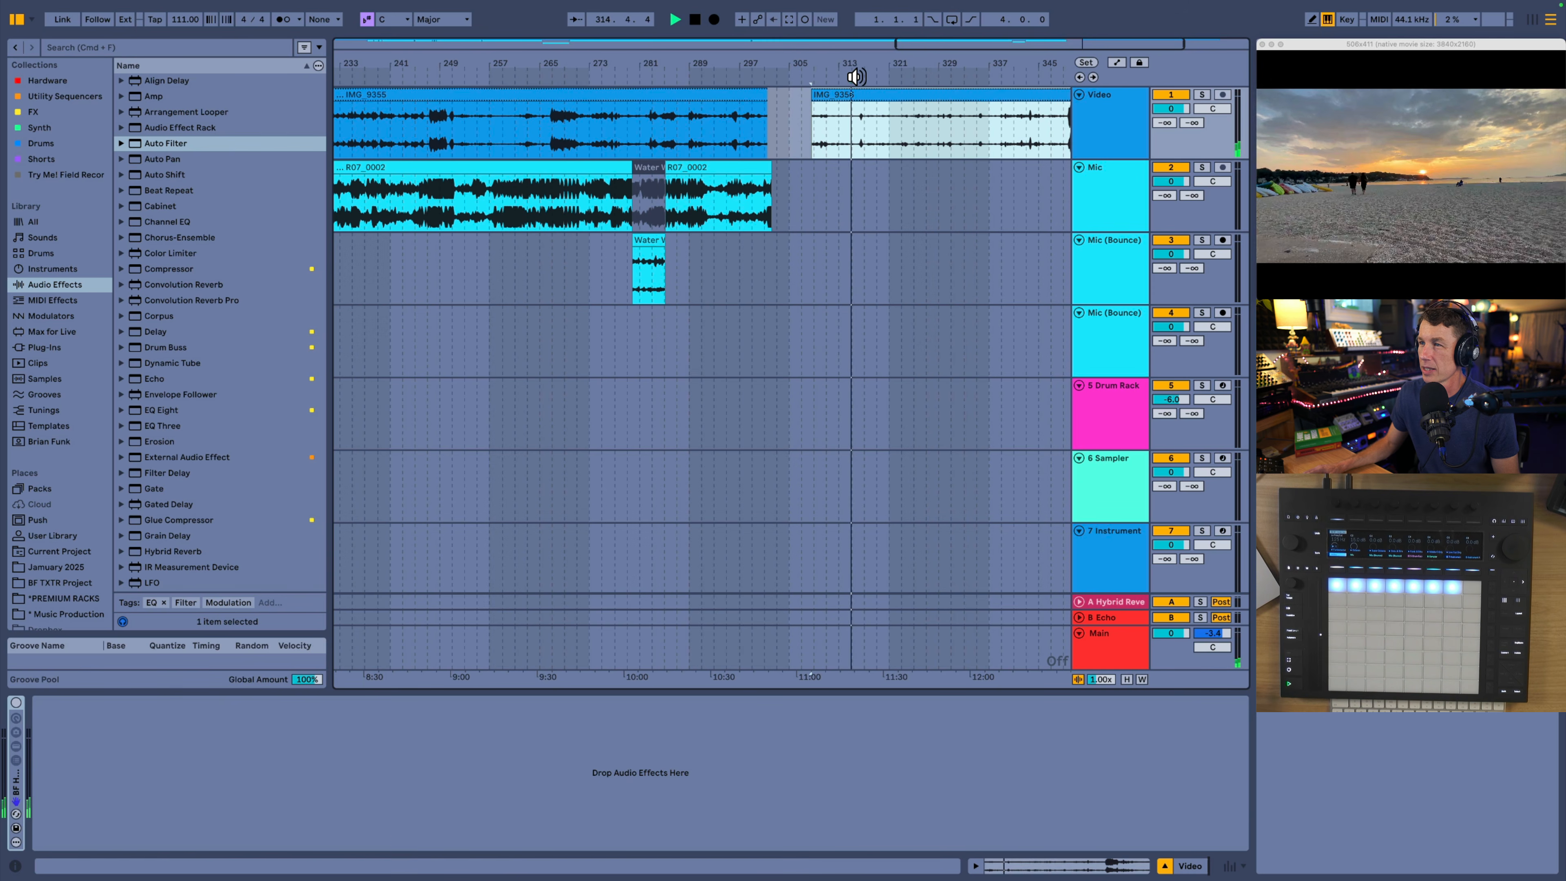
left_click_drag(928, 86, 1011, 83)
scroll(971, 97, "right", 5)
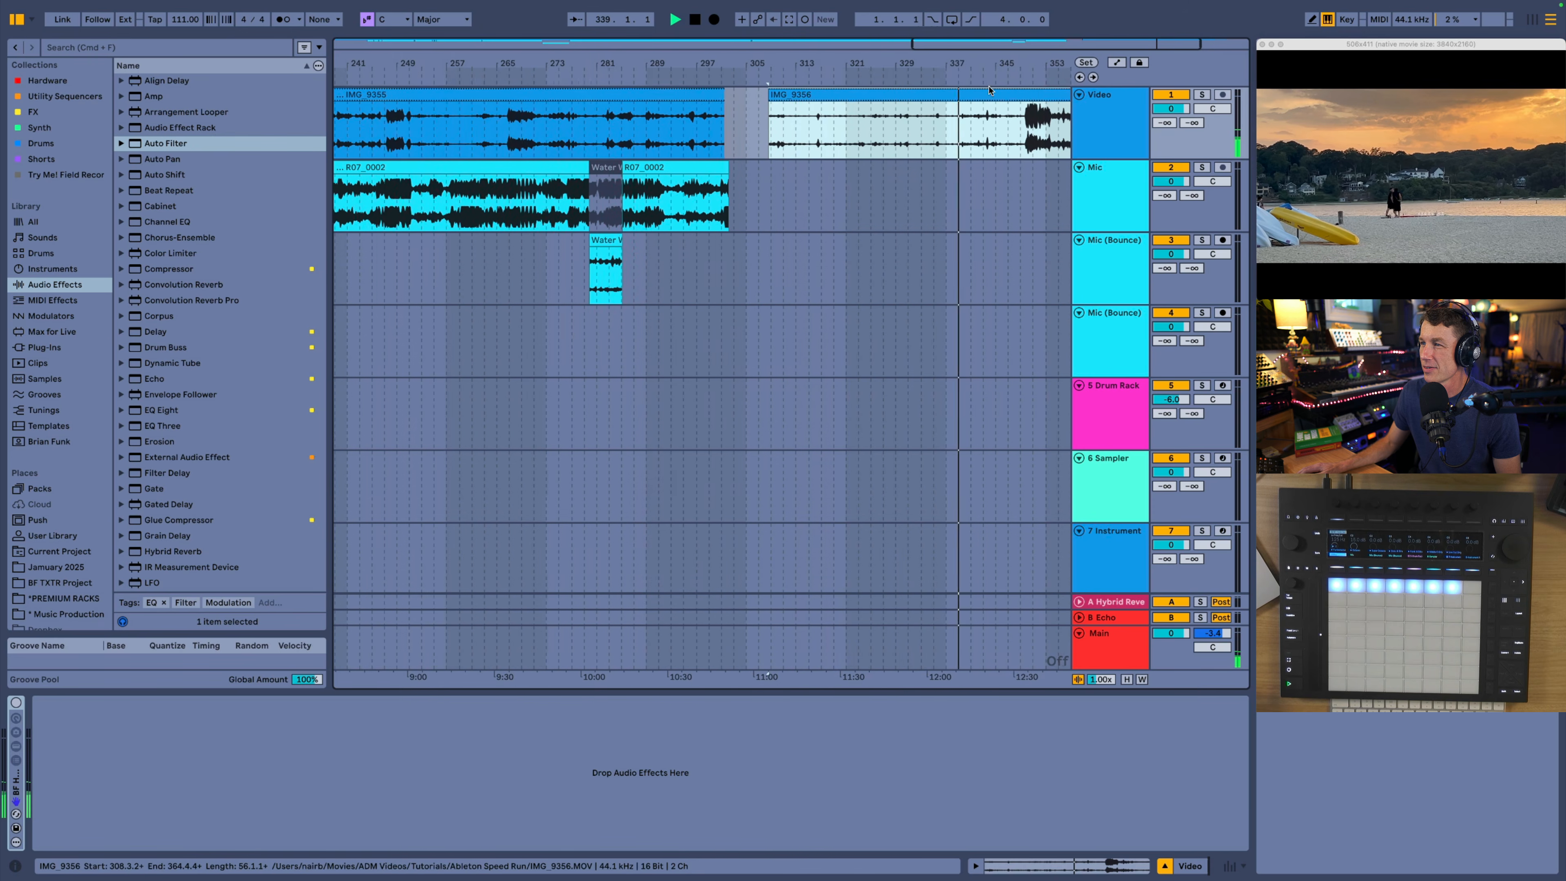
left_click(901, 80)
left_click_drag(900, 81, 924, 88)
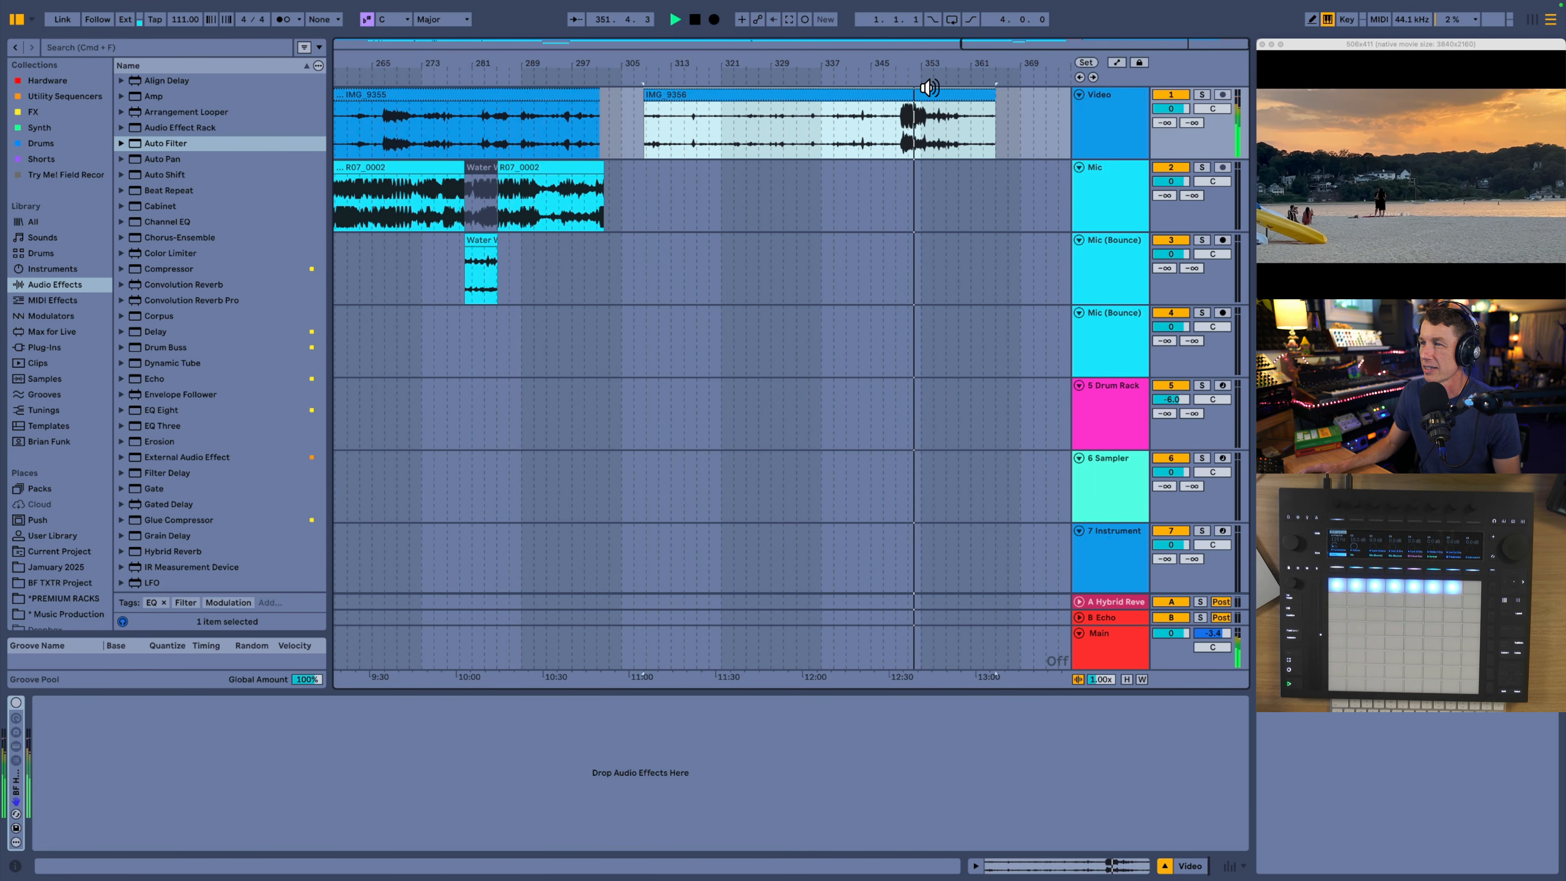
left_click(927, 87)
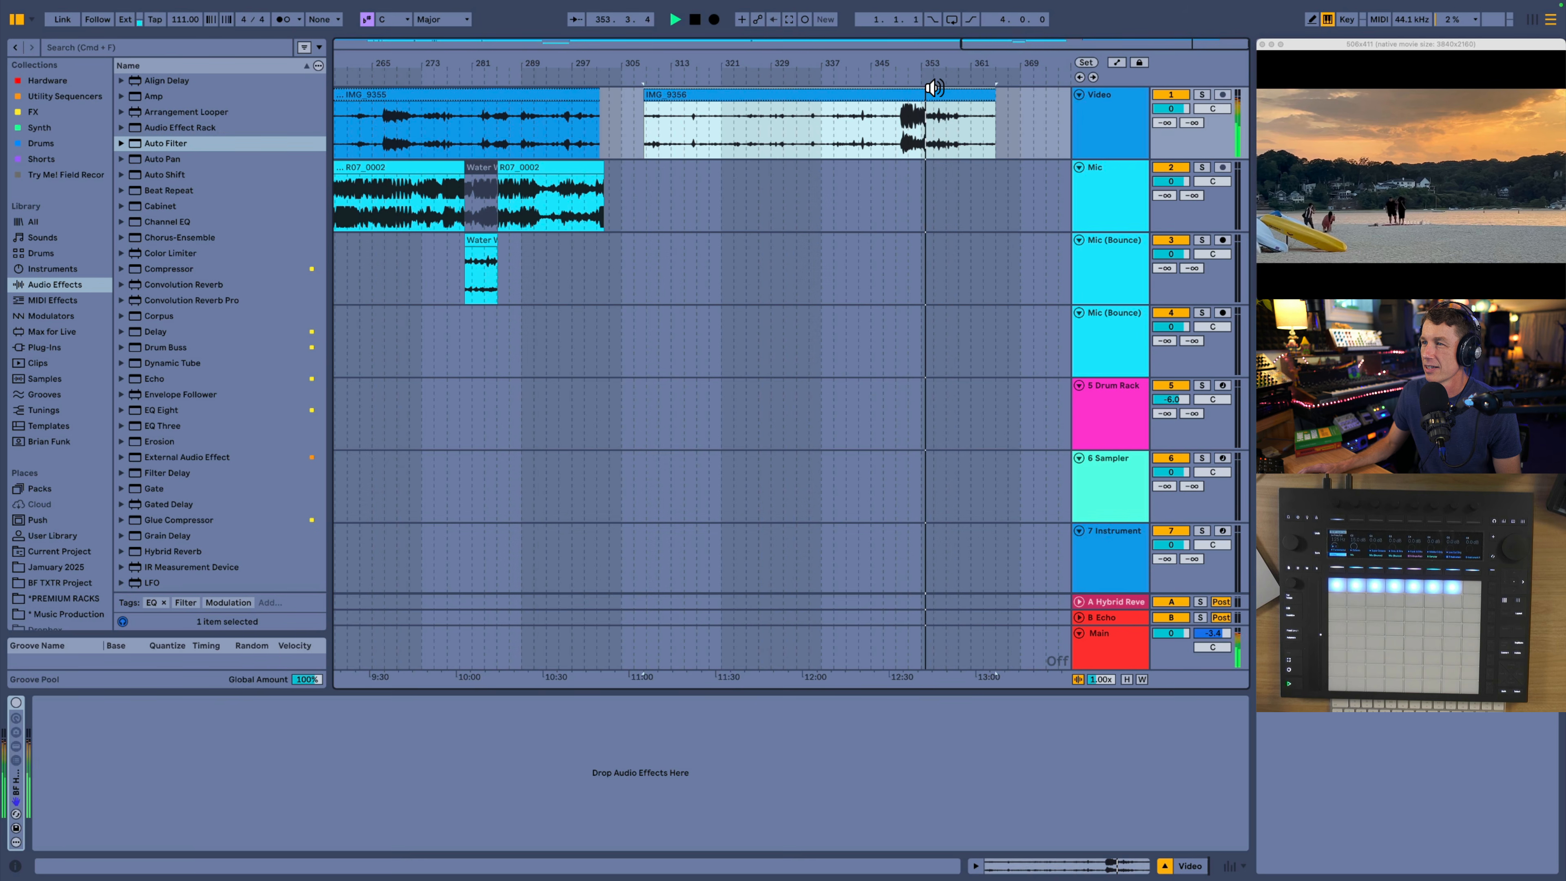
left_click(935, 86)
key("space")
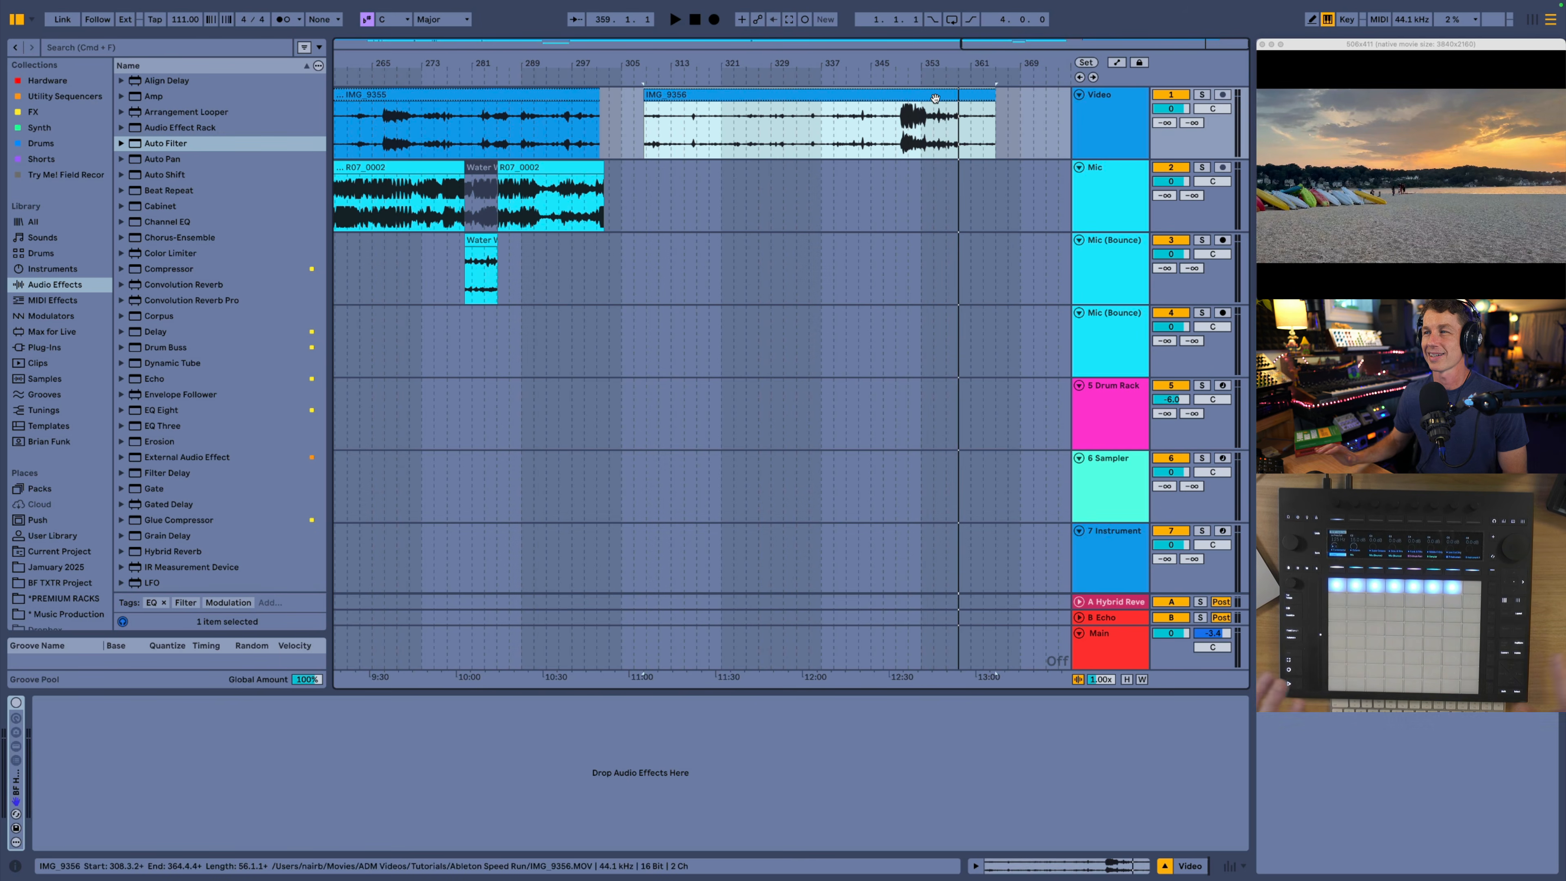
Step: On the Video track, unfold and enable the BF Harm Series Sample Enhancer rack, showing its EQ Eight and macro variations
left_click(1088, 108)
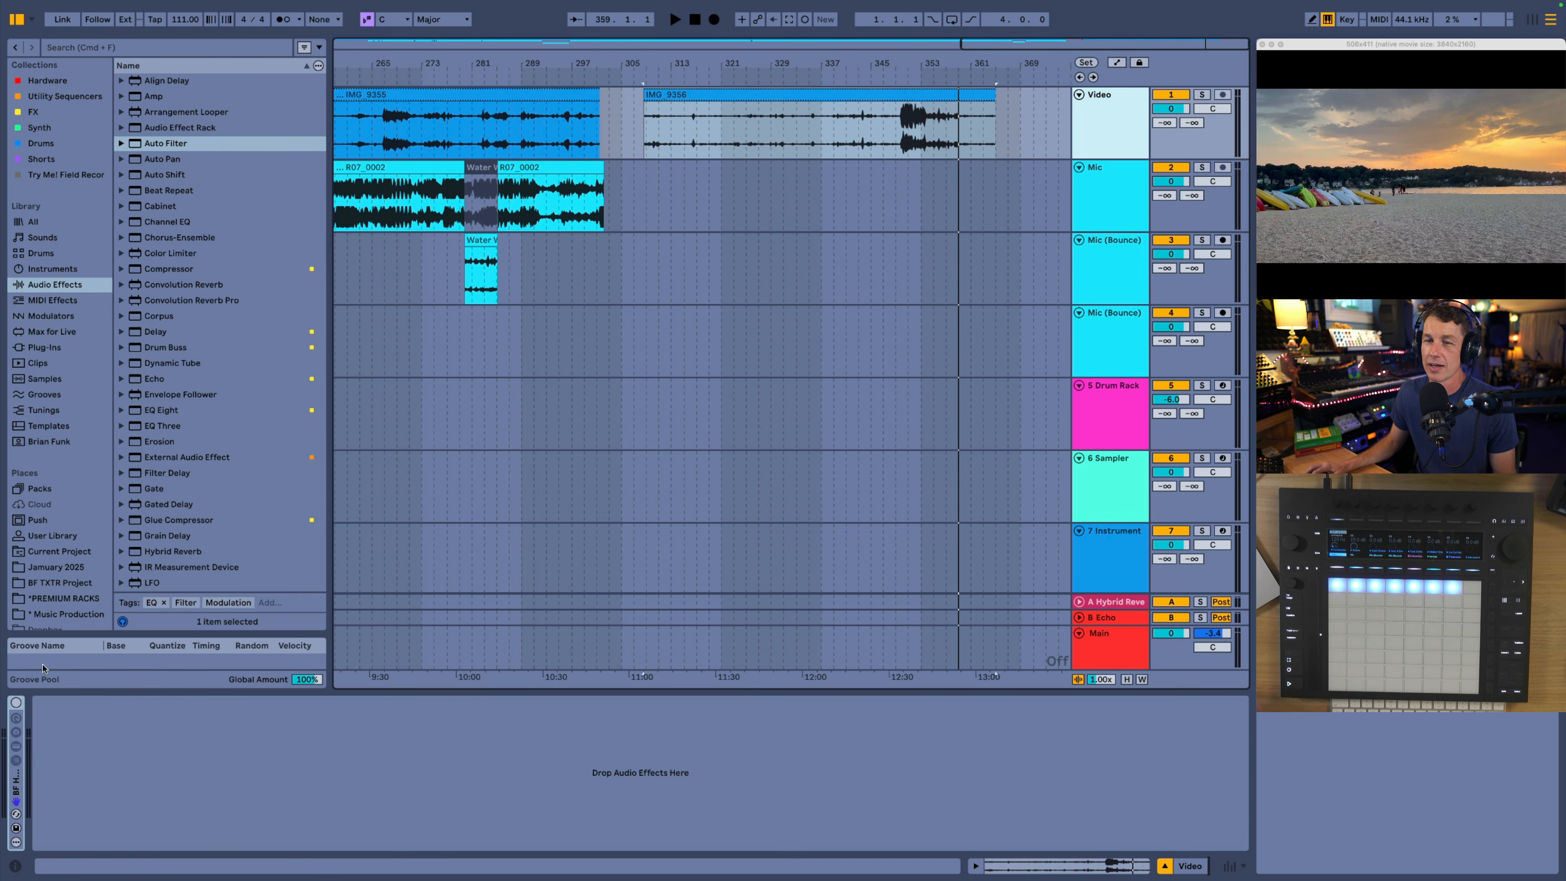
double_click(16, 784)
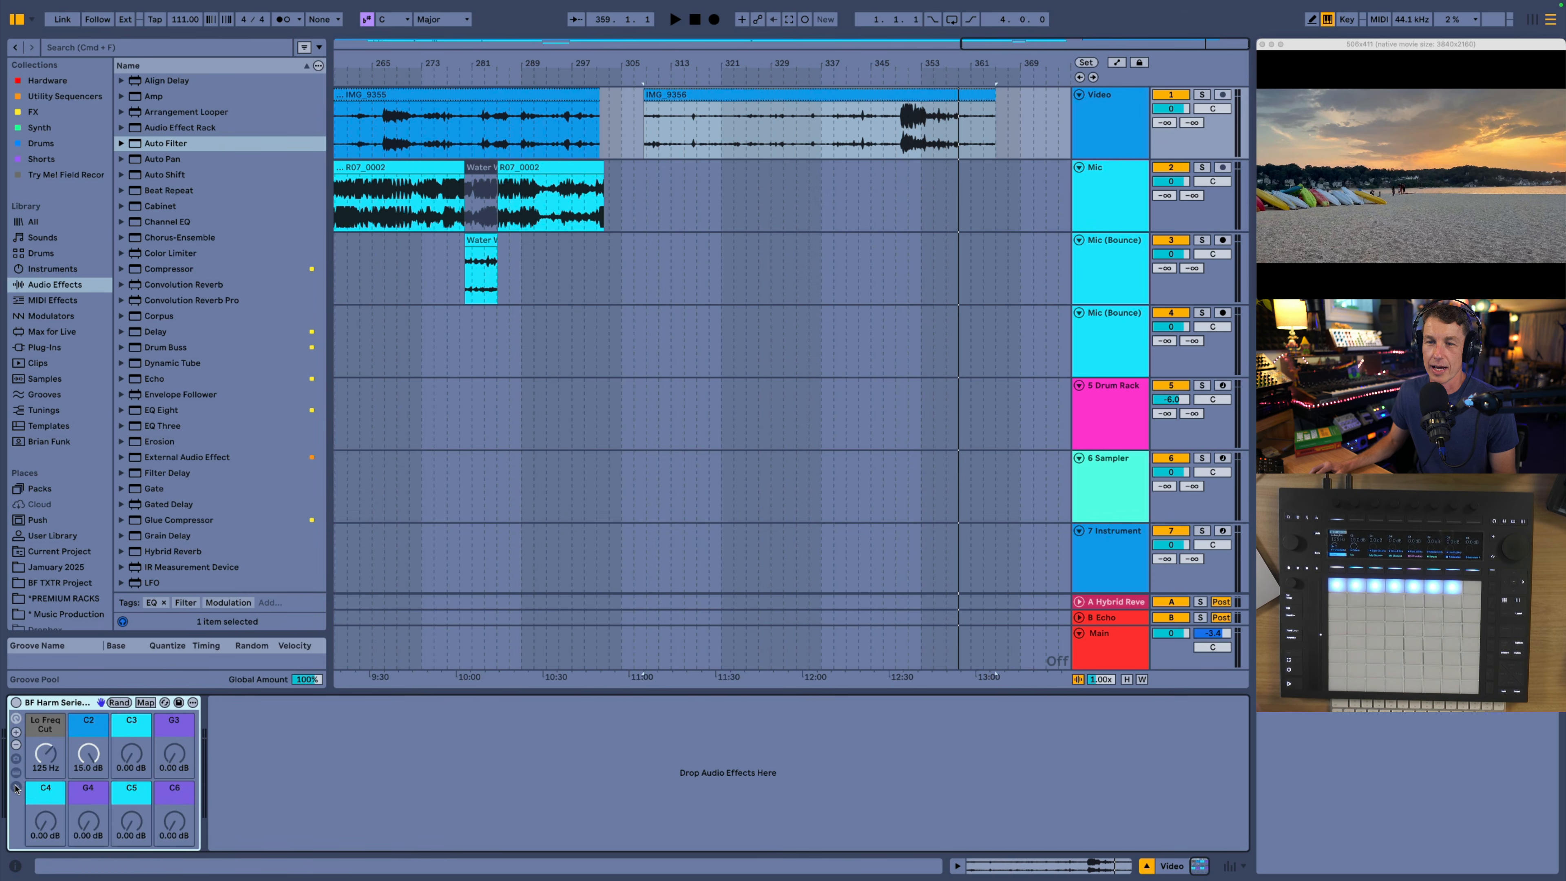
left_click(15, 703)
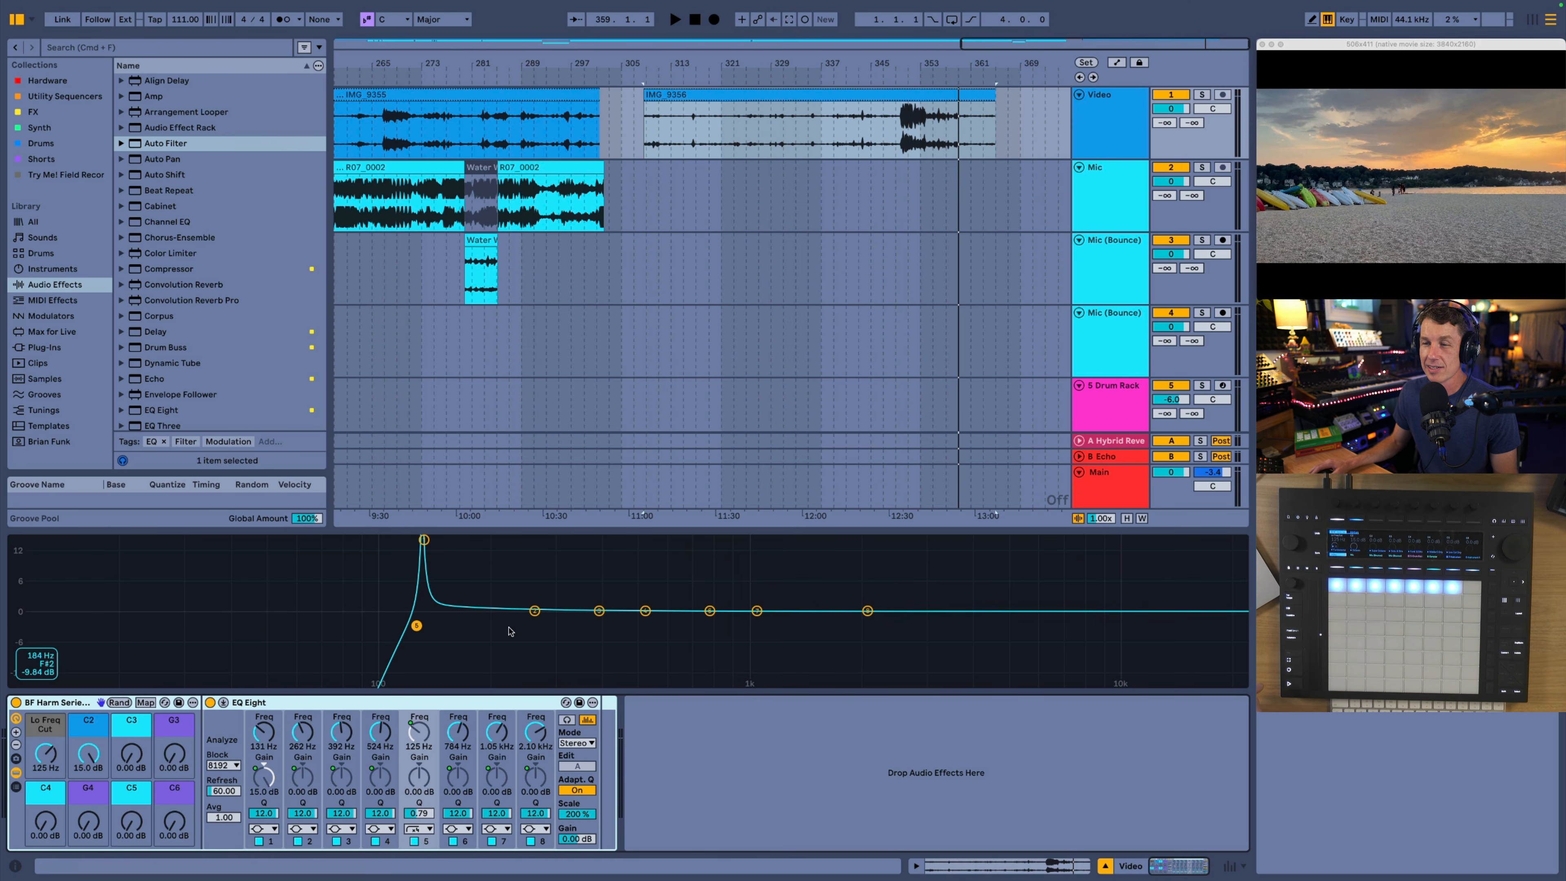
left_click_drag(130, 753, 174, 765)
left_click_drag(45, 820, 171, 824)
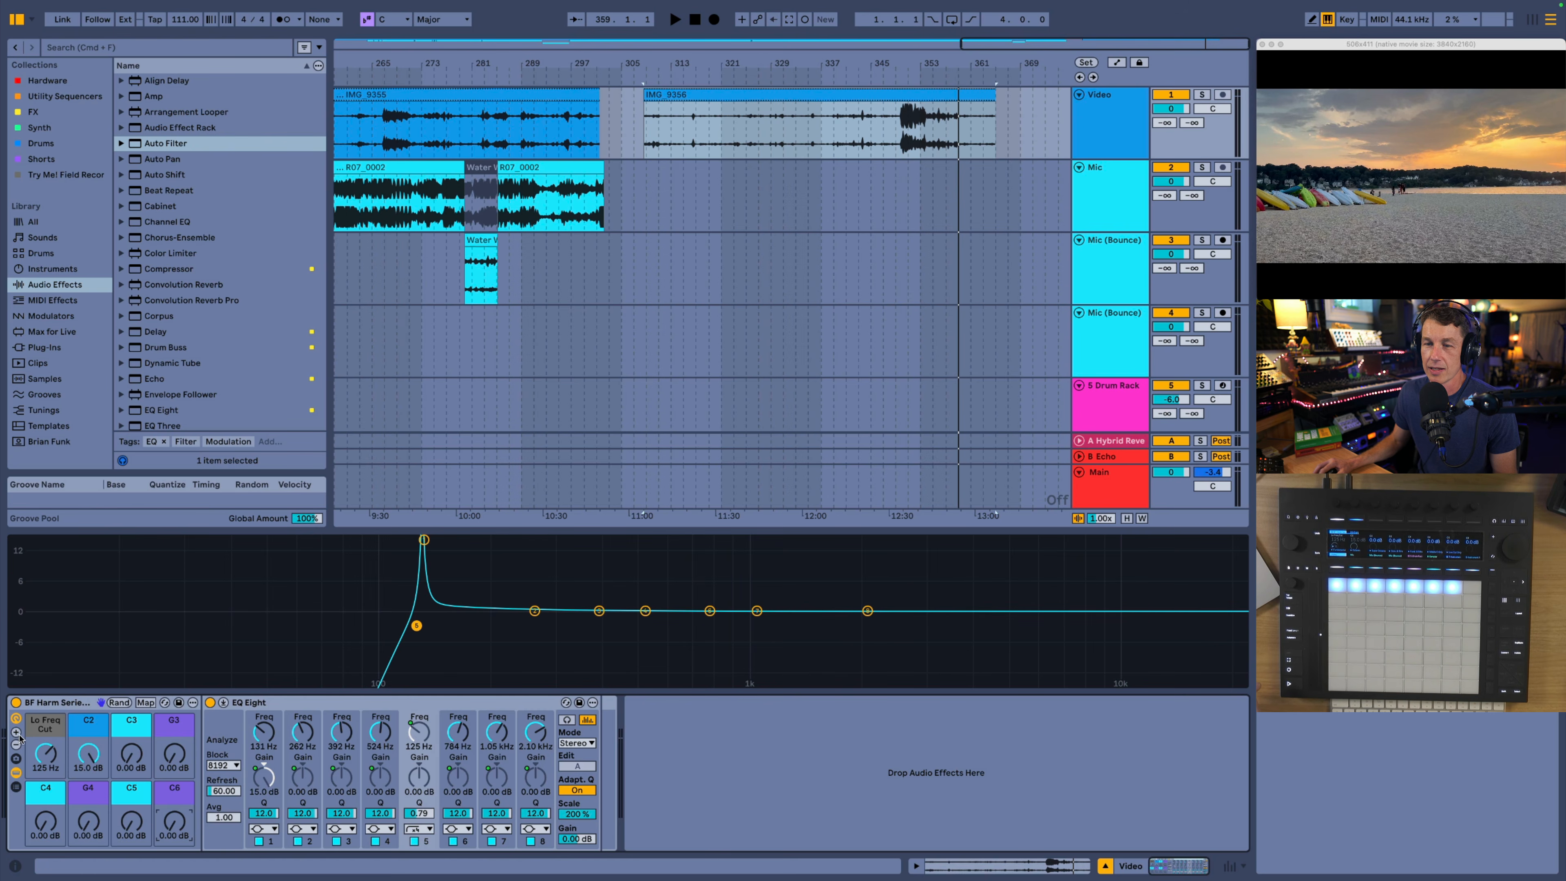
left_click(17, 759)
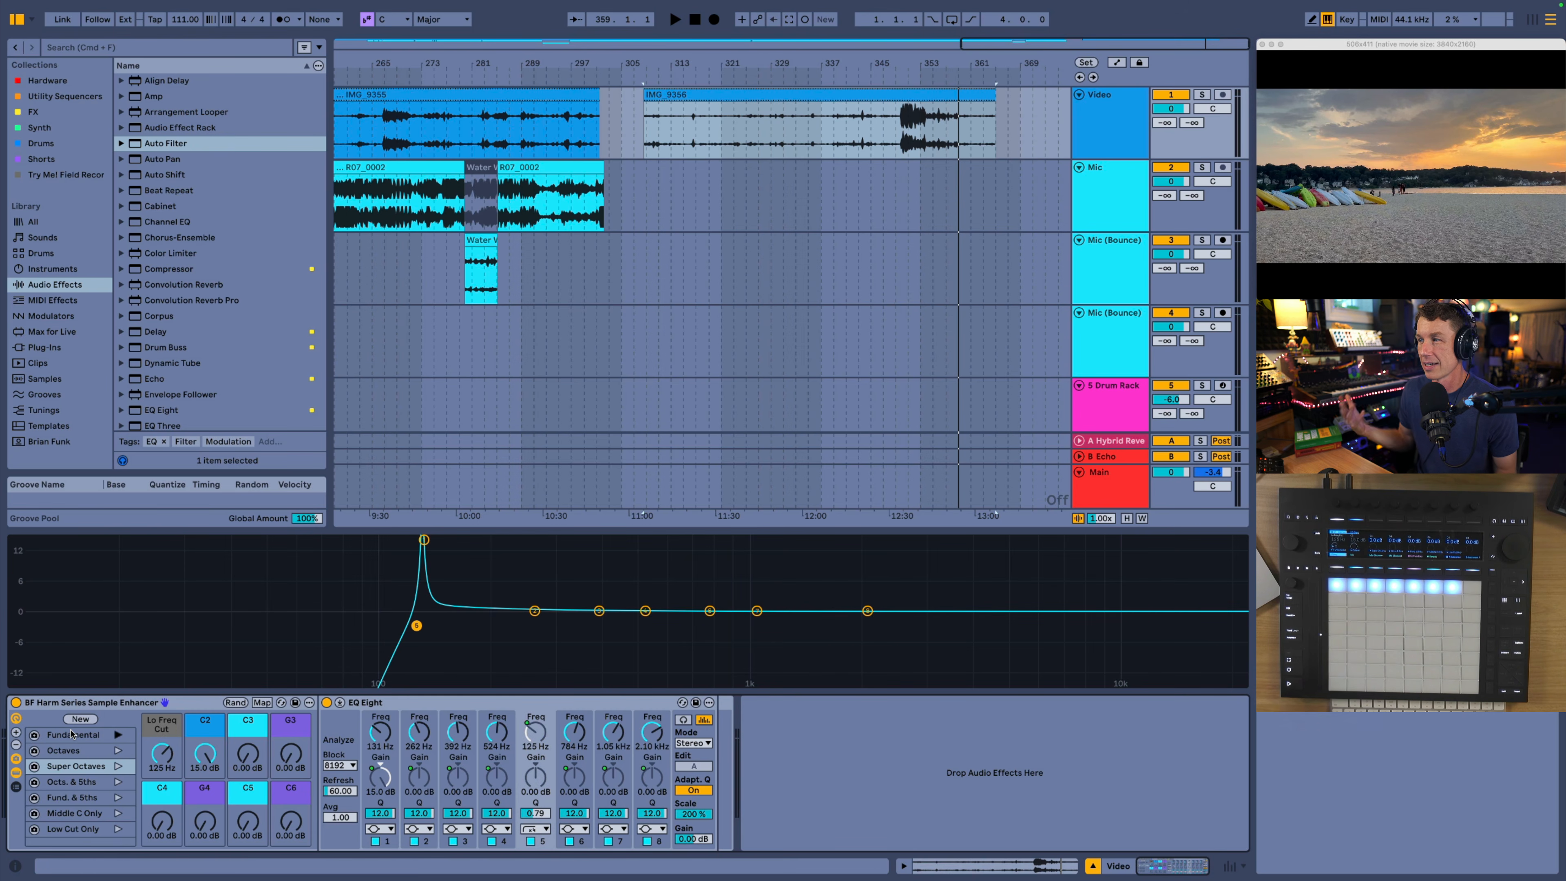
Step: While playing IMG_9356's loud section, try raising C3 to 11.1 dB, G3 to 6.02 dB, and C4 in the enhancer rack
left_click(899, 79)
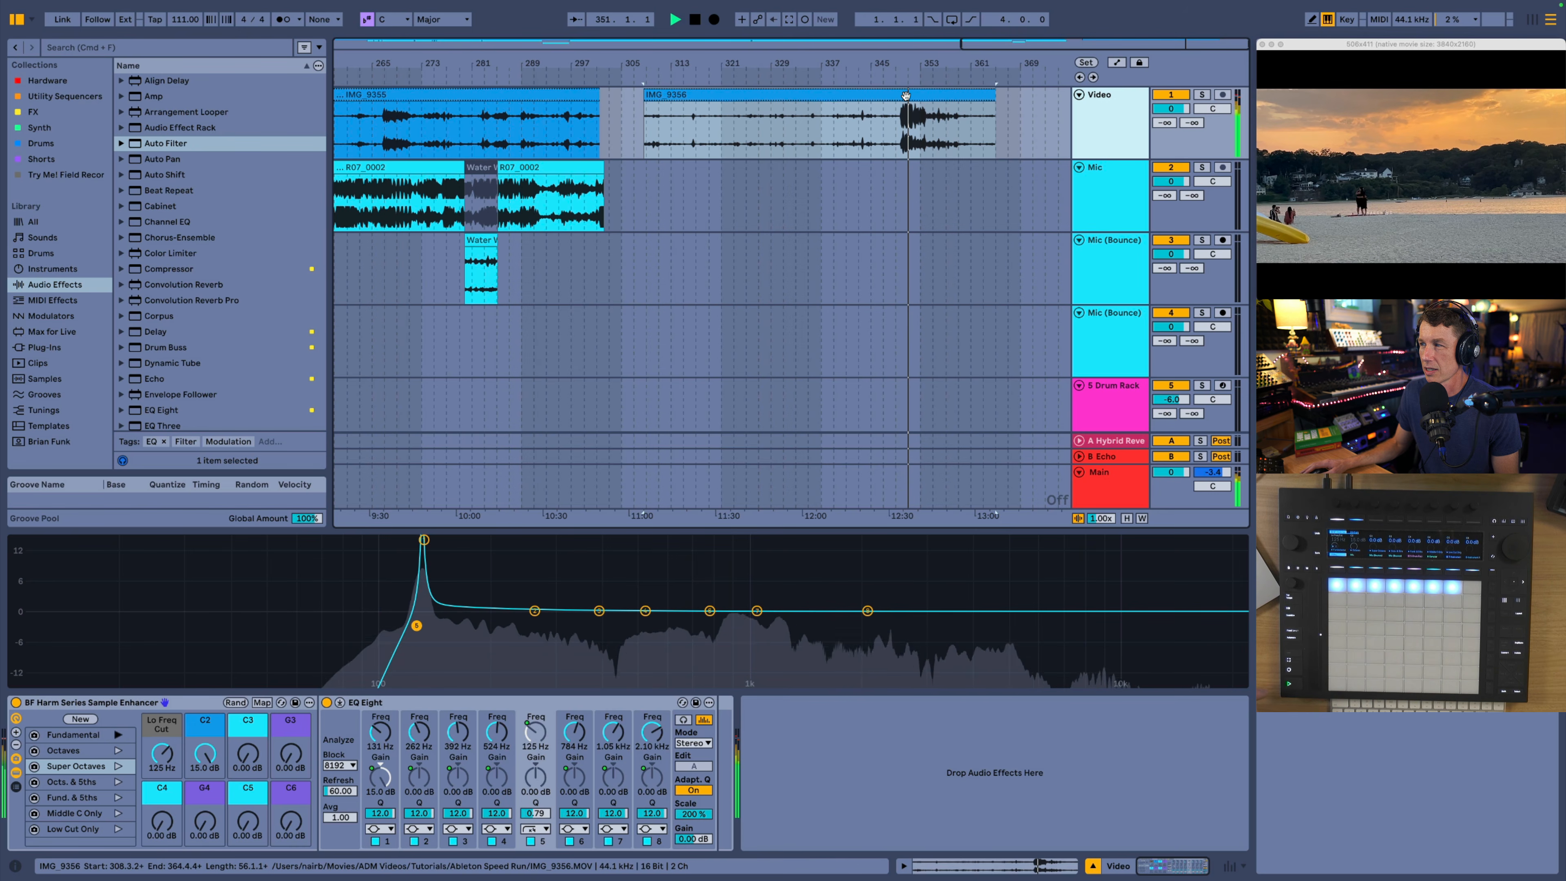
mouse_move(205, 754)
left_mouse_down()
mouse_move(205, 829)
mouse_move(204, 755)
left_mouse_up()
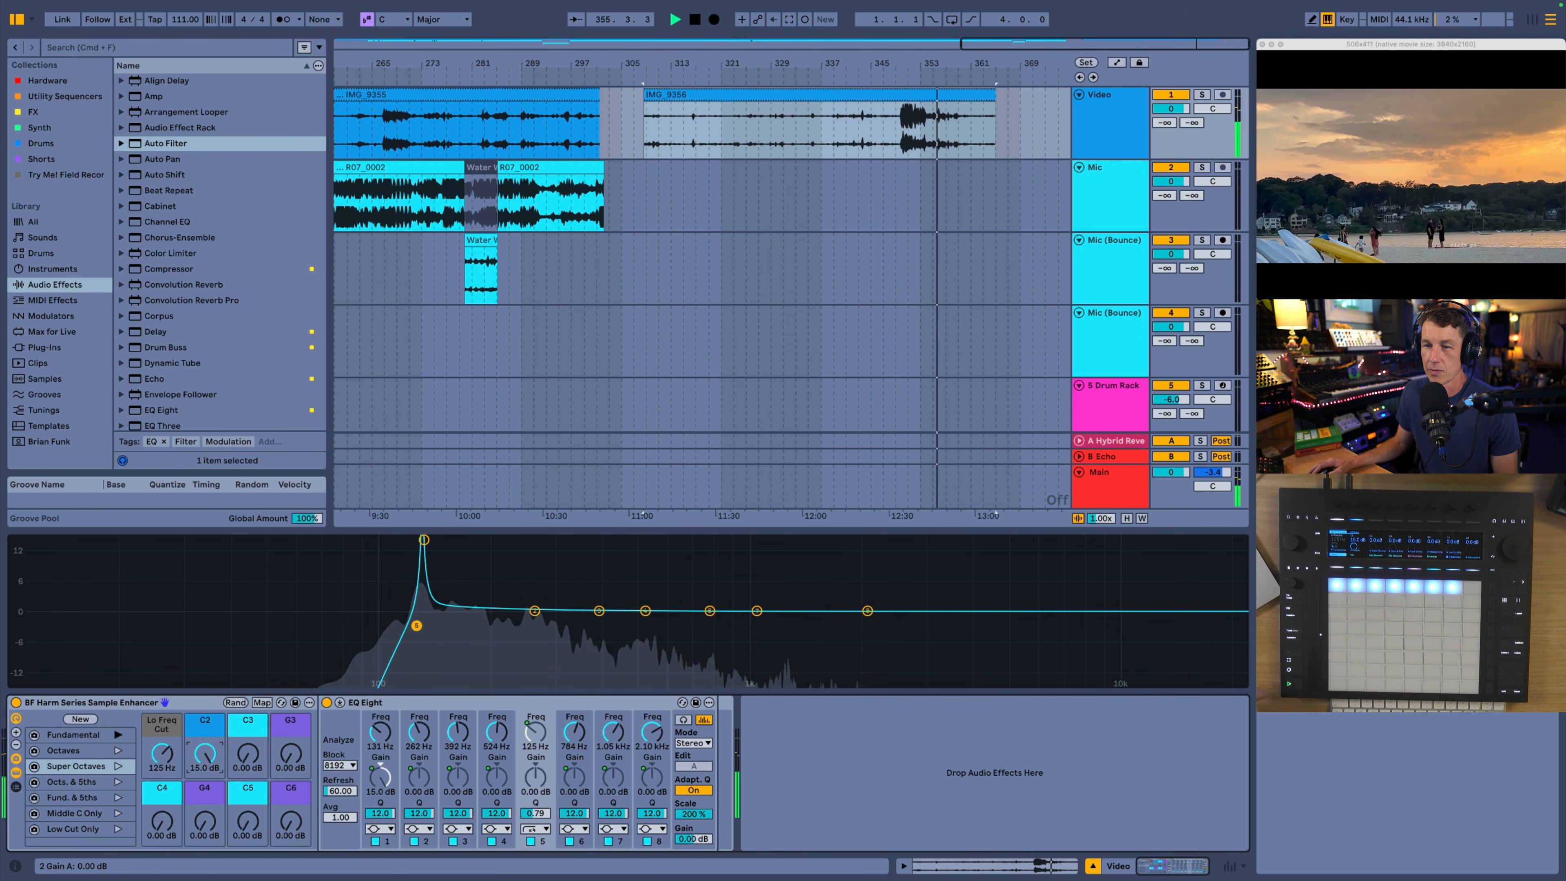
left_click_drag(248, 753, 248, 666)
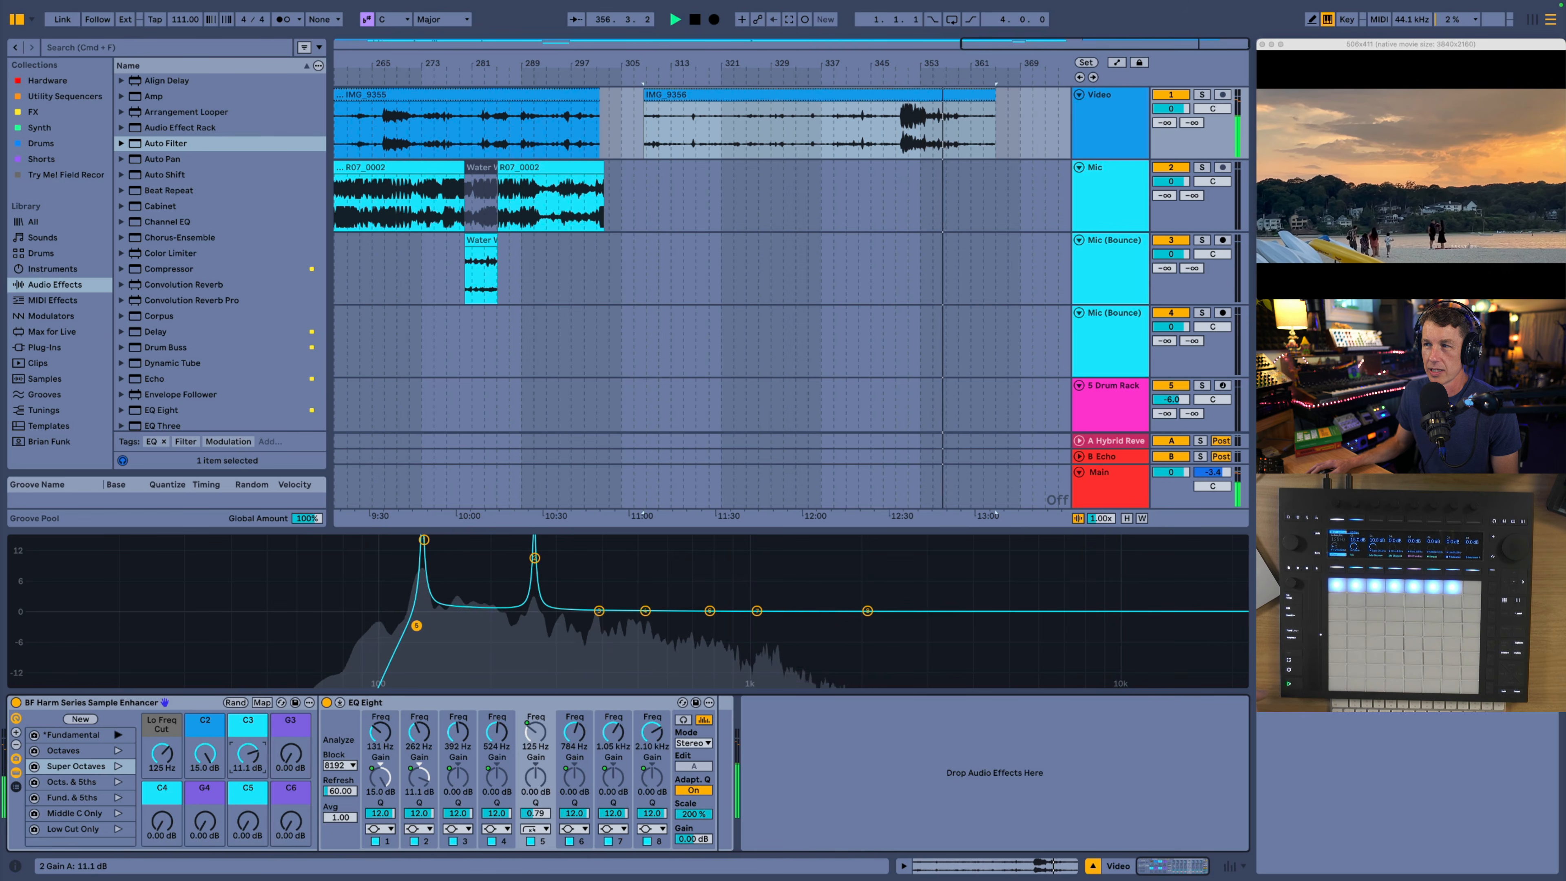
left_click_drag(290, 753, 290, 706)
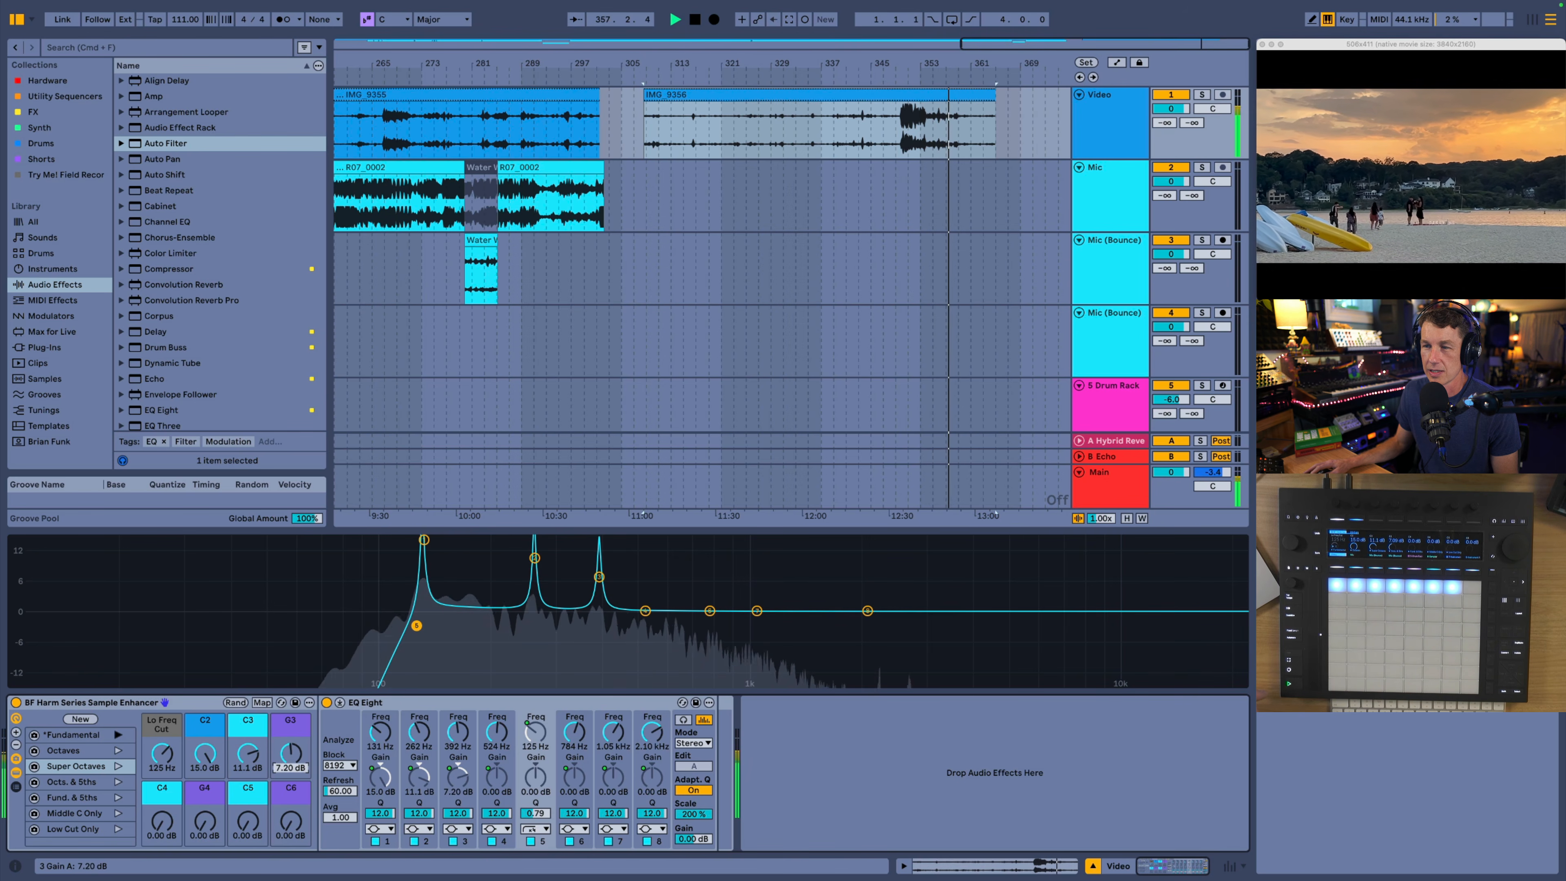
left_click_drag(296, 762, 296, 759)
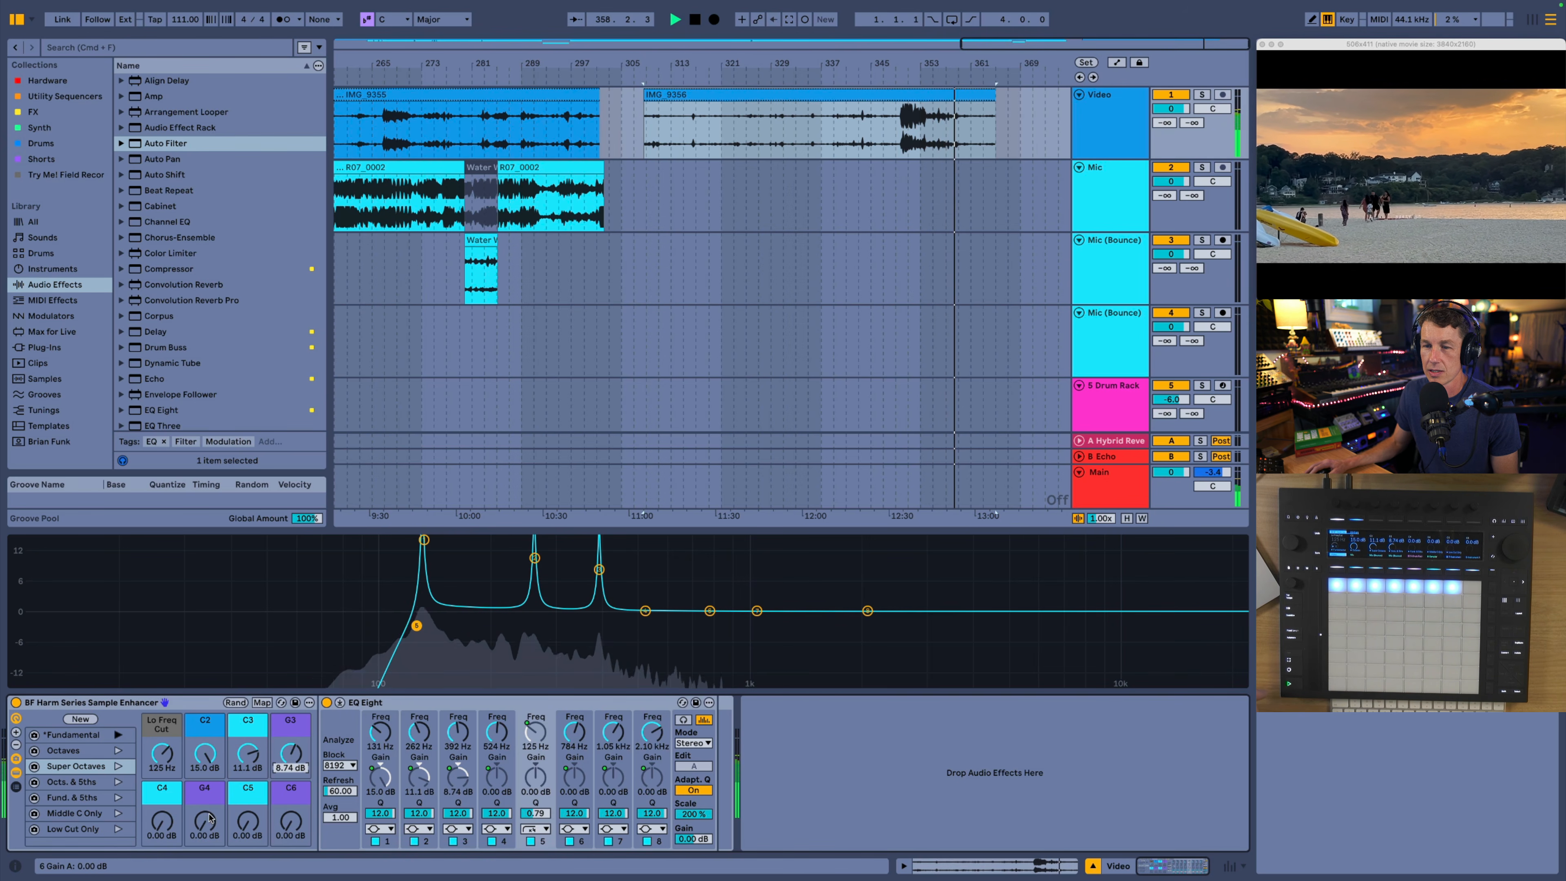
left_click_drag(292, 757, 292, 776)
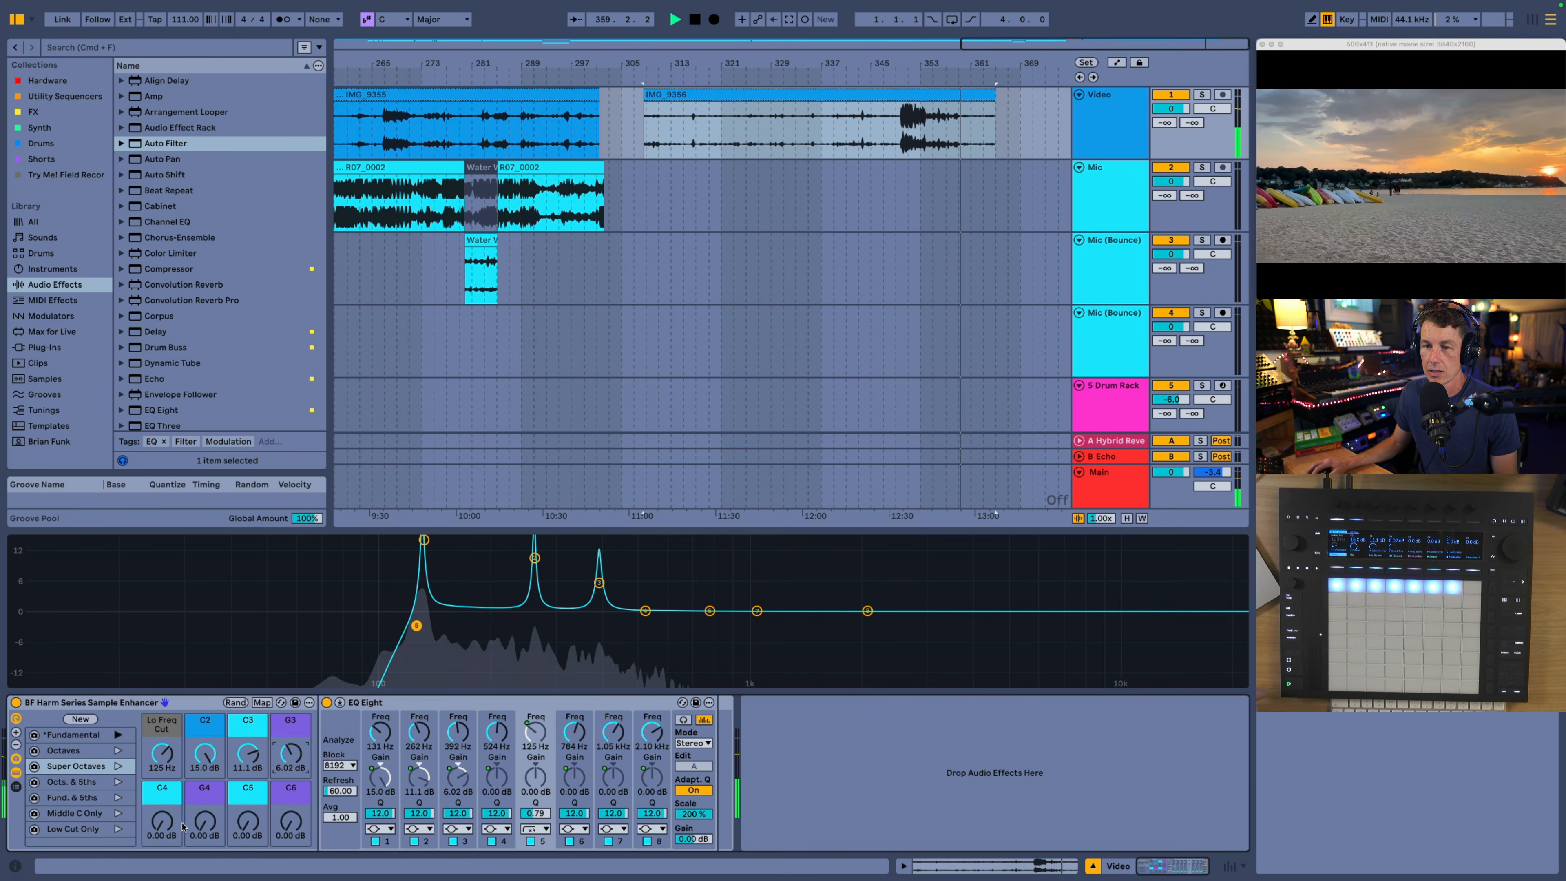
left_click_drag(162, 821, 161, 775)
Step: Compare the enhancer rack's macro variations, including Octaves, Super Octaves, Fund. & 5ths and Middle C Only, while playing IMG_9356, ending on Octs. & 5ths
left_click(116, 751)
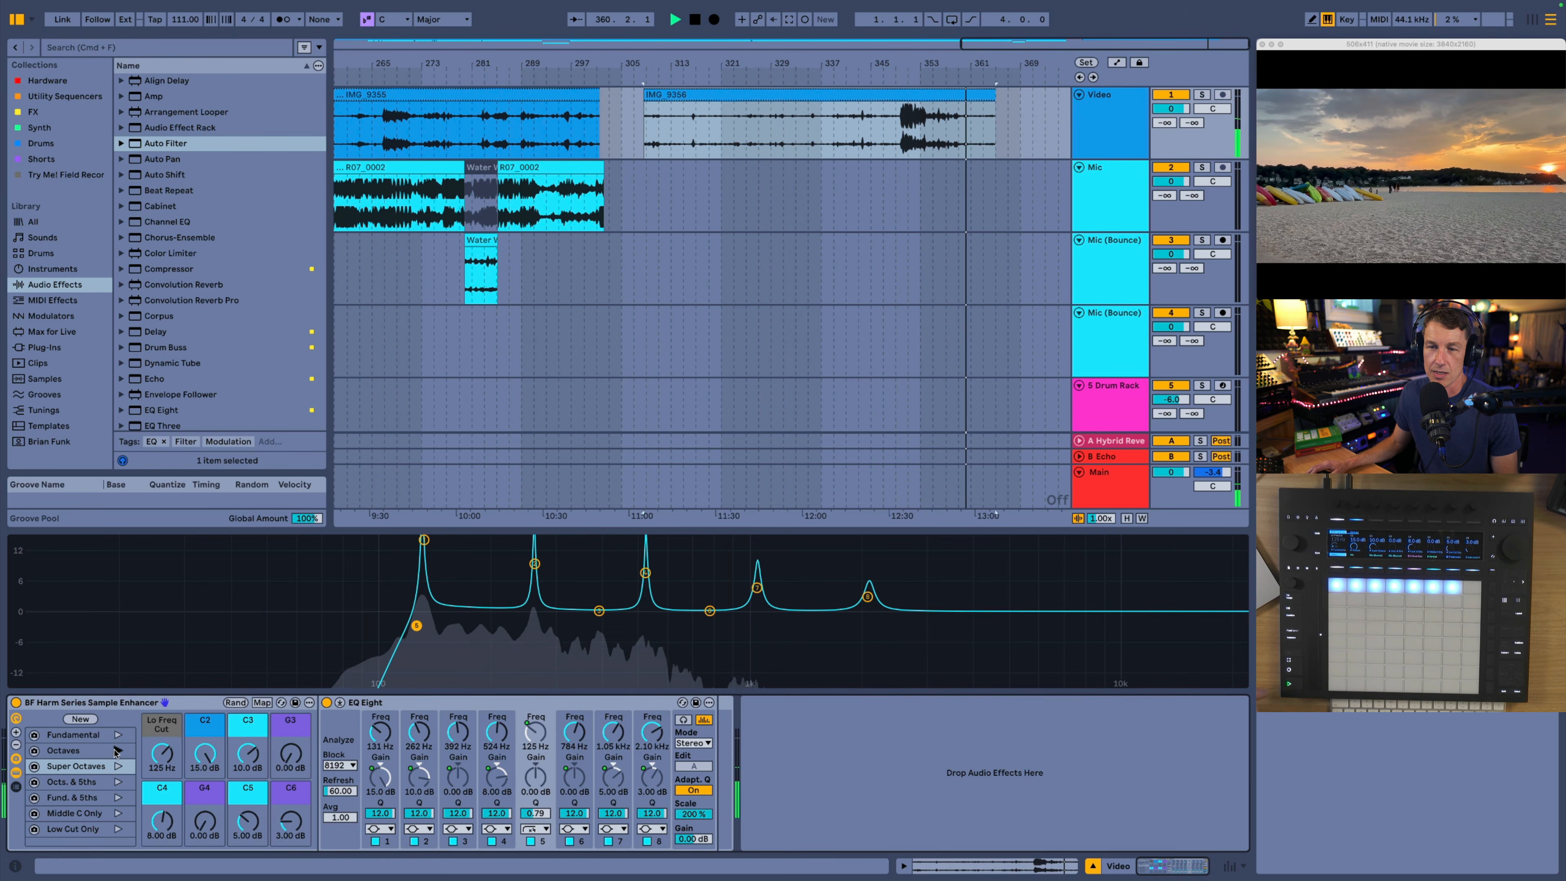
left_click(118, 766)
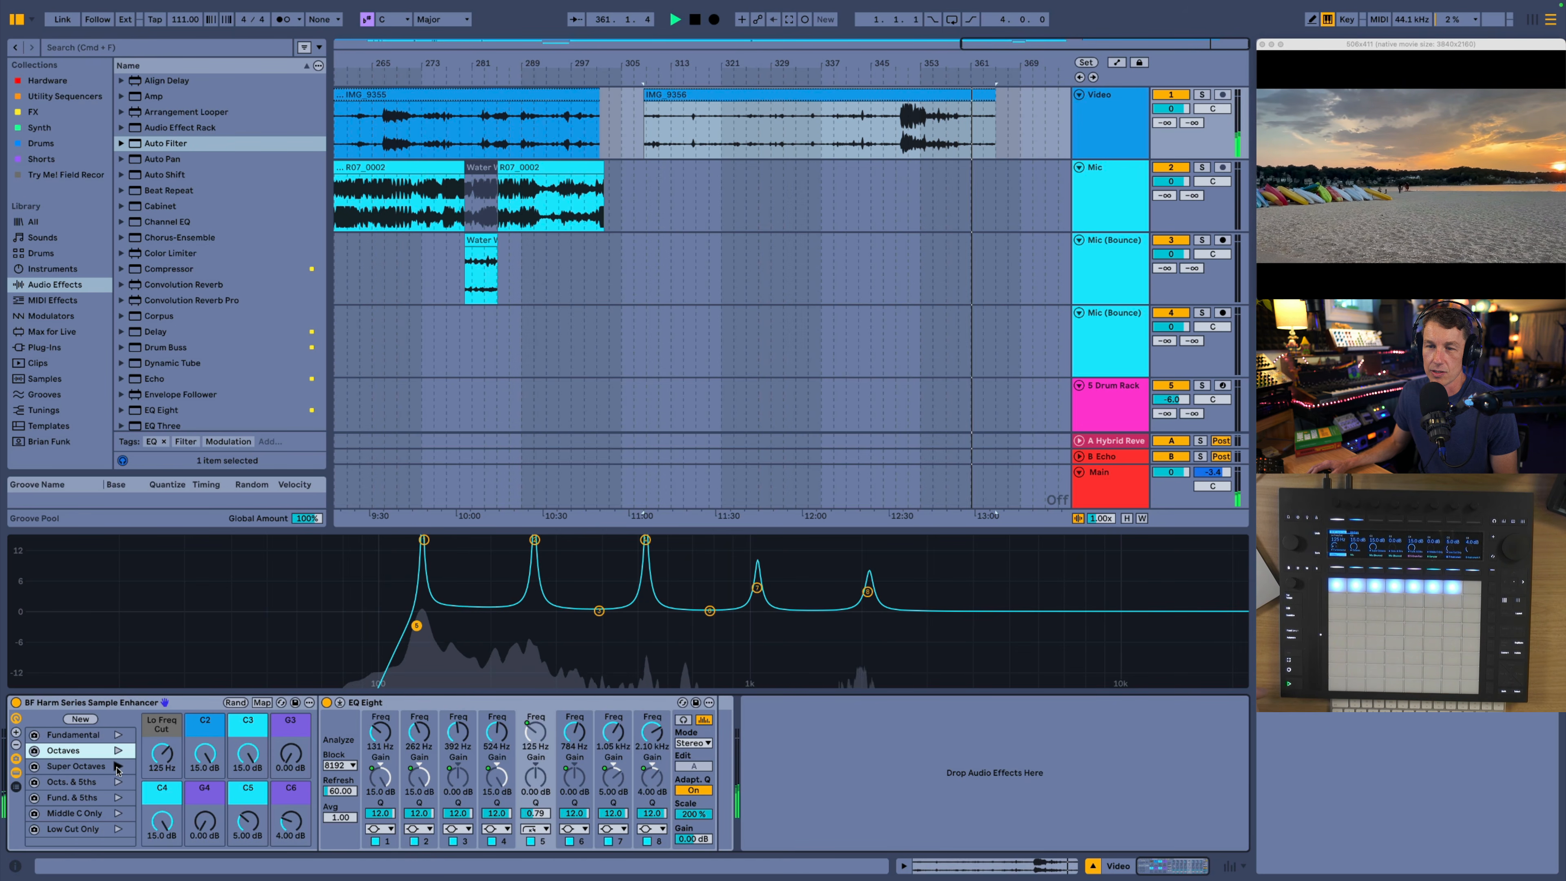
left_click(118, 782)
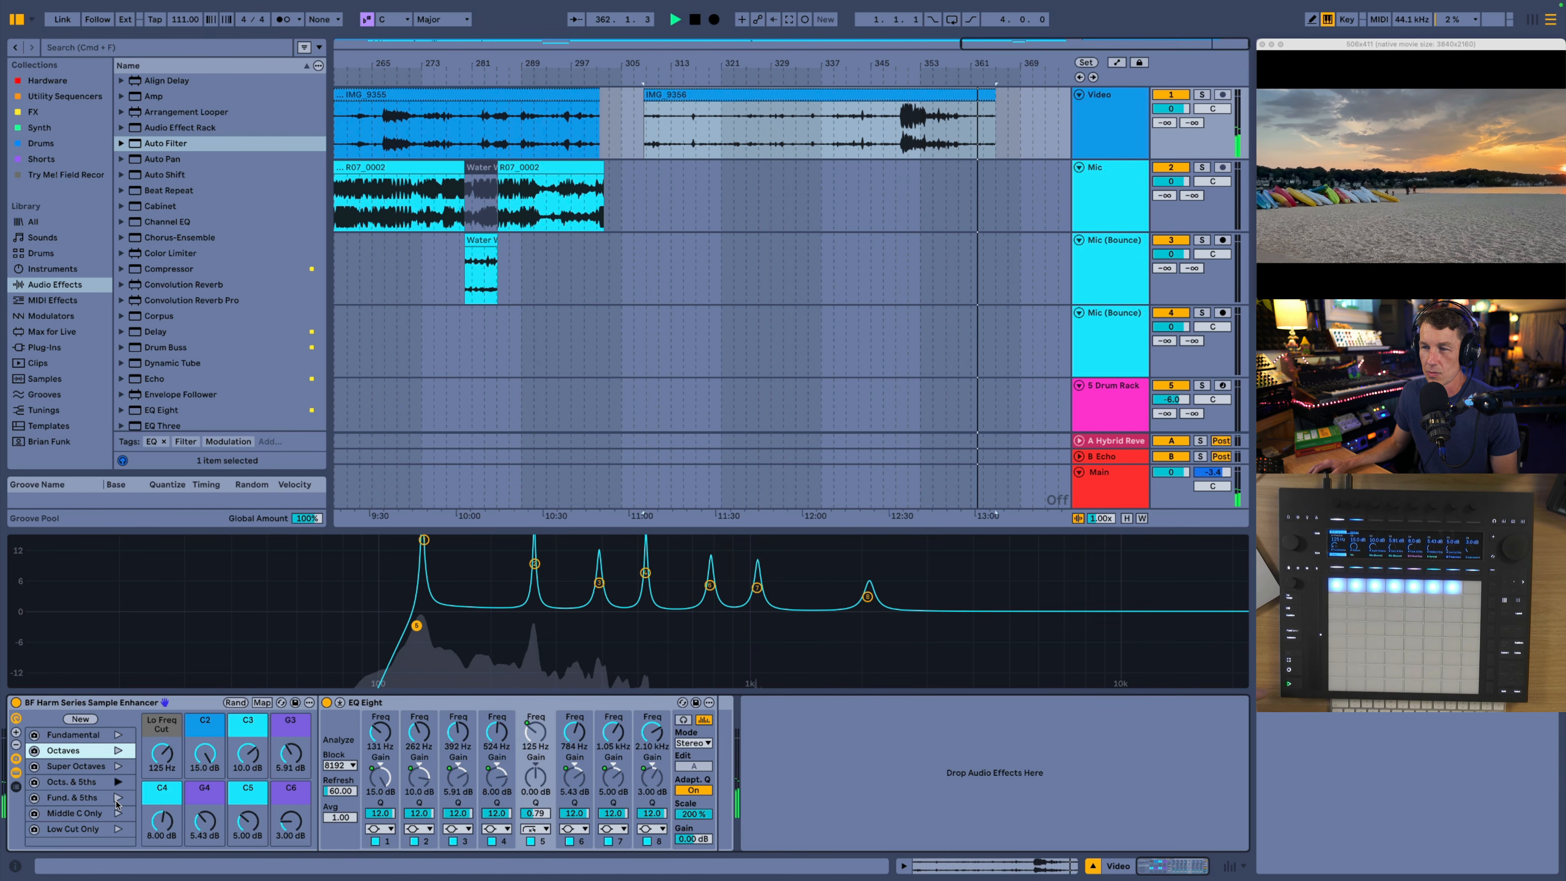
left_click(117, 798)
left_click(118, 813)
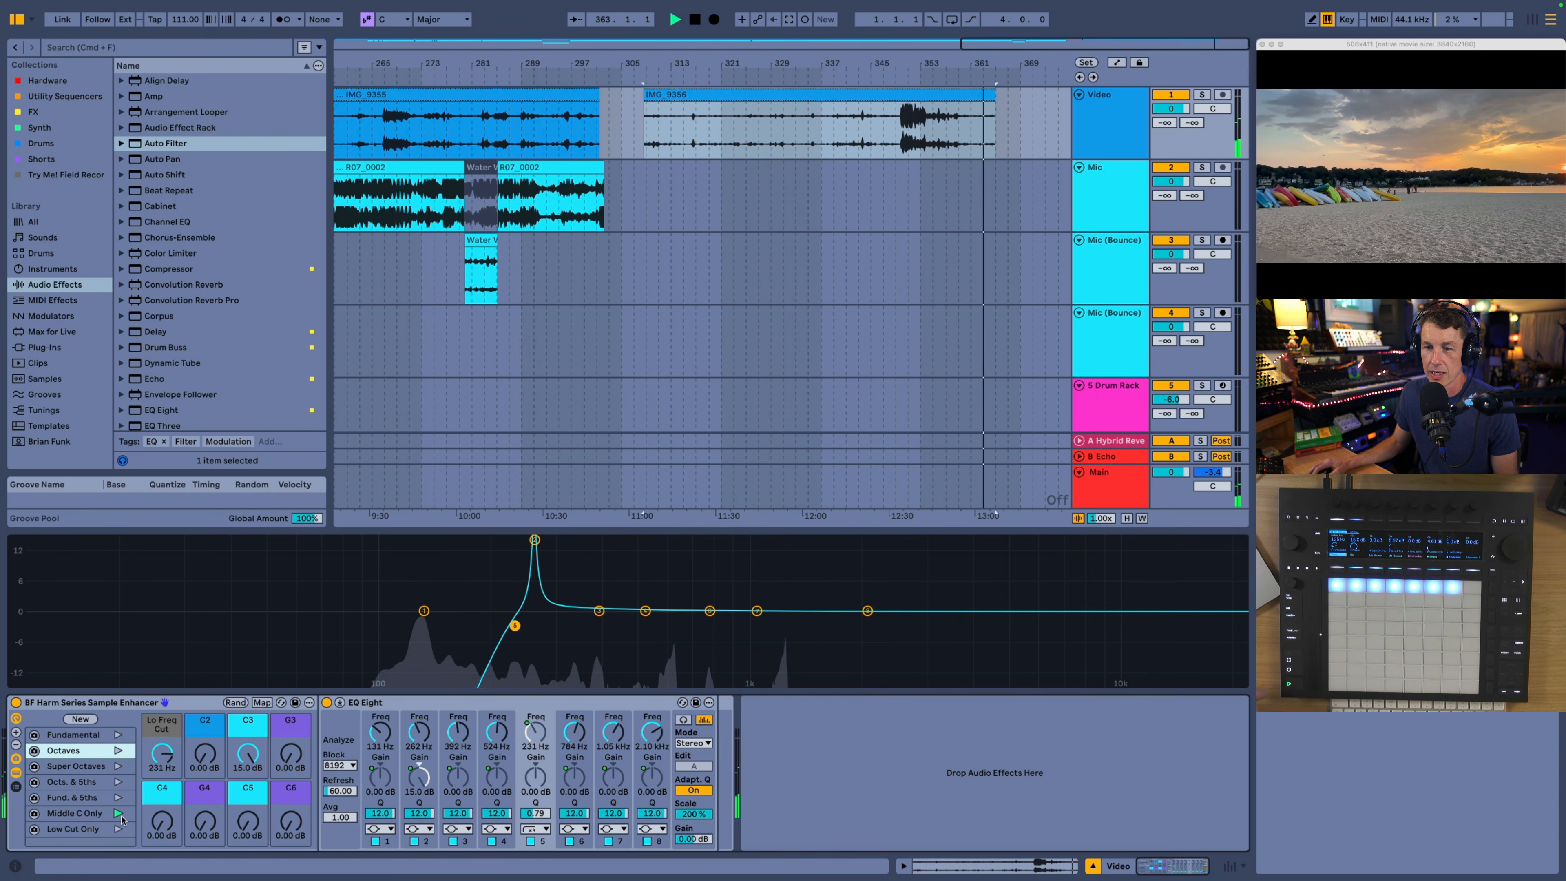
left_click(117, 750)
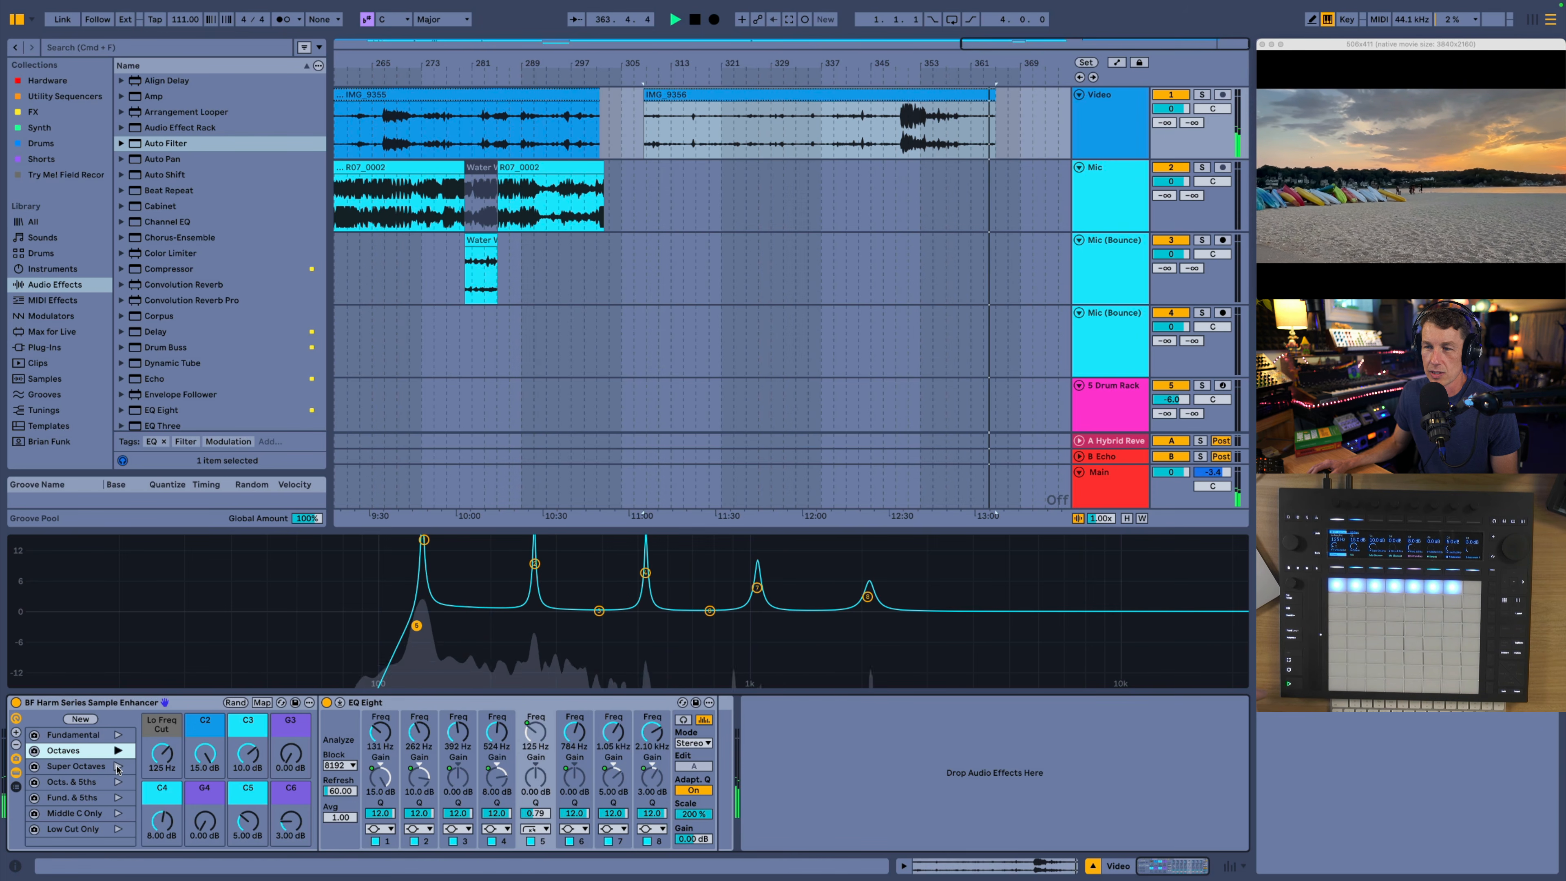
left_click(117, 781)
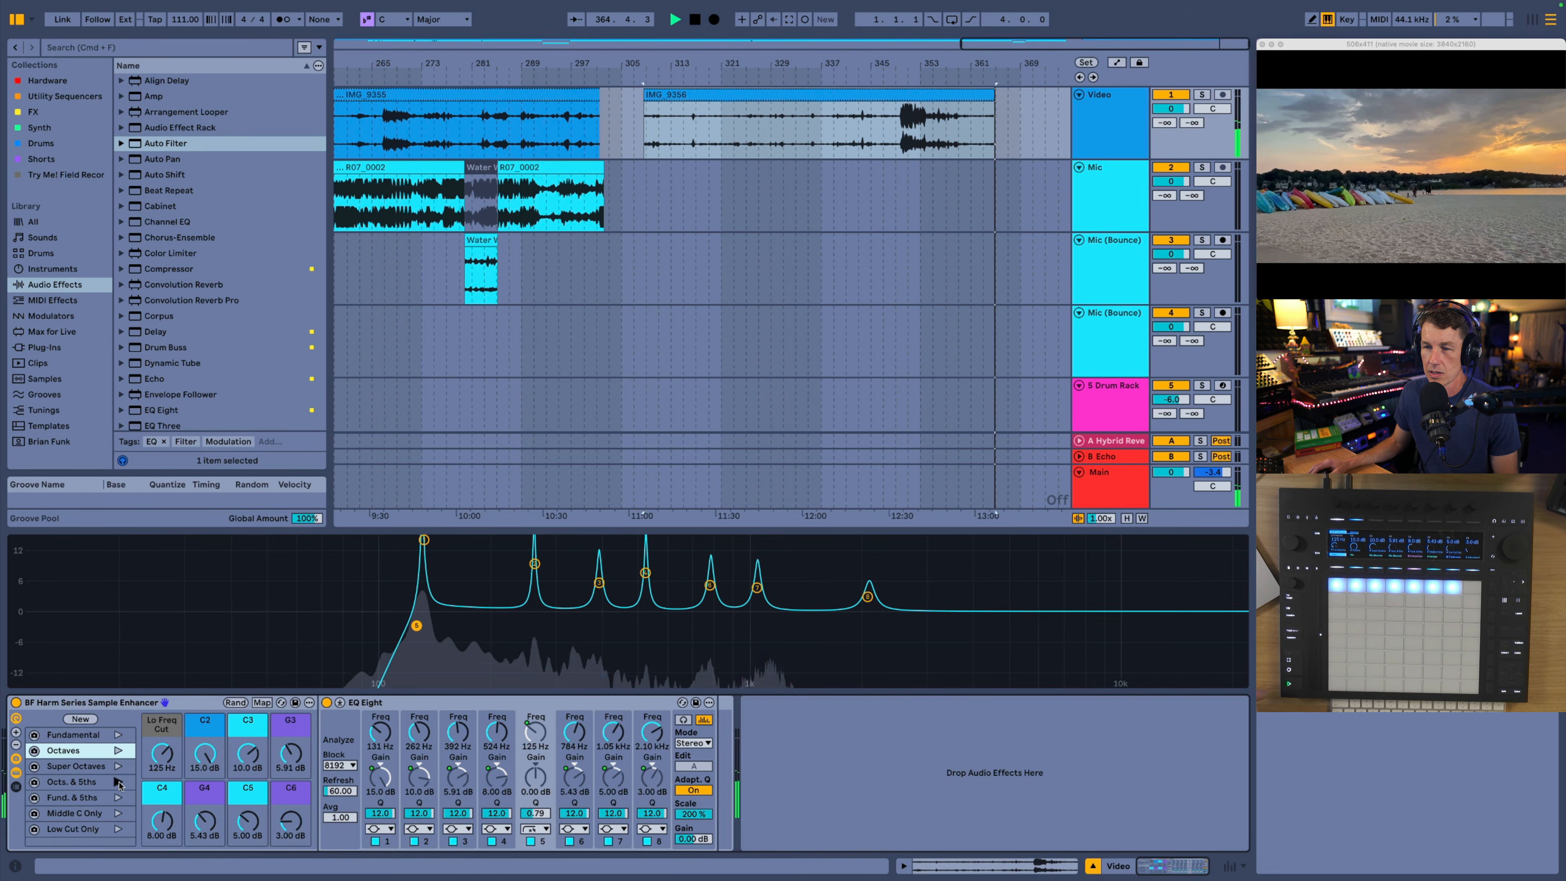
Step: Replay IMG_9356's loud section and lower G3 to 4.25 dB, C4 to 5.79 dB, and G4 and C5 to 3.43 dB in the enhancer rack
left_click(920, 85)
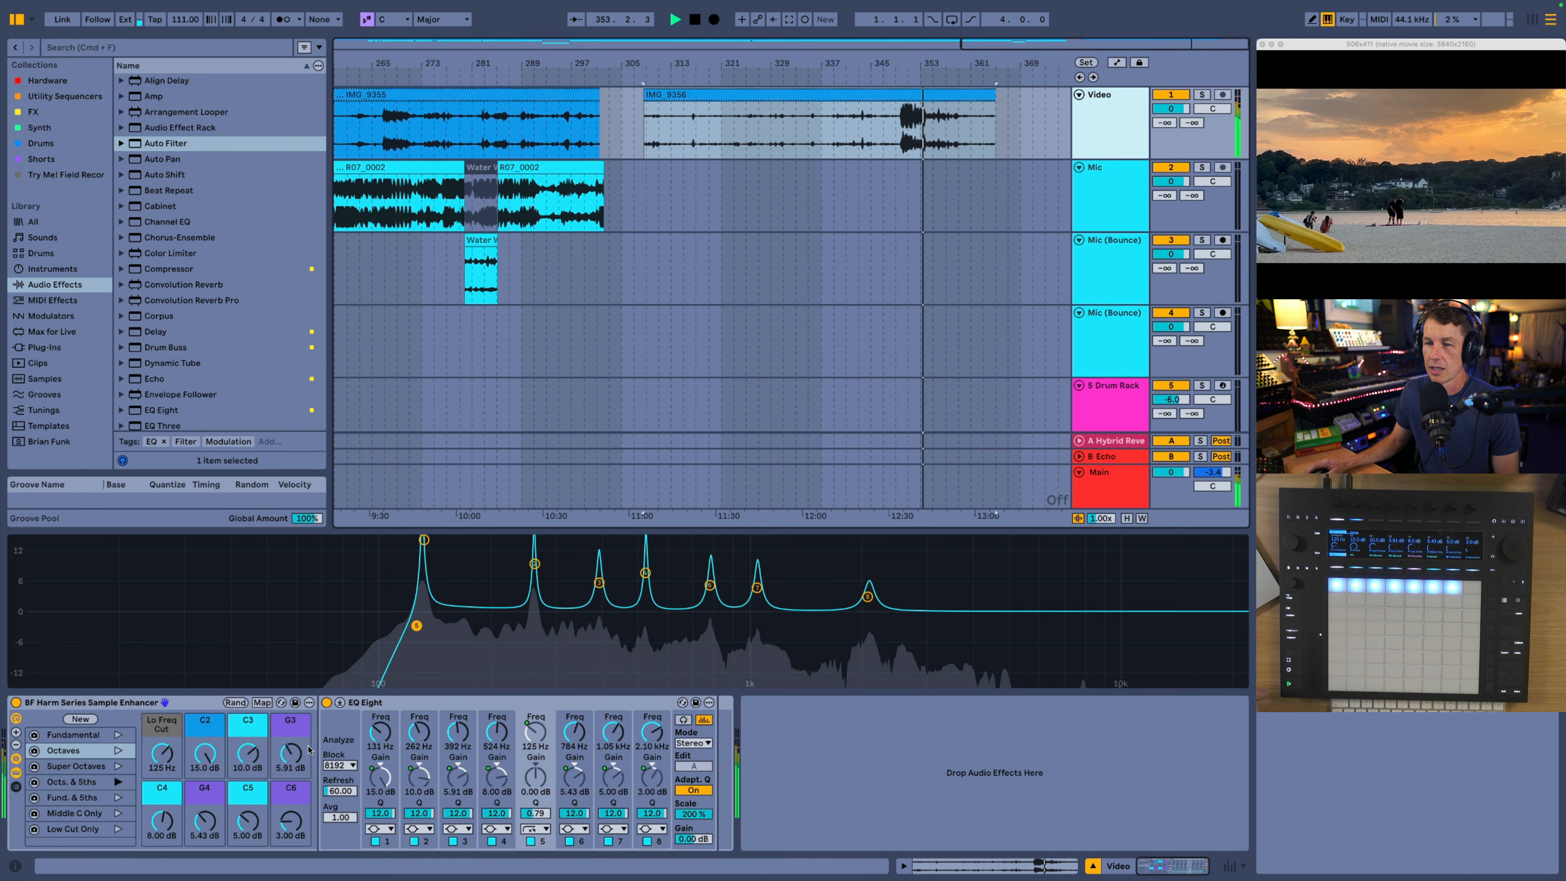
left_click_drag(308, 749, 308, 769)
left_click_drag(204, 822, 161, 846)
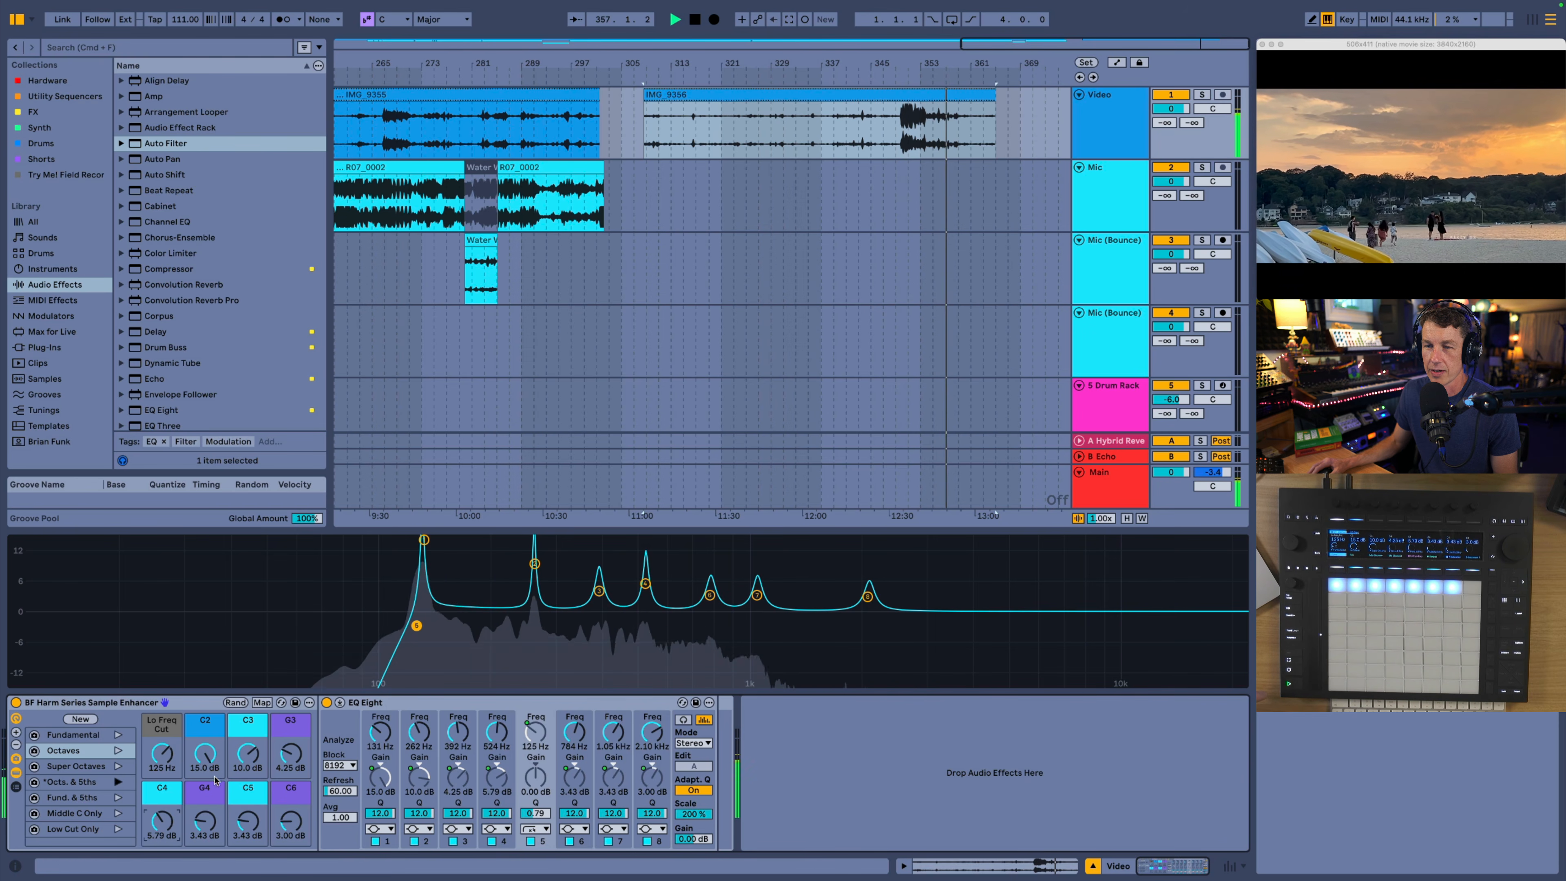
Step: Set Lo Freq Cut to 218 Hz, C3 to 15.0 dB, C4 to 8.27 dB and C5 to 4.13 dB, and replay the loud section
left_click_drag(248, 753, 162, 735)
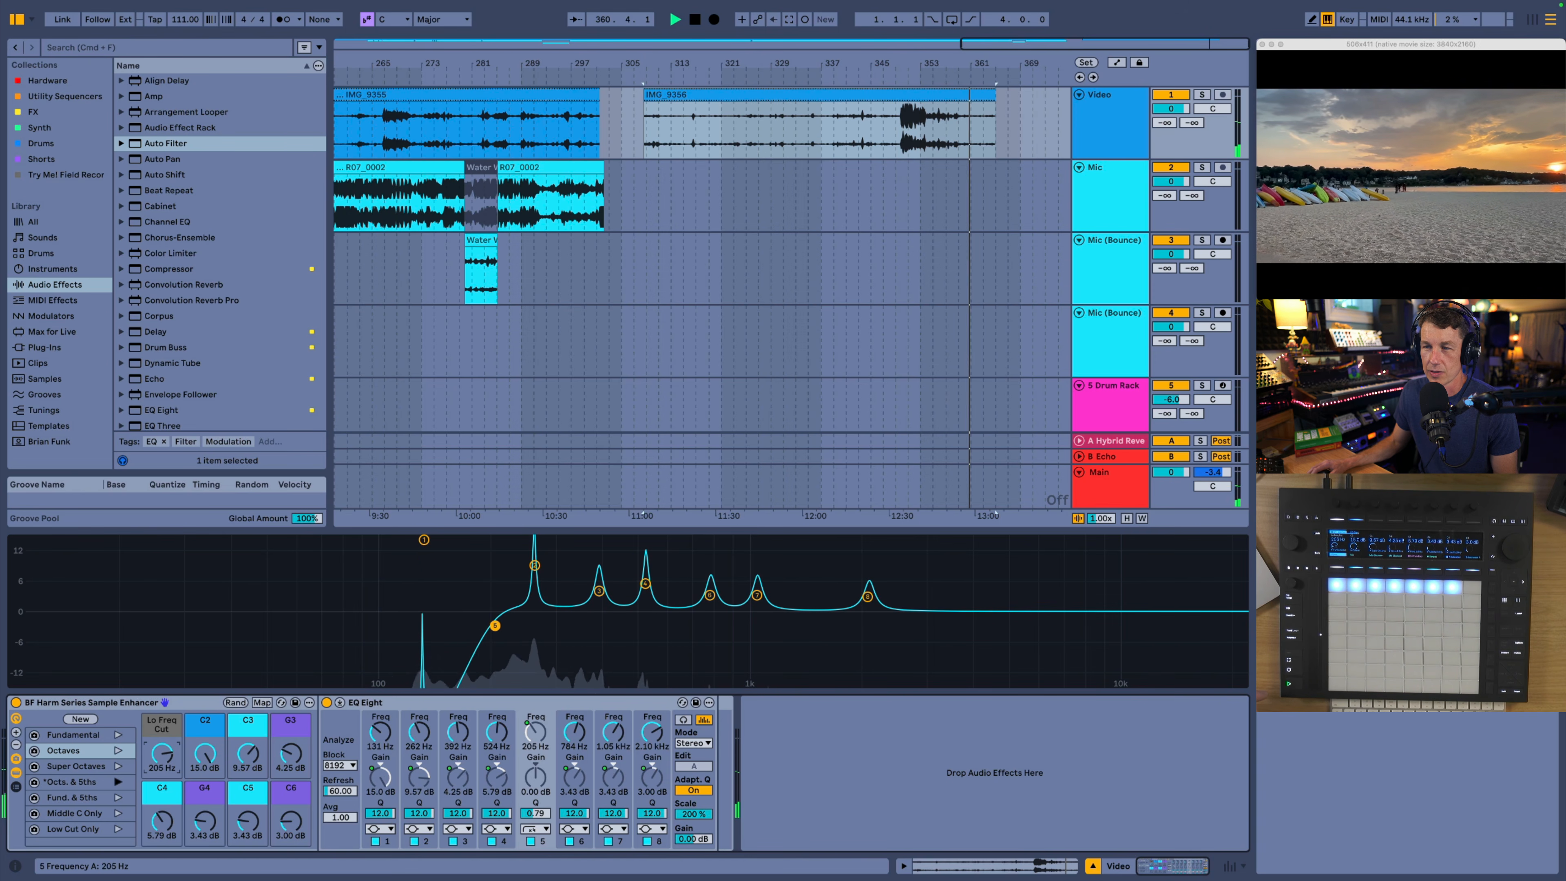
left_click(239, 745)
left_click_drag(239, 745, 238, 734)
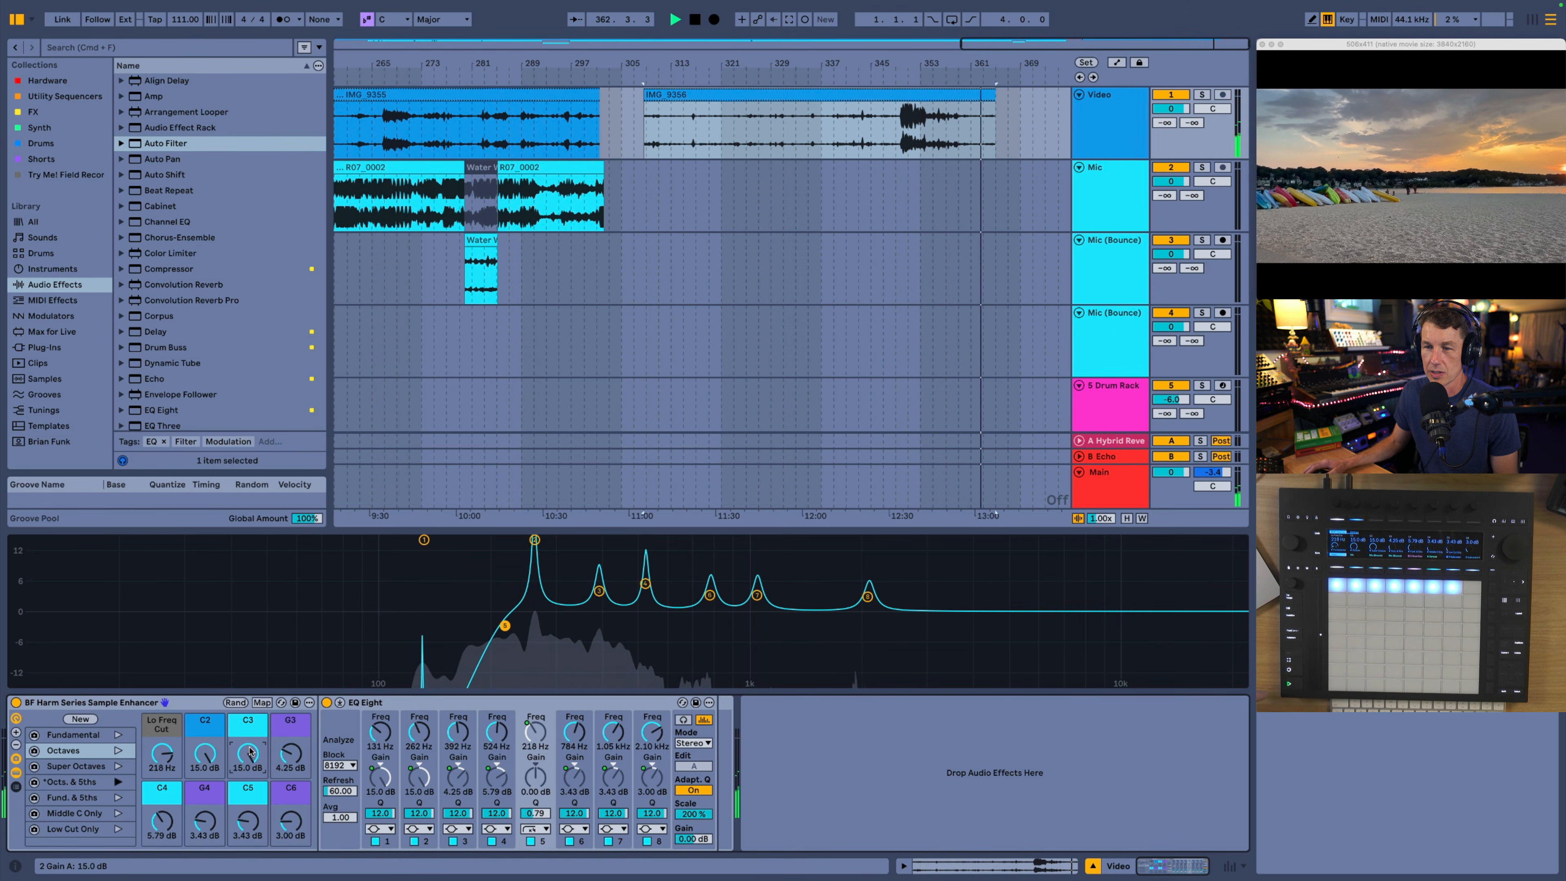
left_click_drag(161, 821, 247, 816)
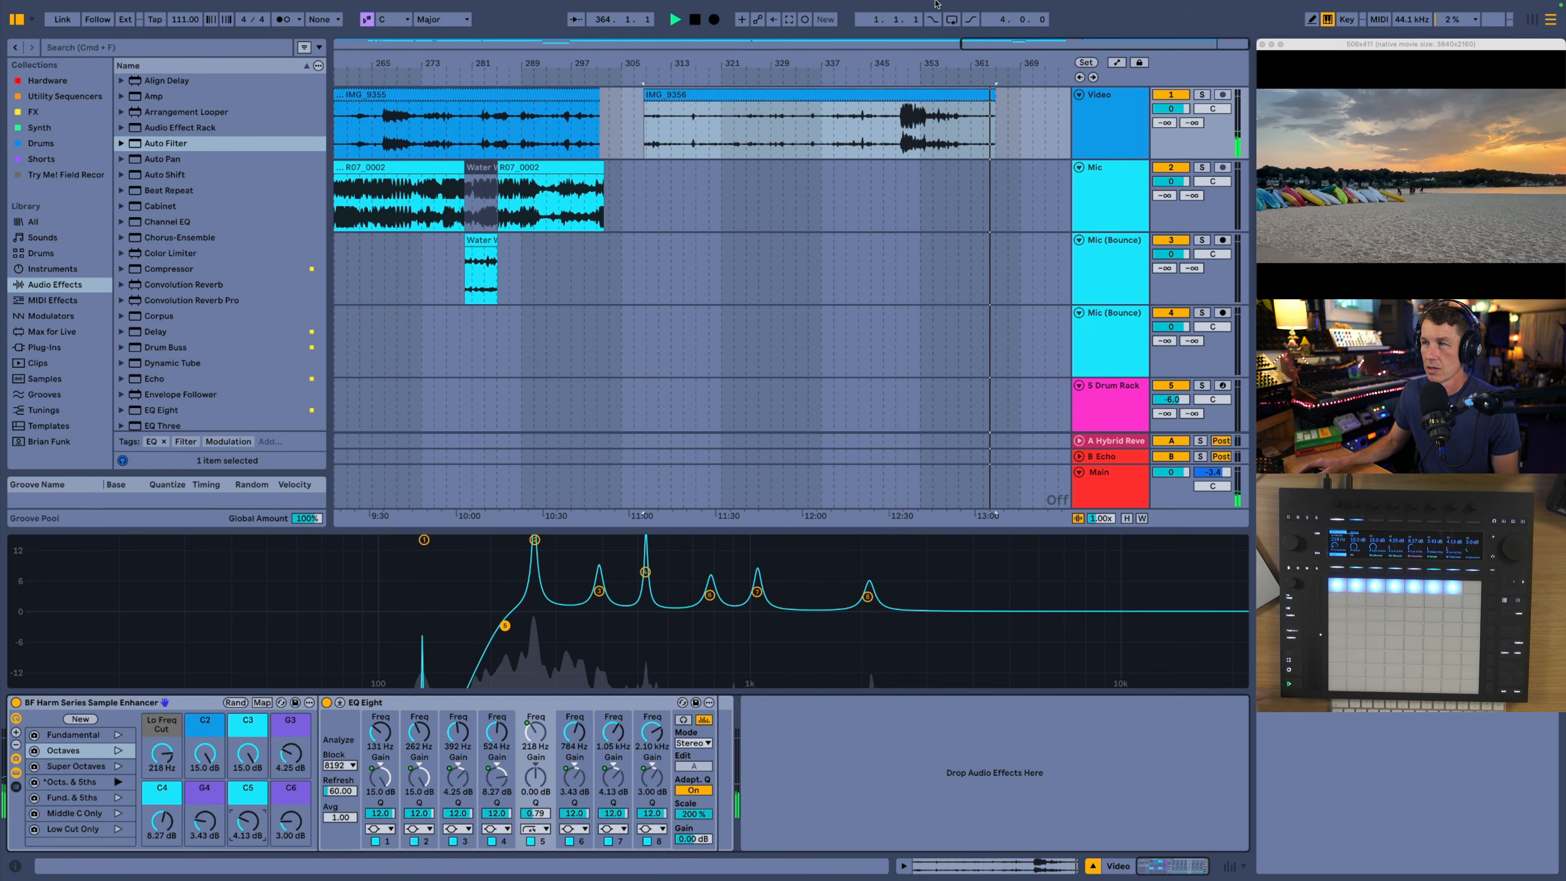
left_click(931, 84)
left_click(916, 82)
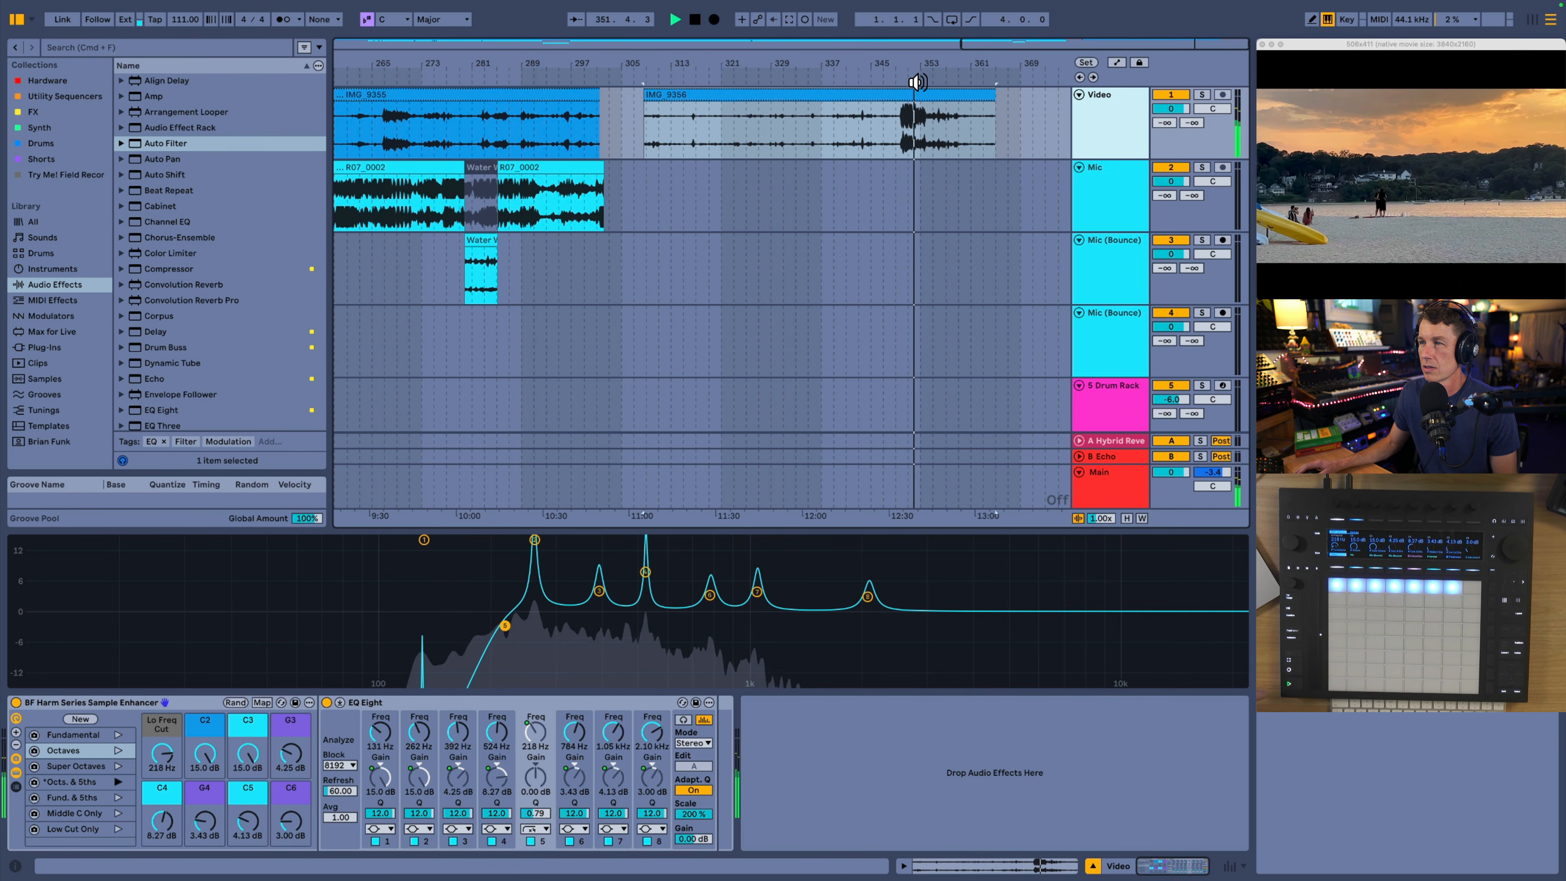
left_click(906, 81)
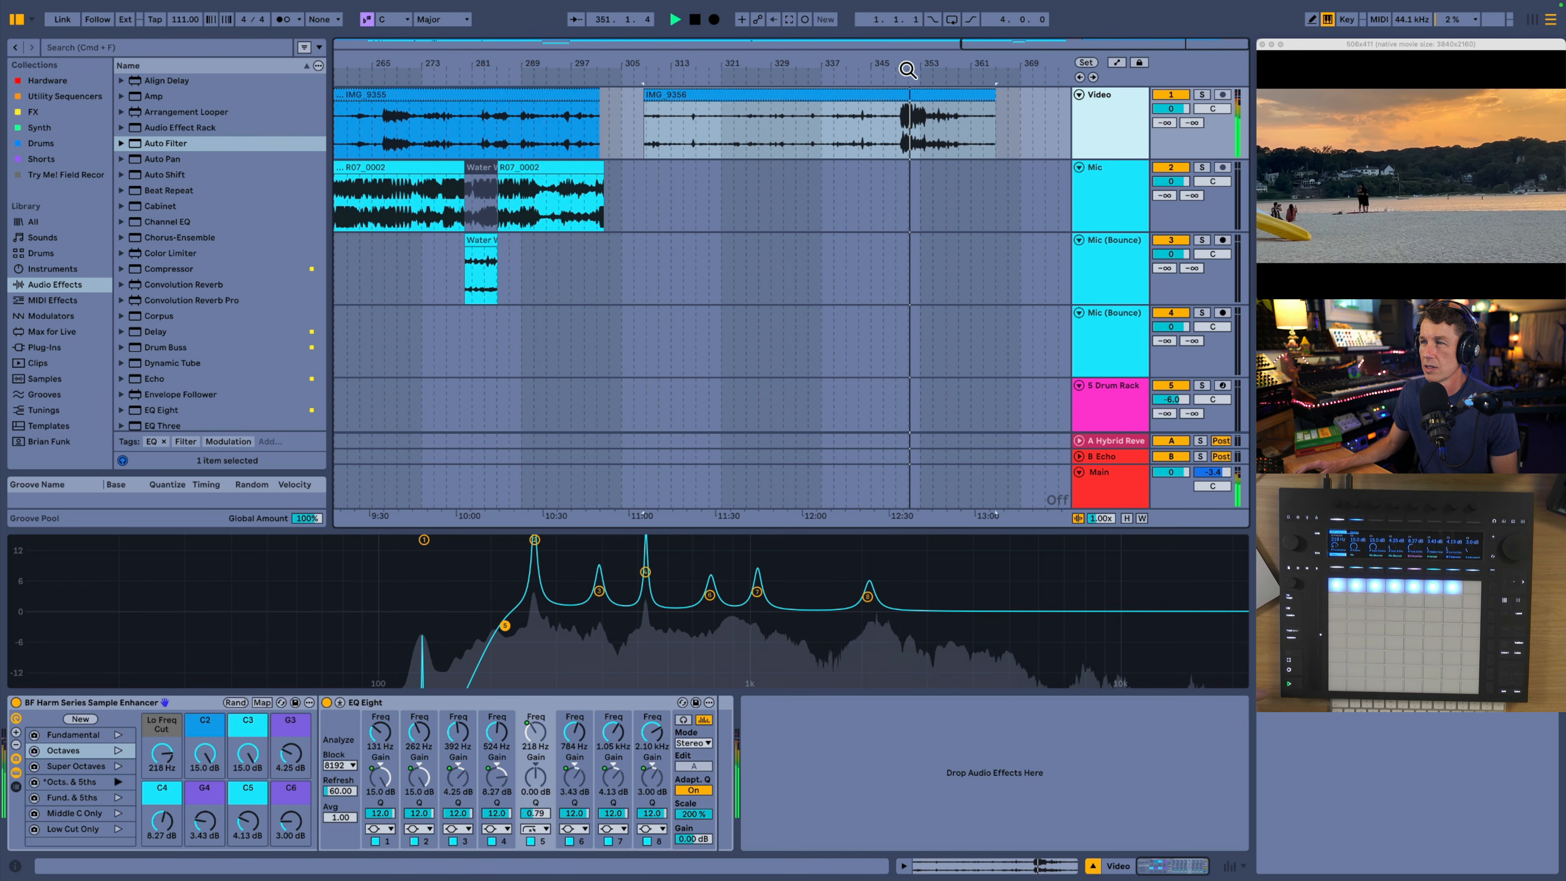
Step: Bounce the enhanced IMG_9356 clip to a new track and select the bounced clip
left_click_drag(907, 69, 908, 133)
scroll(820, 105, "right", 5)
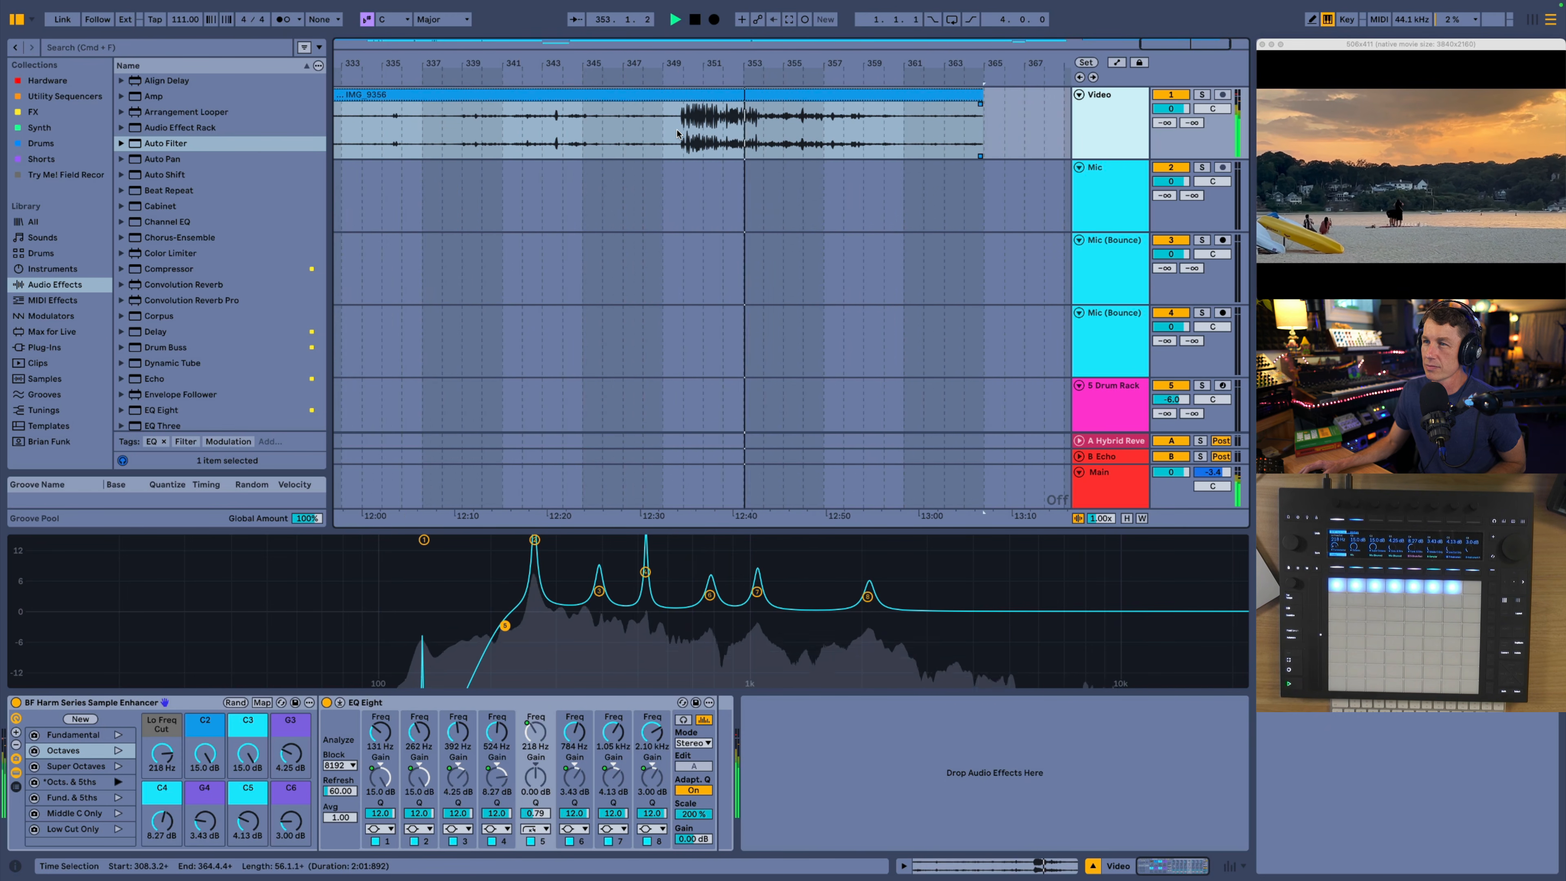
left_click(672, 97)
right_click(671, 97)
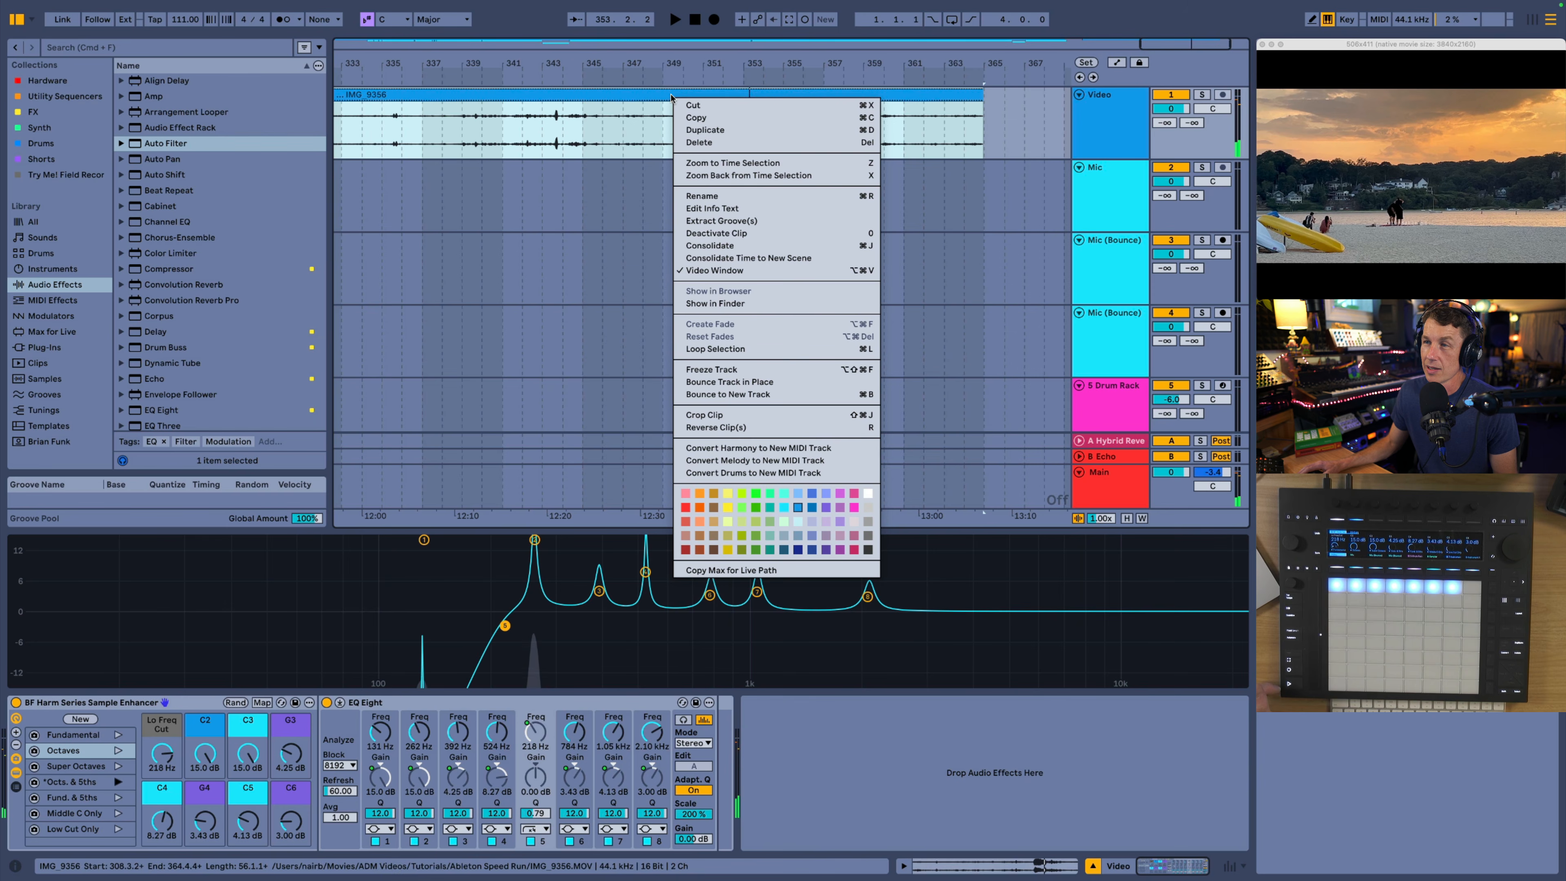
left_click(761, 394)
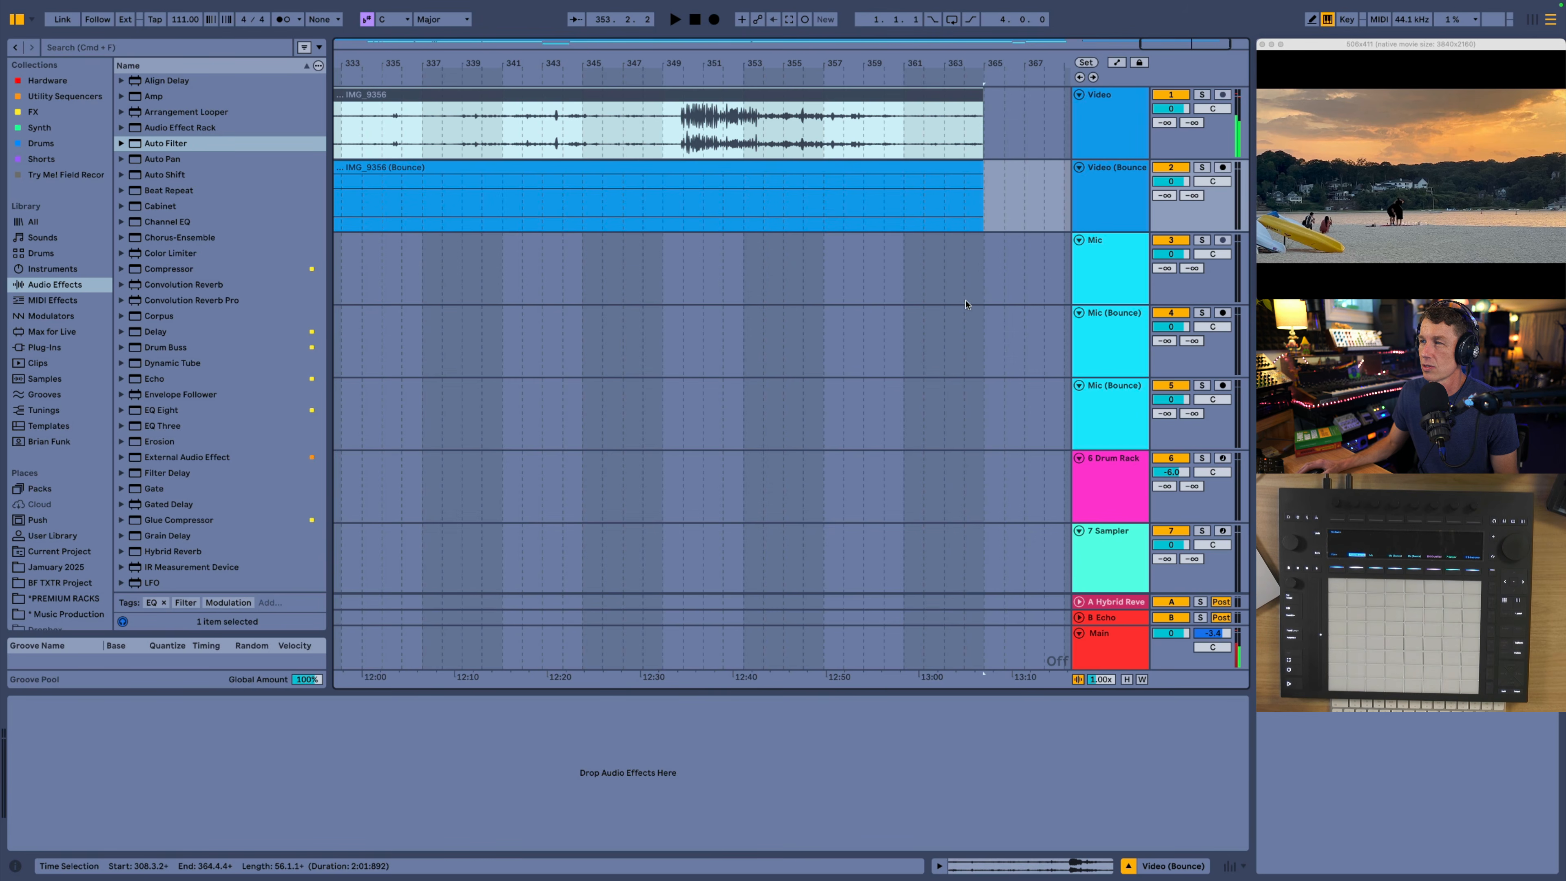
left_click(875, 169)
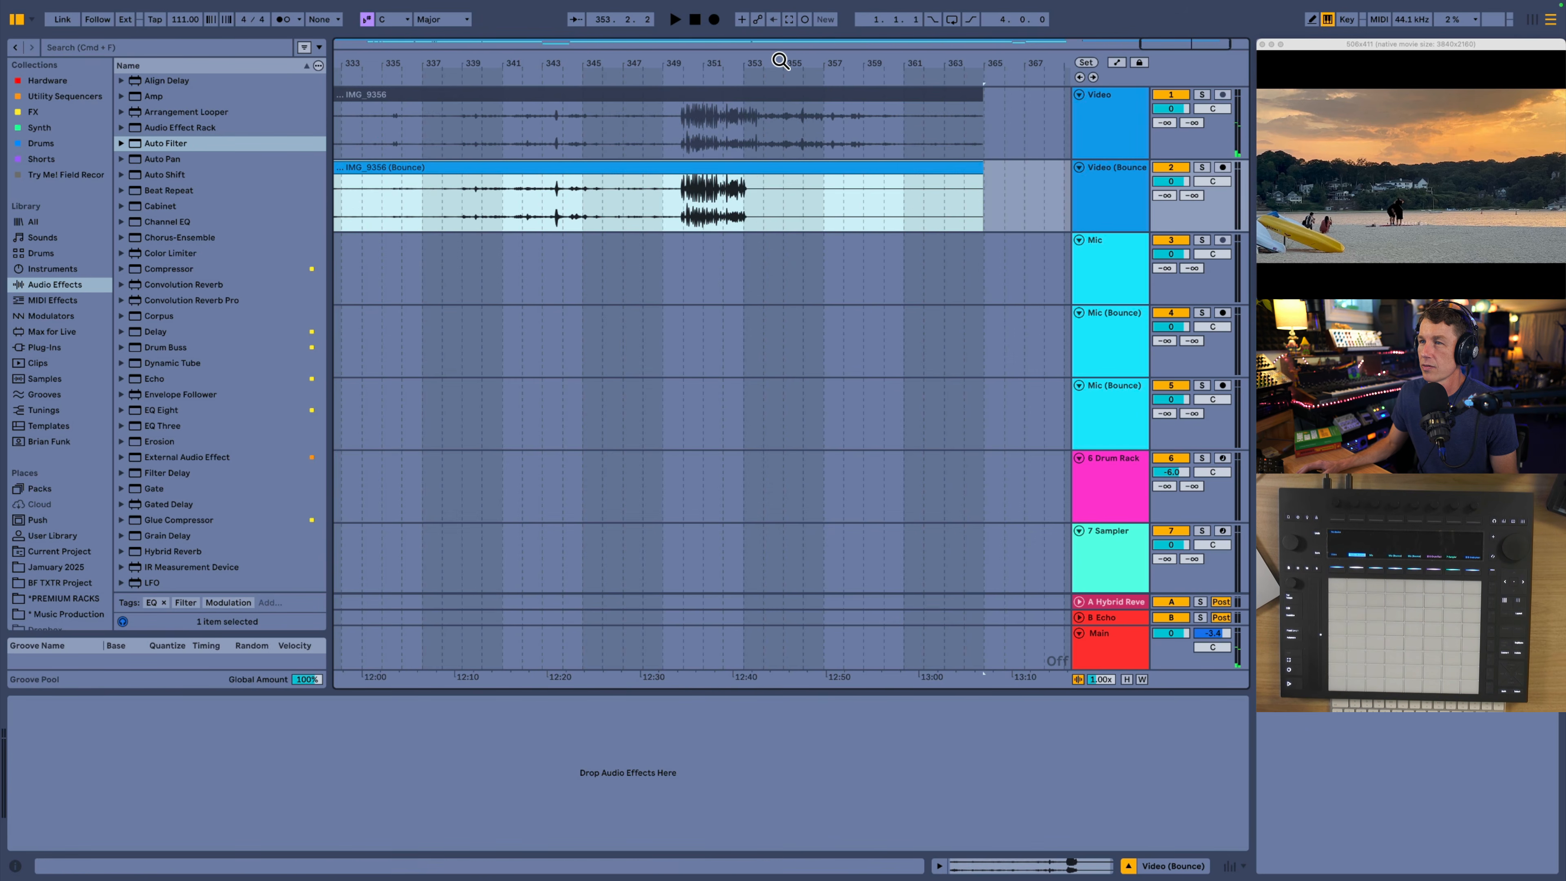
Step: Insert a MIDI track below the Video (Bounce) track and load a Simpler onto it
mouse_move(776, 62)
left_mouse_down()
mouse_move(955, 37)
mouse_move(978, 64)
left_mouse_up()
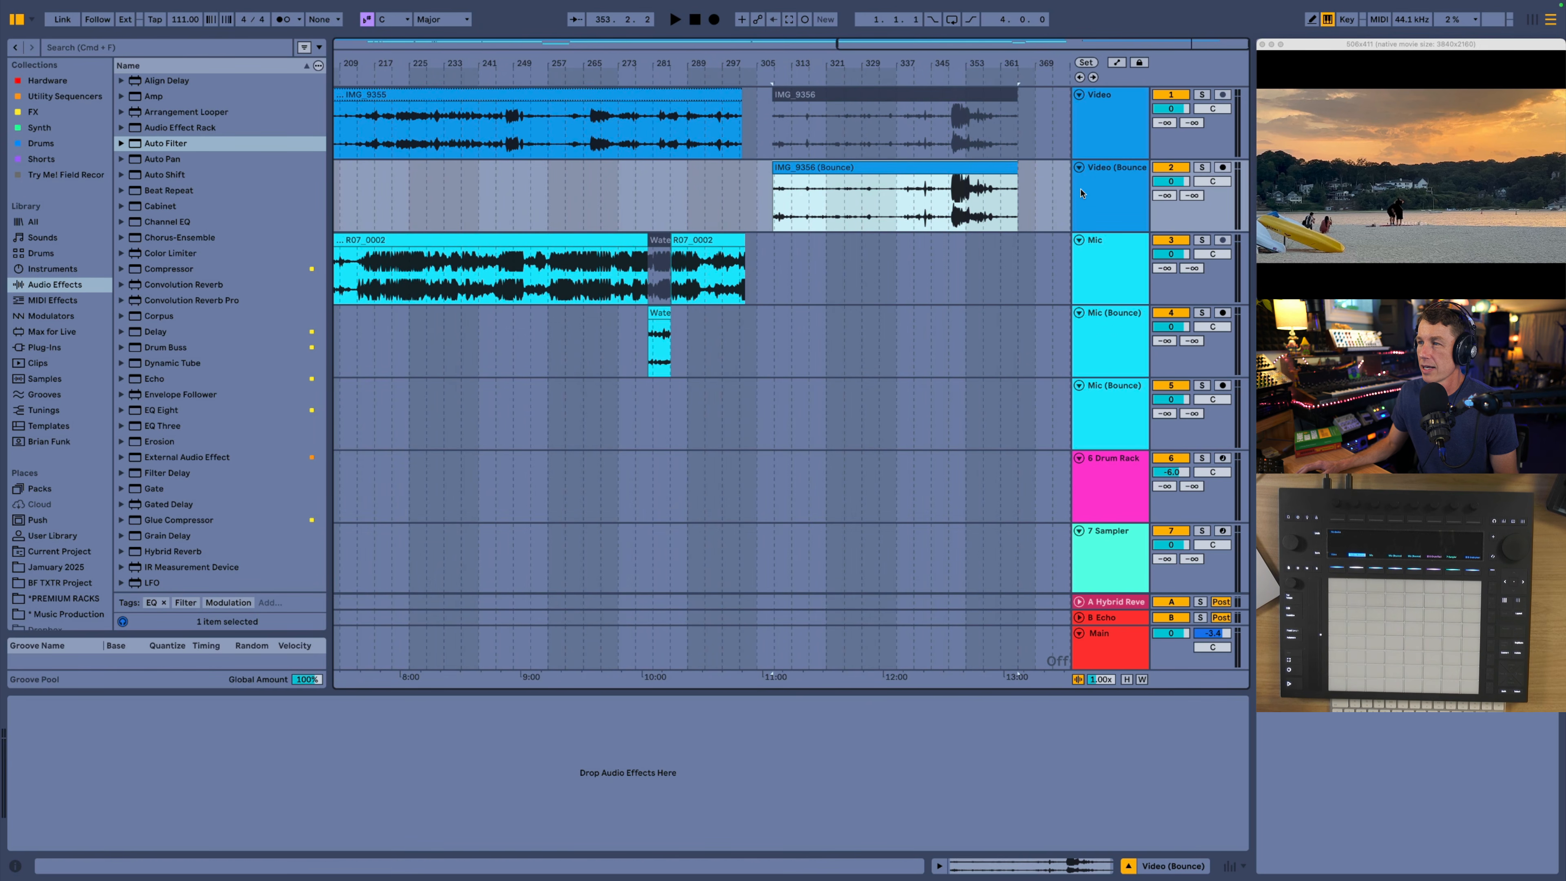
left_click(1099, 200)
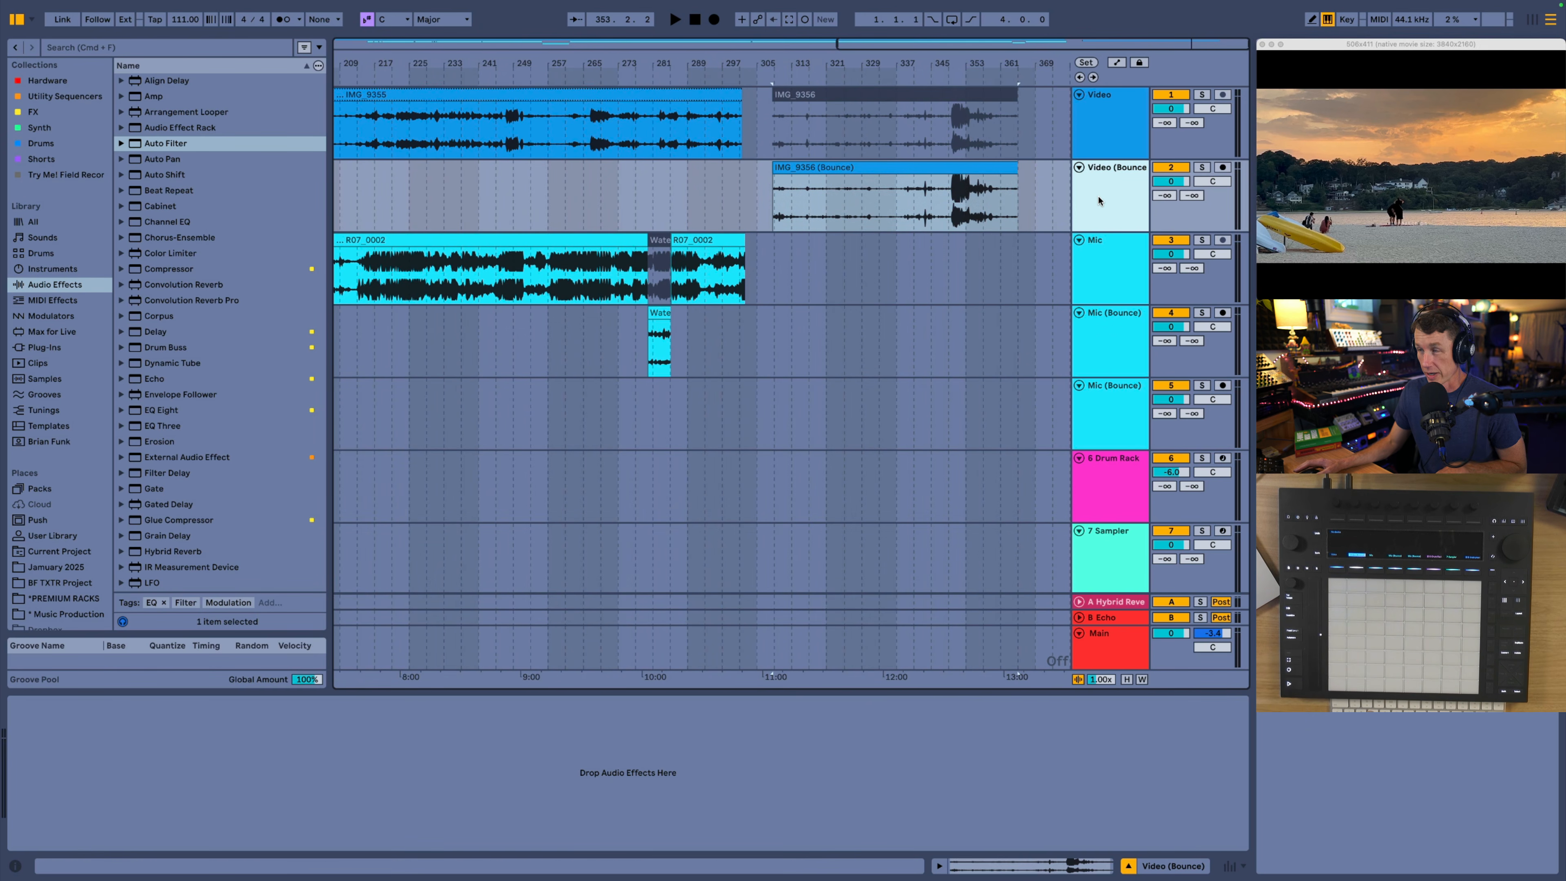
key("super+shift+t")
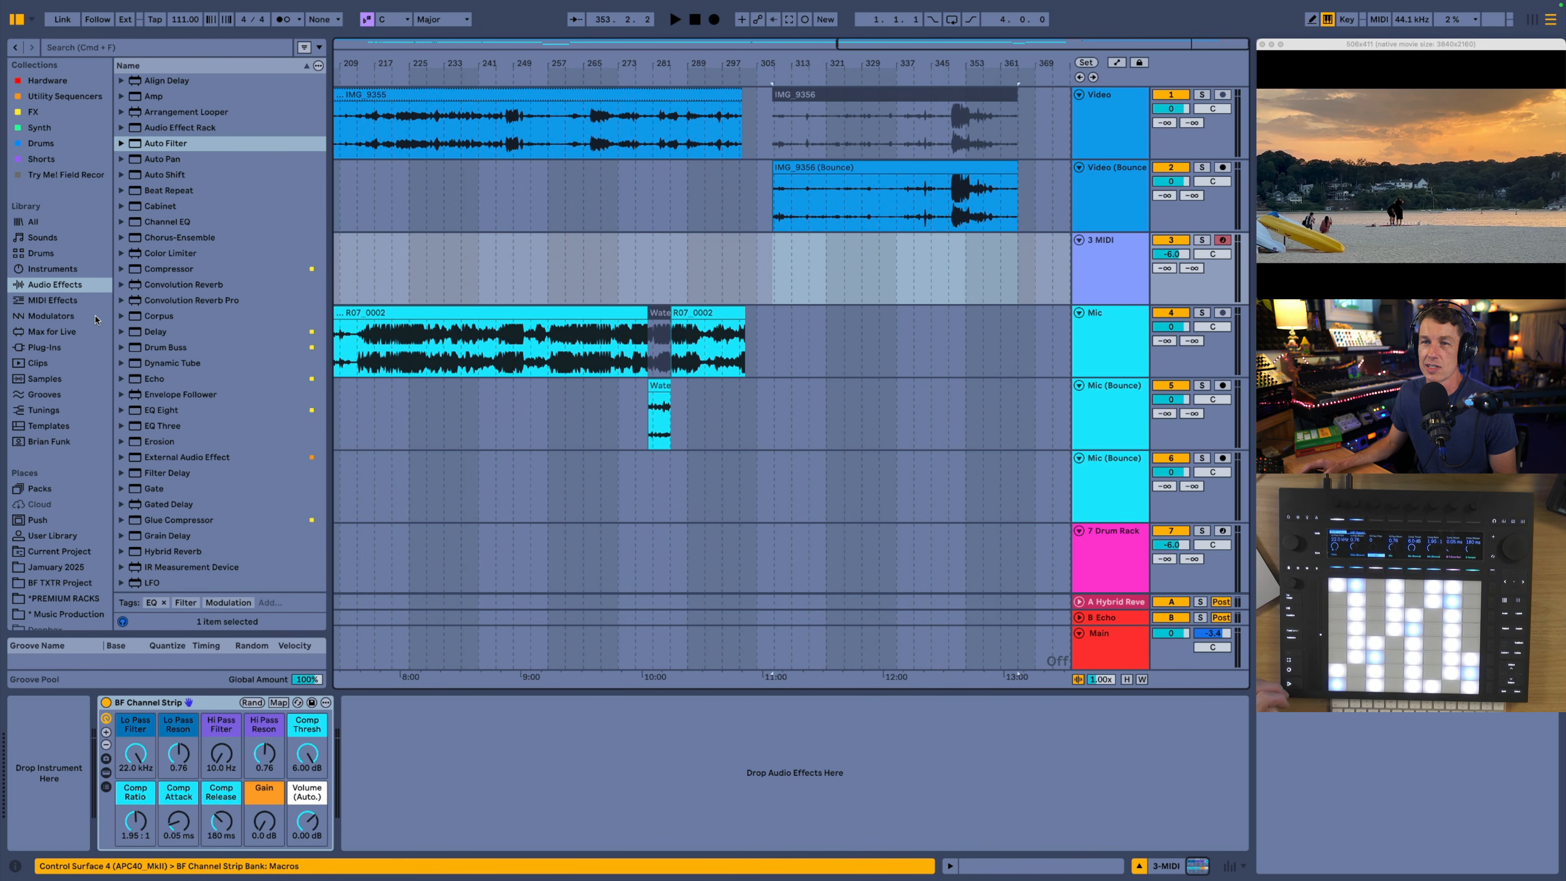
left_click(71, 269)
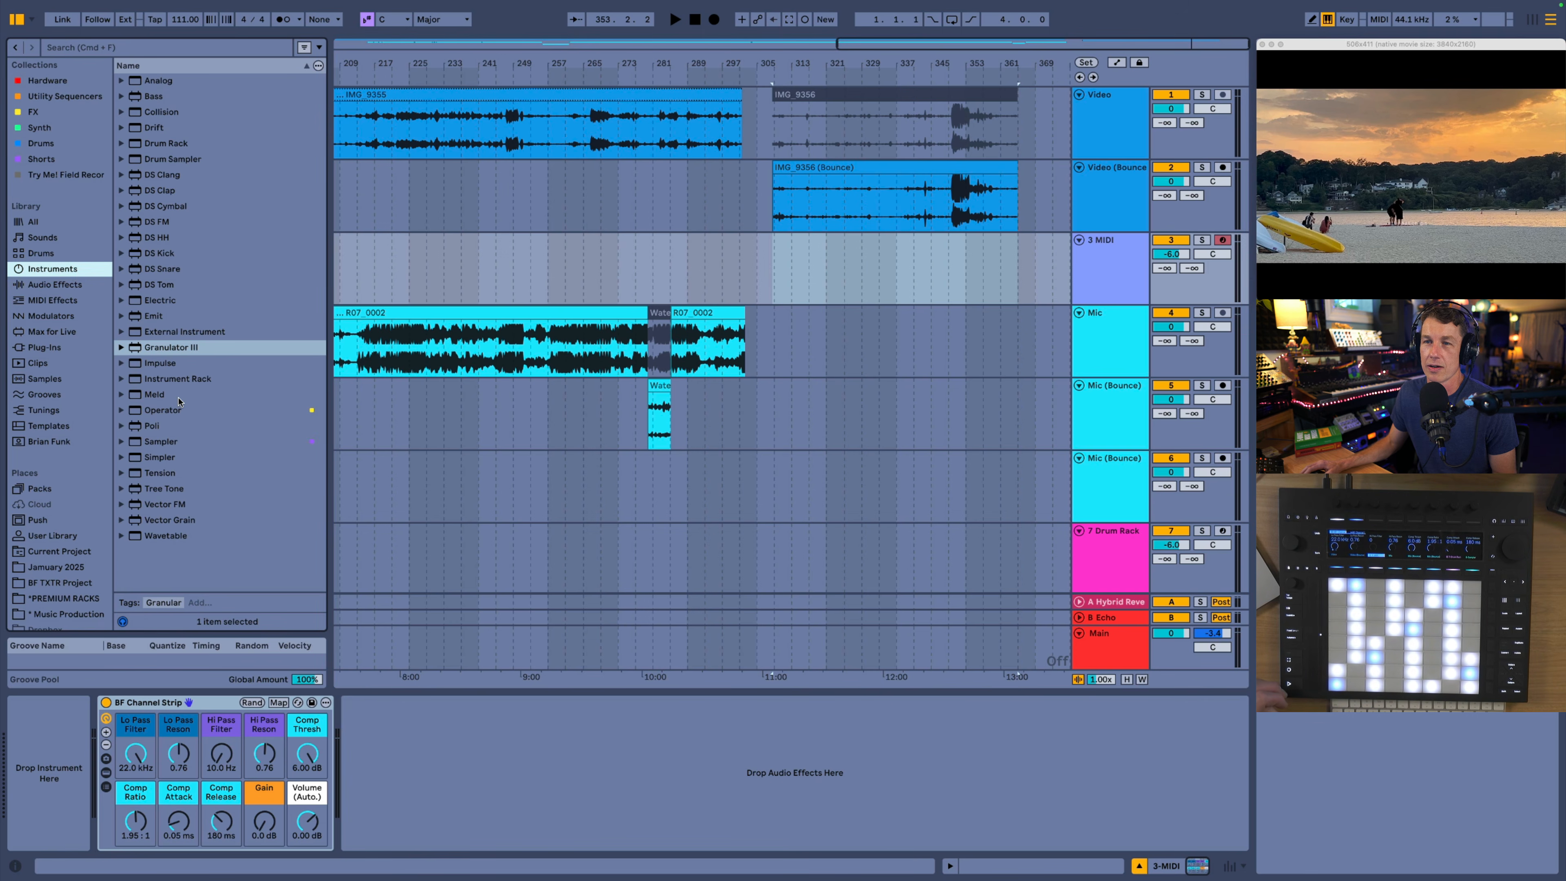
left_click(161, 441)
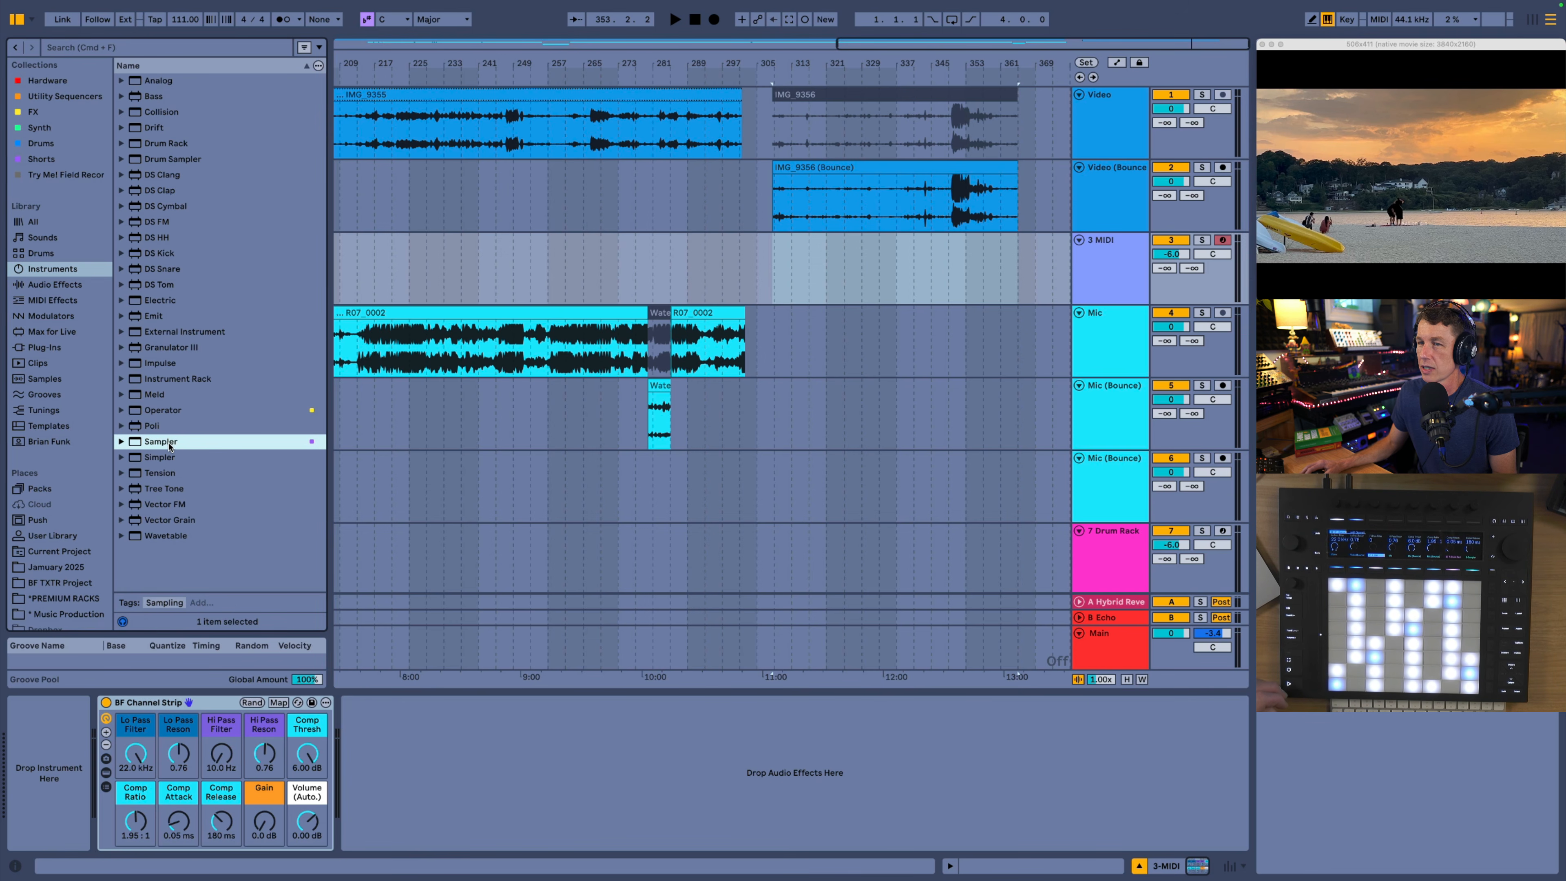
left_click_drag(163, 461, 868, 264)
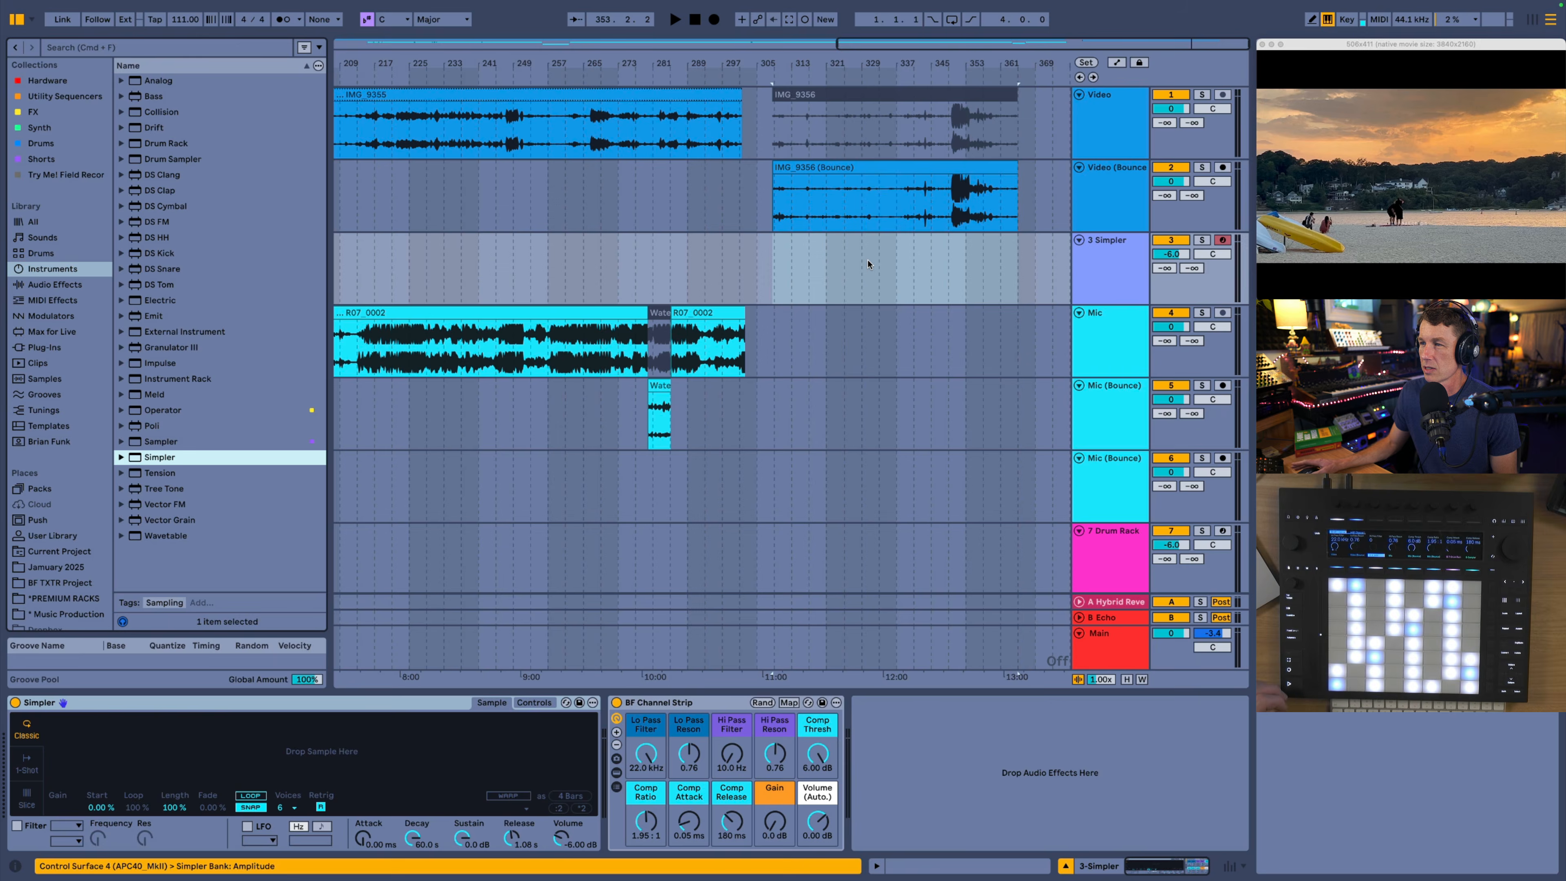
Step: Load the bounced IMG_9356 clip into Simpler and move the sample start up to the loud section
left_click_drag(882, 168, 396, 756)
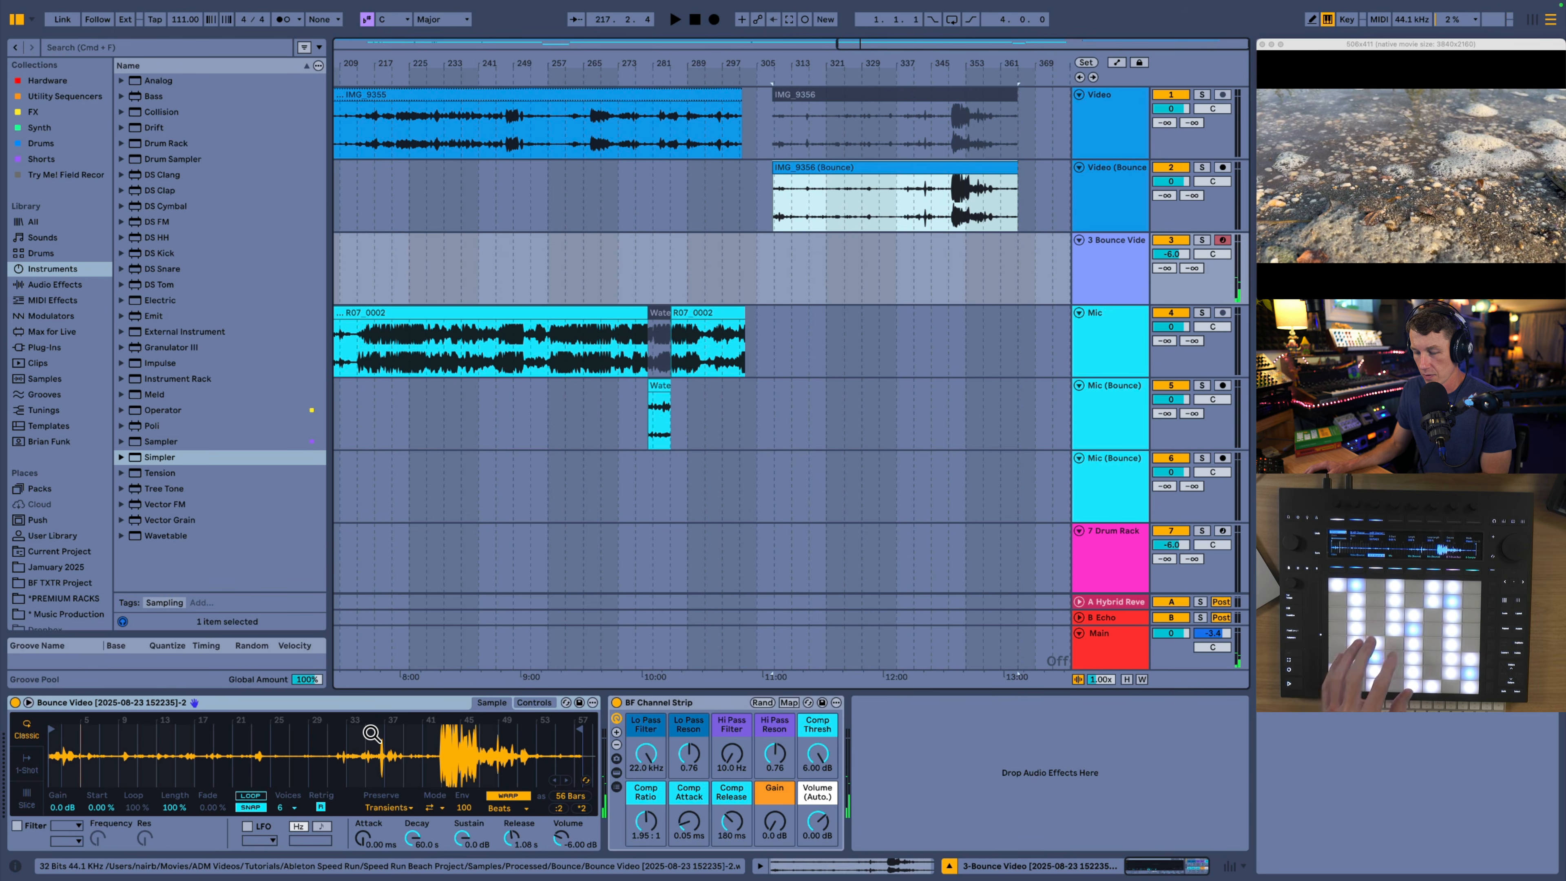
left_click_drag(55, 736, 366, 735)
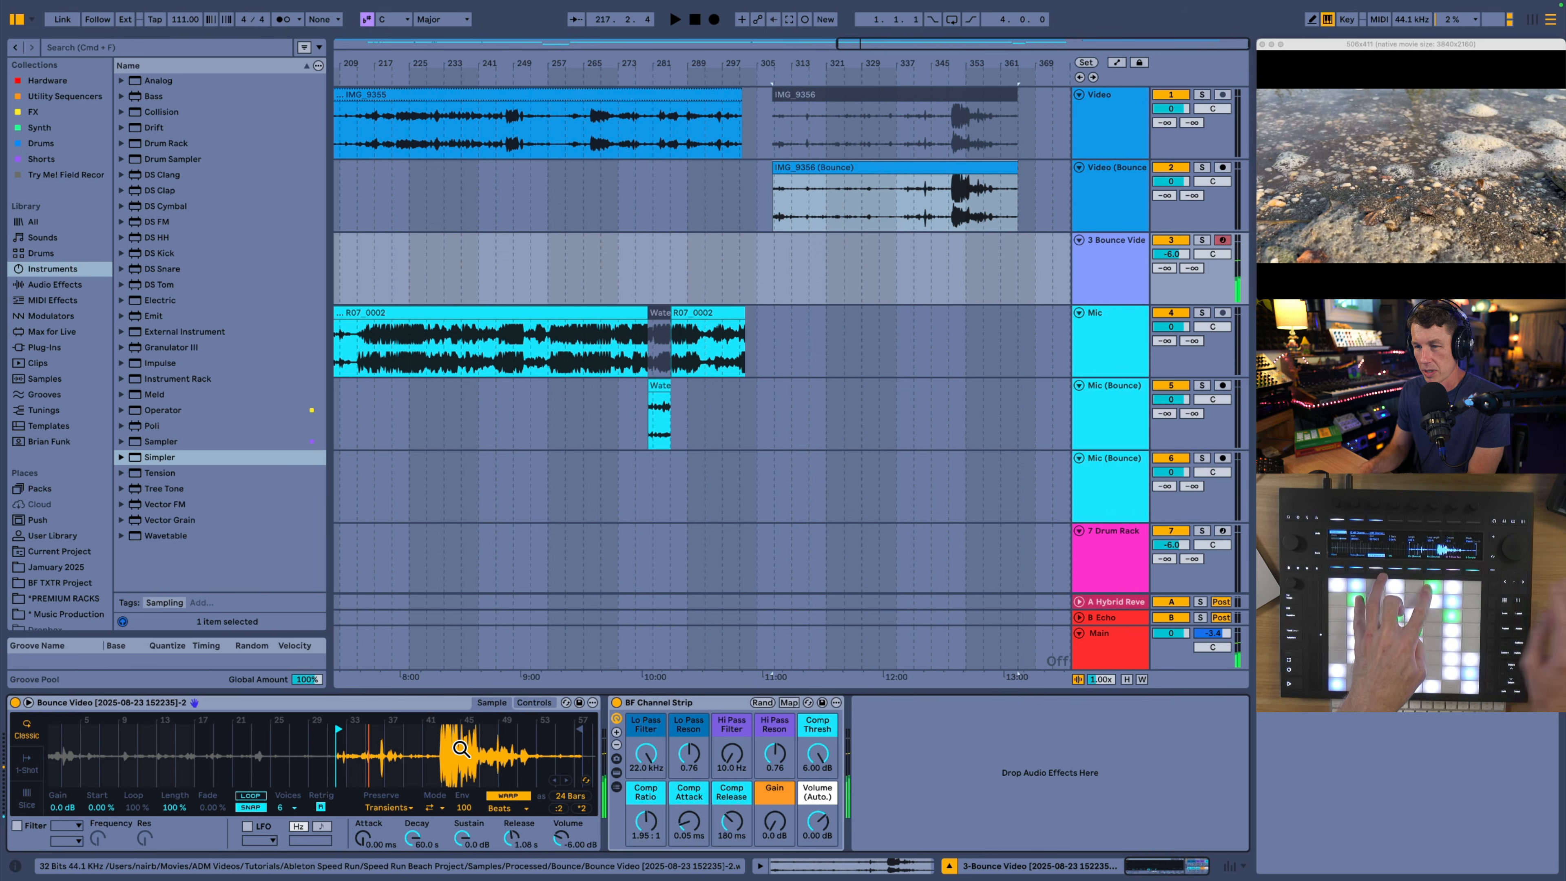
mouse_move(342, 729)
left_mouse_down()
mouse_move(484, 705)
mouse_move(433, 698)
left_mouse_up()
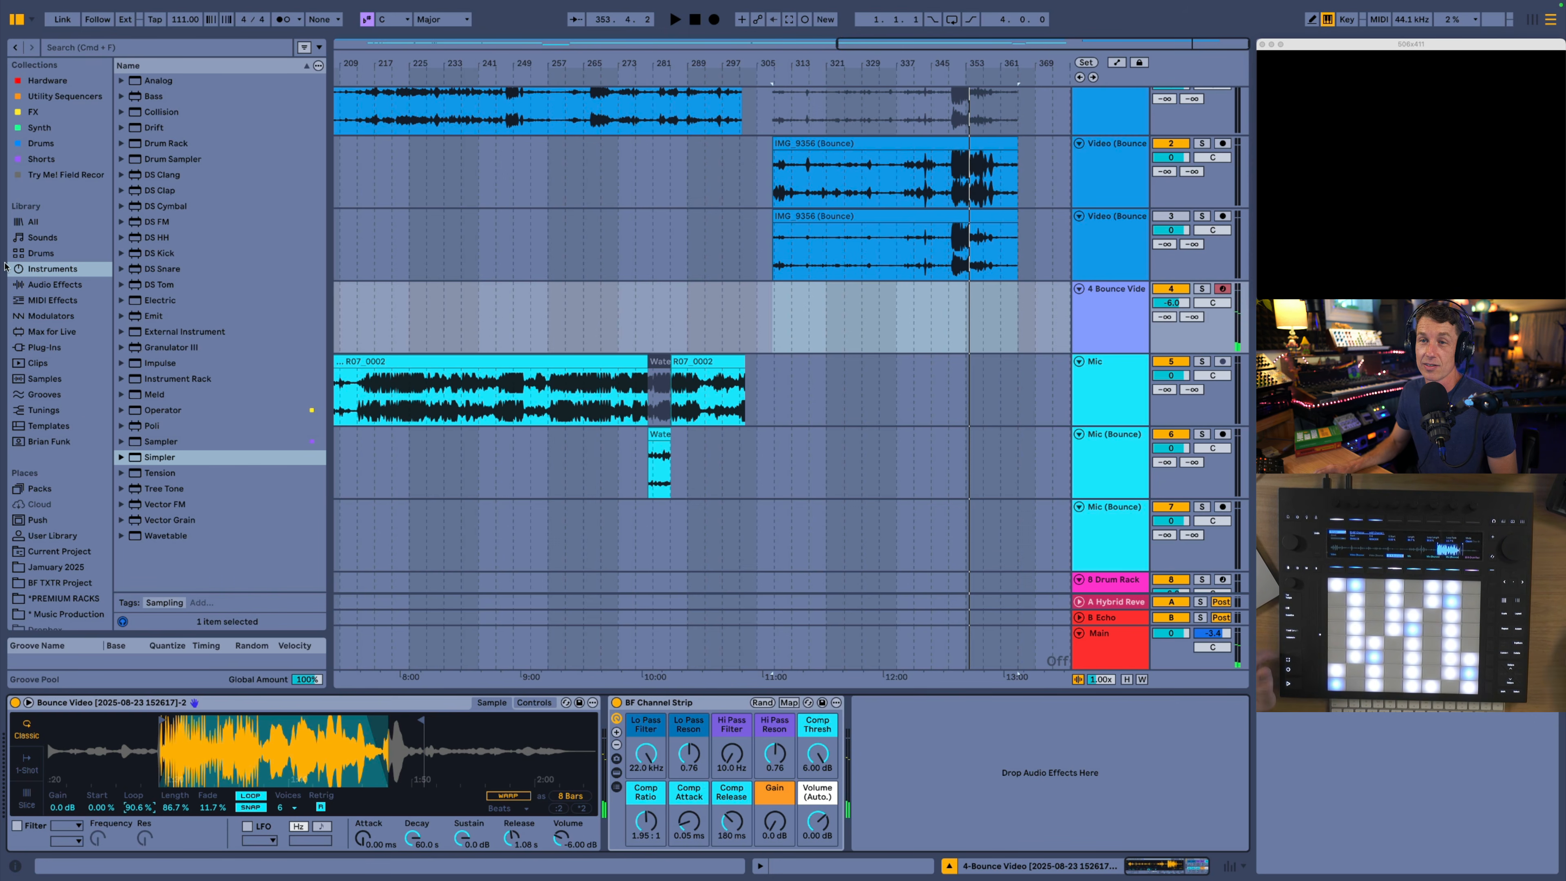
Step: Add a Delay after Simpler with its filter at 1.76 kHz, width 3.74, feedback 40% and Dry/Wet 39%
left_click(45, 285)
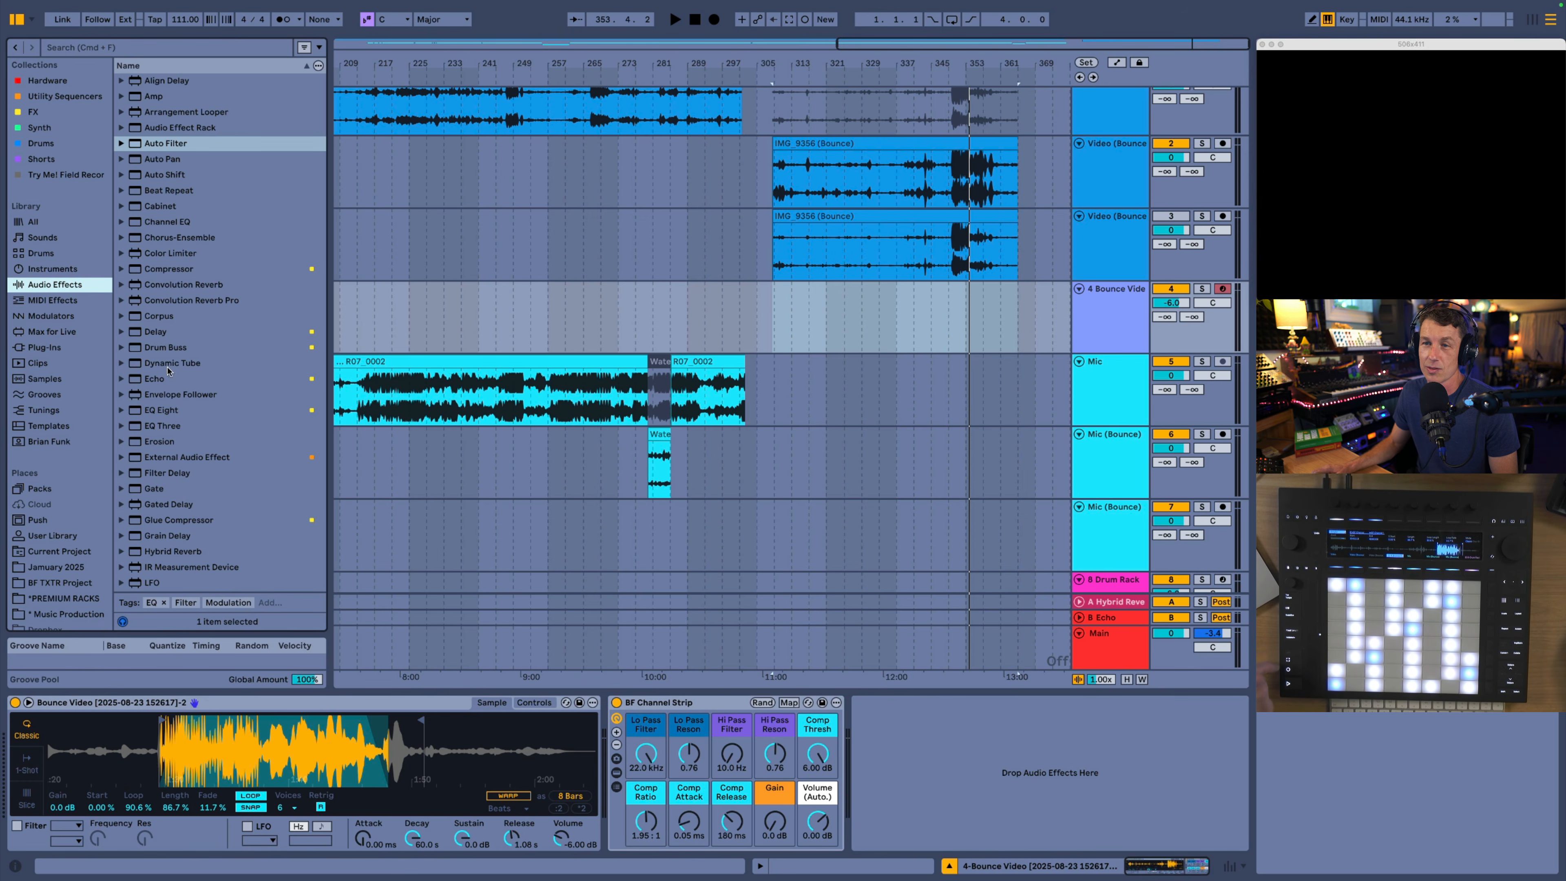
left_click_drag(148, 333, 583, 711)
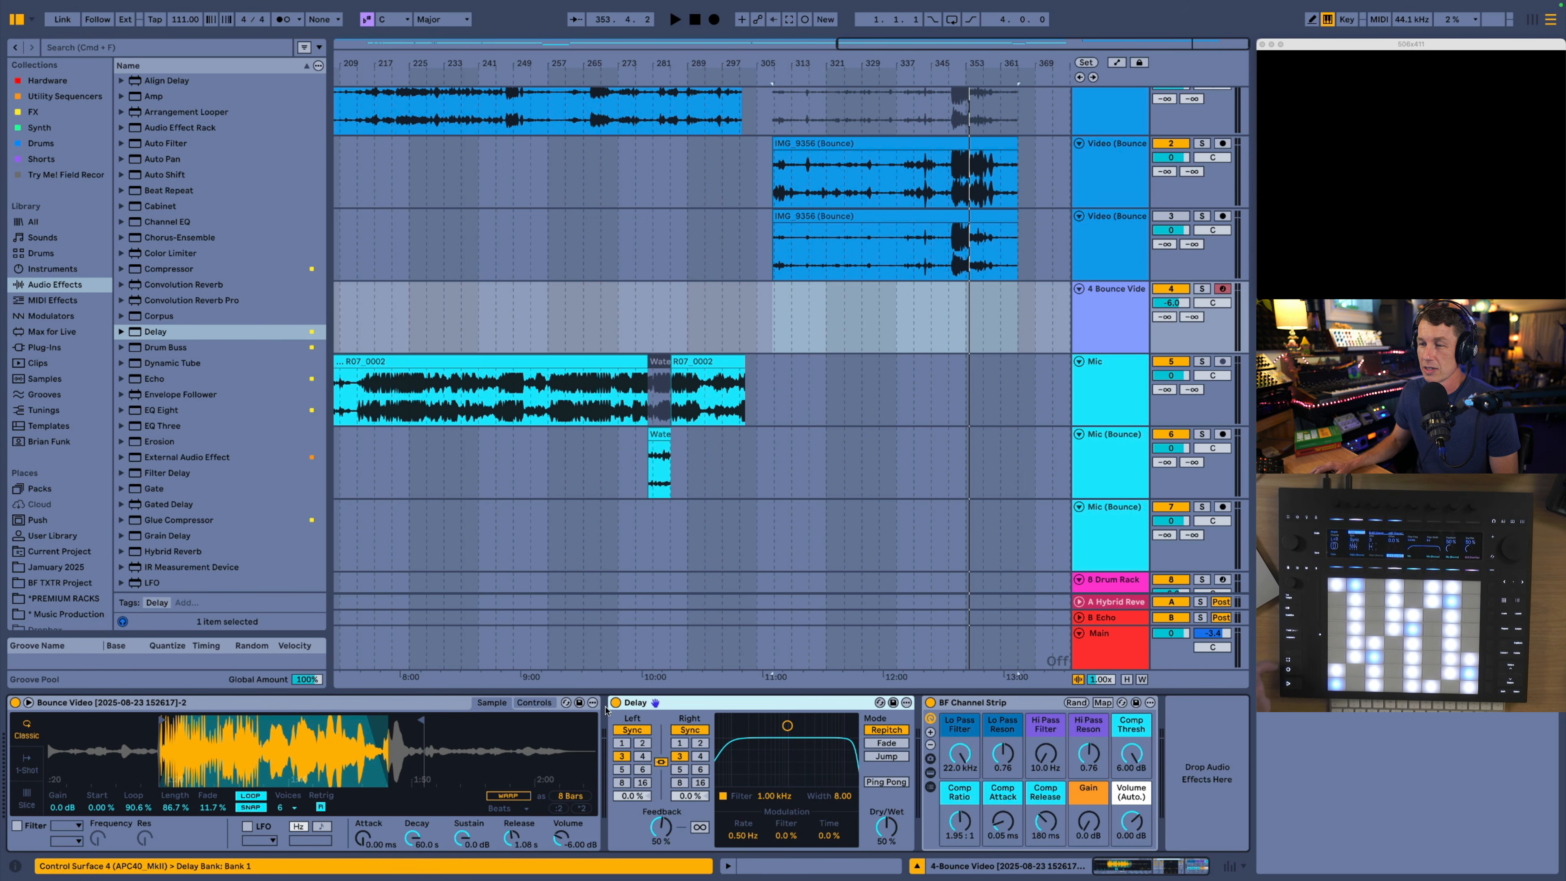
left_click_drag(810, 737, 822, 767)
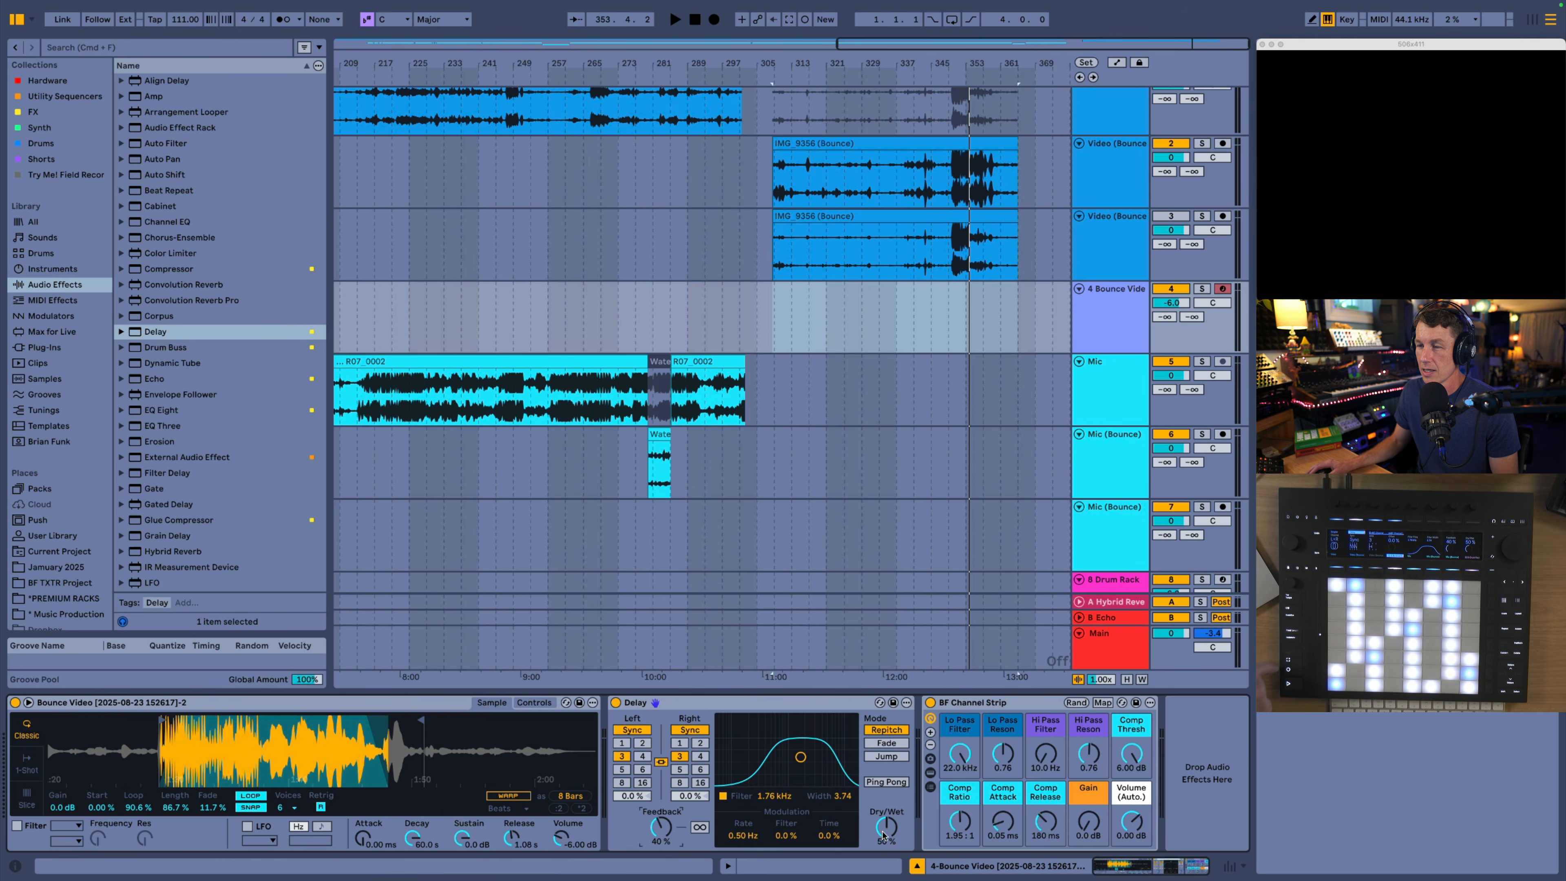
left_click_drag(886, 827, 884, 834)
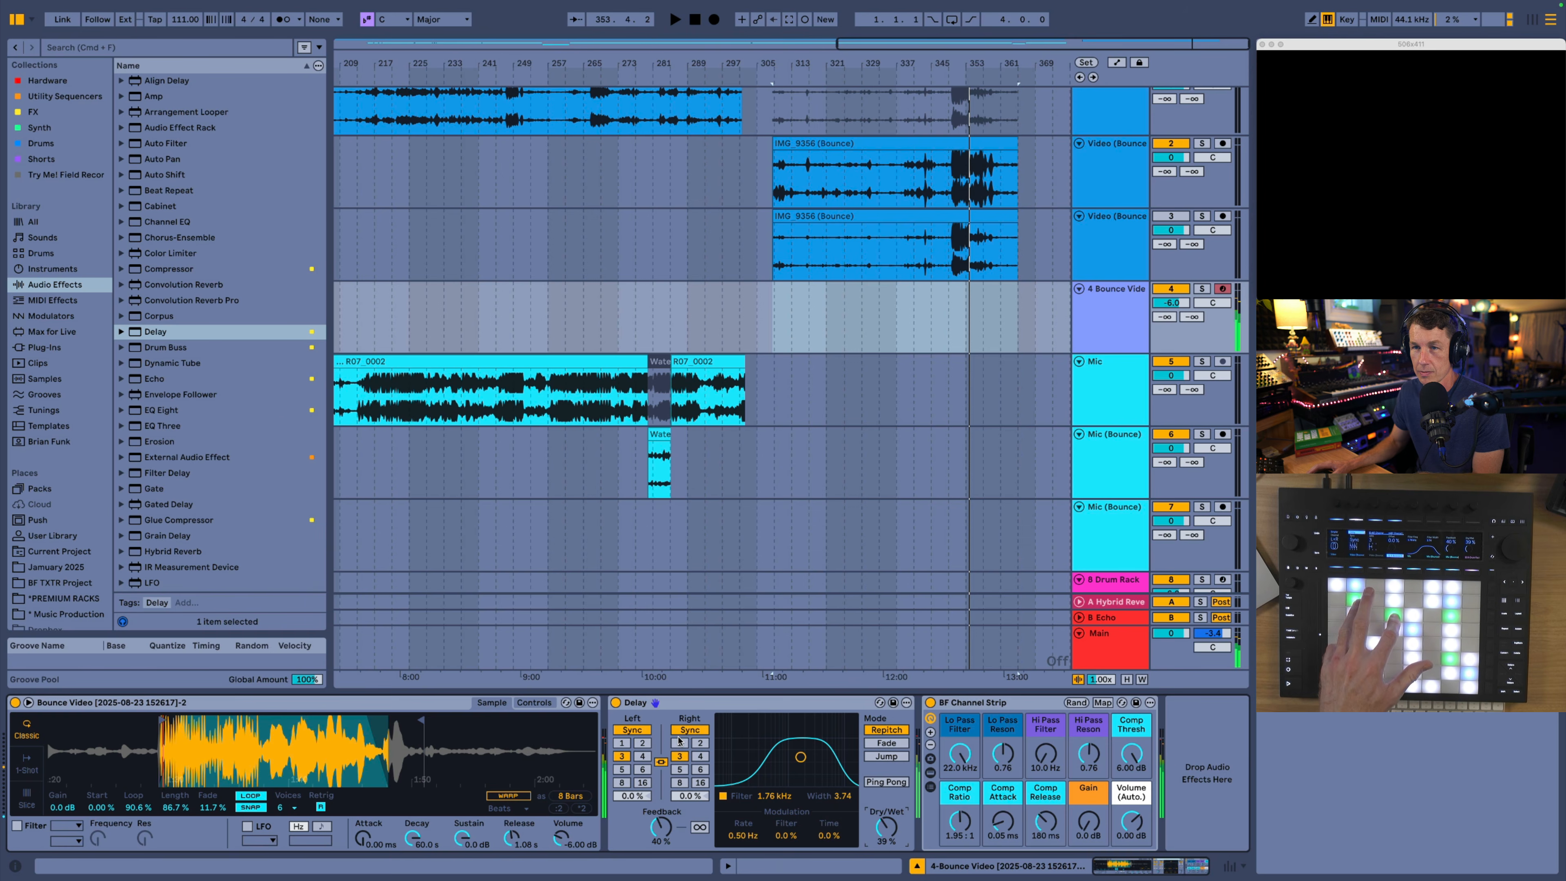
Step: Return to the Bounce Video Simpler track and play it to audition the sound with the Delay
scroll(181, 236, "down", 10)
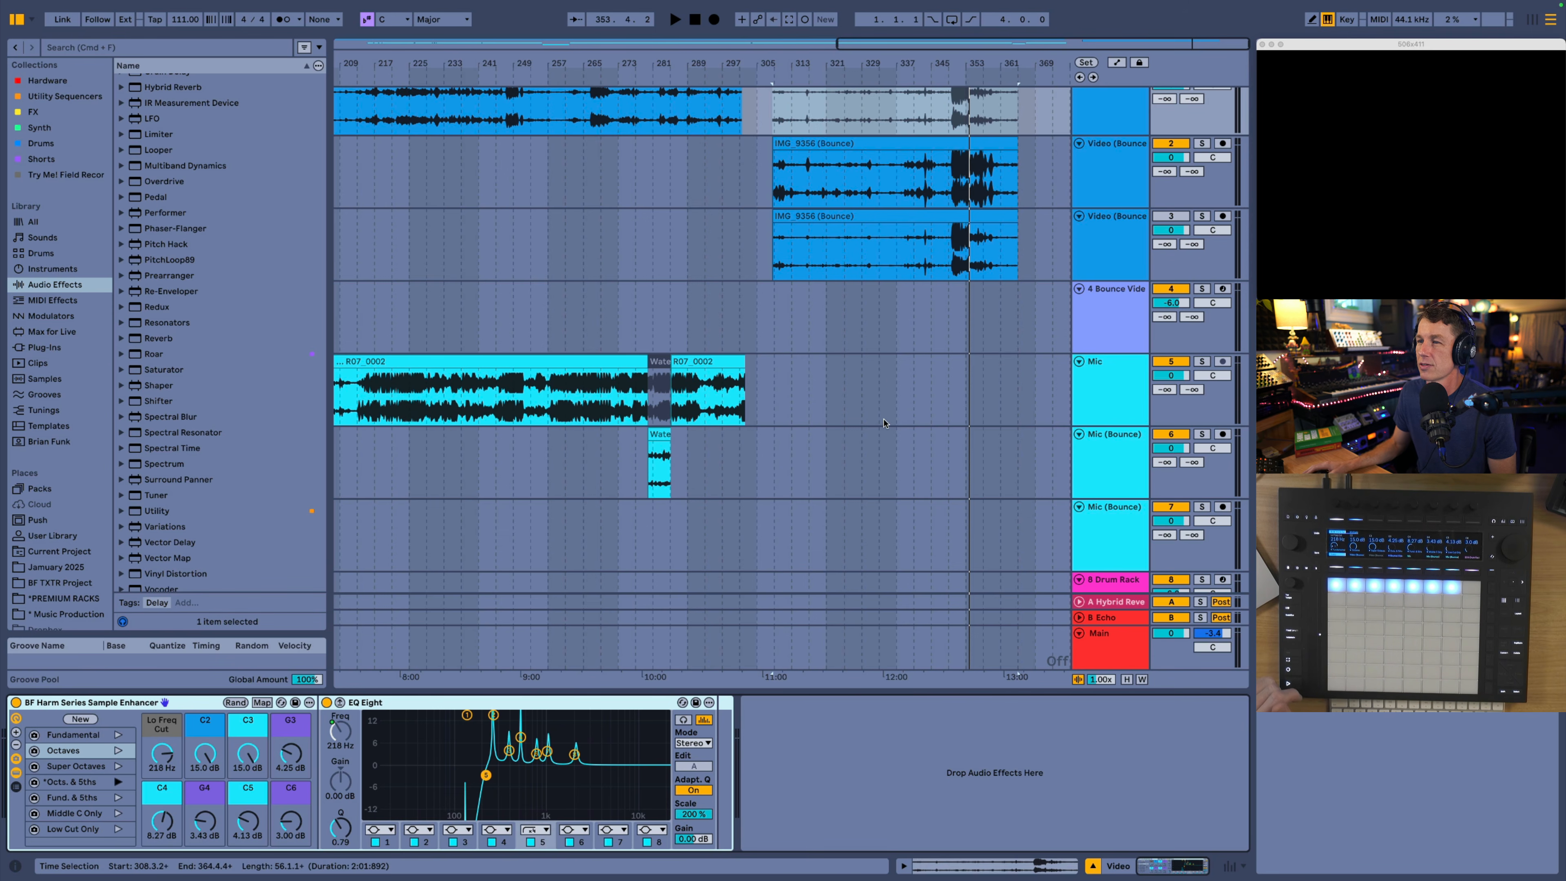
scroll(1114, 392, "down", 5)
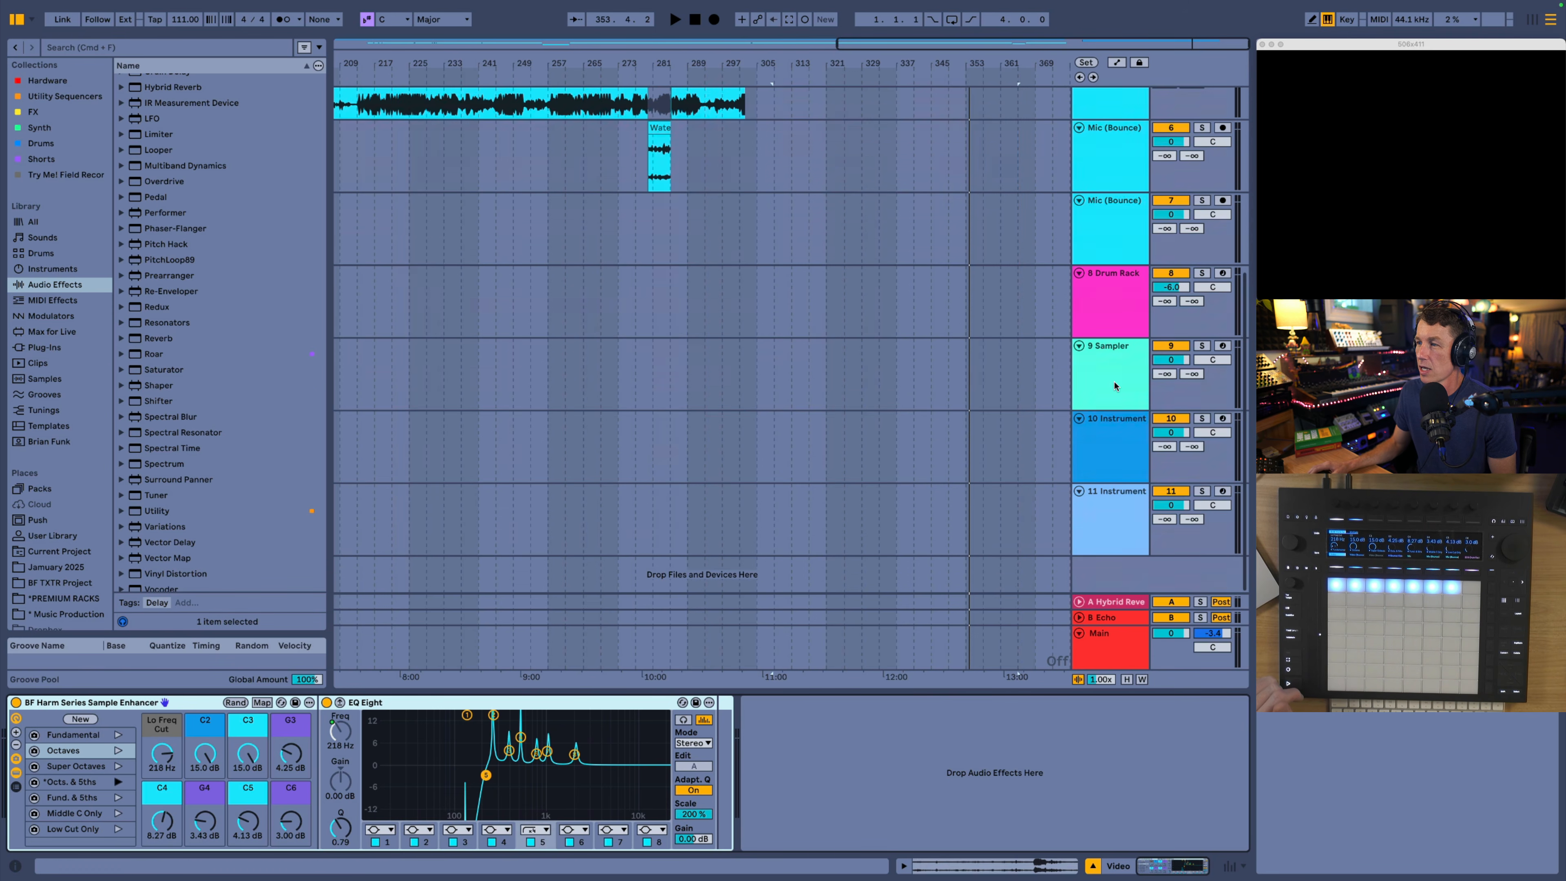
left_click(1100, 536)
scroll(1097, 395, "up", 5)
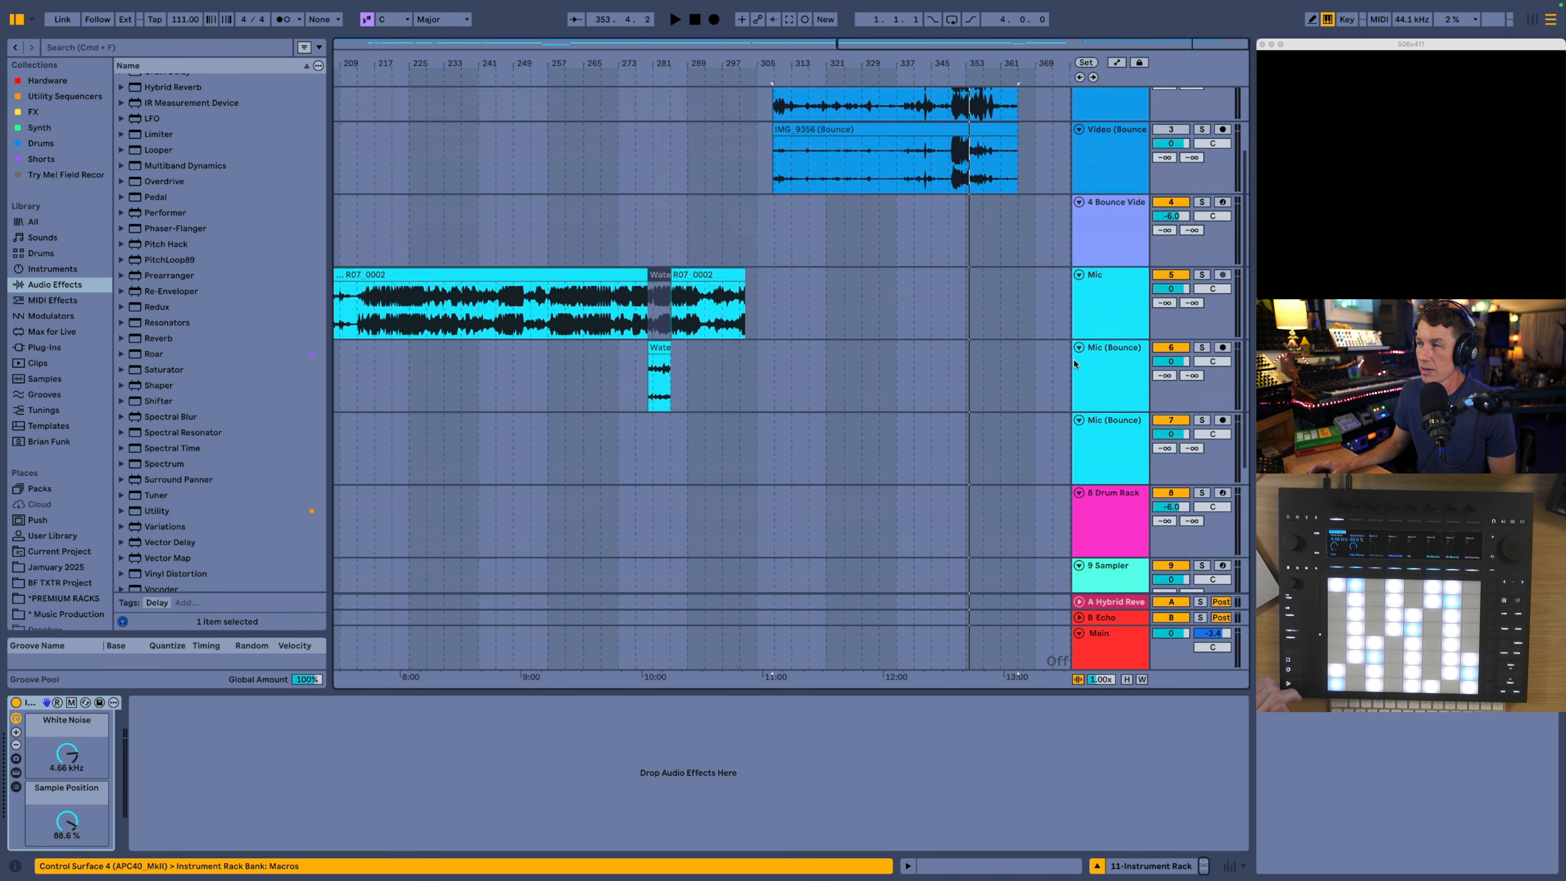
left_click(1105, 349)
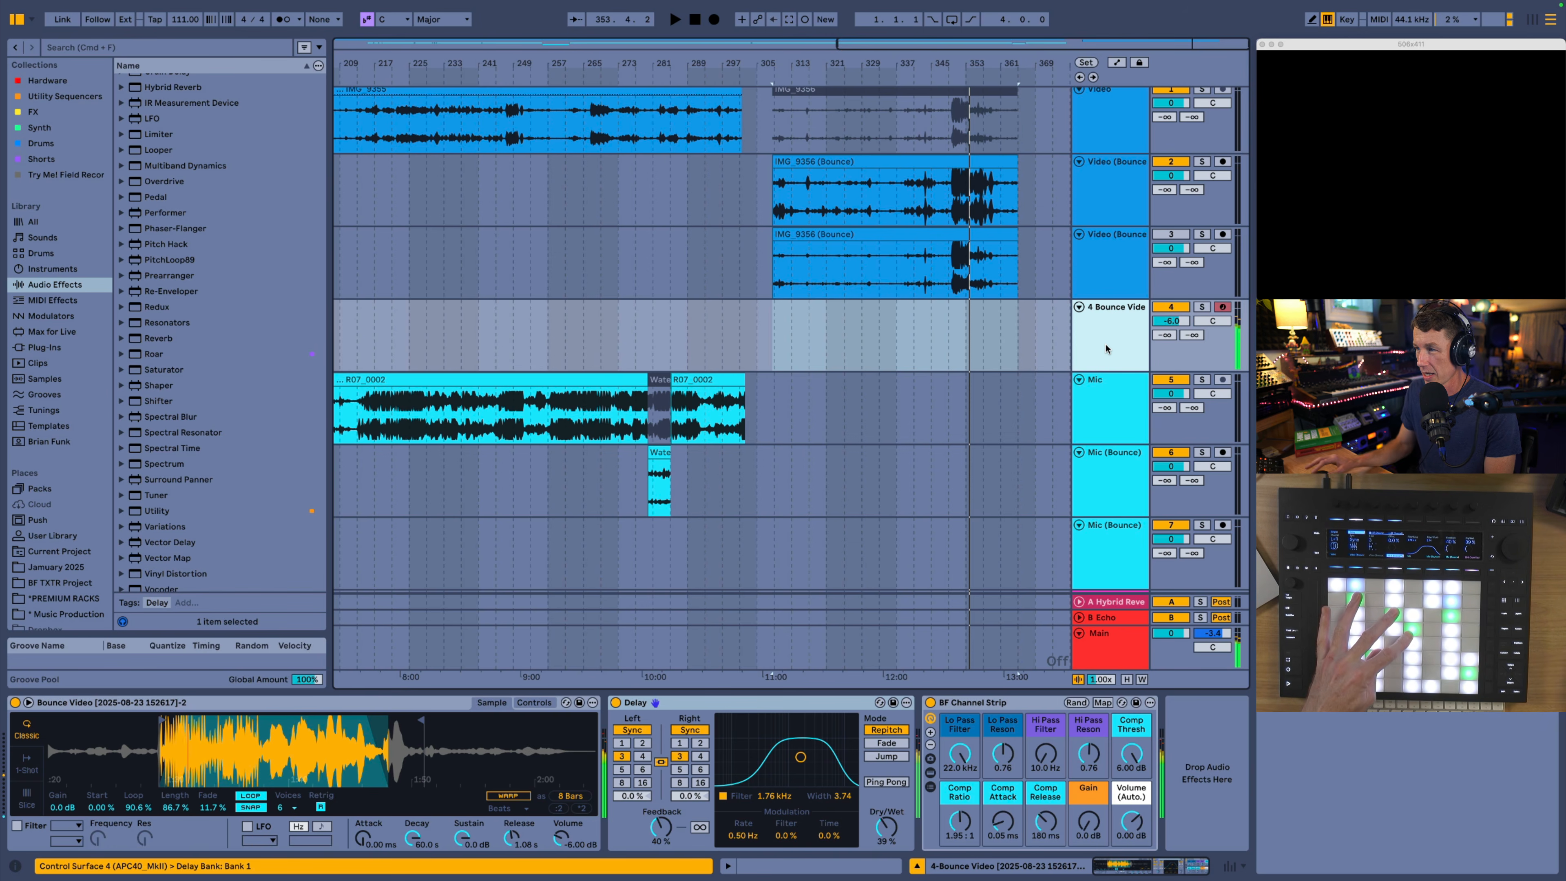
Step: Audition the Drum Rack track and the Sampler track, showing the Sampler's sample settings
scroll(1121, 573, "down", 5)
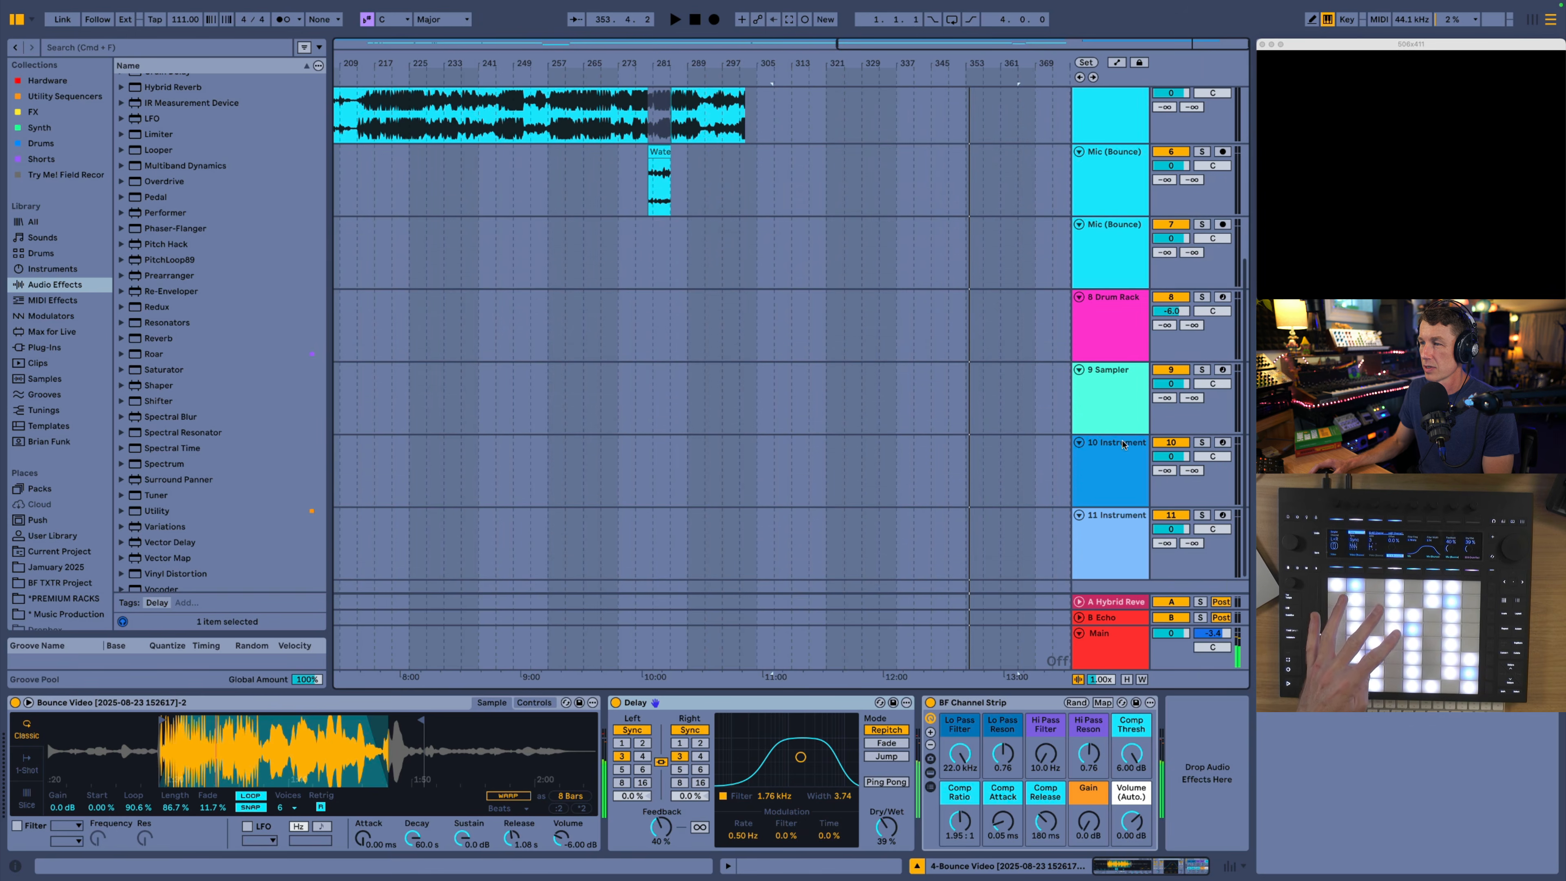
left_click(1115, 243)
left_click(1096, 346)
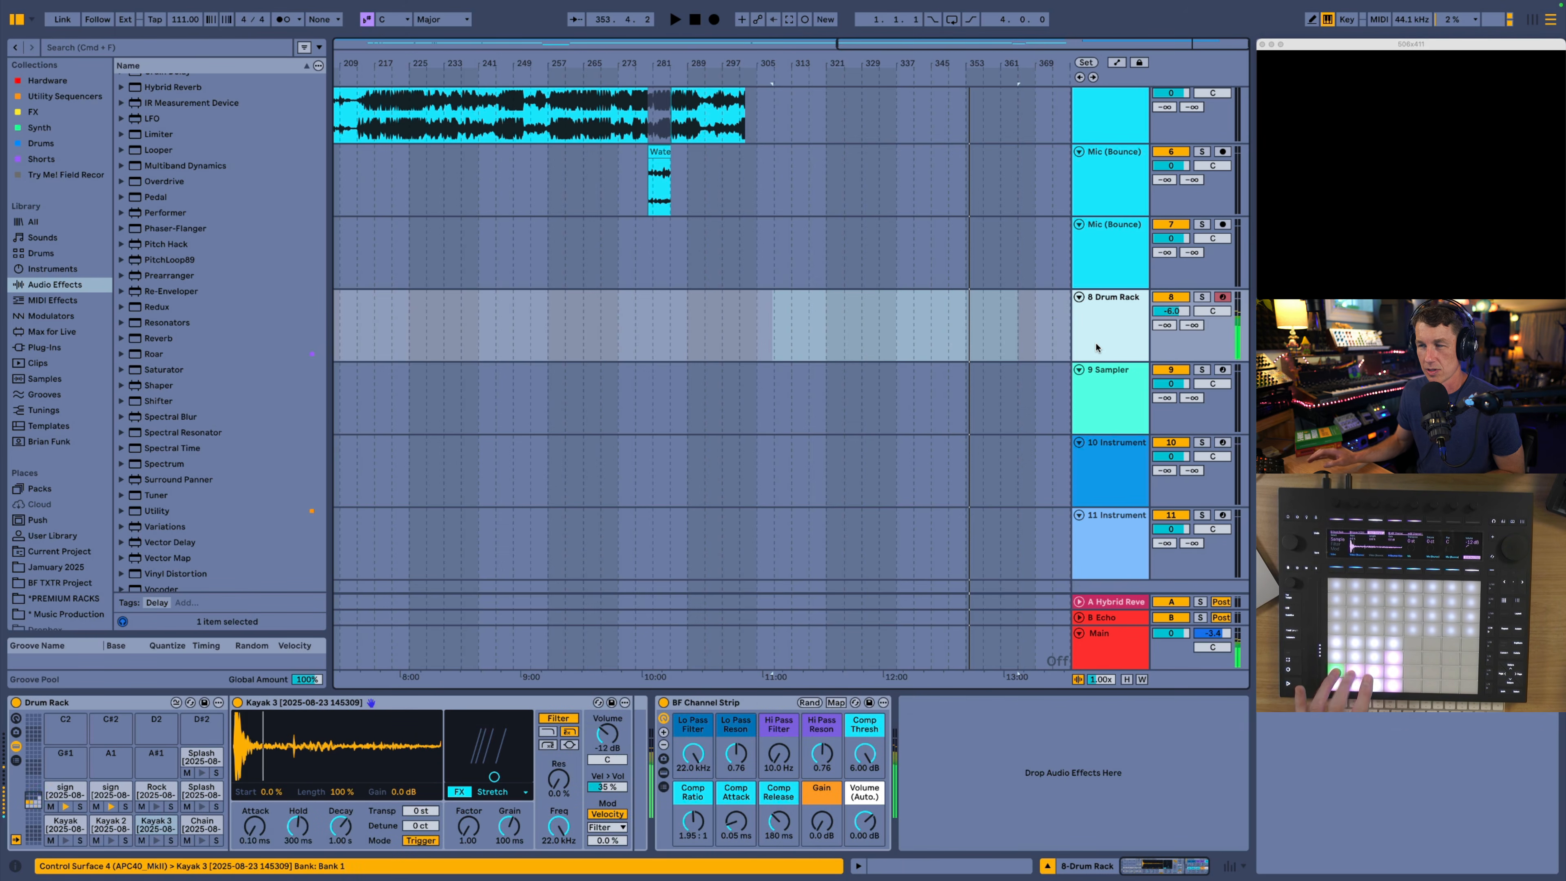
left_click(1119, 415)
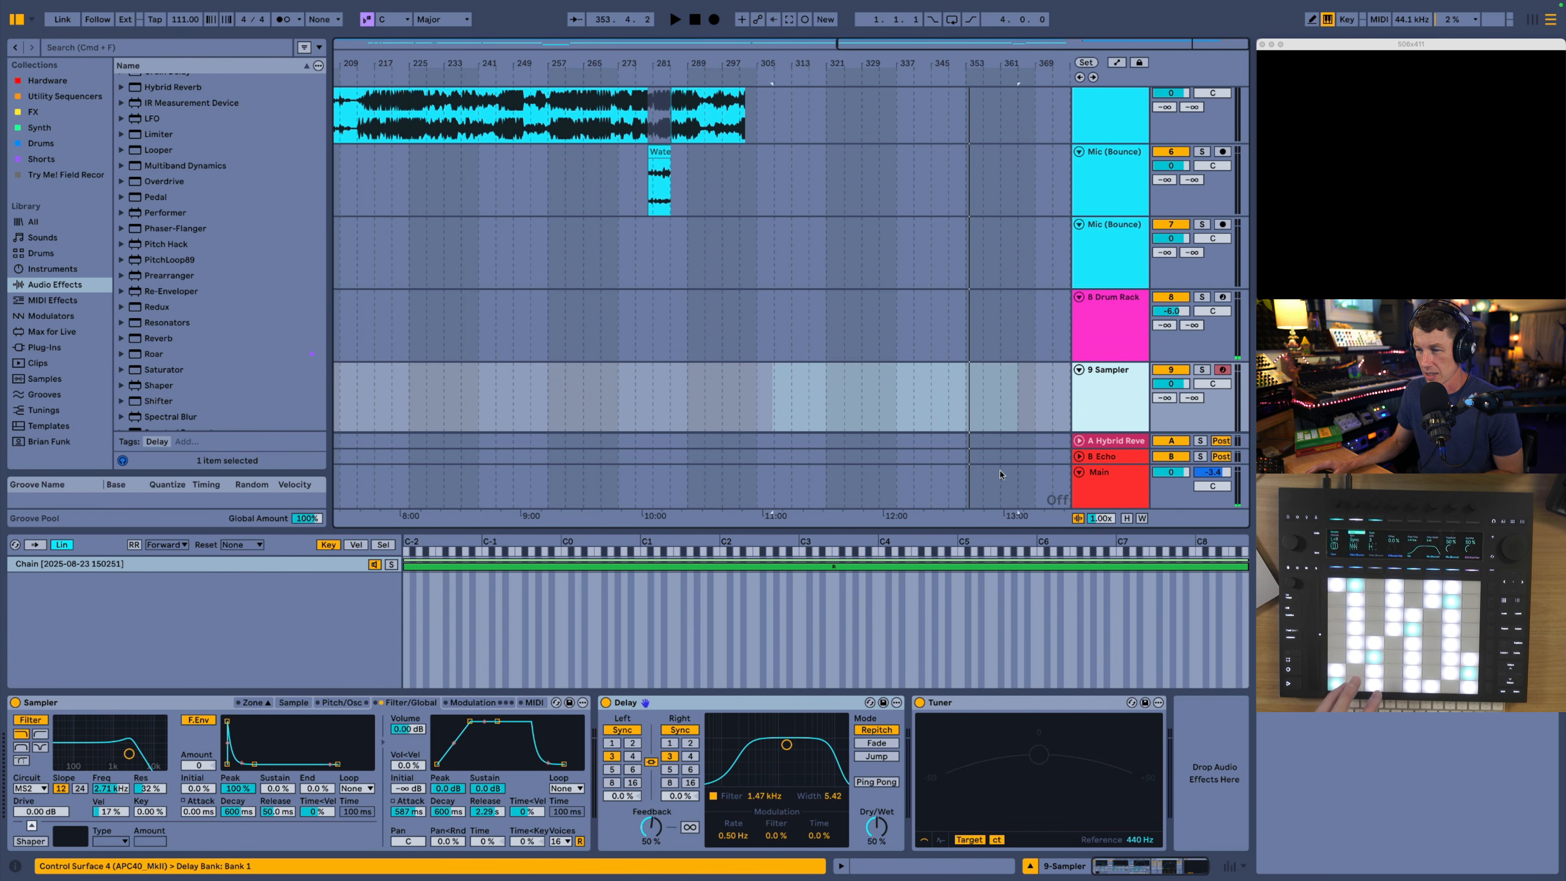
left_click(295, 701)
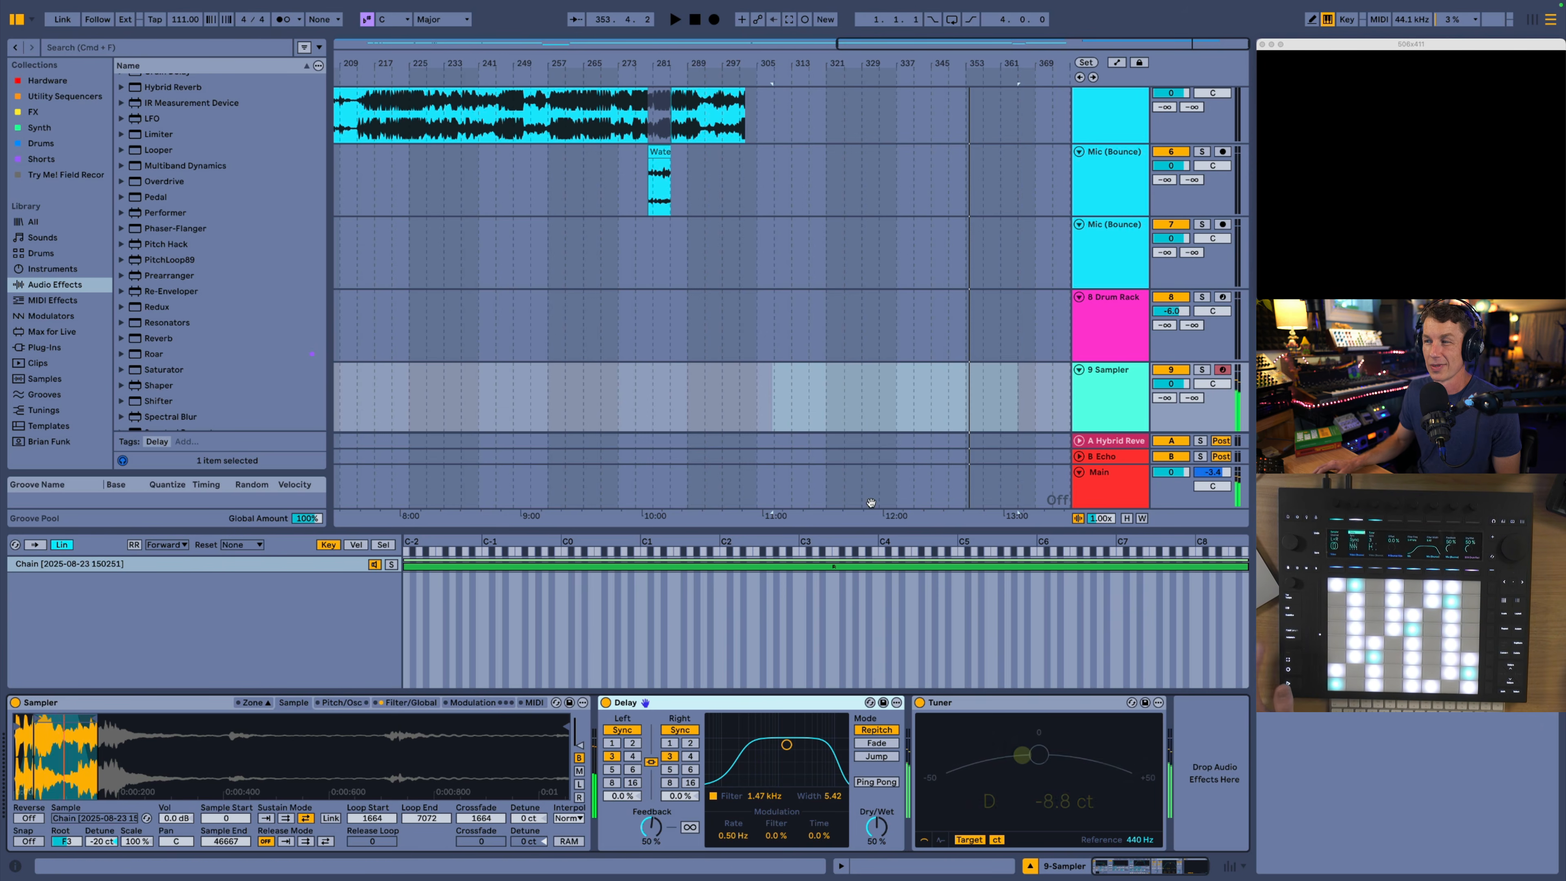
Step: Audition the two Instrument Rack tracks, 10 and 11, one after the other
scroll(1060, 382, "down", 3)
left_click(1101, 378)
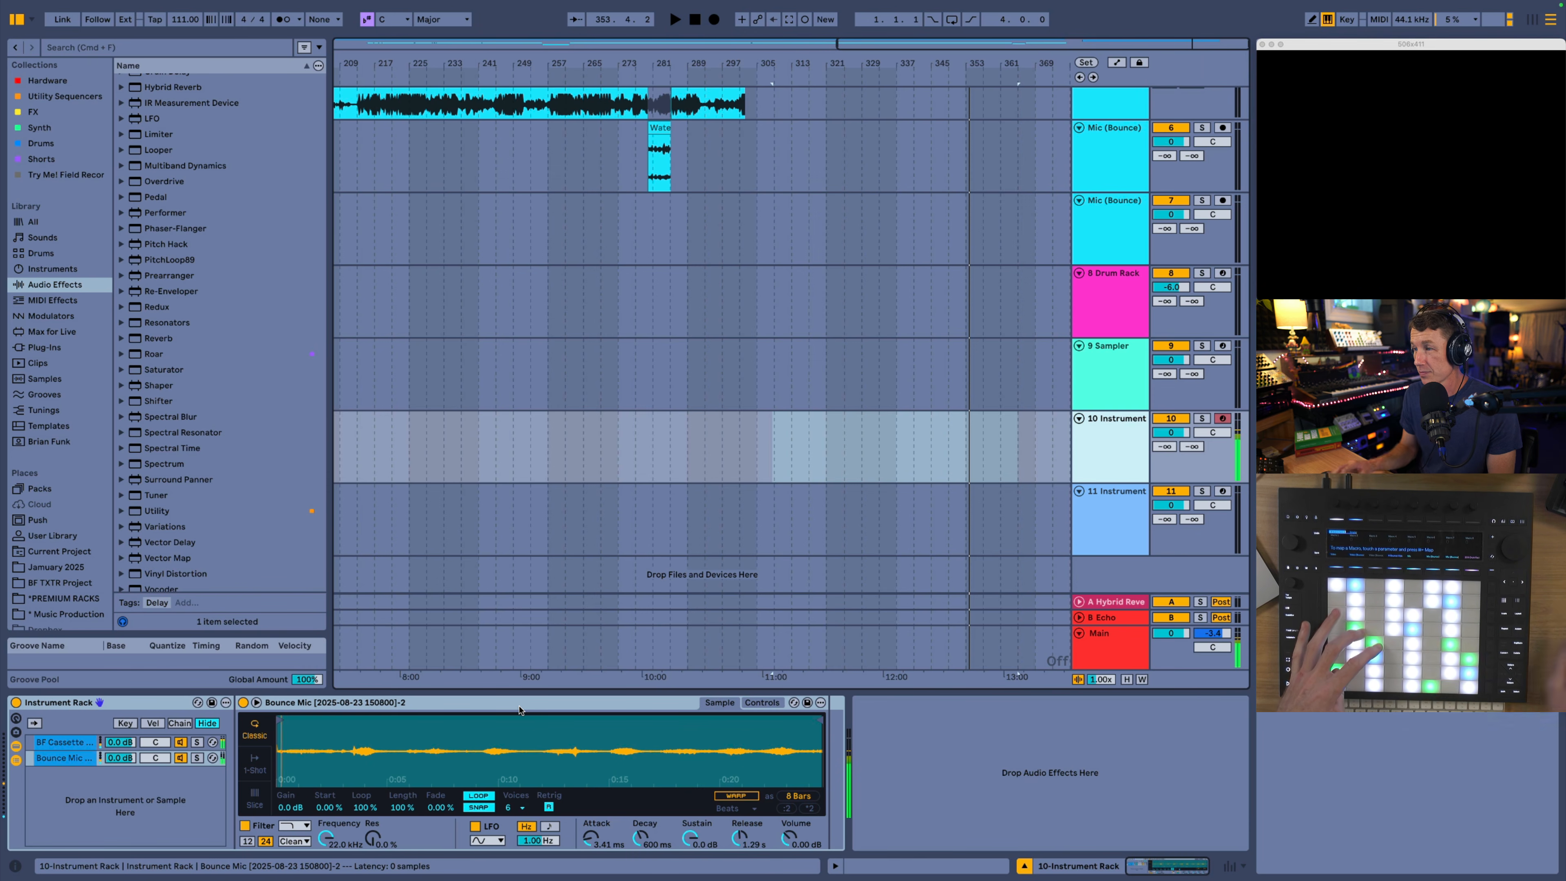
left_click(1138, 520)
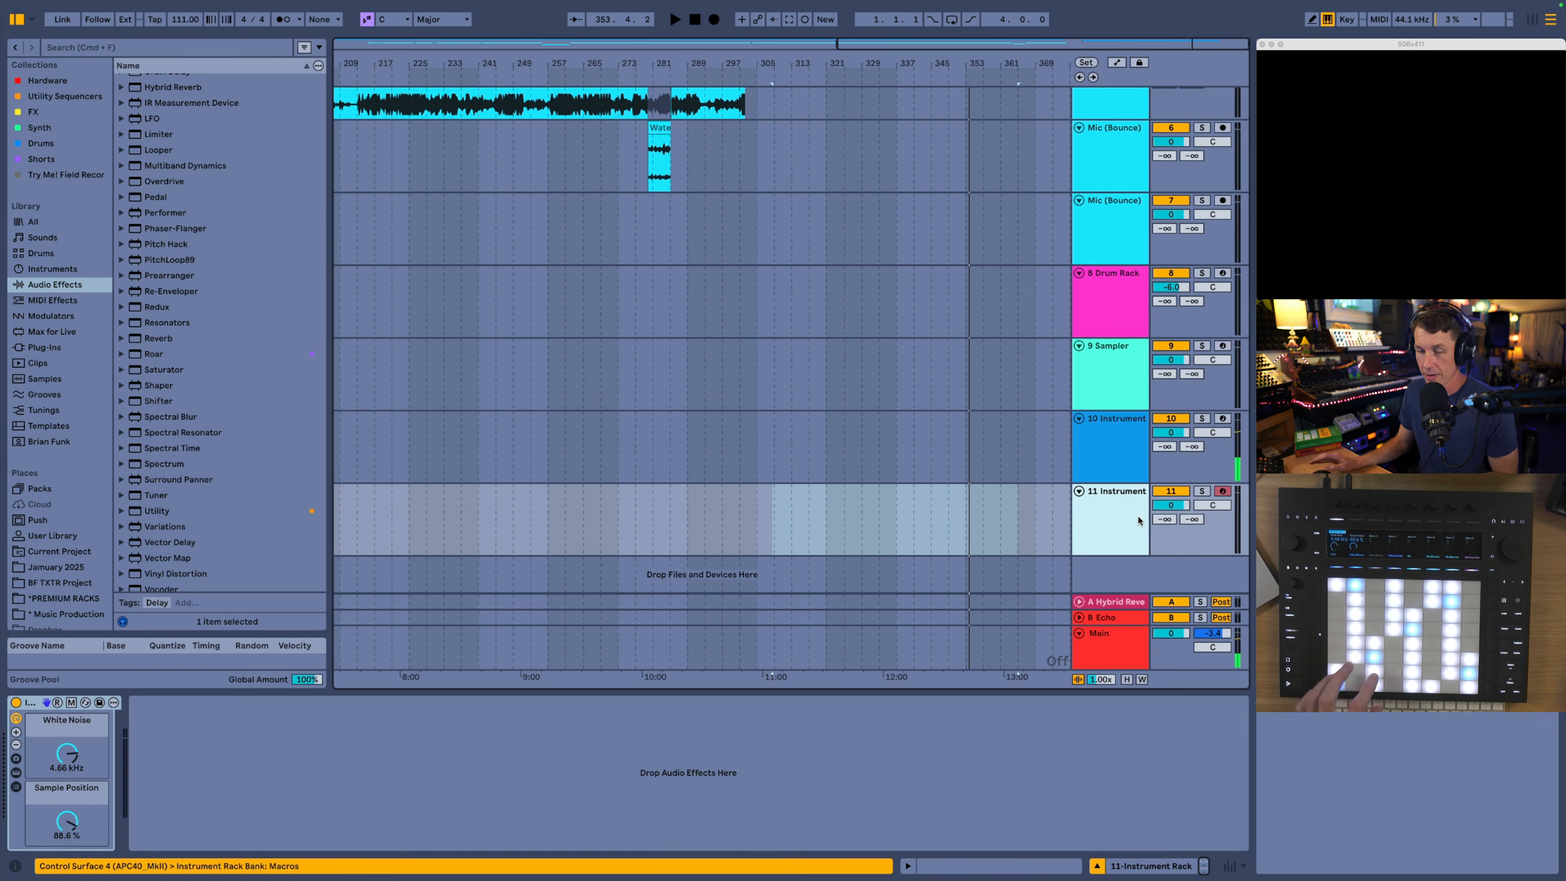